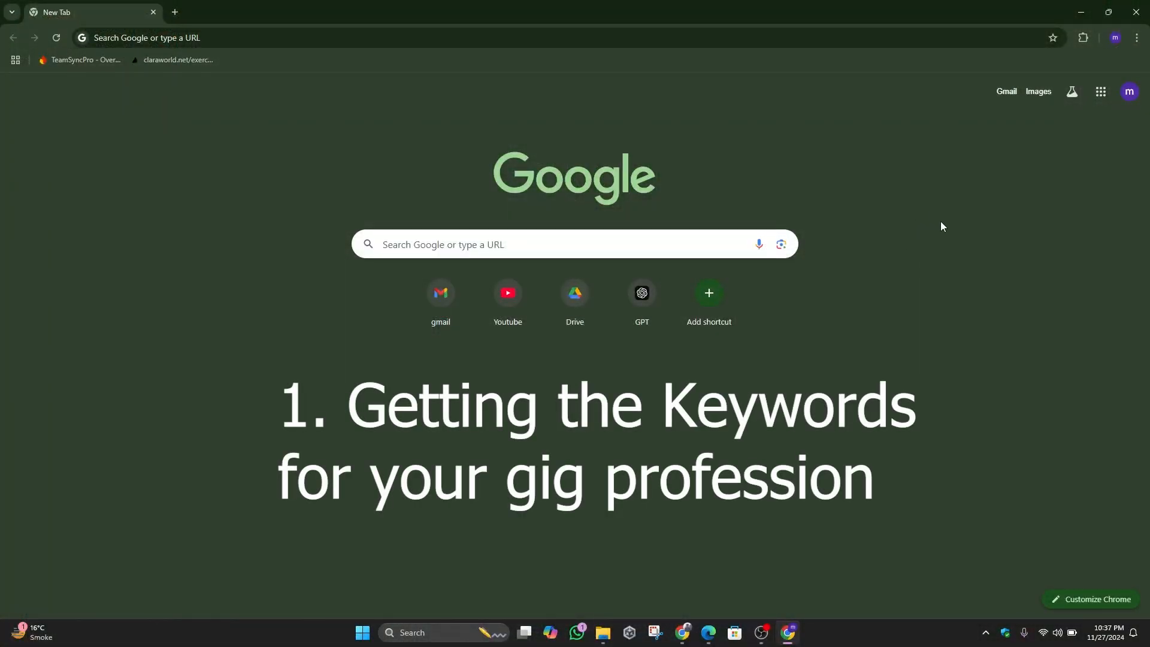
Step: Check the installed Fiverr Mate extension, then open the Chrome Web Store
{"action": "left_click", "coordinate": [1084, 38]}
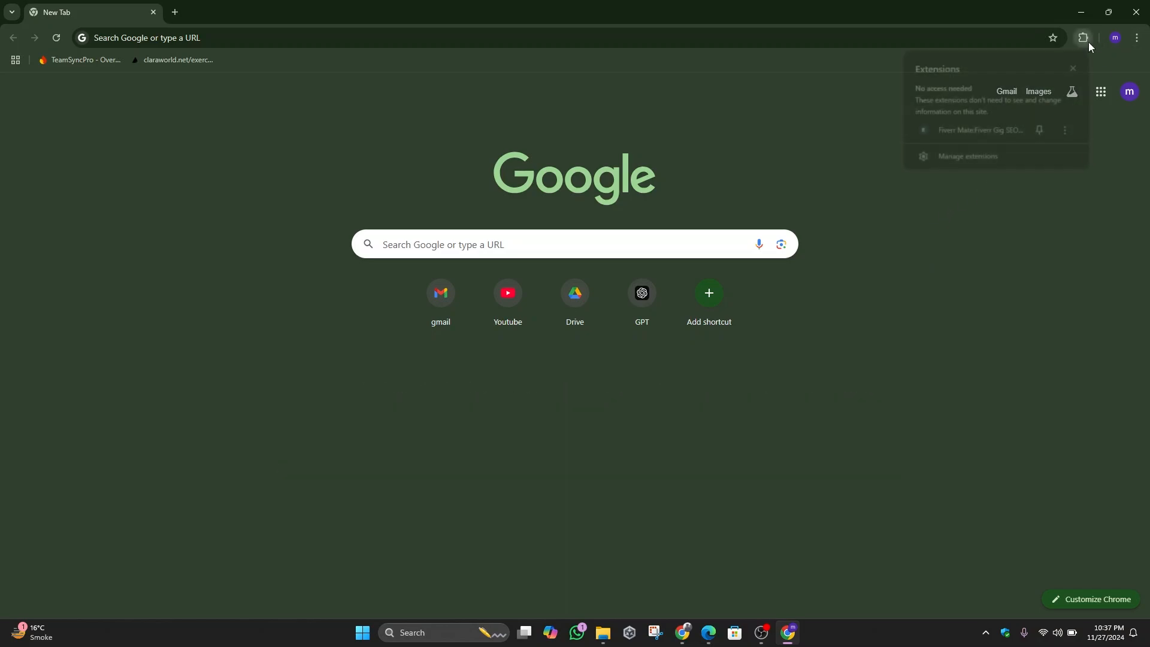
{"action": "left_click", "coordinate": [979, 131]}
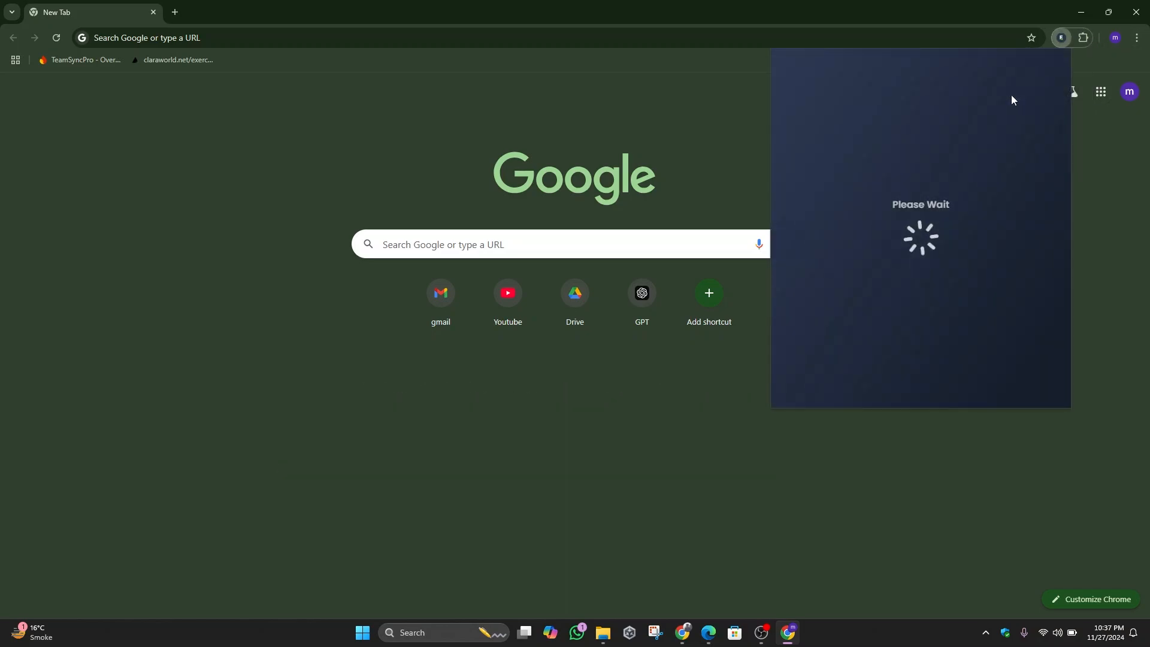
{"action": "left_click", "coordinate": [1137, 39]}
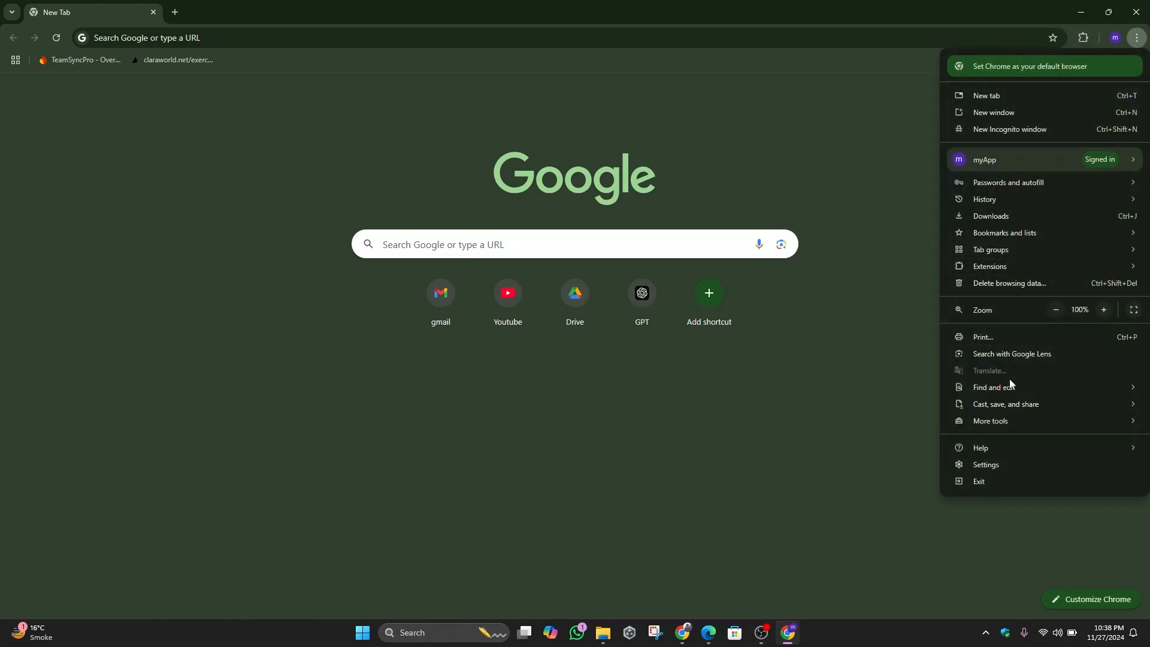
{"action": "mouse_move", "coordinate": [993, 267]}
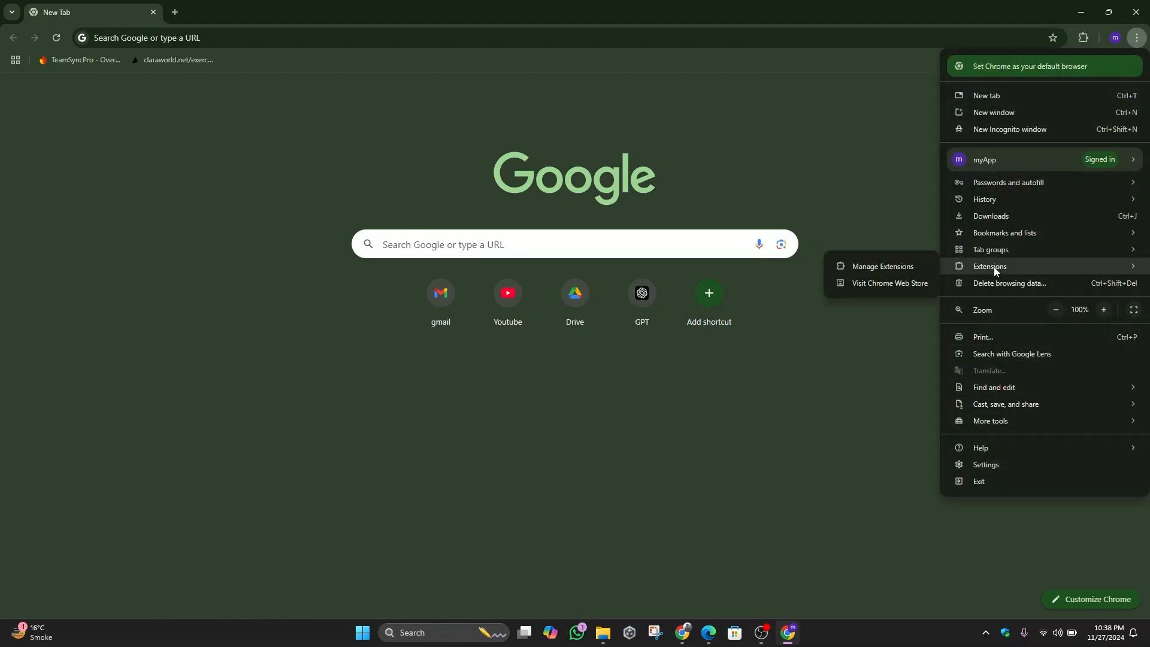
{"action": "left_click", "coordinate": [896, 282]}
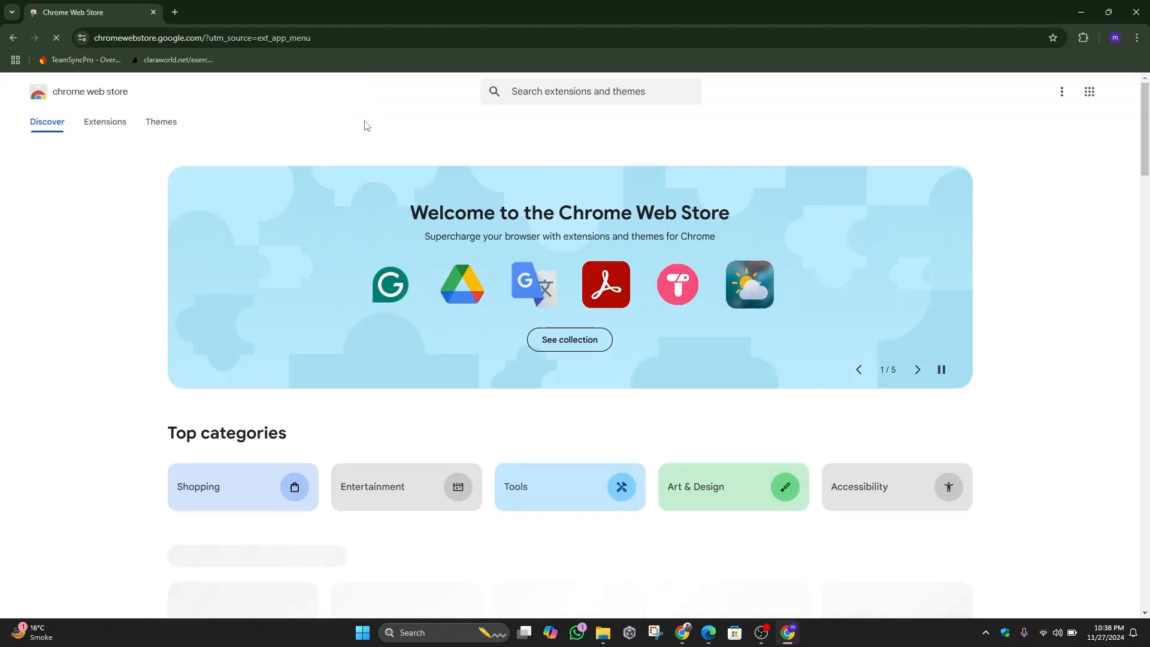
Step: Search the store for "fiverr mate" and open the Fiverr Mate:Fiverr Gig SEO Tool page
{"action": "left_click", "coordinate": [541, 94]}
{"action": "type", "text": "fi"}
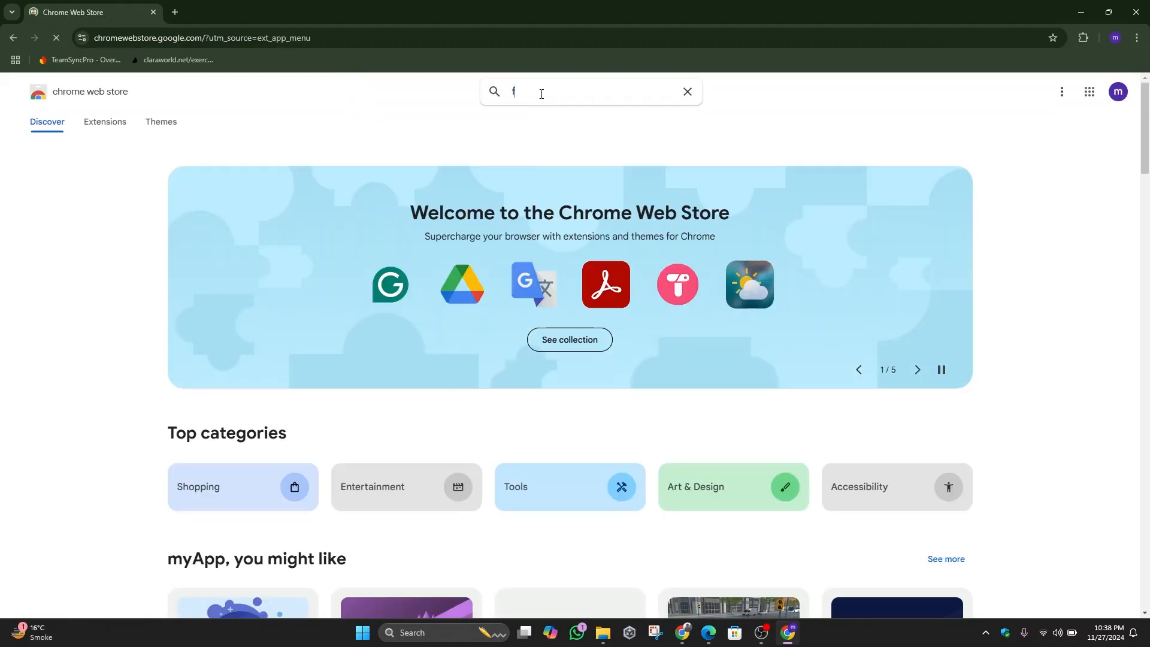
{"action": "type", "text": "ver"}
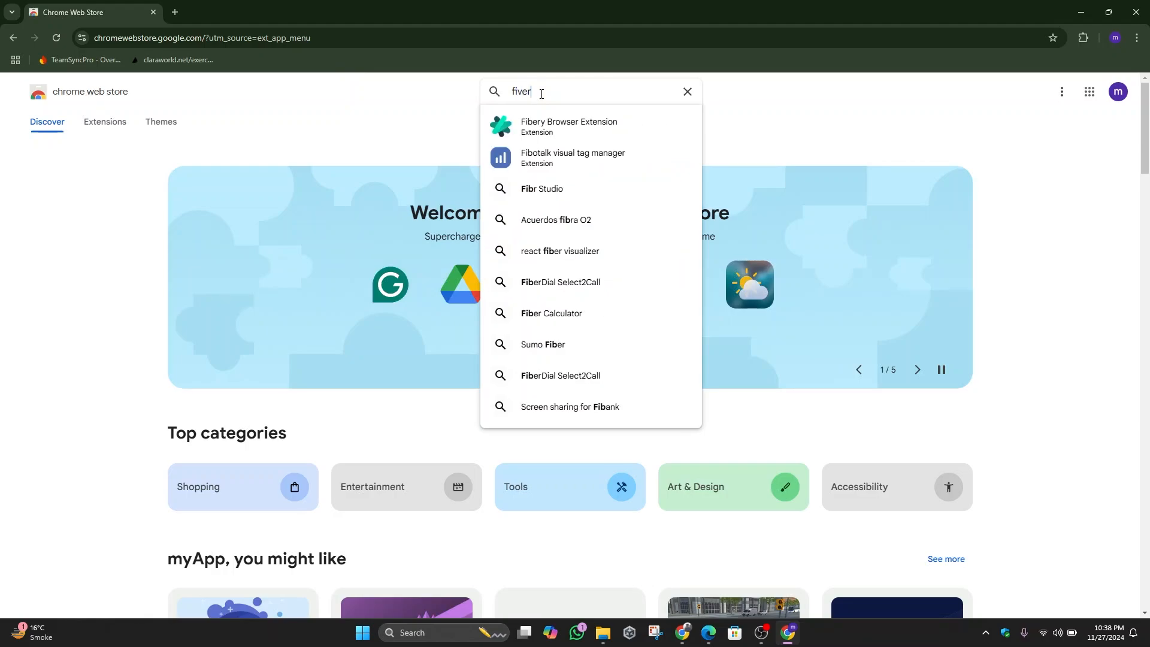
{"action": "type", "text": "r ,"}
{"action": "key", "text": "Return"}
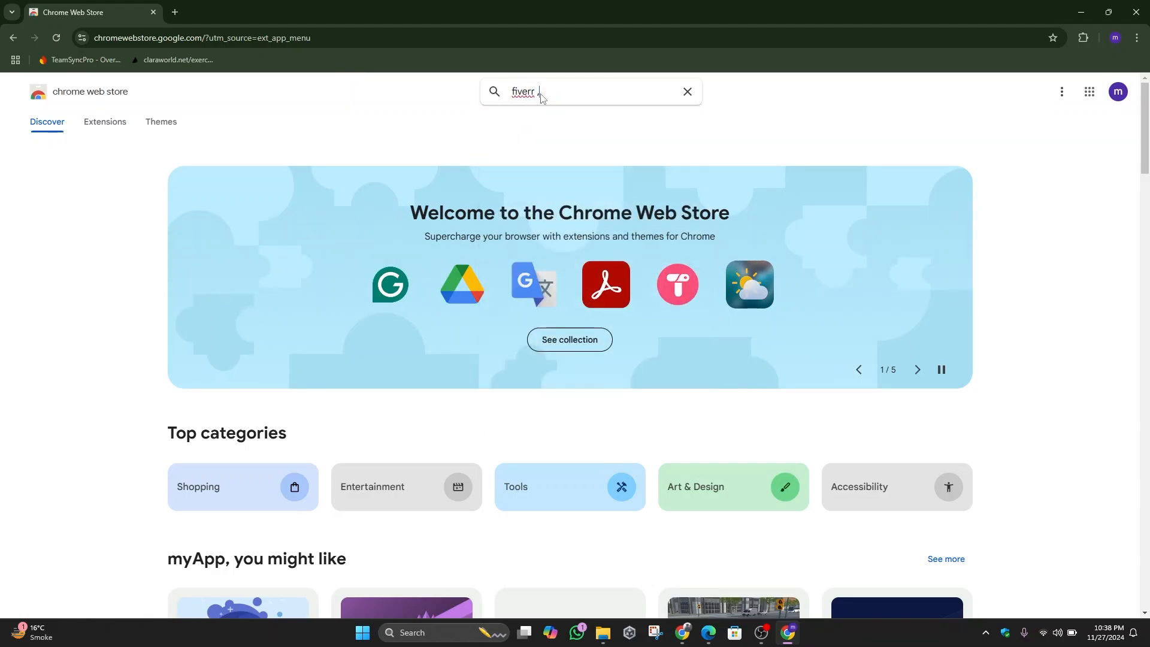
{"action": "left_click", "coordinate": [542, 94]}
{"action": "type", "text": "ate"}
{"action": "key", "text": "Return"}
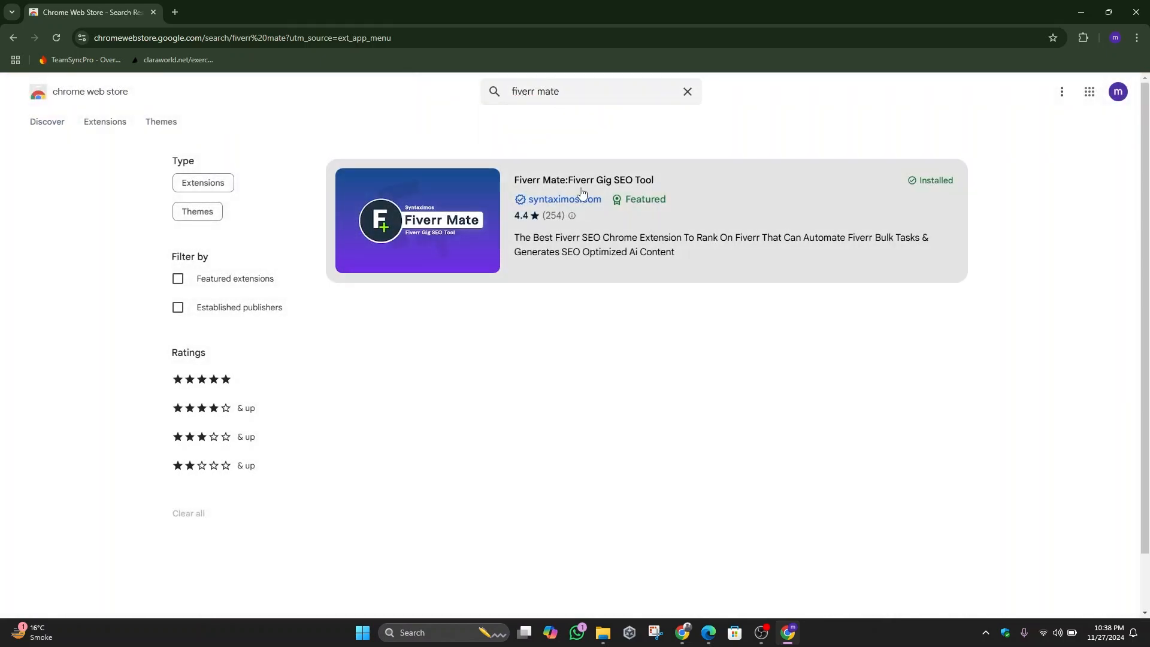
{"action": "left_click", "coordinate": [793, 192]}
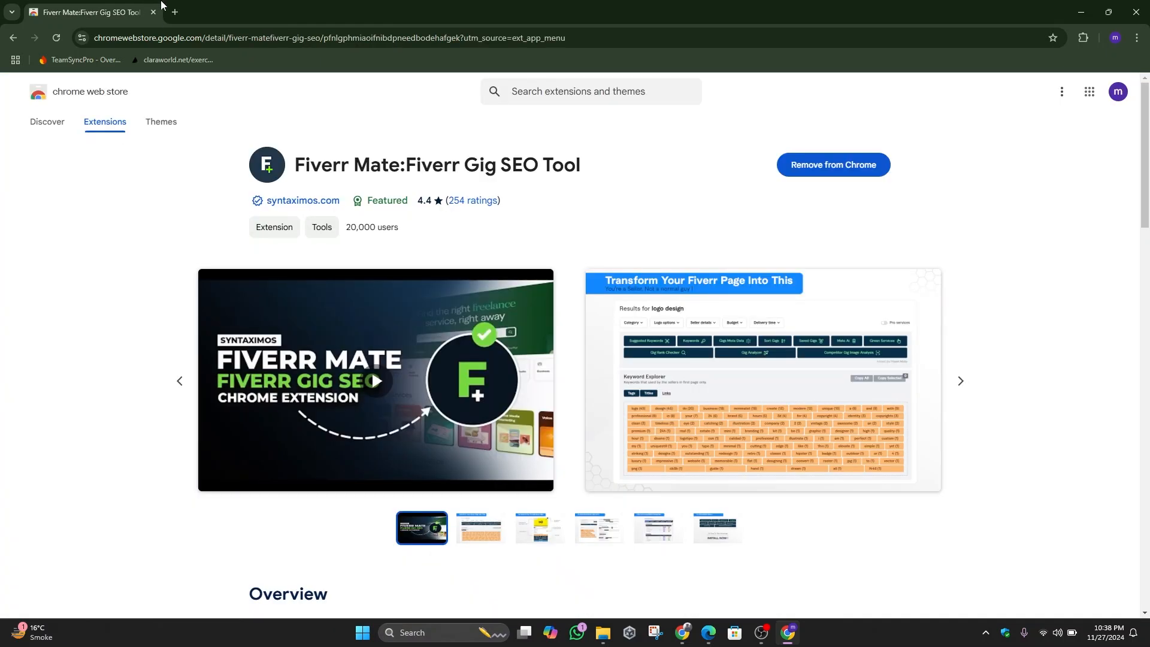
Step: Open fiverr.com in a new tab
{"action": "left_click", "coordinate": [174, 15]}
{"action": "type", "text": "fiverr.com"}
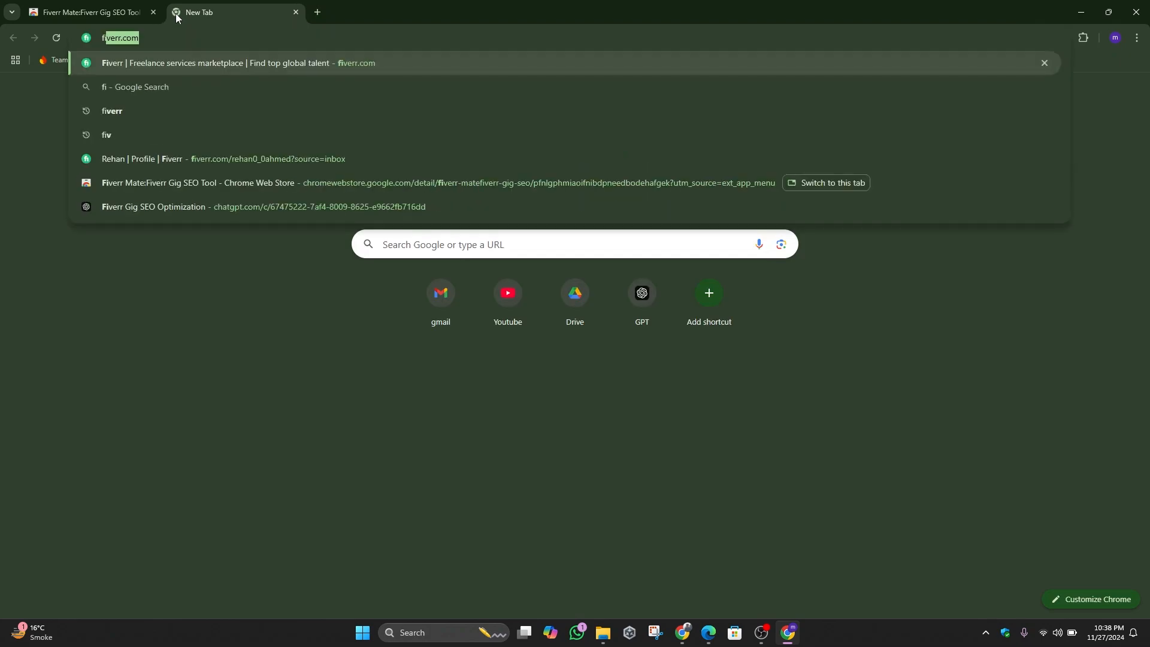
{"action": "key", "text": "Return"}
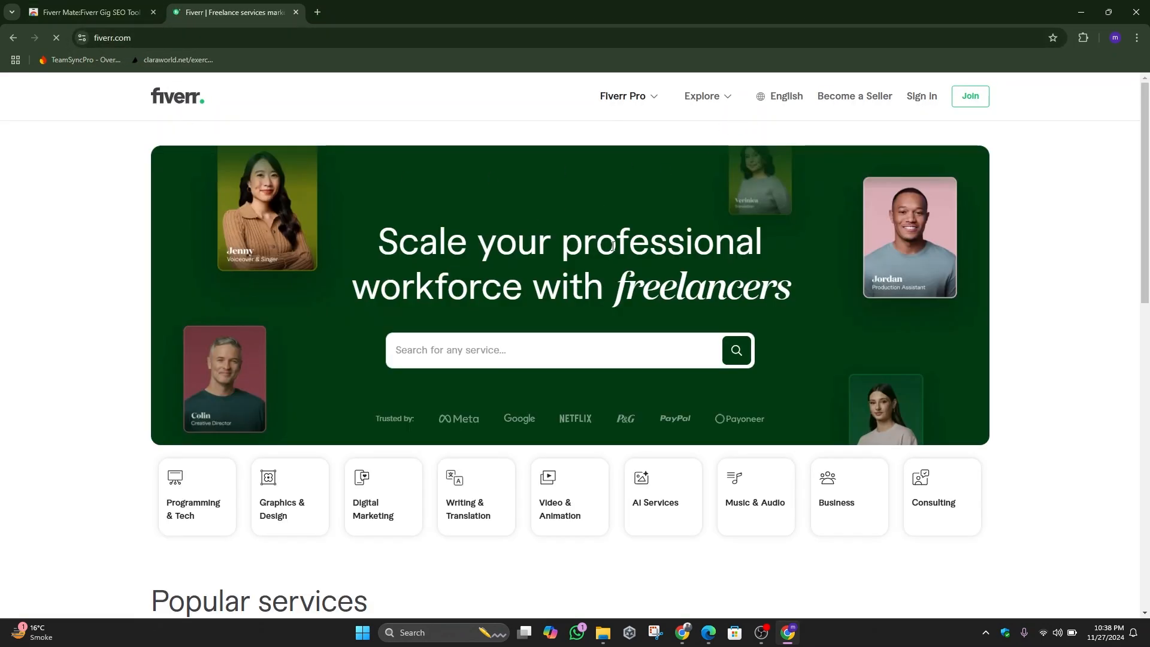
Step: Search Fiverr for "game" services using the suggested term "game development"
{"action": "scroll", "coordinate": [612, 245], "scroll_direction": "down", "scroll_amount": 2}
{"action": "scroll", "coordinate": [1042, 322], "scroll_direction": "up", "scroll_amount": 1}
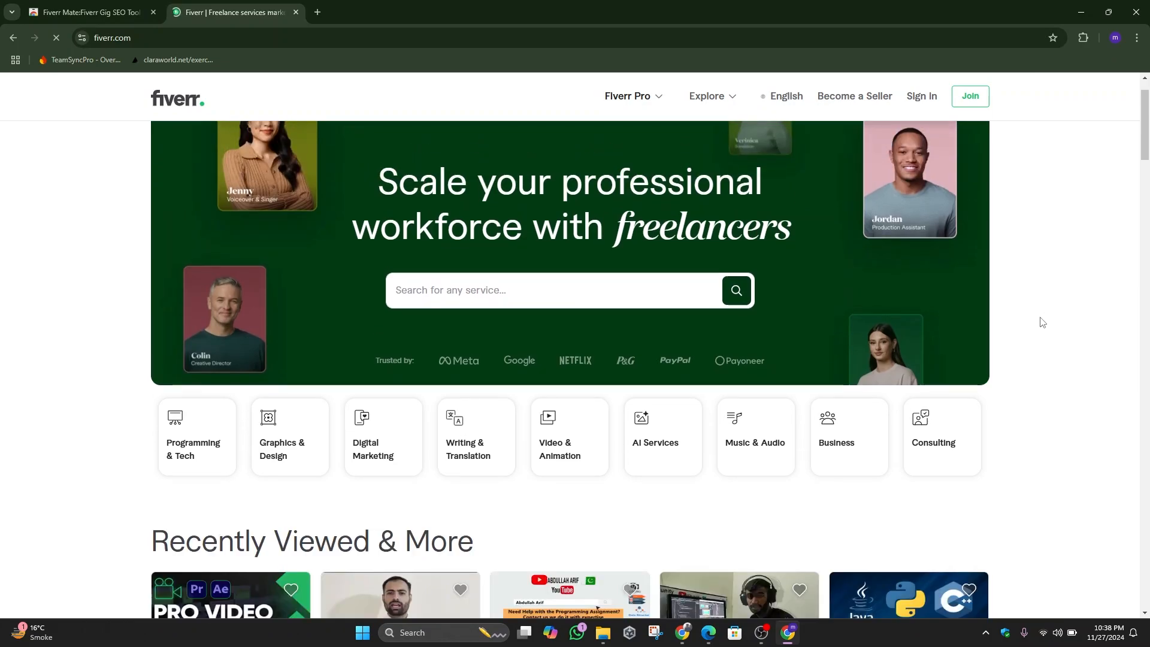
{"action": "scroll", "coordinate": [1042, 322], "scroll_direction": "down", "scroll_amount": 4}
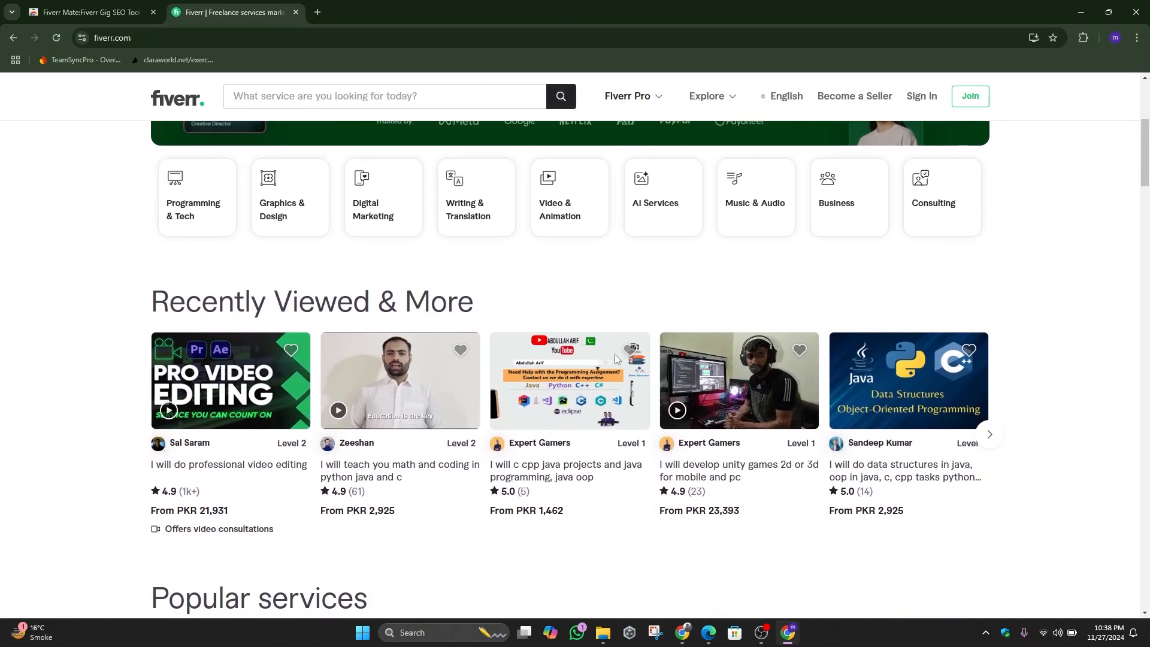
{"action": "scroll", "coordinate": [617, 358], "scroll_direction": "up", "scroll_amount": 5}
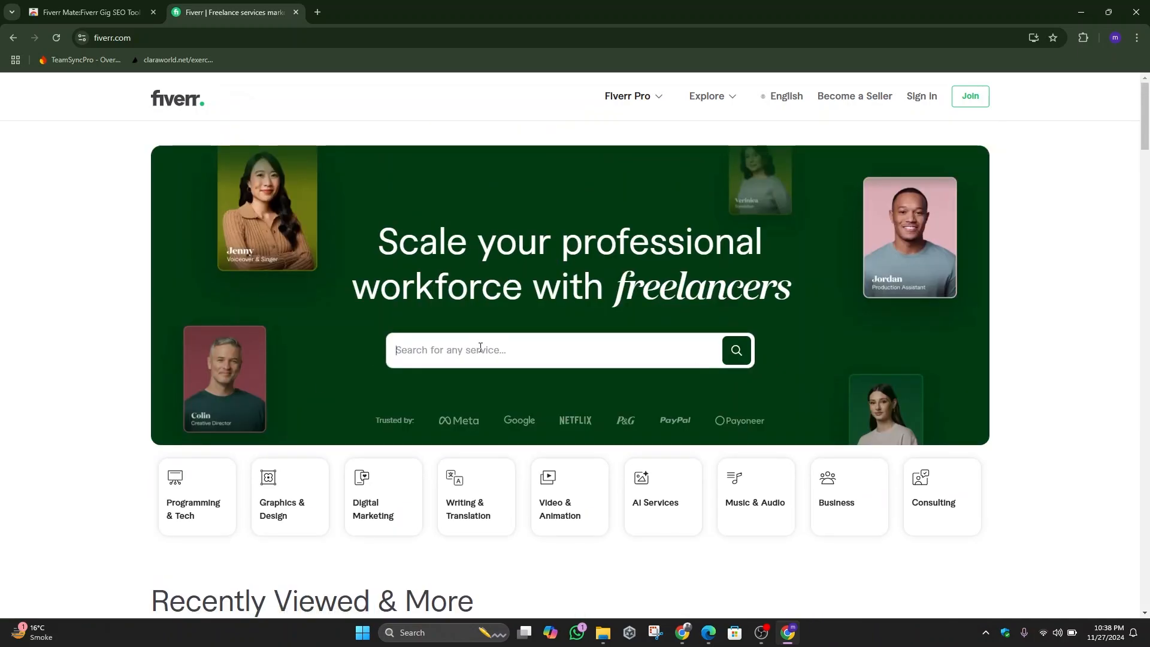
{"action": "type", "text": "game"}
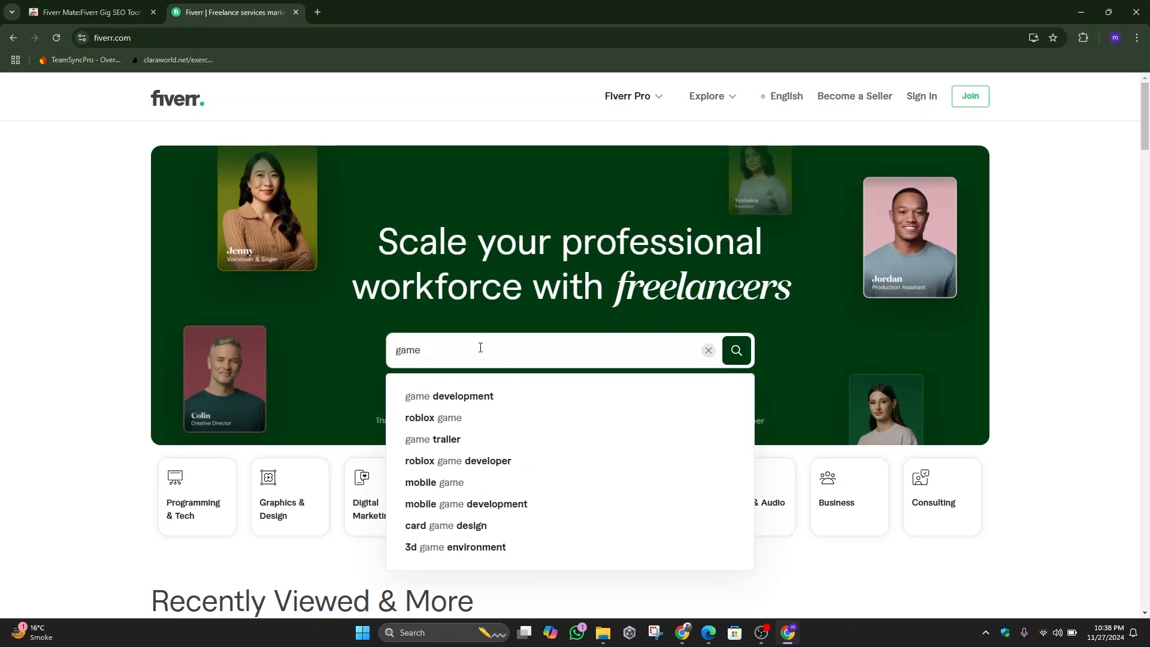
{"action": "left_click", "coordinate": [481, 399]}
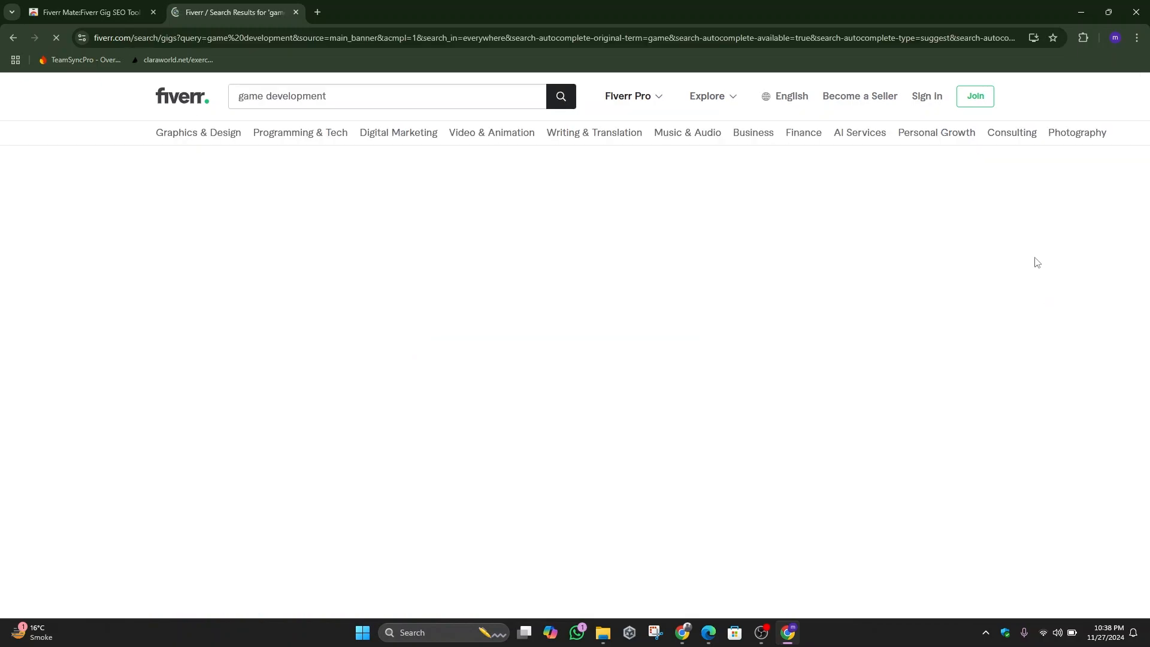
Step: View the Fiverr Mate extension's dashboard on the game development results page, then dismiss it
{"action": "left_click", "coordinate": [1082, 38]}
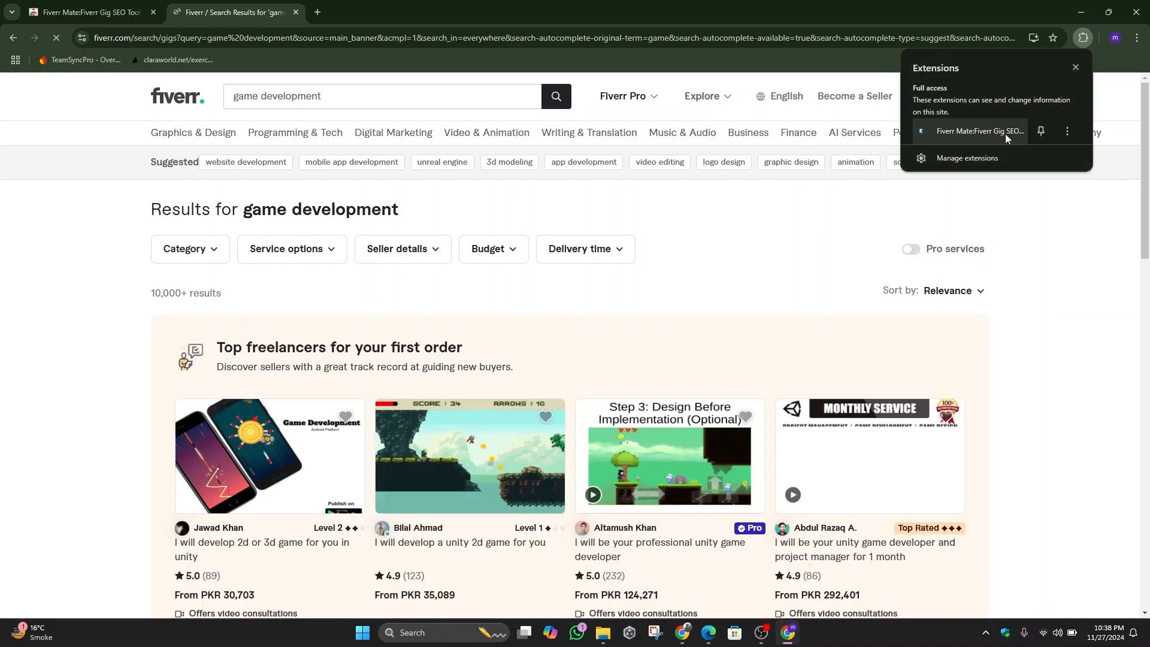
{"action": "left_click", "coordinate": [1005, 134]}
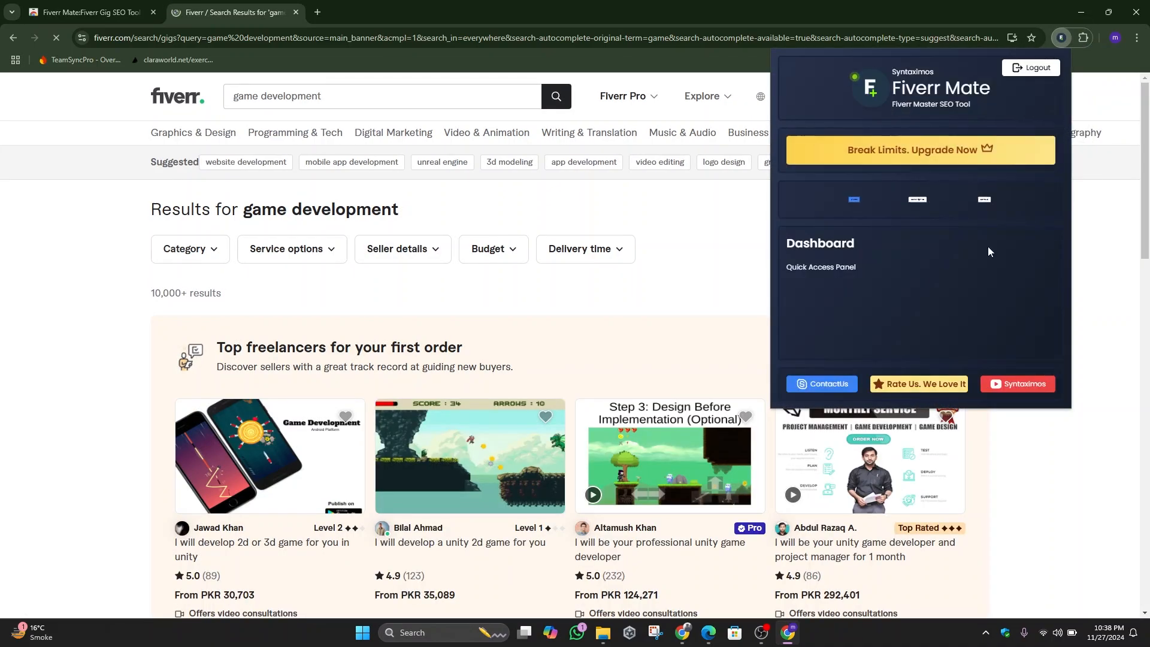
{"action": "left_click", "coordinate": [1120, 341]}
Step: Examine the Fiverr Mate tools, the Keyword Explorer and the gig cards added to the game development results
{"action": "scroll", "coordinate": [617, 347], "scroll_direction": "down", "scroll_amount": 2}
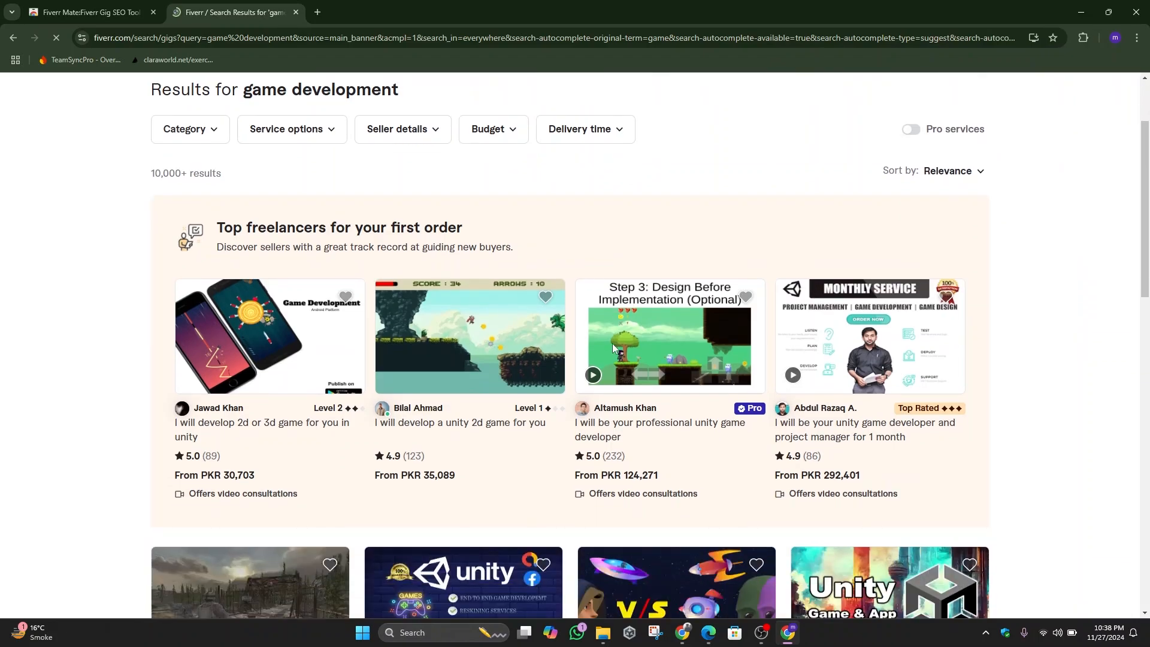
{"action": "scroll", "coordinate": [595, 324], "scroll_direction": "up", "scroll_amount": 2}
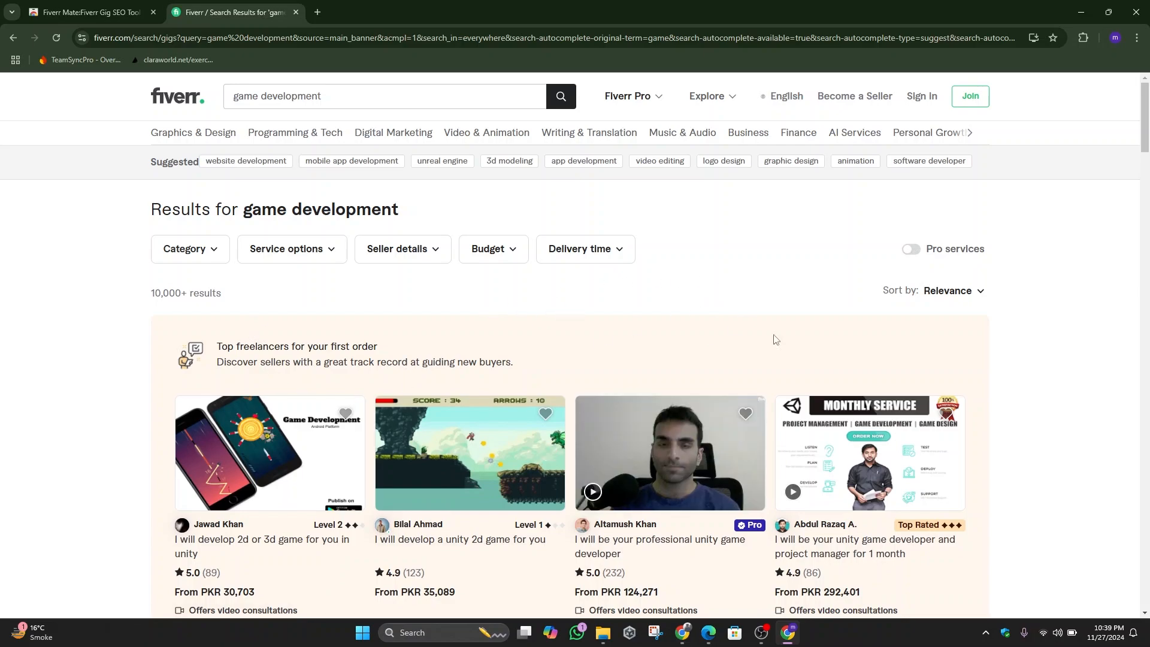
{"action": "scroll", "coordinate": [639, 308], "scroll_direction": "down", "scroll_amount": 2}
{"action": "scroll", "coordinate": [689, 344], "scroll_direction": "down", "scroll_amount": 2}
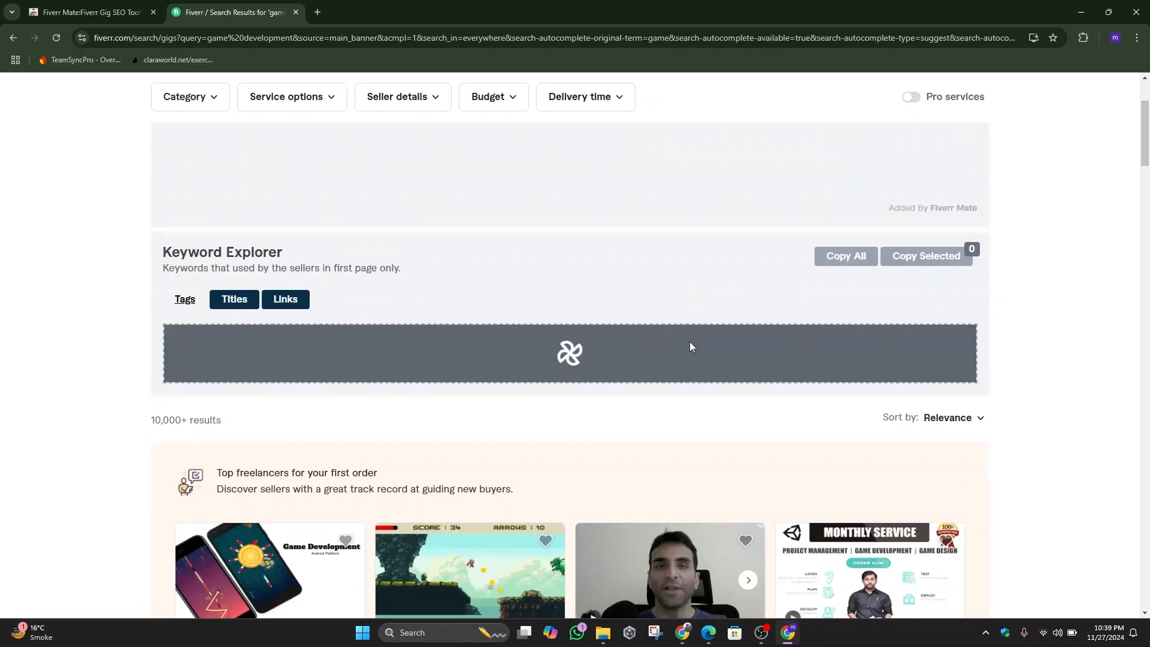
{"action": "scroll", "coordinate": [298, 301], "scroll_direction": "up", "scroll_amount": 4}
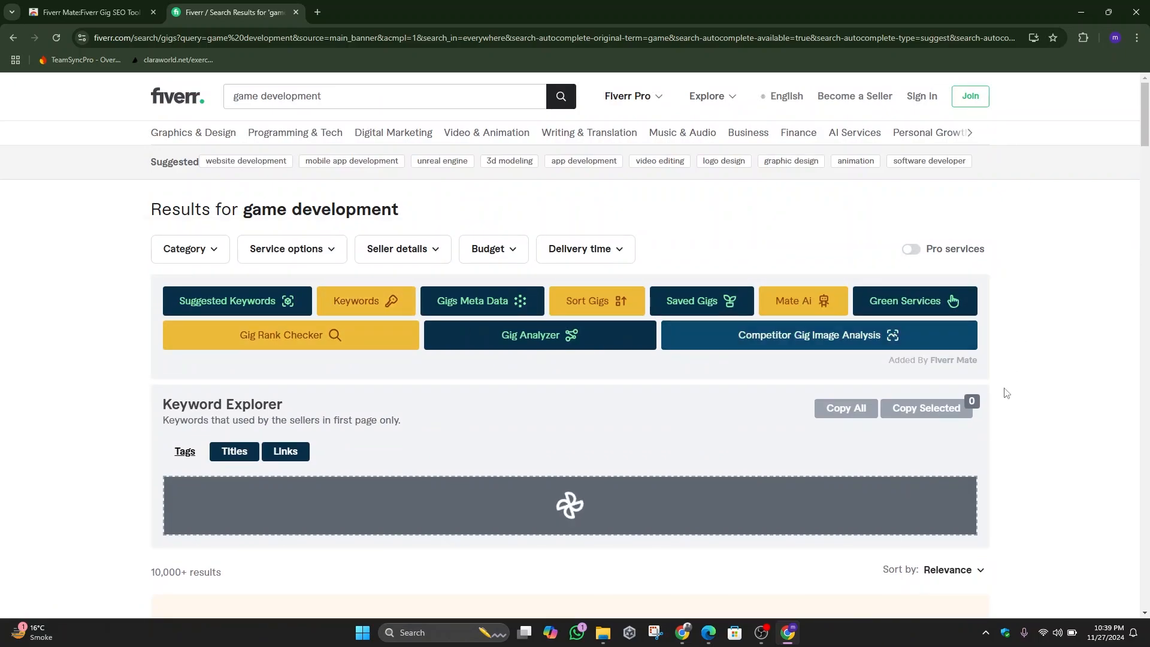
{"action": "scroll", "coordinate": [1008, 377], "scroll_direction": "down", "scroll_amount": 5}
{"action": "scroll", "coordinate": [321, 476], "scroll_direction": "down", "scroll_amount": 3}
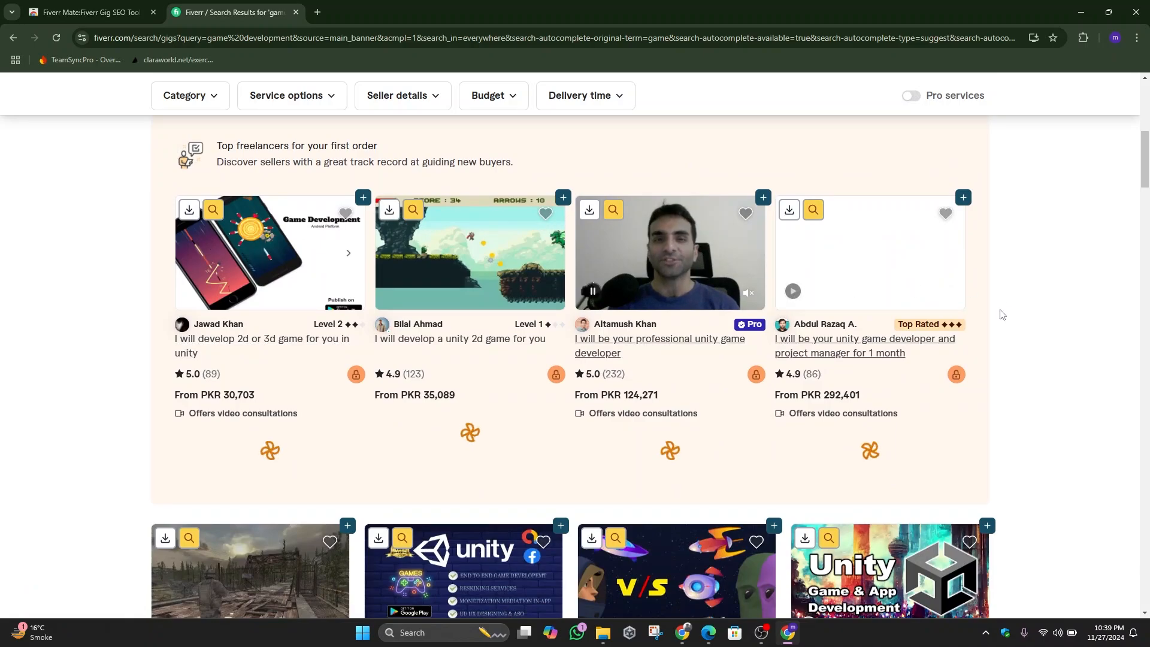
{"action": "scroll", "coordinate": [865, 329], "scroll_direction": "down", "scroll_amount": 1}
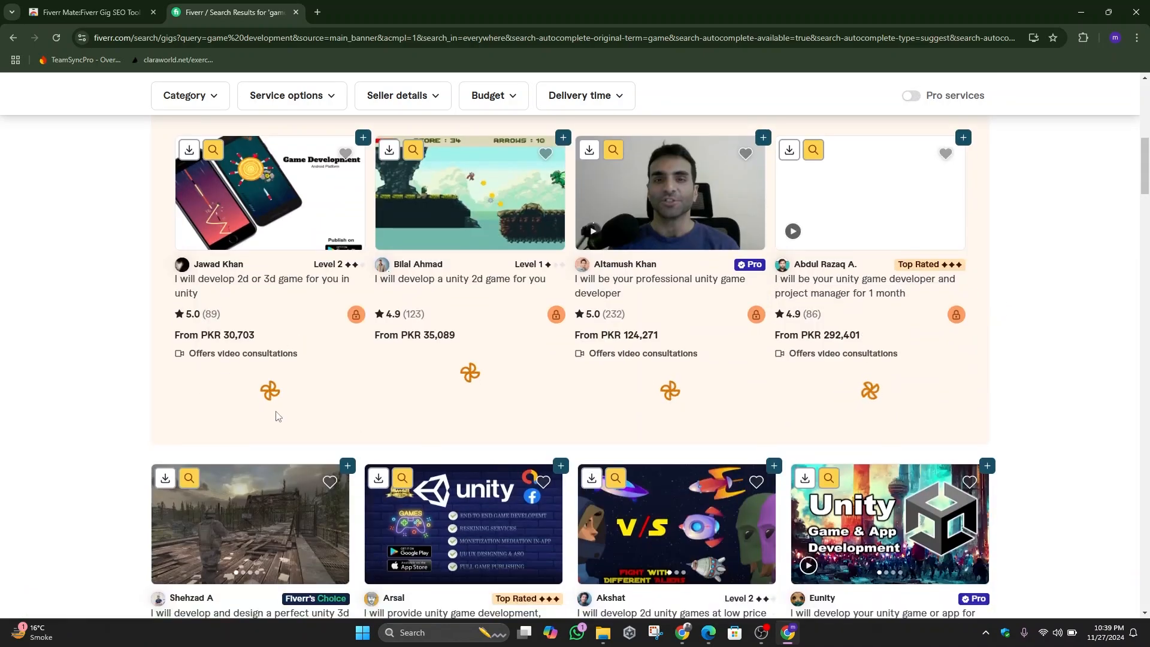
{"action": "scroll", "coordinate": [267, 390], "scroll_direction": "up", "scroll_amount": 3}
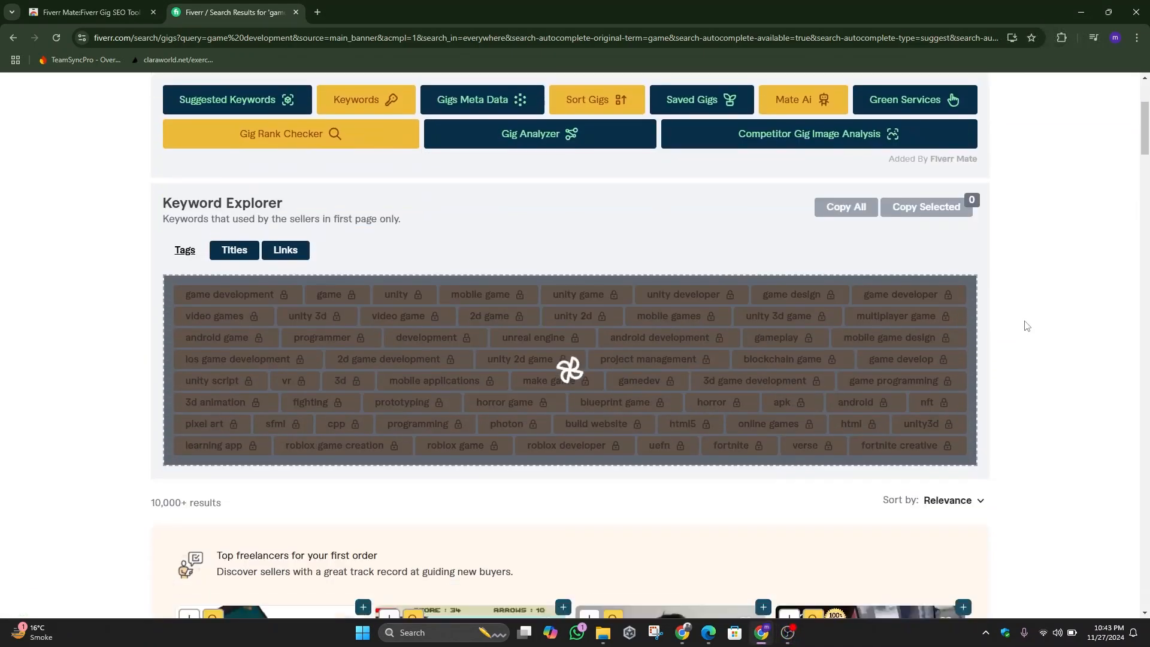
Step: Review the Keyword Explorer tags that first-page sellers use for the searched term "game development"
{"action": "scroll", "coordinate": [1026, 325], "scroll_direction": "down", "scroll_amount": 5}
{"action": "scroll", "coordinate": [1026, 326], "scroll_direction": "up", "scroll_amount": 7}
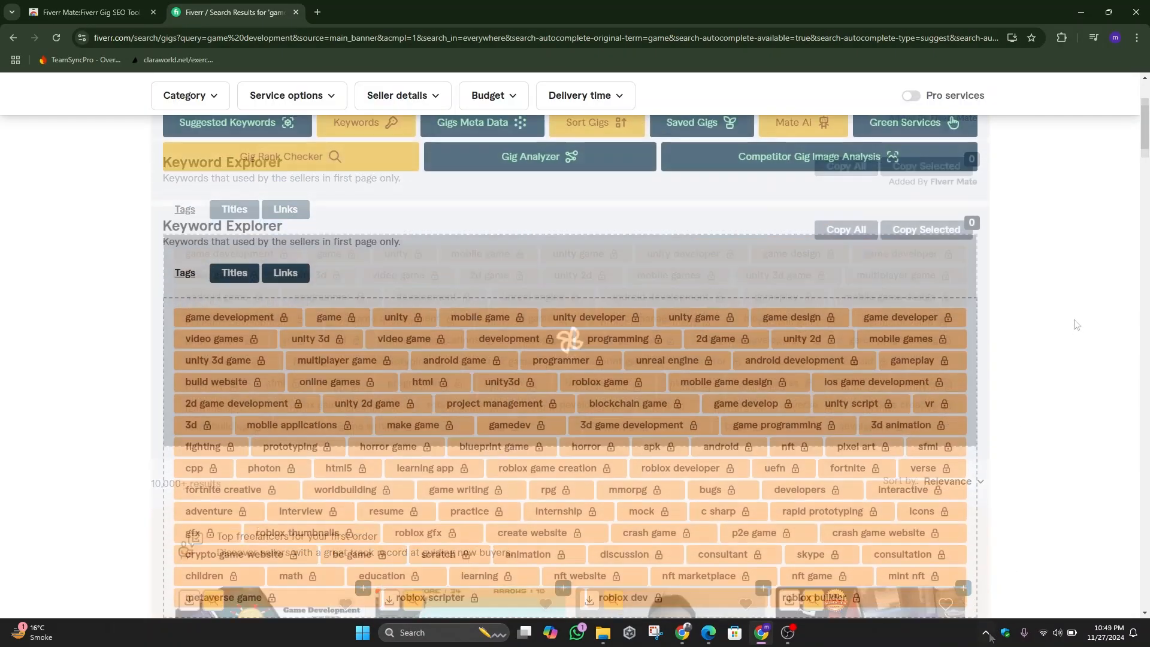
{"action": "scroll", "coordinate": [1076, 324], "scroll_direction": "down", "scroll_amount": 1}
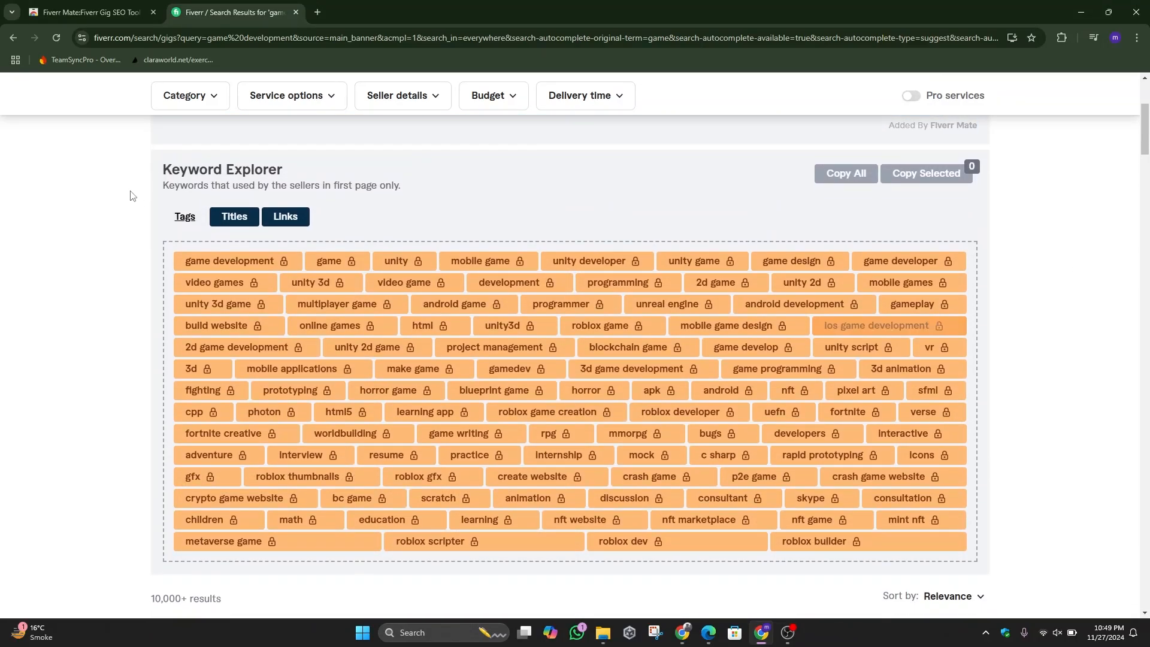
{"action": "left_click_drag", "start_coordinate": [114, 226], "coordinate": [980, 484]}
{"action": "left_click", "coordinate": [1054, 417]}
{"action": "scroll", "coordinate": [1035, 342], "scroll_direction": "up", "scroll_amount": 4}
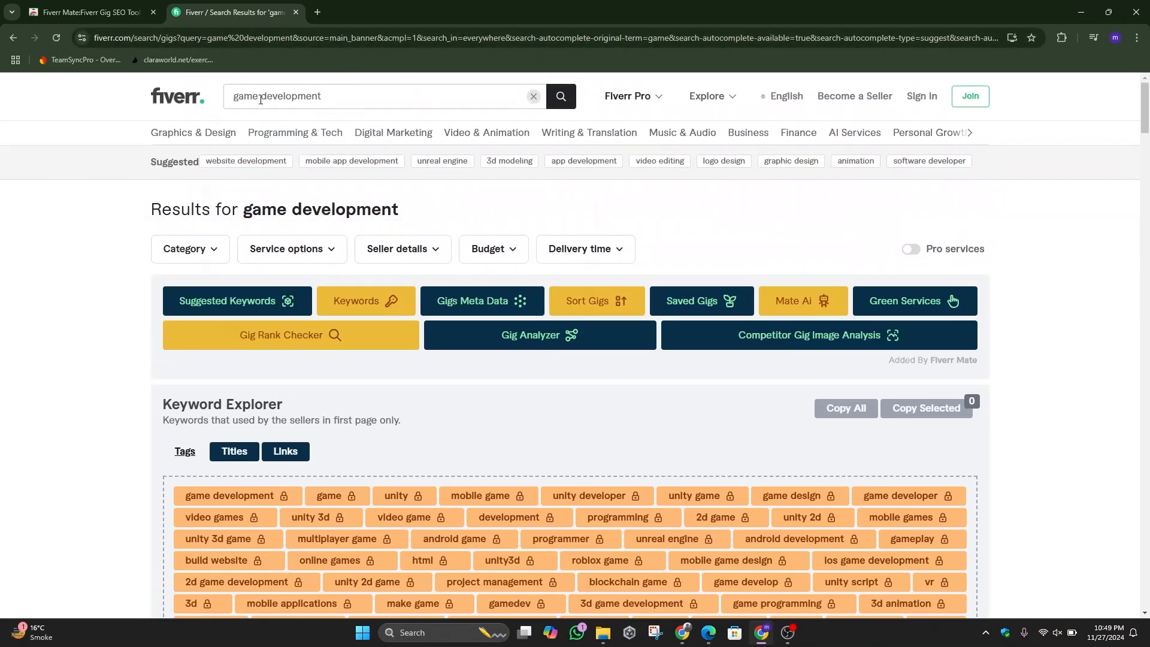
{"action": "left_click_drag", "start_coordinate": [325, 97], "coordinate": [221, 160]}
{"action": "left_click", "coordinate": [39, 246]}
{"action": "left_click", "coordinate": [329, 95]}
{"action": "left_click", "coordinate": [1058, 319]}
{"action": "scroll", "coordinate": [1063, 339], "scroll_direction": "down", "scroll_amount": 2}
{"action": "scroll", "coordinate": [1060, 341], "scroll_direction": "down", "scroll_amount": 4}
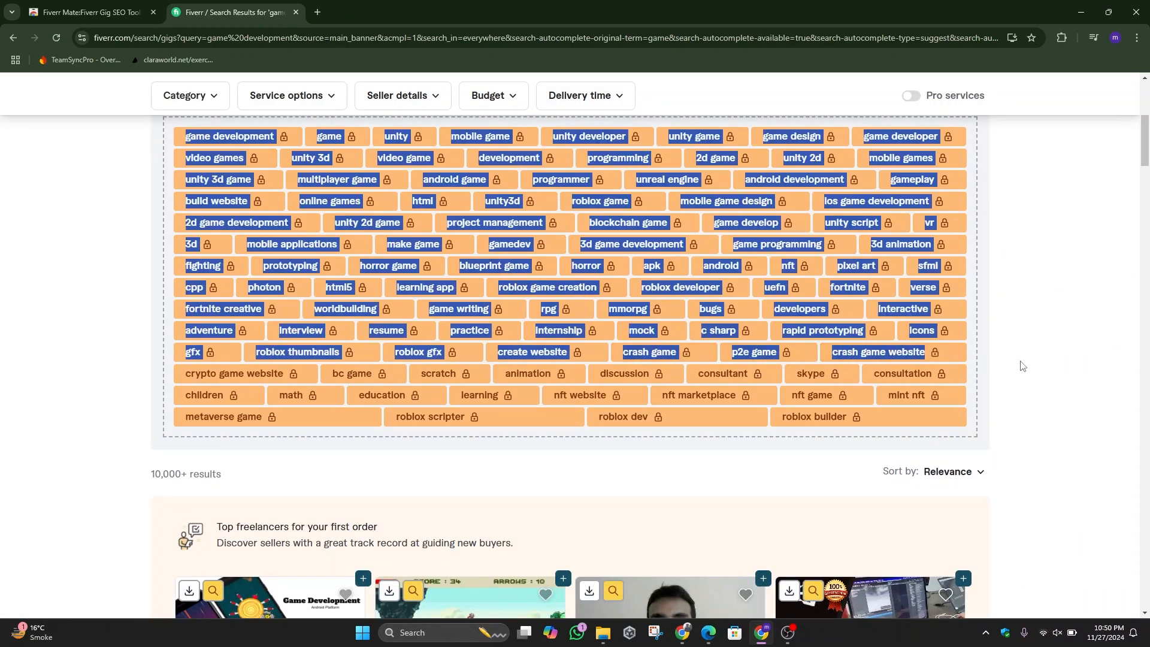
Step: Review the favourites, review figures and tags listed under each gig in the top freelancers section
{"action": "scroll", "coordinate": [1027, 359], "scroll_direction": "down", "scroll_amount": 3}
{"action": "scroll", "coordinate": [1034, 358], "scroll_direction": "down", "scroll_amount": 3}
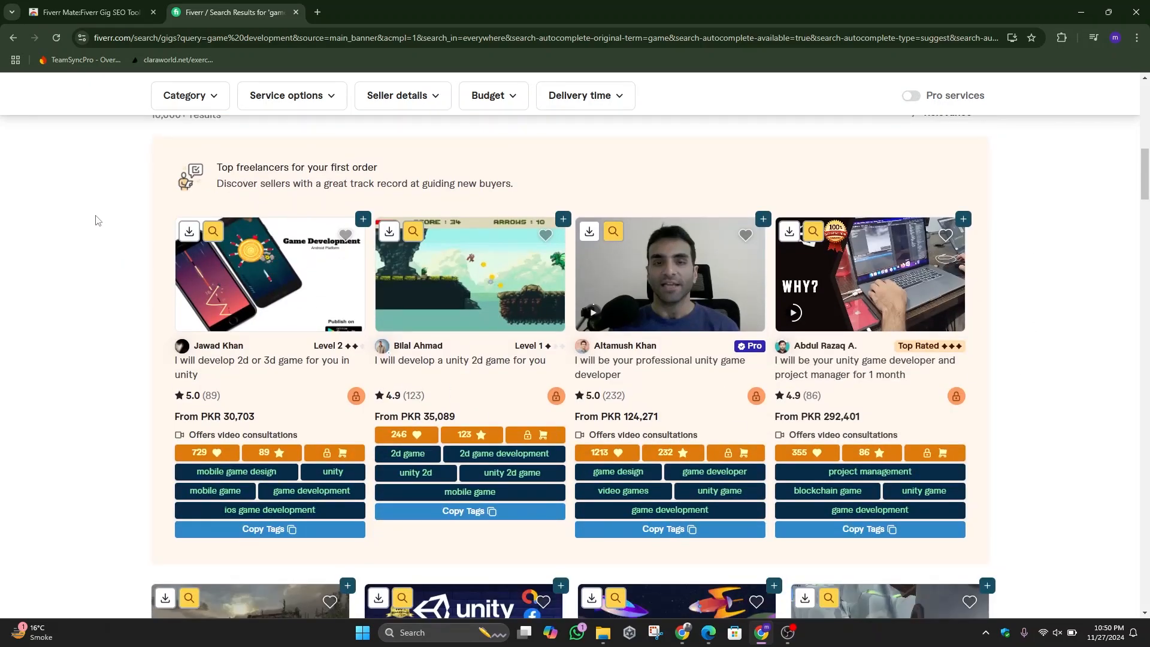
{"action": "scroll", "coordinate": [117, 412], "scroll_direction": "down", "scroll_amount": 2}
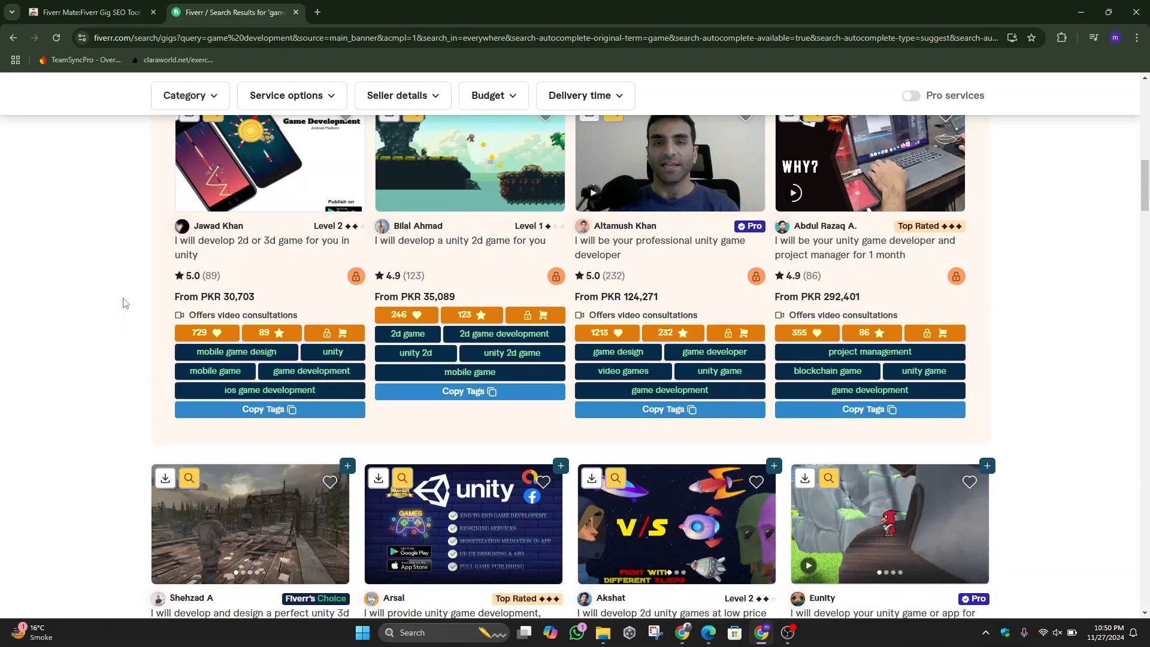
{"action": "left_click_drag", "start_coordinate": [122, 302], "coordinate": [324, 429]}
{"action": "left_click", "coordinate": [1030, 328]}
{"action": "scroll", "coordinate": [1006, 321], "scroll_direction": "up", "scroll_amount": 1}
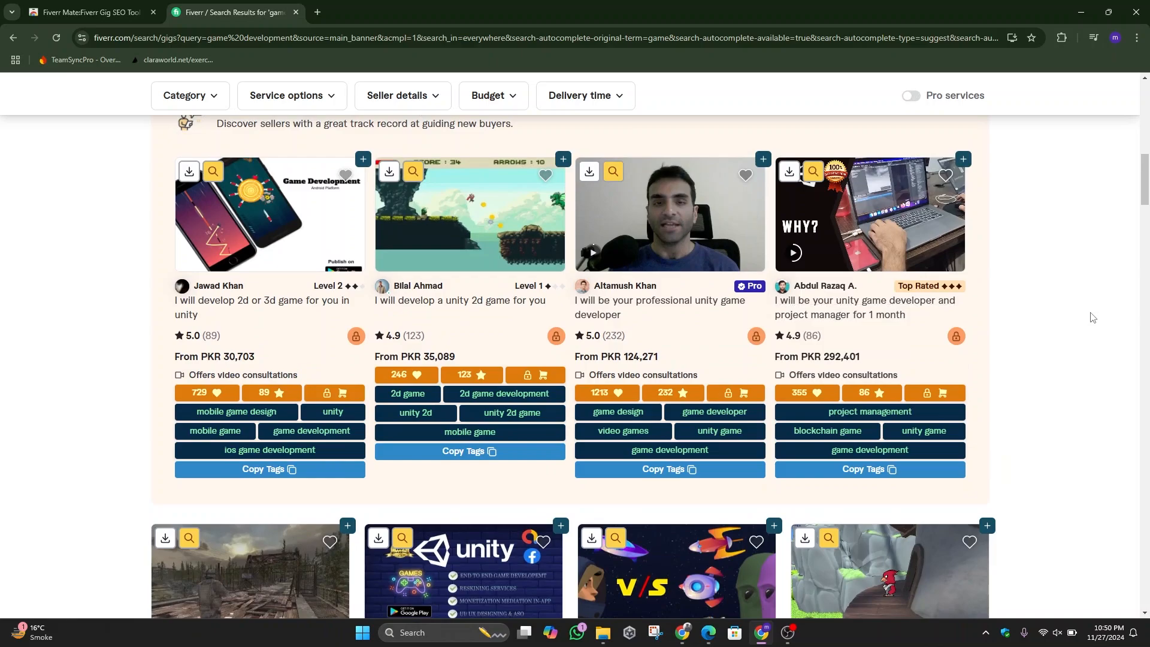
{"action": "scroll", "coordinate": [1093, 318], "scroll_direction": "up", "scroll_amount": 1}
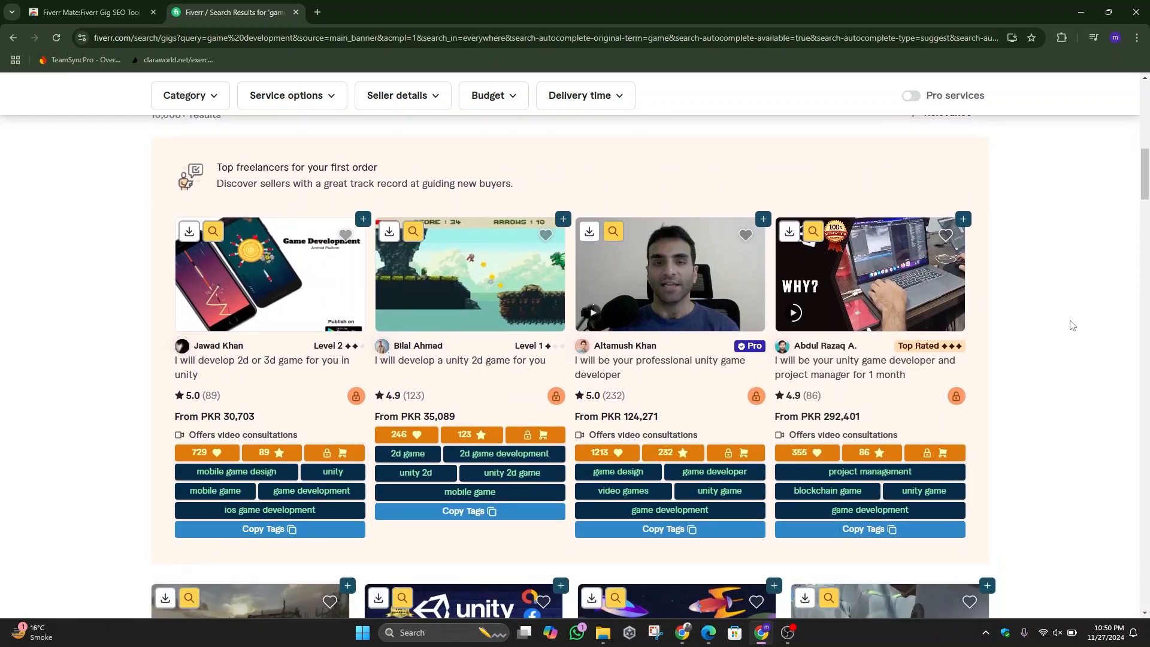
Step: Open the "I will develop a unity 2d game for you" gig from the results in a new browser tab and switch to it
{"action": "scroll", "coordinate": [1072, 325], "scroll_direction": "down", "scroll_amount": 1}
{"action": "scroll", "coordinate": [767, 177], "scroll_direction": "up", "scroll_amount": 2}
{"action": "right_click", "coordinate": [493, 331]}
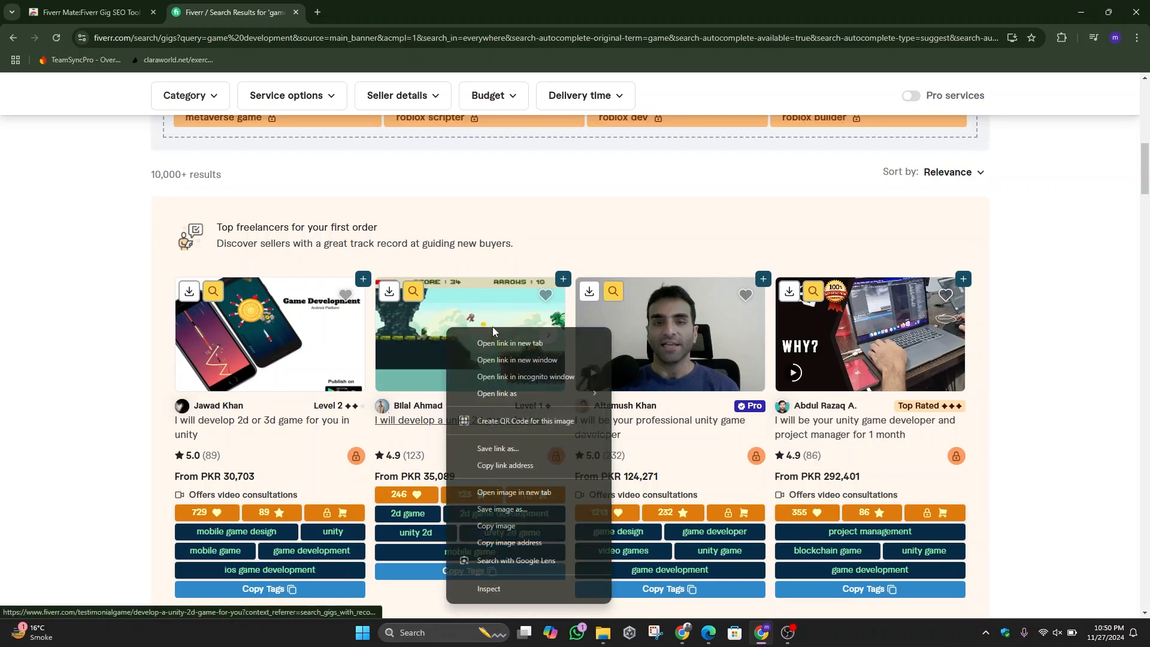
{"action": "left_click", "coordinate": [531, 347]}
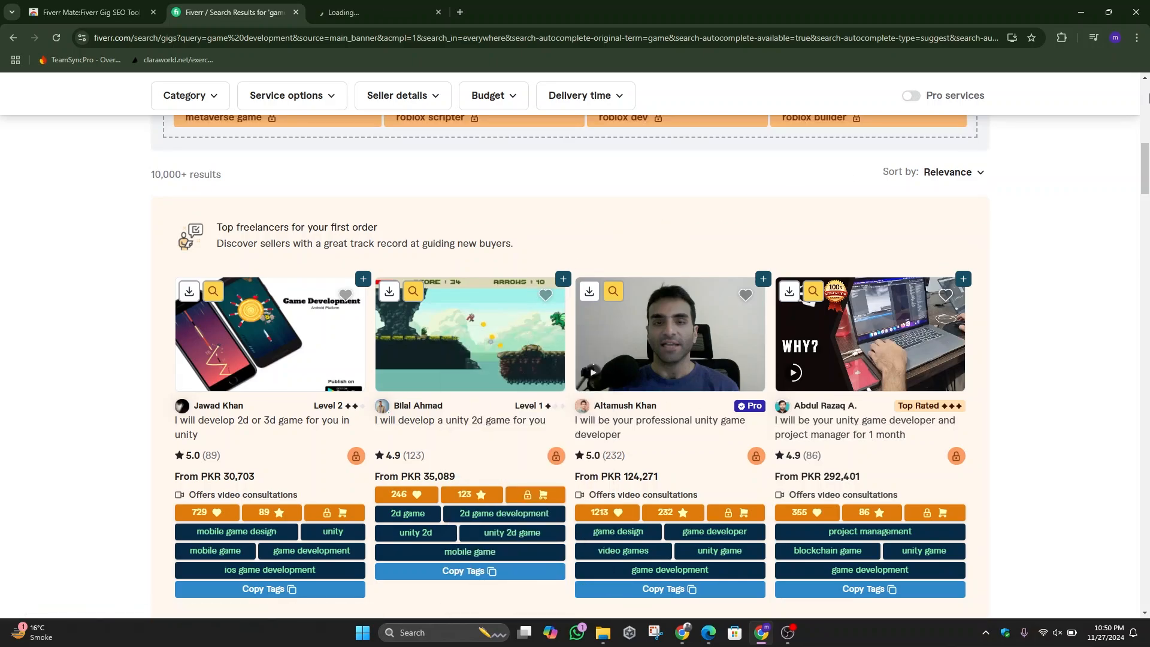
{"action": "left_click", "coordinate": [351, 6]}
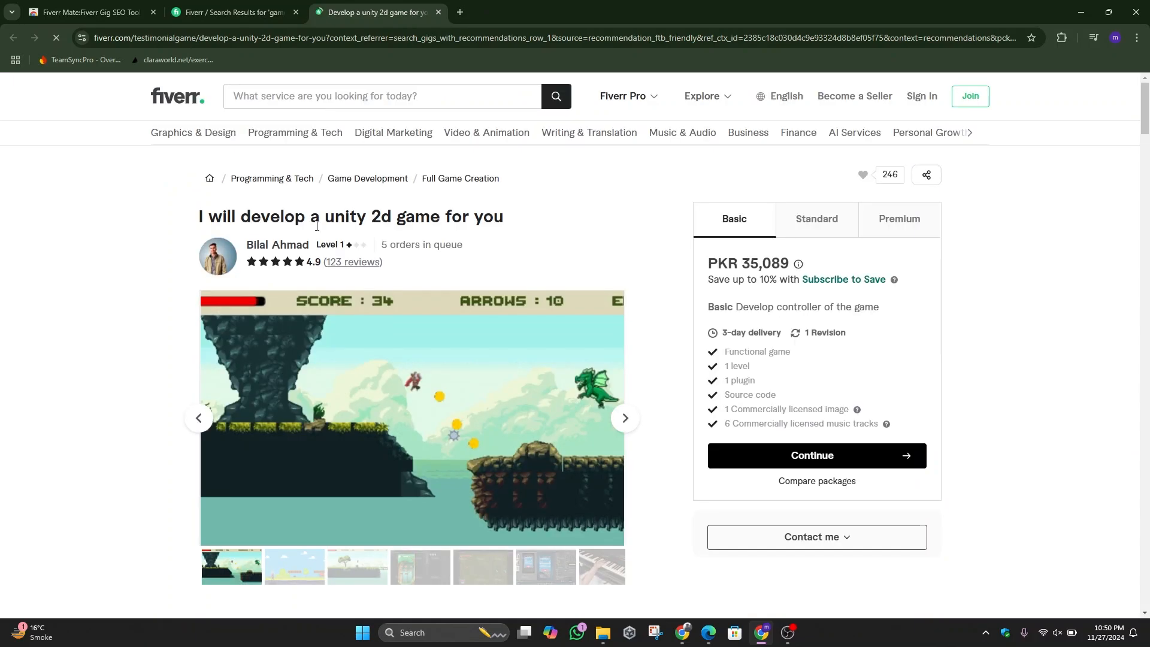
Step: Read the Unity 2D gig's title and its full "About this gig" description
{"action": "left_click_drag", "start_coordinate": [201, 221], "coordinate": [539, 400]}
{"action": "scroll", "coordinate": [539, 397], "scroll_direction": "down", "scroll_amount": 10}
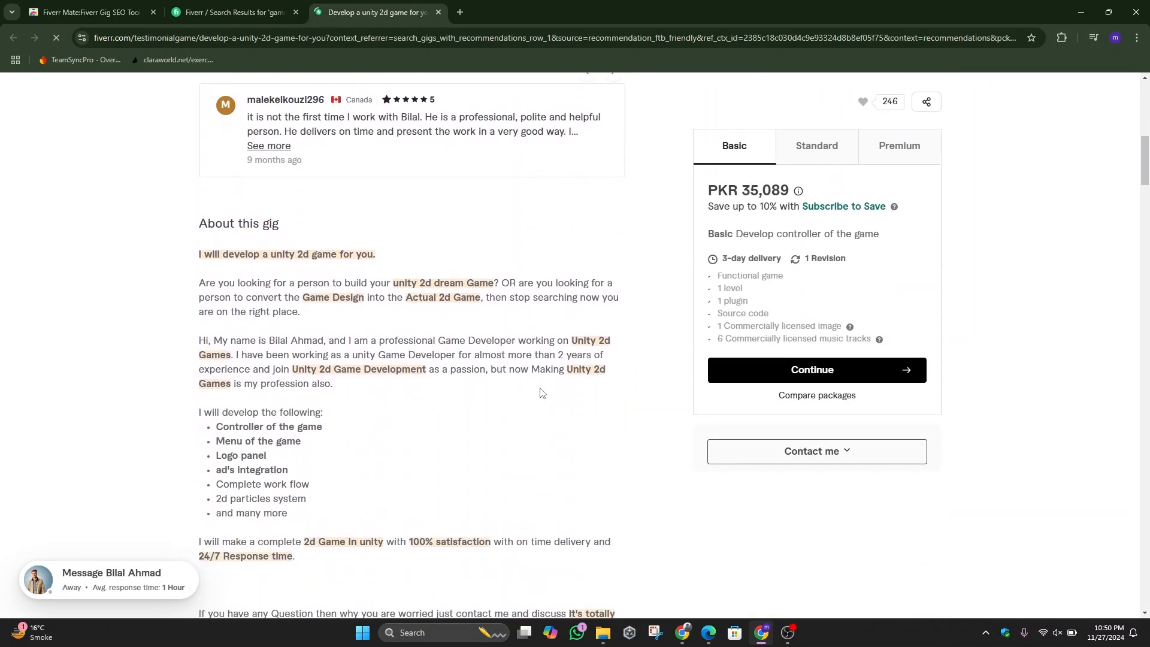
{"action": "left_click_drag", "start_coordinate": [200, 251], "coordinate": [324, 547]}
{"action": "scroll", "coordinate": [351, 449], "scroll_direction": "down", "scroll_amount": 5}
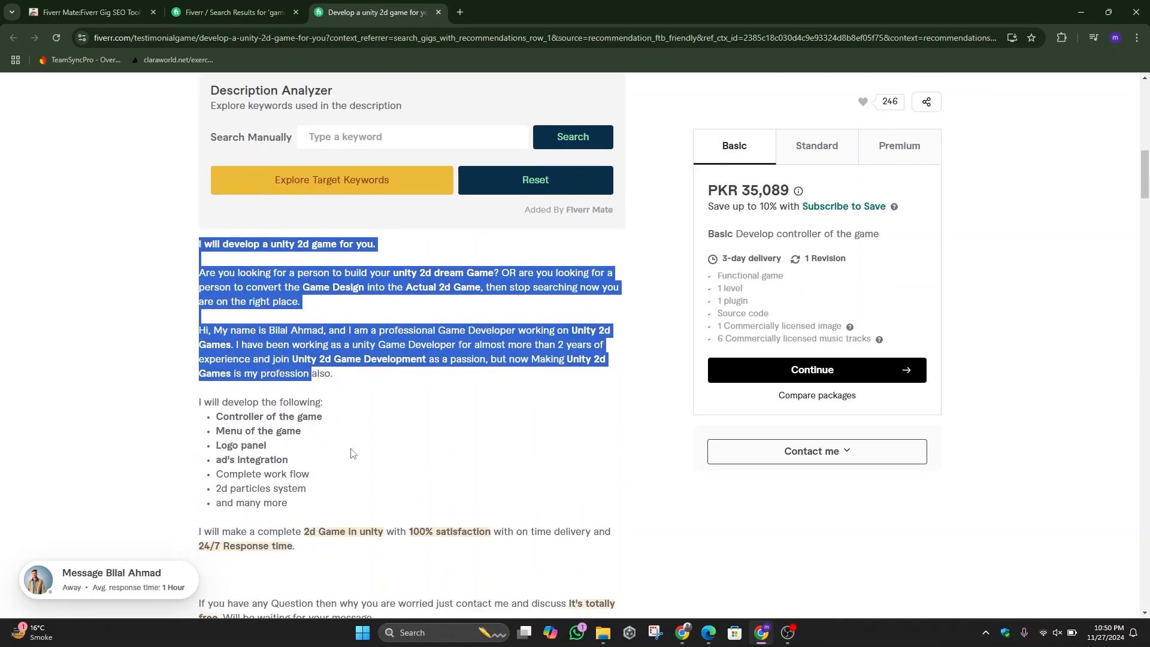
{"action": "left_click_drag", "start_coordinate": [387, 506], "coordinate": [199, 136]}
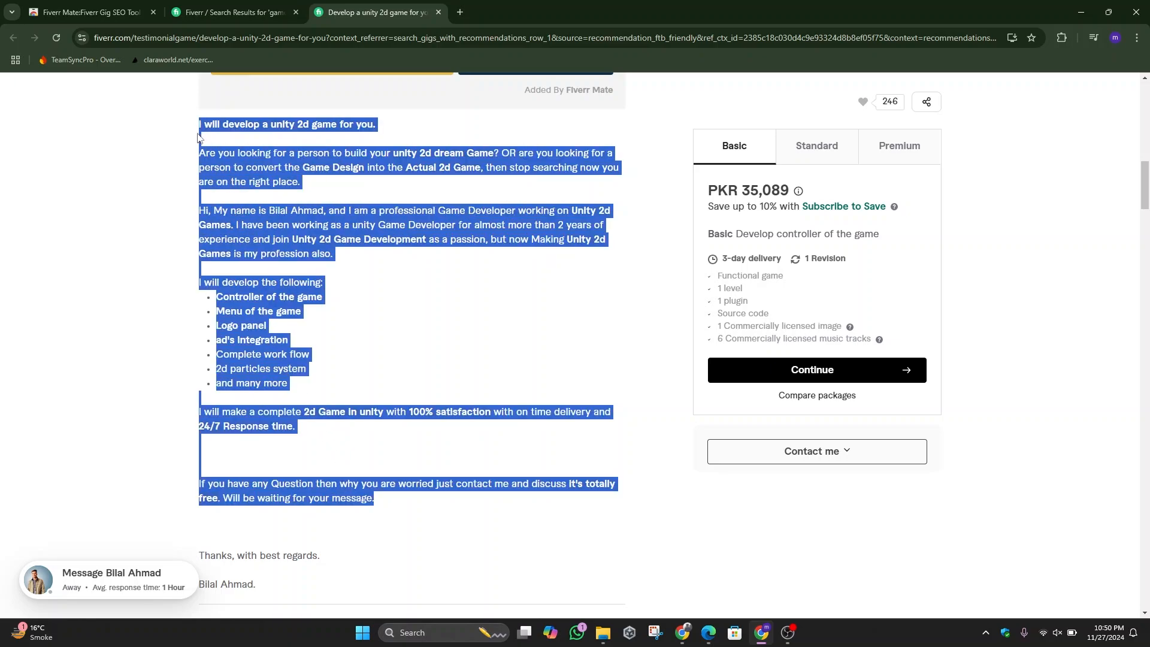
{"action": "scroll", "coordinate": [395, 380], "scroll_direction": "up", "scroll_amount": 15}
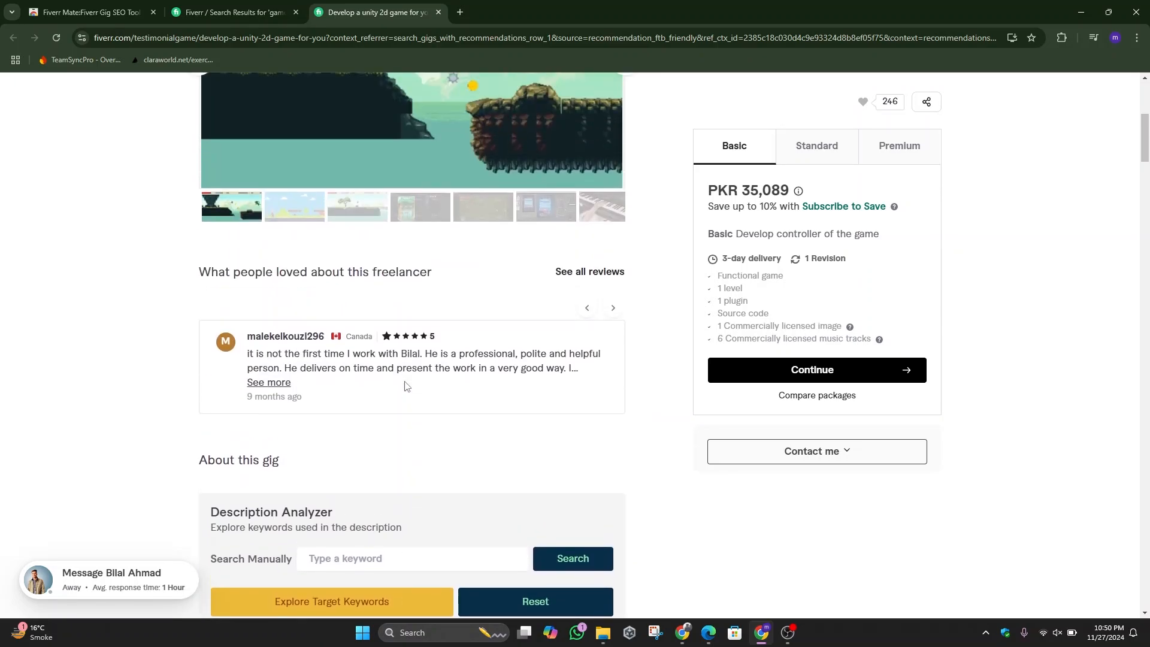
Step: Compare the gig's title with the emphasised phrases in its description and the Description Analyzer section
{"action": "scroll", "coordinate": [404, 383], "scroll_direction": "up", "scroll_amount": 1}
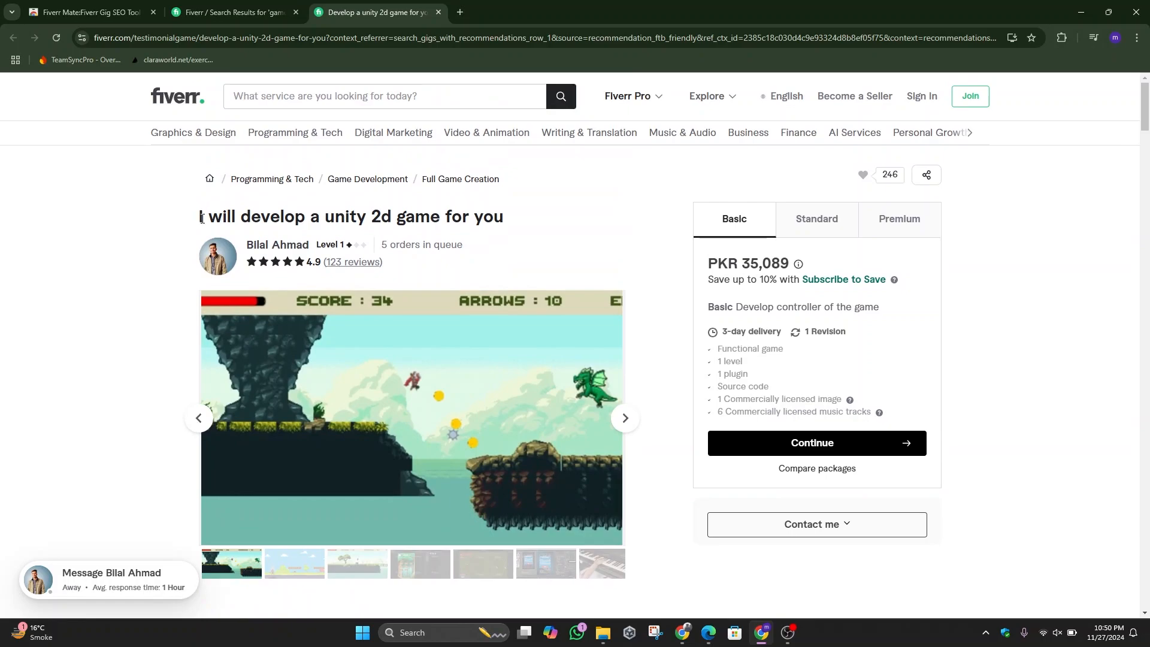
{"action": "left_click_drag", "start_coordinate": [200, 221], "coordinate": [530, 219]}
{"action": "scroll", "coordinate": [541, 227], "scroll_direction": "down", "scroll_amount": 14}
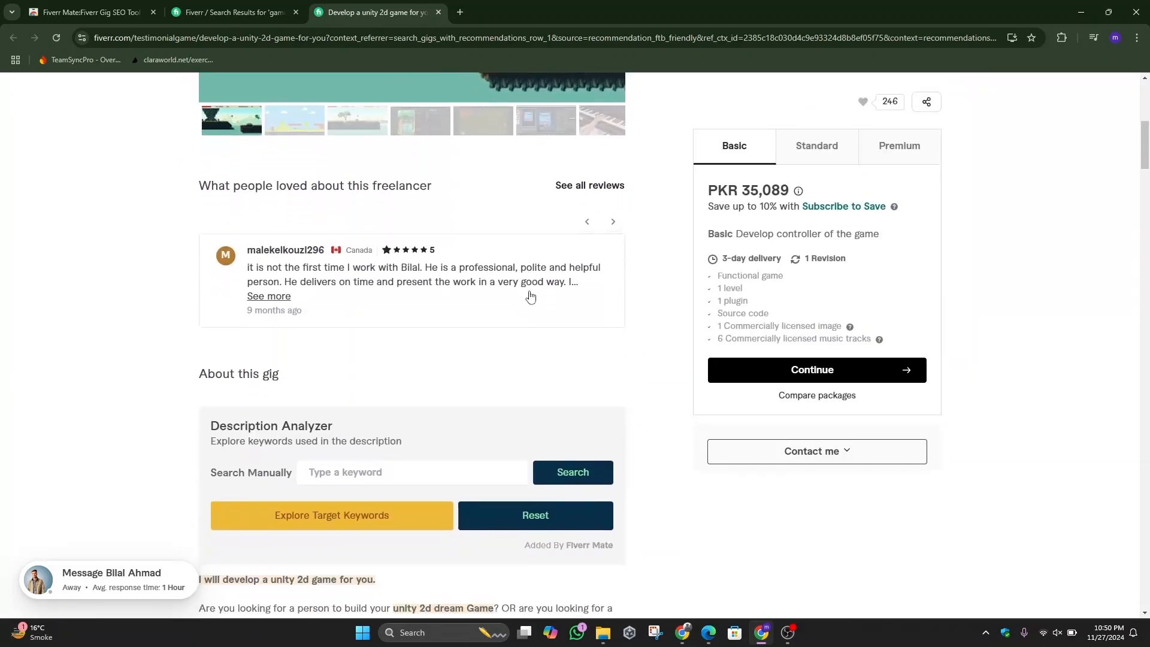
{"action": "scroll", "coordinate": [530, 294], "scroll_direction": "down", "scroll_amount": 1}
{"action": "scroll", "coordinate": [399, 473], "scroll_direction": "down", "scroll_amount": 2}
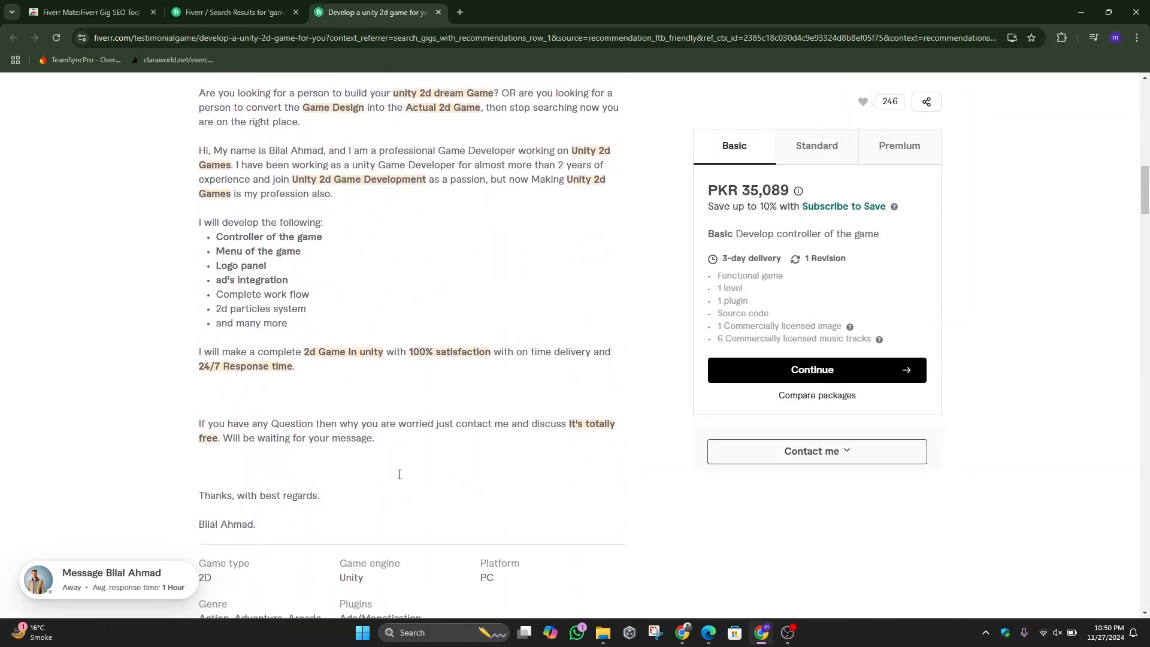
{"action": "scroll", "coordinate": [367, 449], "scroll_direction": "up", "scroll_amount": 4}
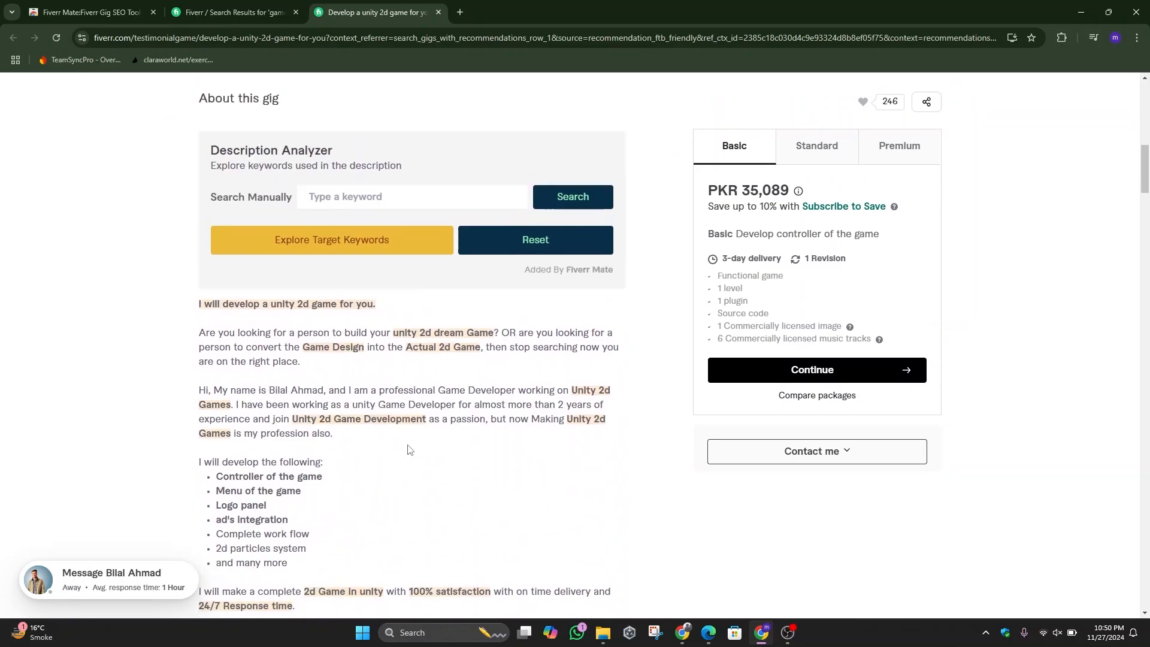
{"action": "left_click", "coordinate": [218, 7]}
{"action": "scroll", "coordinate": [1062, 351], "scroll_direction": "up", "scroll_amount": 5}
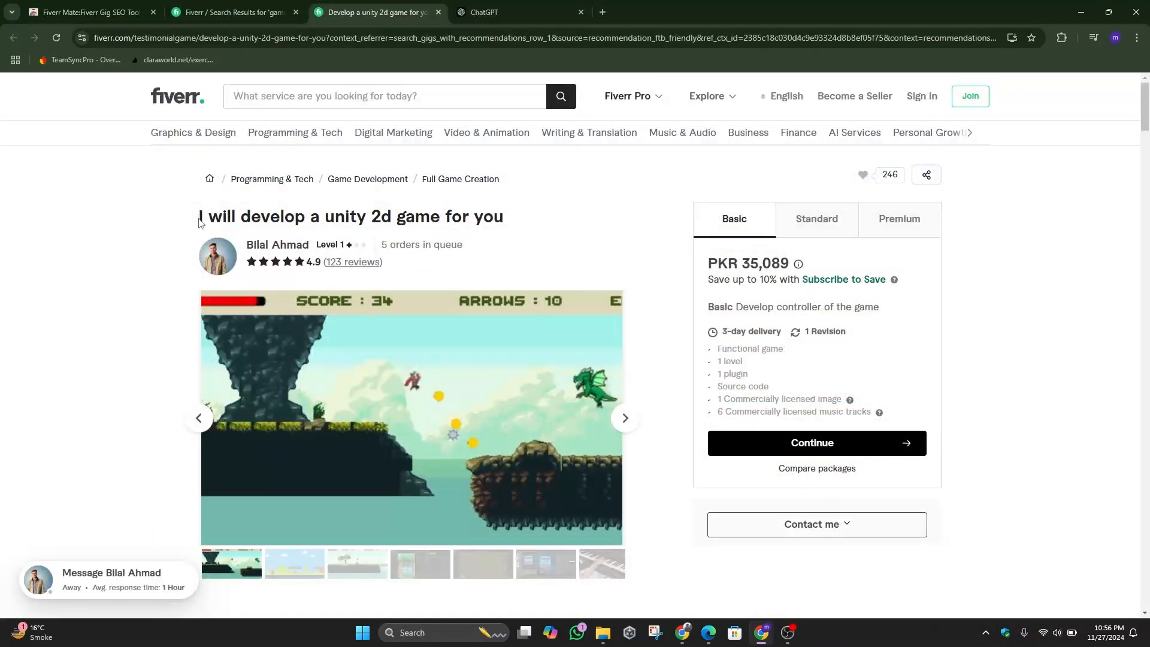
{"action": "left_click_drag", "start_coordinate": [200, 216], "coordinate": [521, 219]}
{"action": "scroll", "coordinate": [525, 220], "scroll_direction": "down", "scroll_amount": 10}
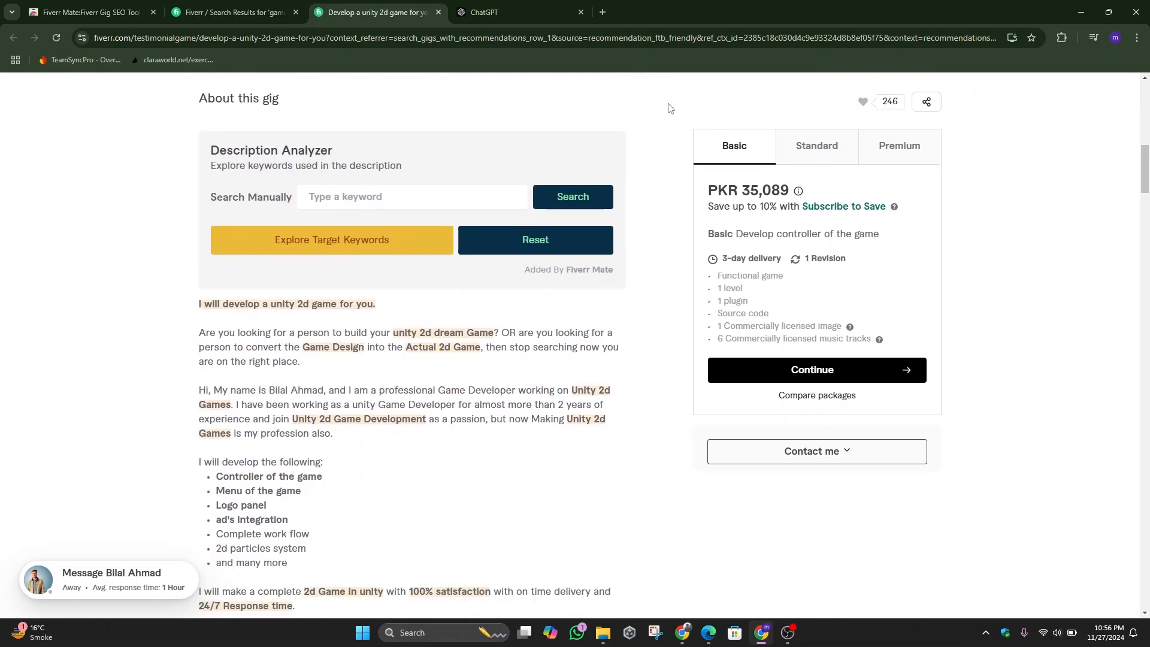
{"action": "left_click", "coordinate": [505, 10]}
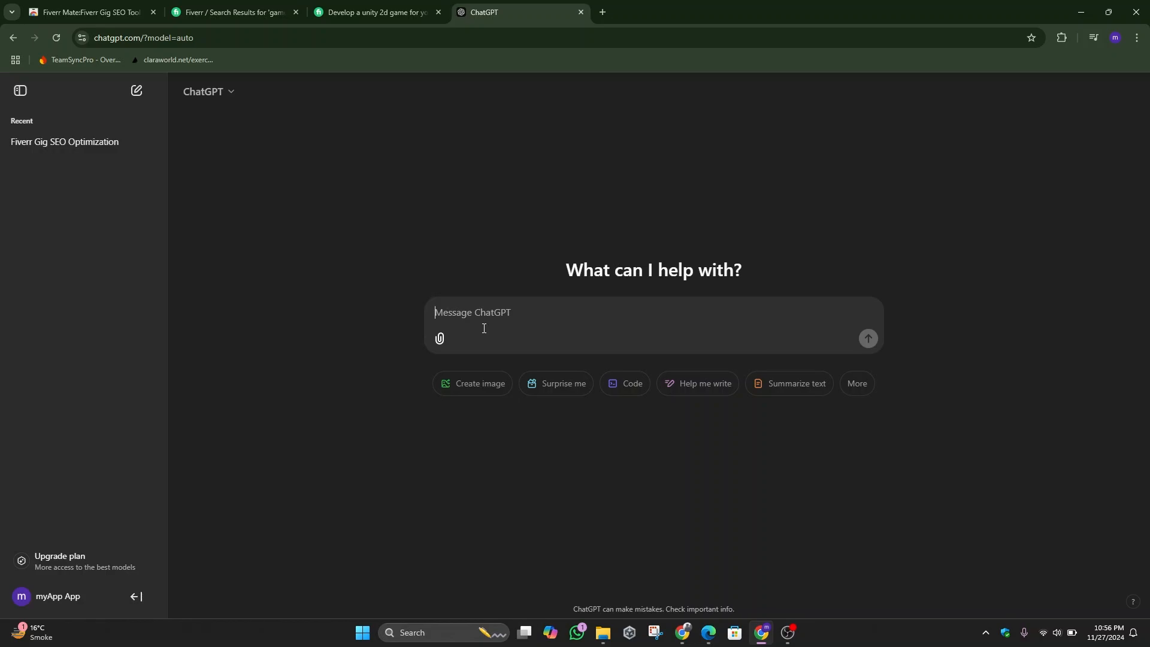
{"action": "type", "text": "create e"}
{"action": "key", "text": "BackSpace"}
{"action": "key", "text": "BackSpace"}
{"action": "type", "text": "a gig desctipon for fiverr fo"}
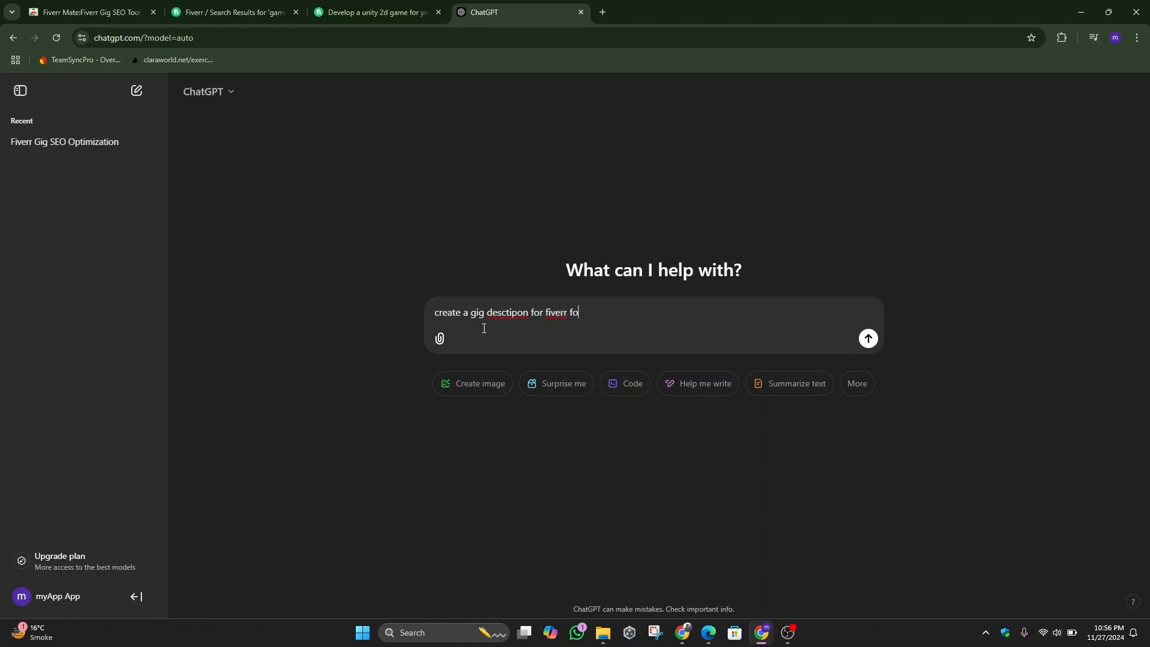
{"action": "type", "text": "f game development"}
{"action": "key", "text": "ctrl+a"}
{"action": "key", "text": "ctrl+s"}
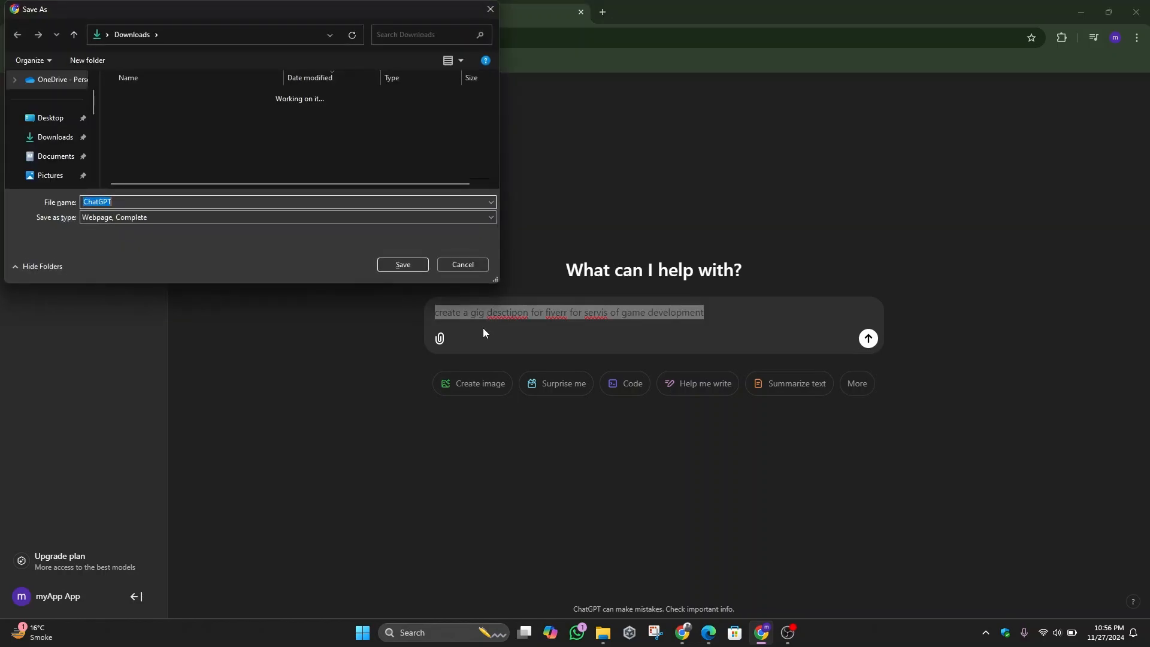
{"action": "left_click", "coordinate": [494, 15]}
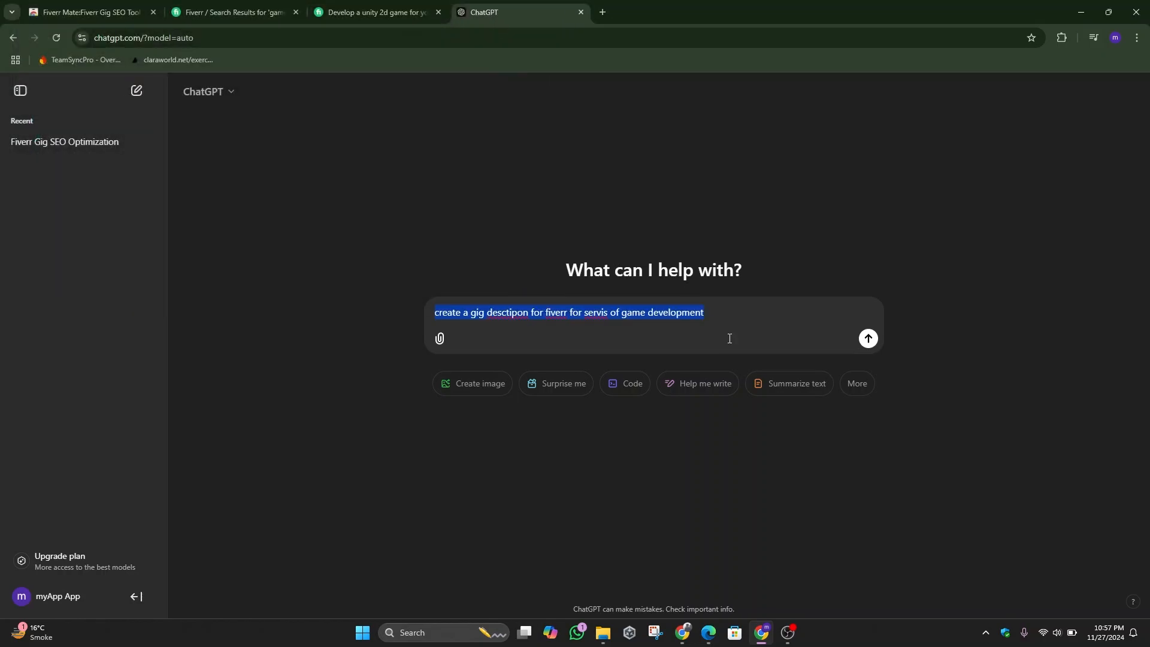
{"action": "key", "text": "ctrl+x"}
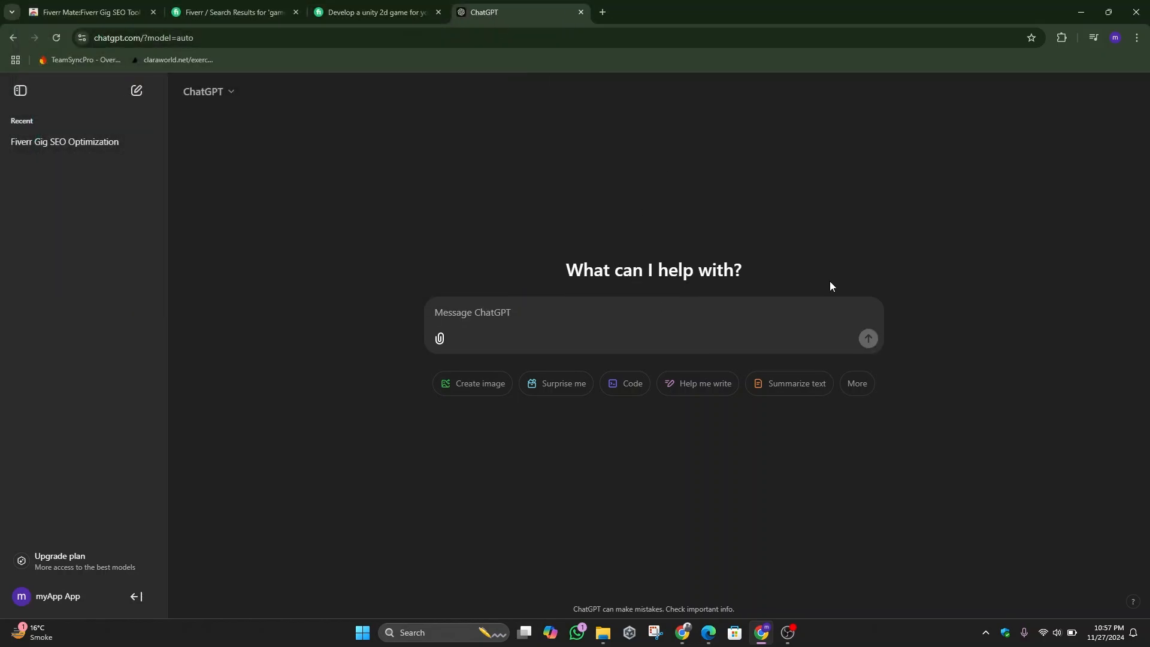
Step: Switch to the Word document holding the "Fiverr Gig Description and Title Creation Prompt" template and look through both pages
{"action": "left_click", "coordinate": [683, 633]}
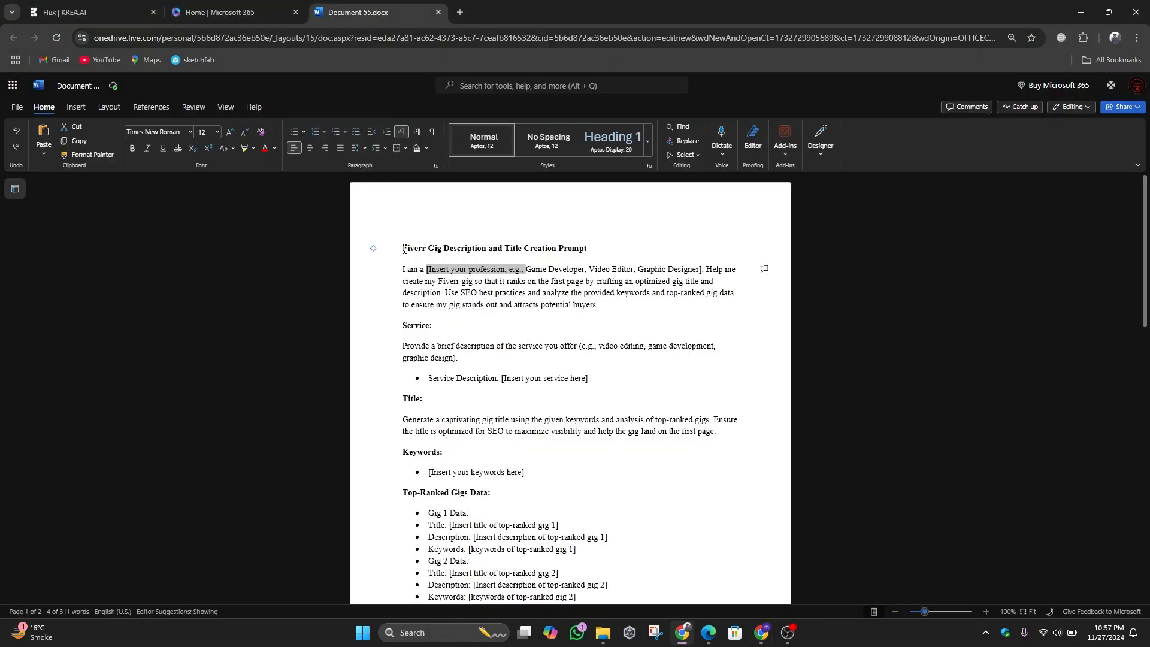
{"action": "left_click", "coordinate": [498, 411]}
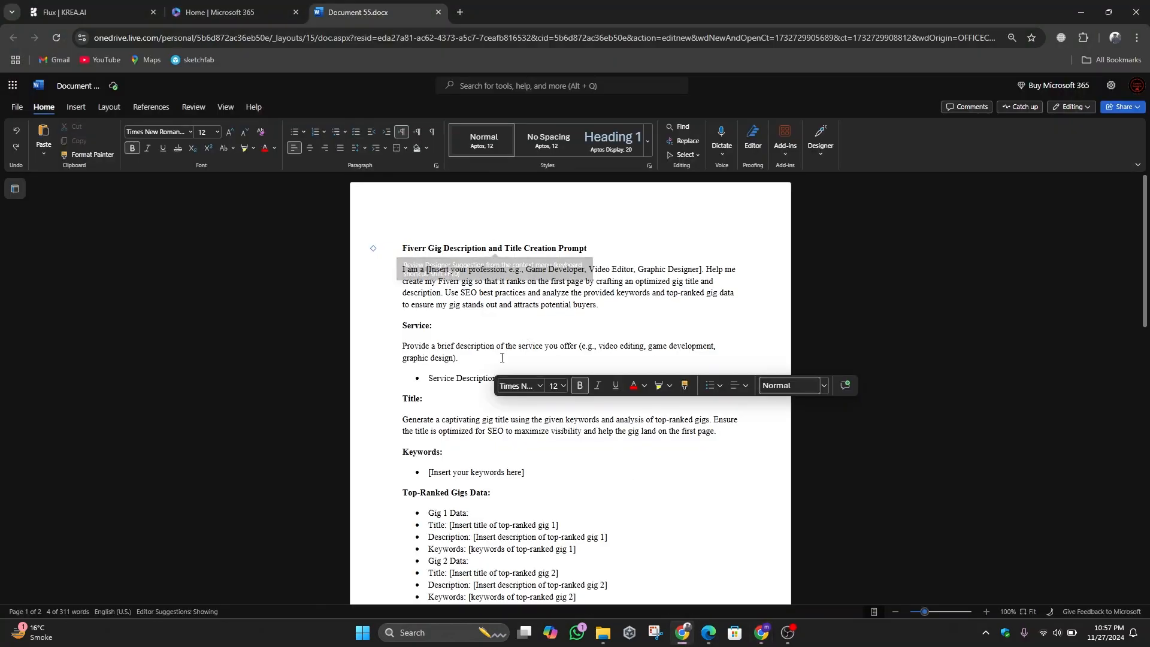
{"action": "left_click", "coordinate": [606, 342]}
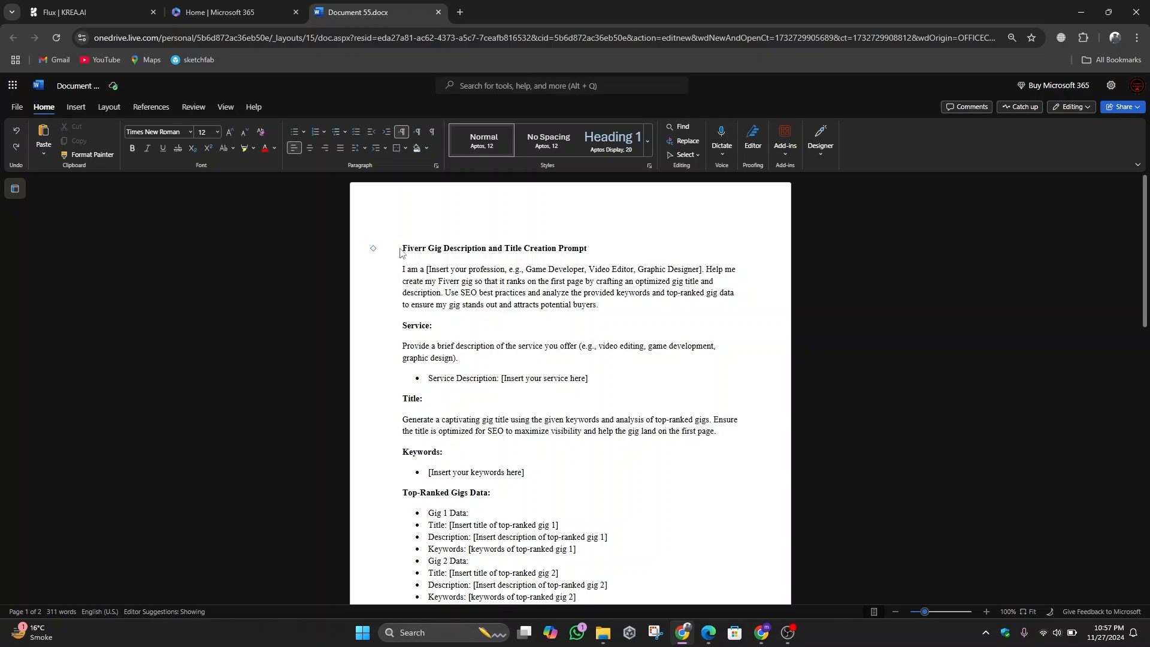
{"action": "left_click_drag", "start_coordinate": [402, 248], "coordinate": [614, 619]}
{"action": "scroll", "coordinate": [581, 305], "scroll_direction": "down", "scroll_amount": 2}
{"action": "scroll", "coordinate": [580, 312], "scroll_direction": "up", "scroll_amount": 15}
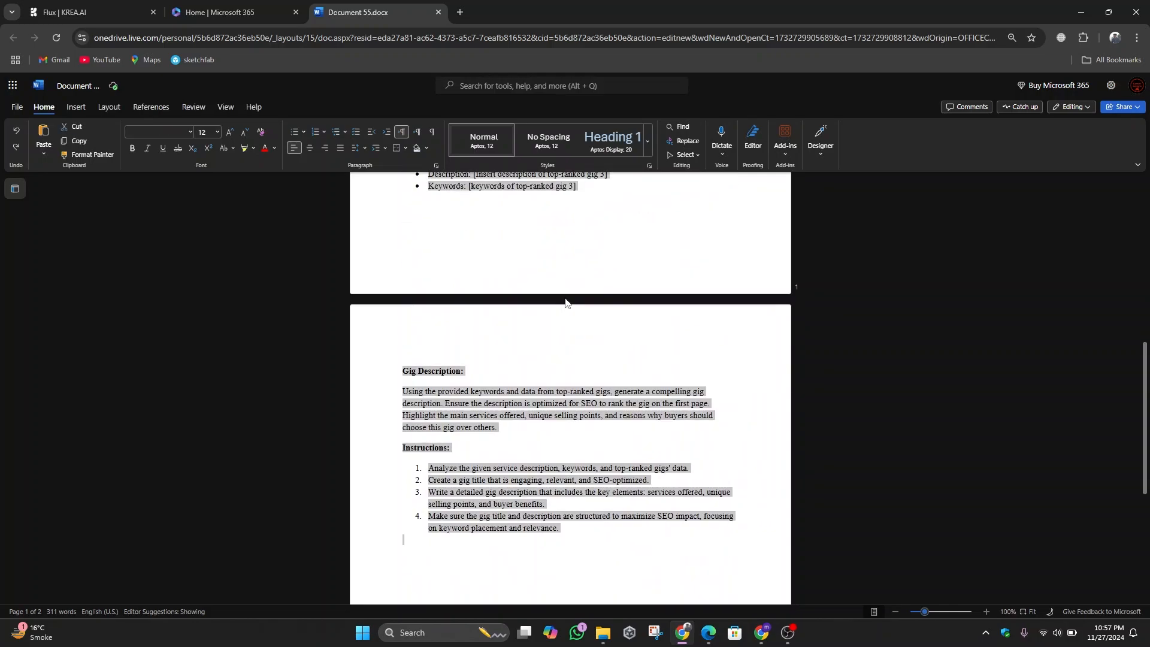
{"action": "left_click", "coordinate": [505, 293]}
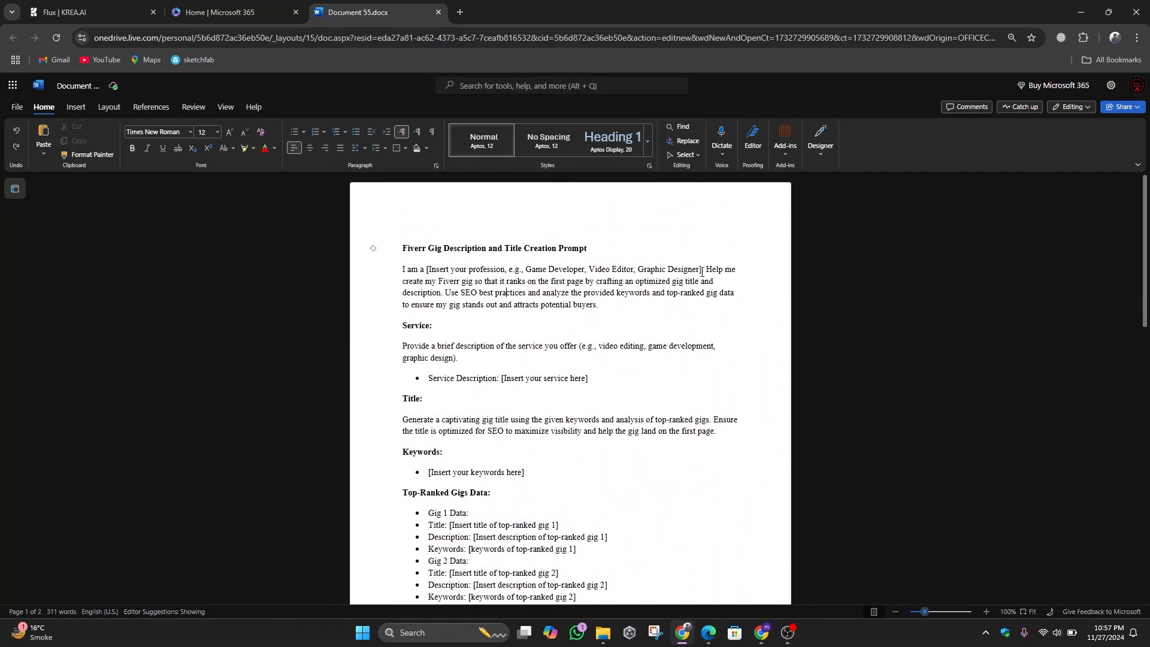
Step: Edit the profession placeholder in the template's opening sentence so it reads "I am a Game Developer."
{"action": "left_click_drag", "start_coordinate": [702, 271], "coordinate": [587, 275]}
{"action": "key", "text": "BackSpace"}
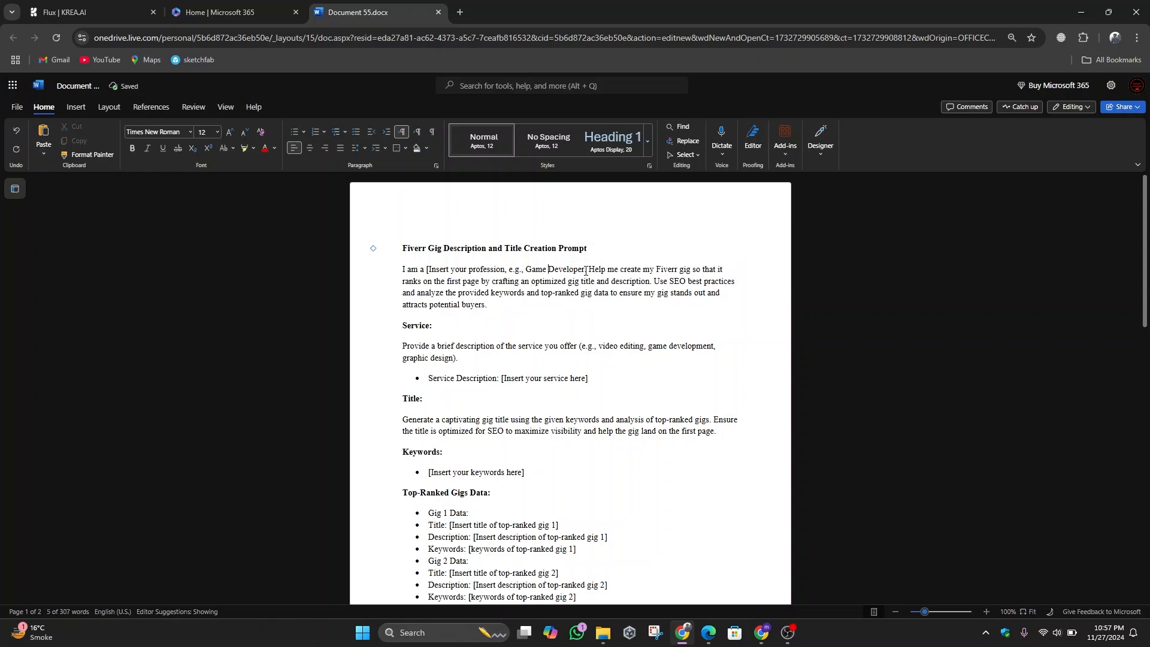
{"action": "key", "text": "BackSpace"}
{"action": "key", "text": "BackSpace"}
{"action": "key", "text": "BackSpace"}
{"action": "key", "text": "BackSpace"}
{"action": "key", "text": "BackSpace"}
{"action": "key", "text": "BackSpace"}
{"action": "key", "text": "BackSpace"}
{"action": "key", "text": "BackSpace"}
{"action": "key", "text": "BackSpace"}
{"action": "key", "text": "BackSpace"}
{"action": "key", "text": "BackSpace"}
{"action": "key", "text": "BackSpace"}
{"action": "key", "text": "BackSpace"}
{"action": "key", "text": "BackSpace"}
{"action": "key", "text": "BackSpace"}
{"action": "key", "text": "BackSpace"}
{"action": "key", "text": "BackSpace"}
{"action": "key", "text": "BackSpace"}
{"action": "key", "text": "BackSpace"}
{"action": "key", "text": "BackSpace"}
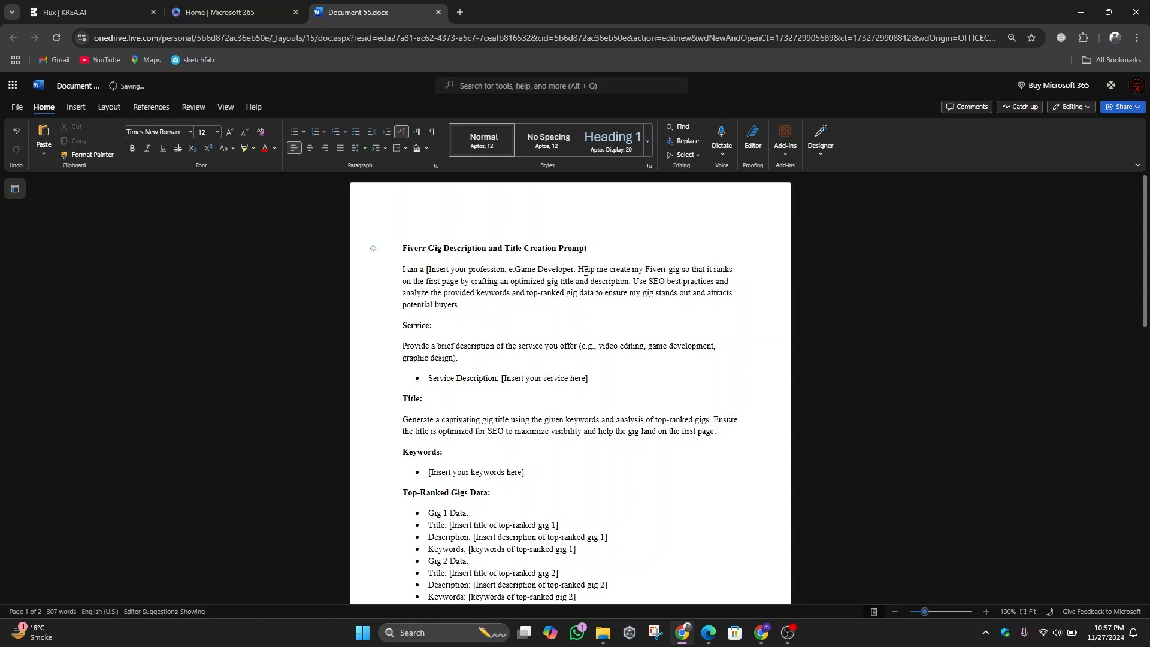
{"action": "key", "text": "BackSpace"}
{"action": "key", "text": "BackSpace"}
{"action": "key", "text": "BackSpace"}
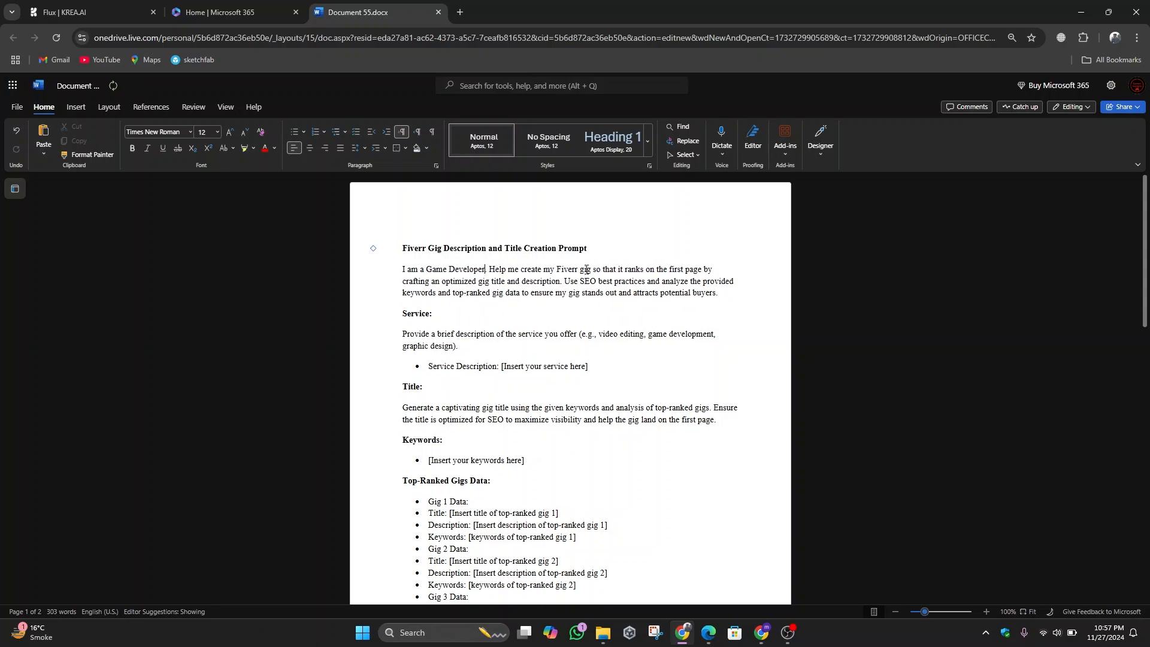
Step: Review the rest of the opening paragraph and delete the guidance paragraph under the Service heading
{"action": "left_click", "coordinate": [493, 269]}
{"action": "left_click_drag", "start_coordinate": [491, 270], "coordinate": [708, 303]}
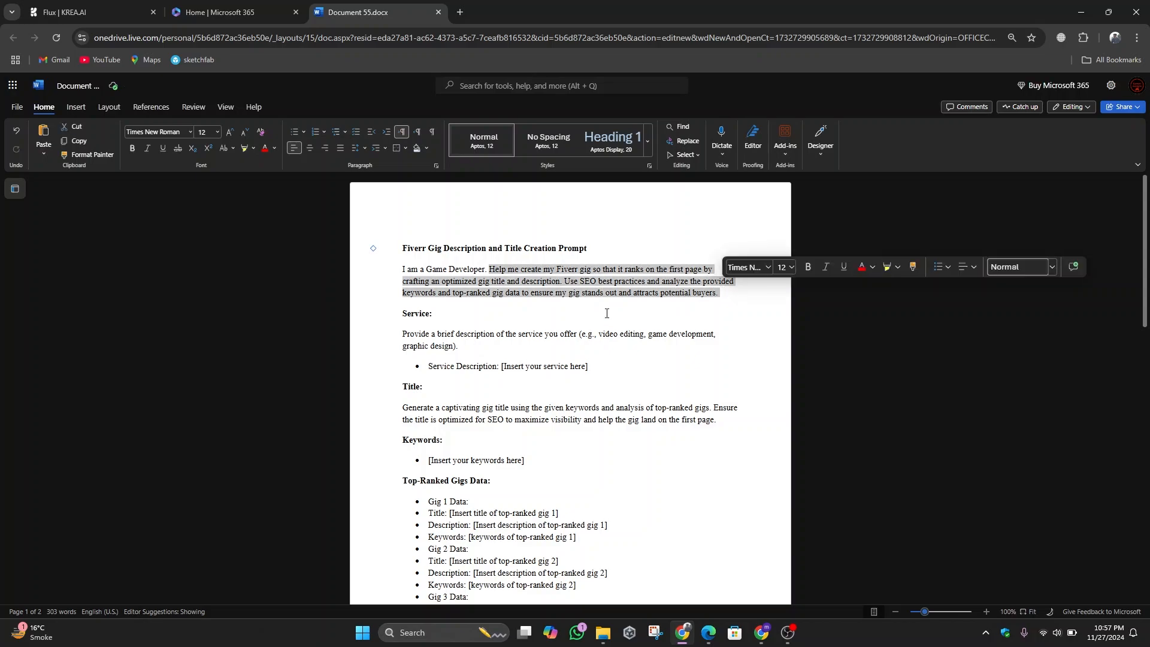
{"action": "left_click", "coordinate": [707, 311]}
{"action": "scroll", "coordinate": [578, 344], "scroll_direction": "down", "scroll_amount": 2}
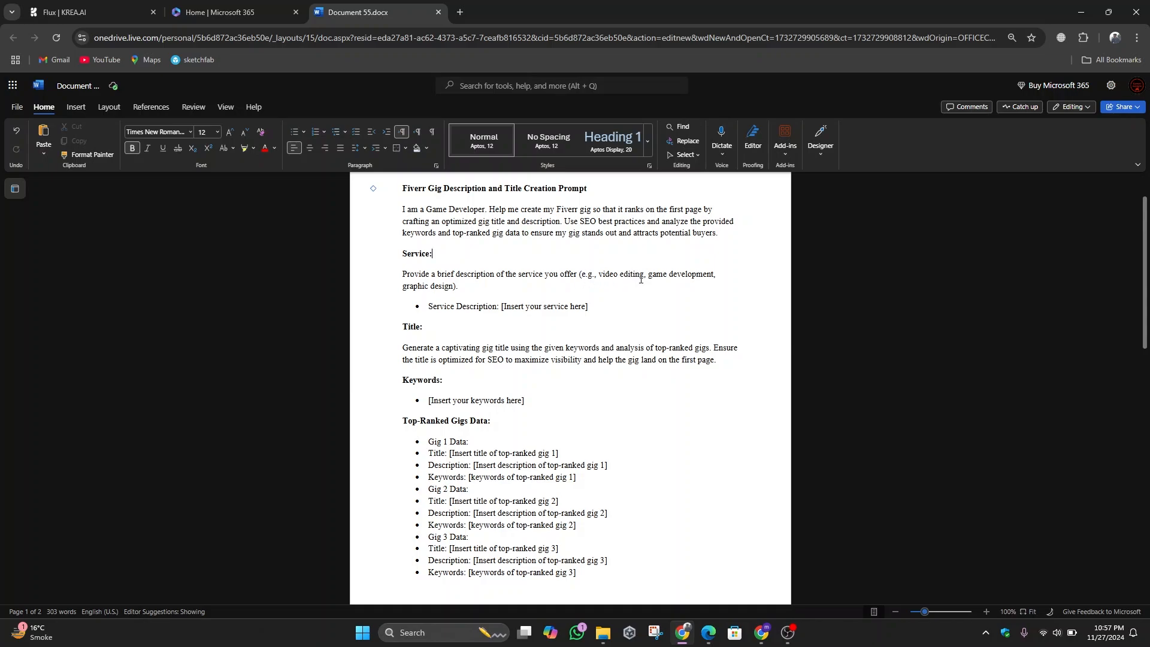
{"action": "triple_click", "coordinate": [419, 281]}
{"action": "key", "text": "BackSpace"}
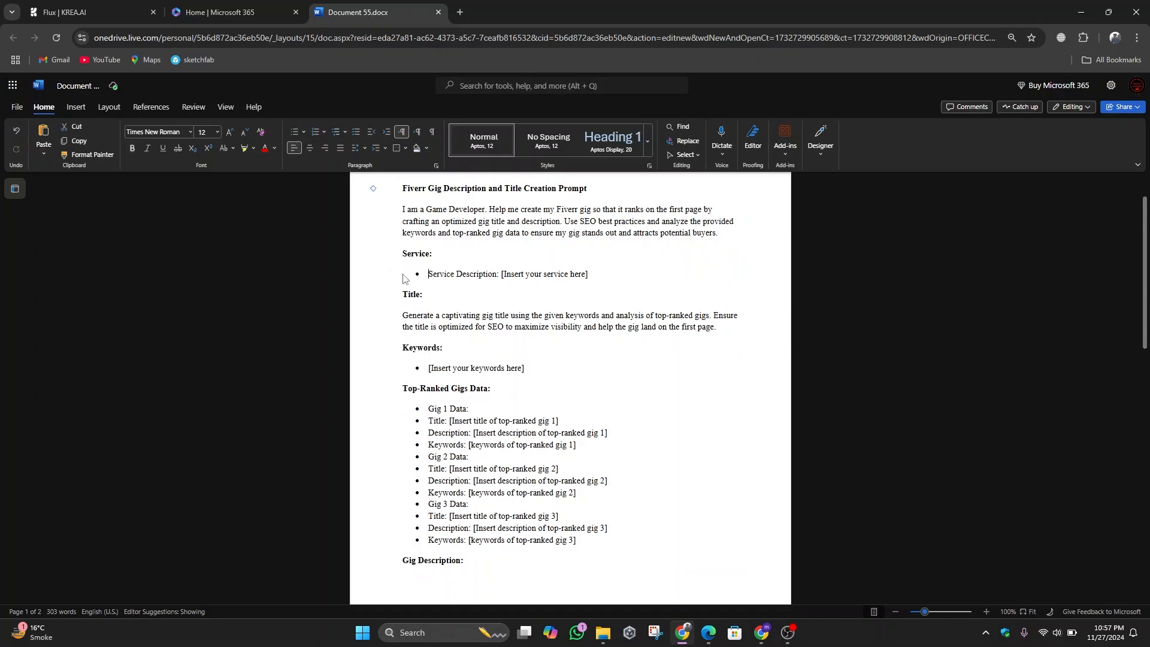
Step: Fill in the service description as "Im a game developer and I can make any 2d or 3d game using unity game engine", correcting its spelling
{"action": "left_click_drag", "start_coordinate": [589, 274], "coordinate": [506, 277]}
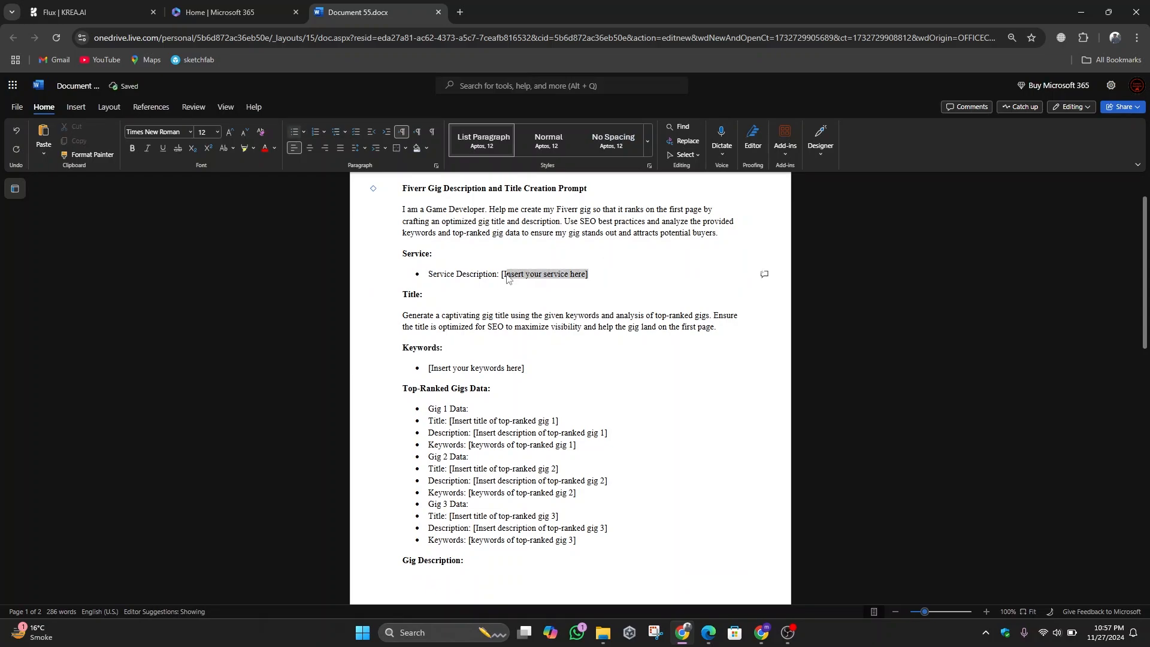
{"action": "type", "text": "Im a "}
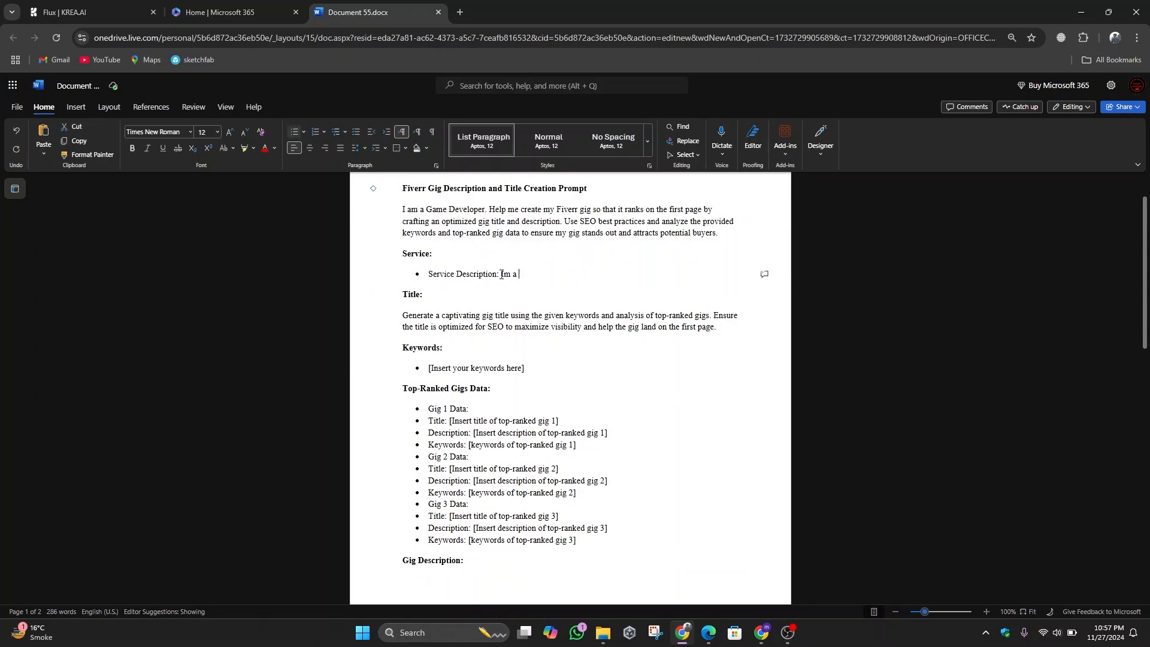
{"action": "type", "text": "game devleop"}
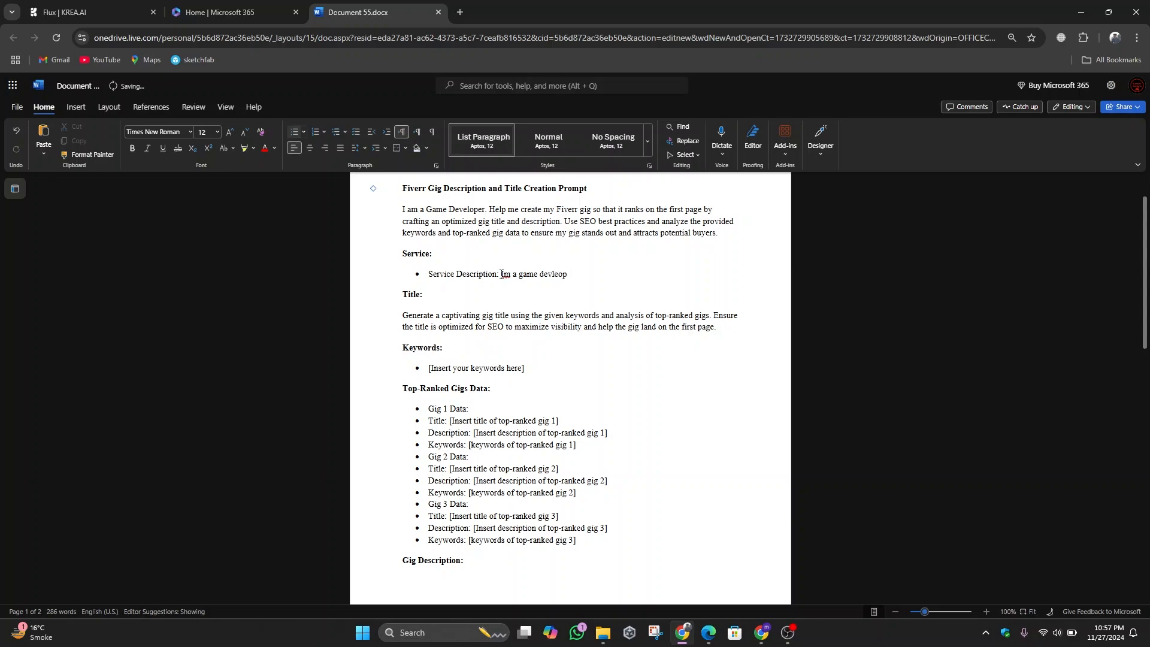
{"action": "type", "text": "er and I can make any 2d or 3d game"}
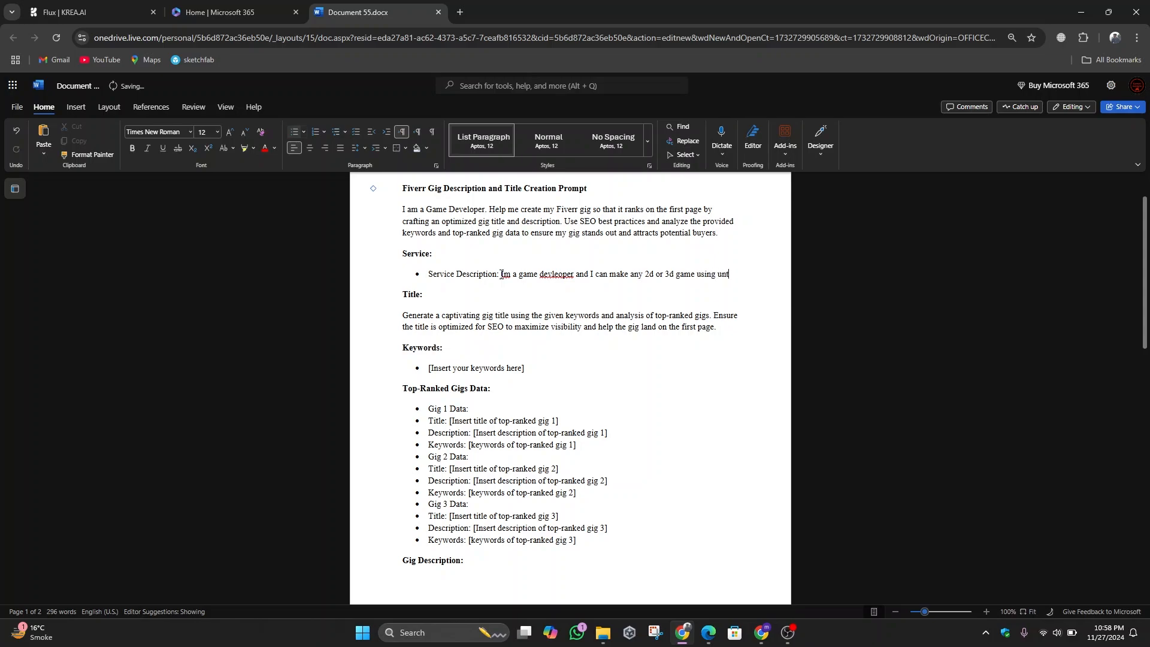
{"action": "type", "text": "using unity game engine"}
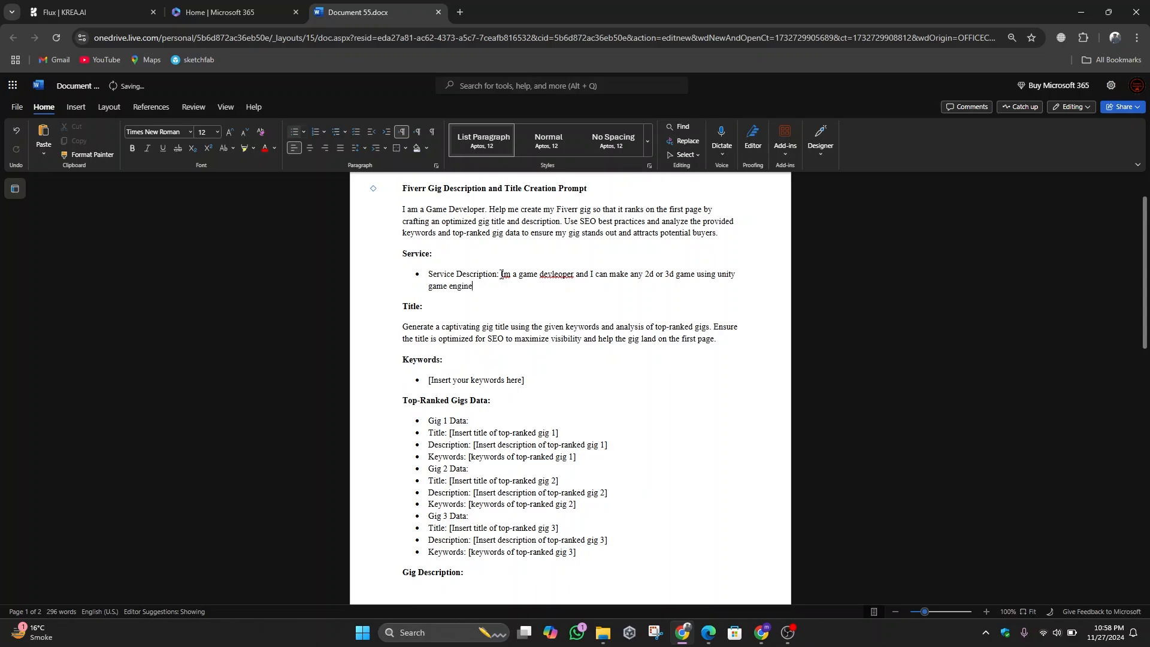
{"action": "left_click", "coordinate": [559, 273]}
{"action": "left_click", "coordinate": [569, 312]}
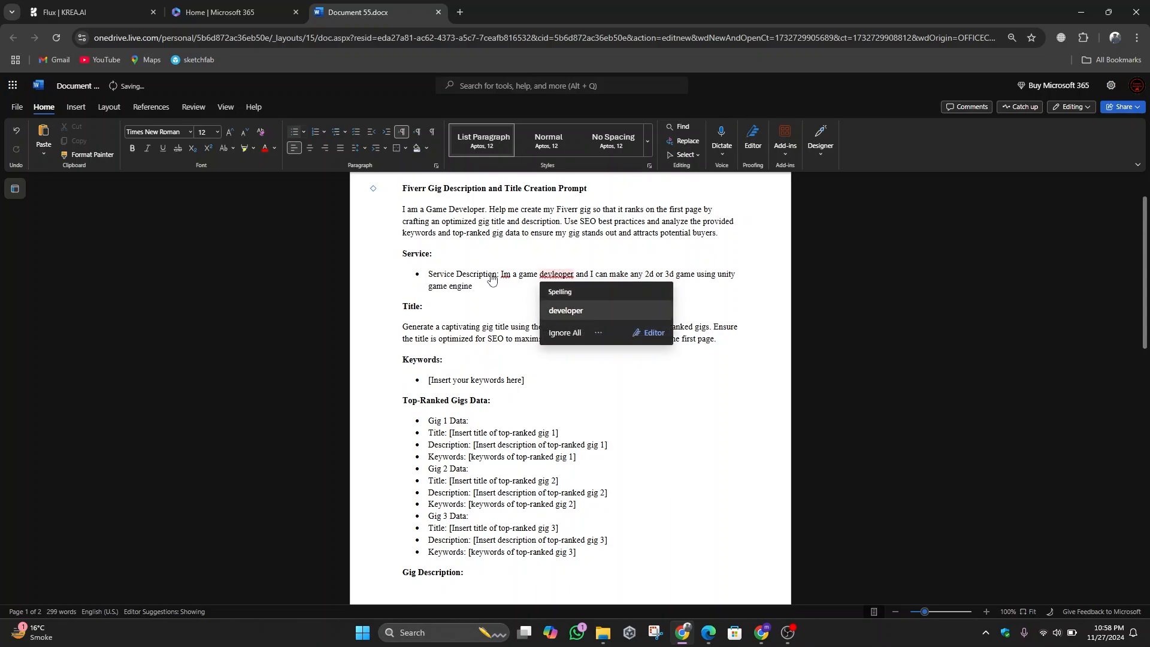
Step: Select the "[Insert your keywords here]" placeholder in the template and switch to the Keyword Explorer on Fiverr's game development search results
{"action": "scroll", "coordinate": [505, 306], "scroll_direction": "down", "scroll_amount": 3}
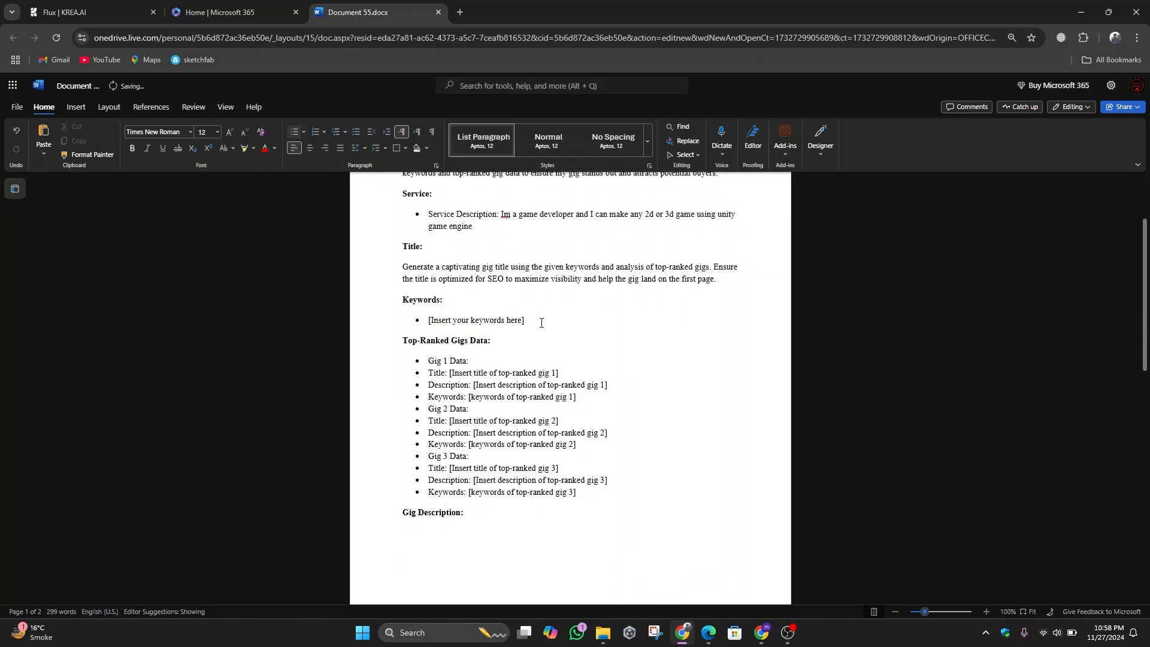
{"action": "scroll", "coordinate": [447, 261], "scroll_direction": "up", "scroll_amount": 1}
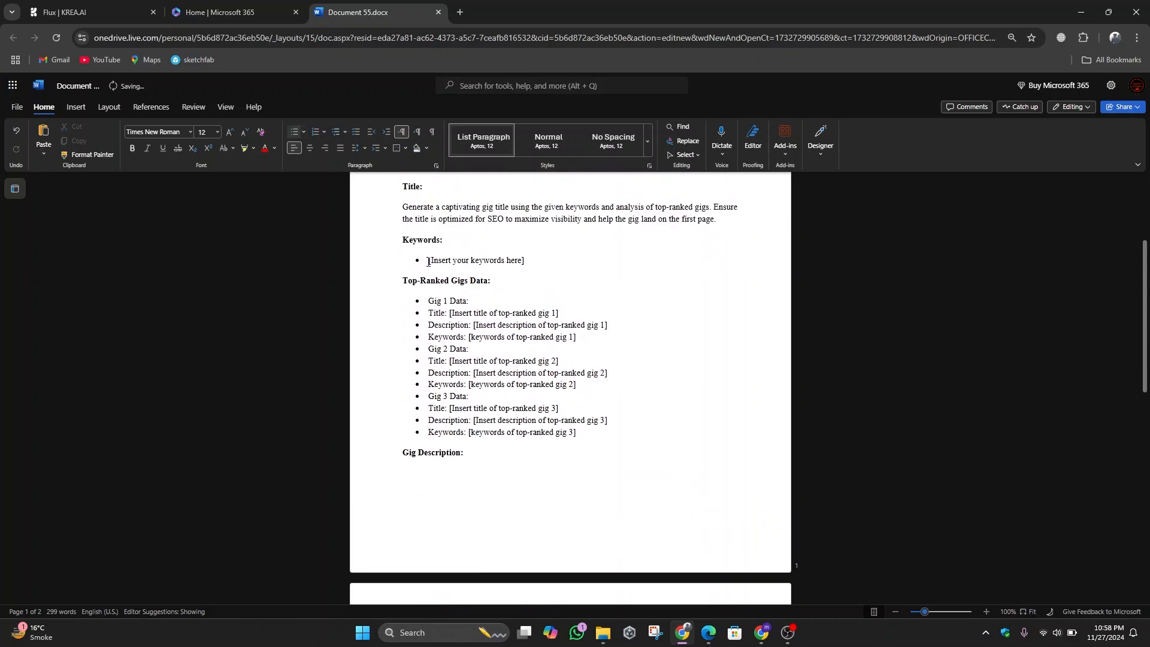
{"action": "triple_click", "coordinate": [528, 259]}
{"action": "mouse_move", "coordinate": [765, 641]}
{"action": "left_click", "coordinate": [761, 632]}
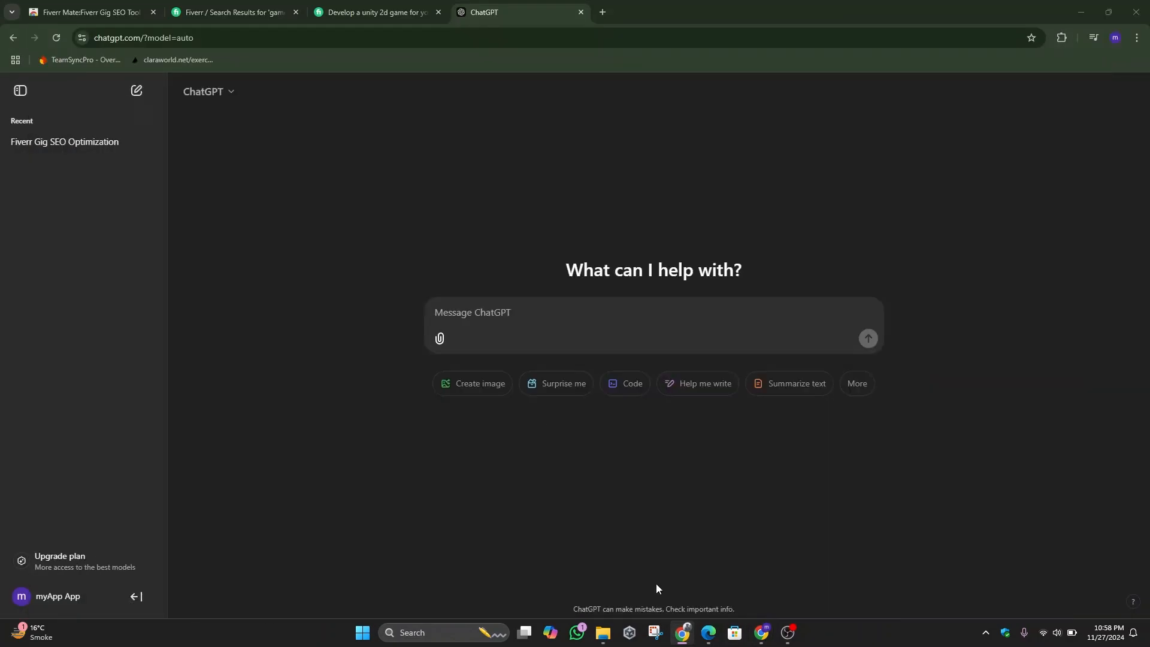
{"action": "left_click", "coordinate": [372, 7]}
{"action": "left_click", "coordinate": [240, 12]}
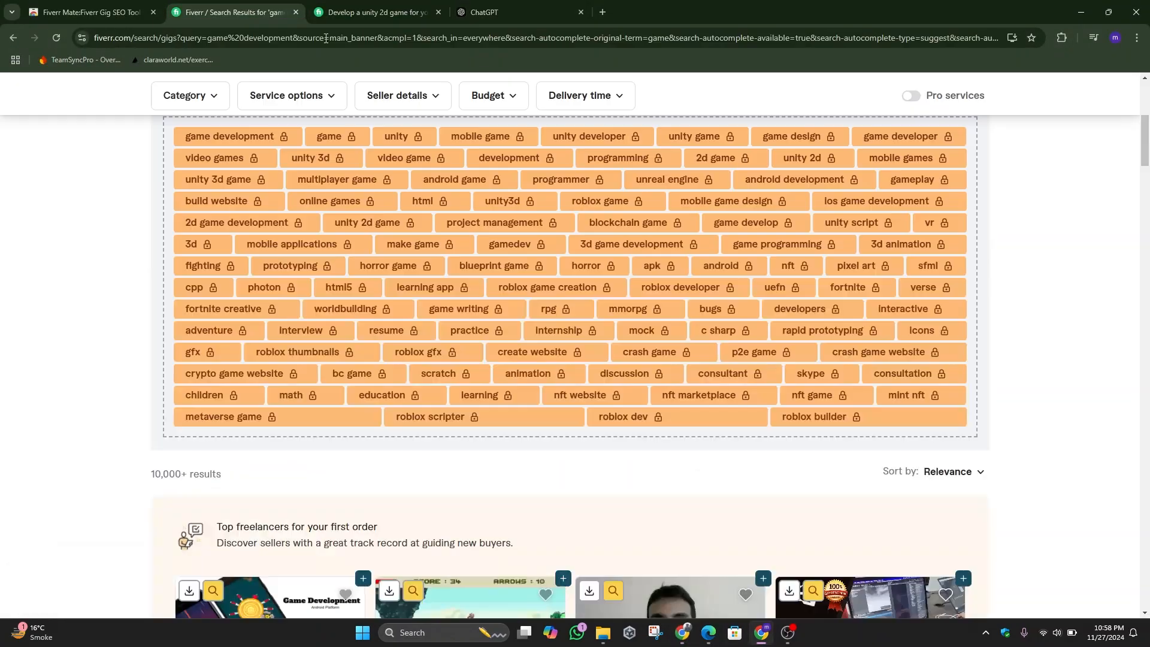
{"action": "scroll", "coordinate": [379, 276], "scroll_direction": "up", "scroll_amount": 1}
{"action": "scroll", "coordinate": [379, 276], "scroll_direction": "up", "scroll_amount": 1}
{"action": "scroll", "coordinate": [539, 278], "scroll_direction": "down", "scroll_amount": 1}
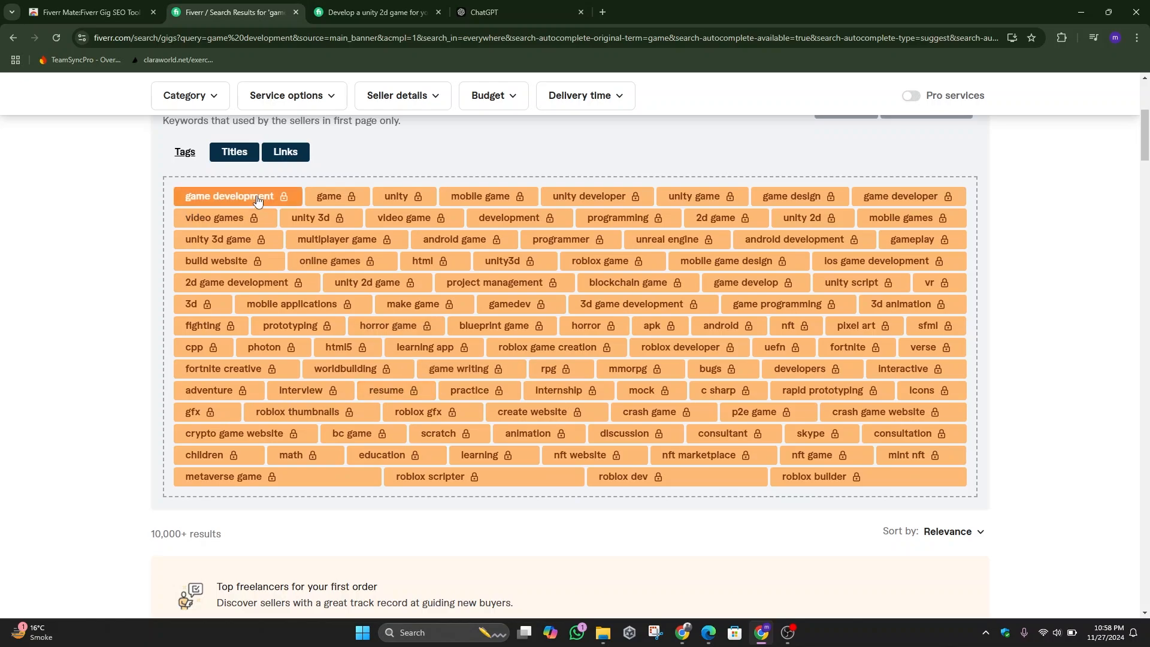
Step: Select all eight tags in the Keyword Explorer's first row, from "game development" through "game developer", including "mobile game"
{"action": "left_click", "coordinate": [333, 197]}
{"action": "left_click", "coordinate": [401, 198]}
{"action": "left_click", "coordinate": [479, 198]}
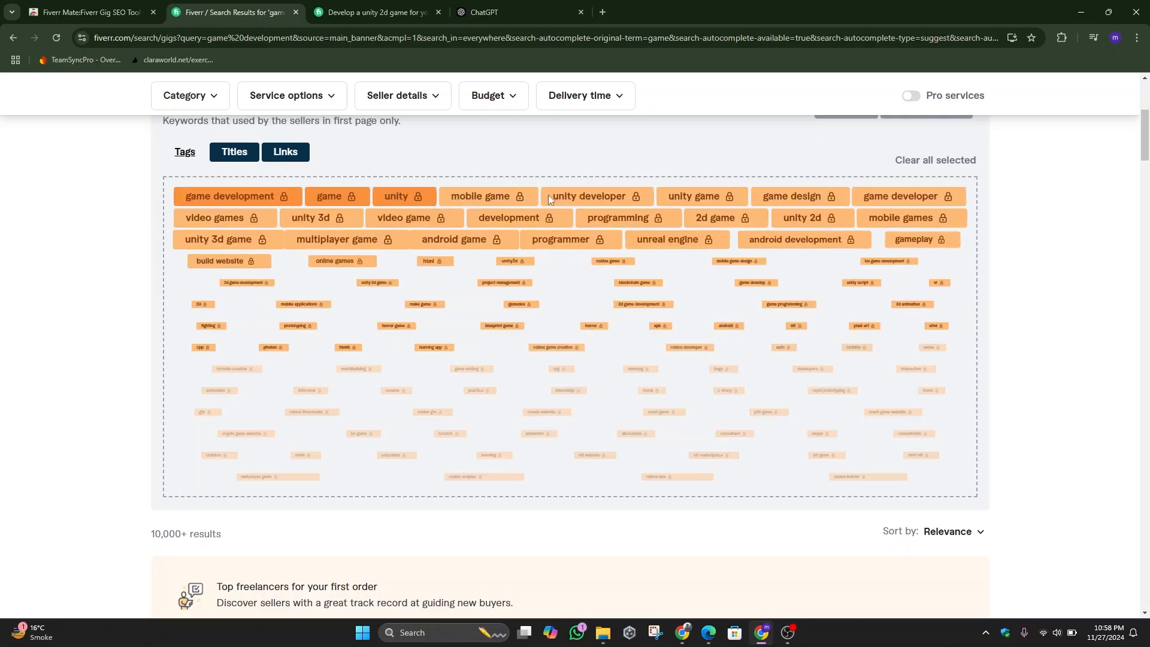
{"action": "left_click", "coordinate": [590, 197]}
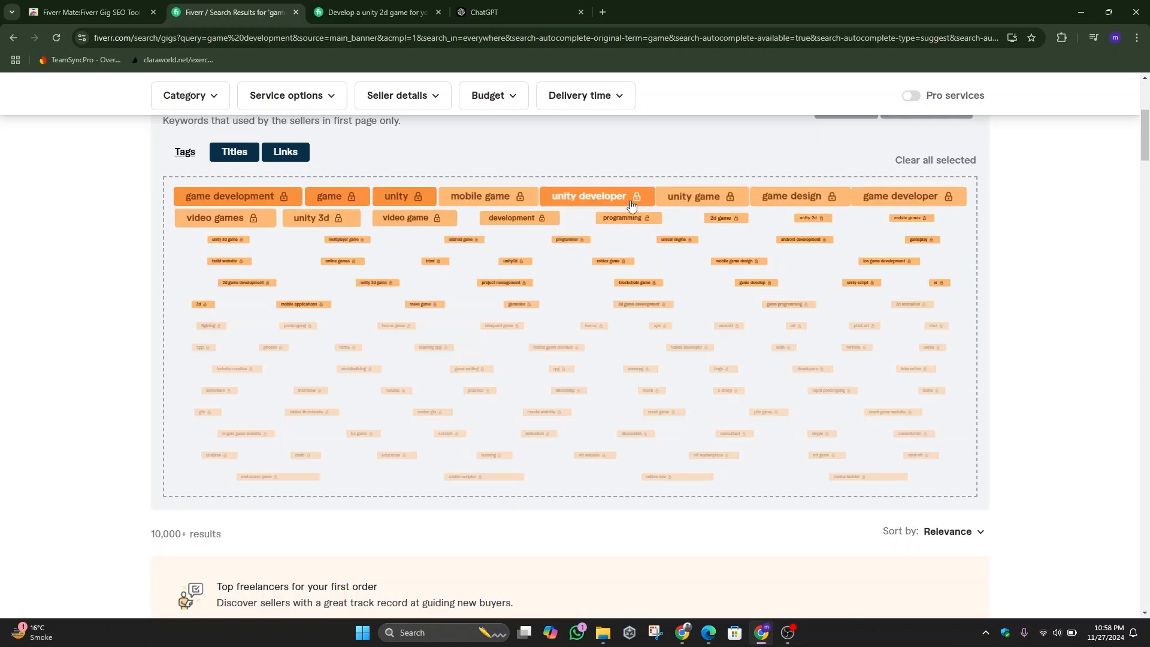
{"action": "left_click", "coordinate": [754, 203]}
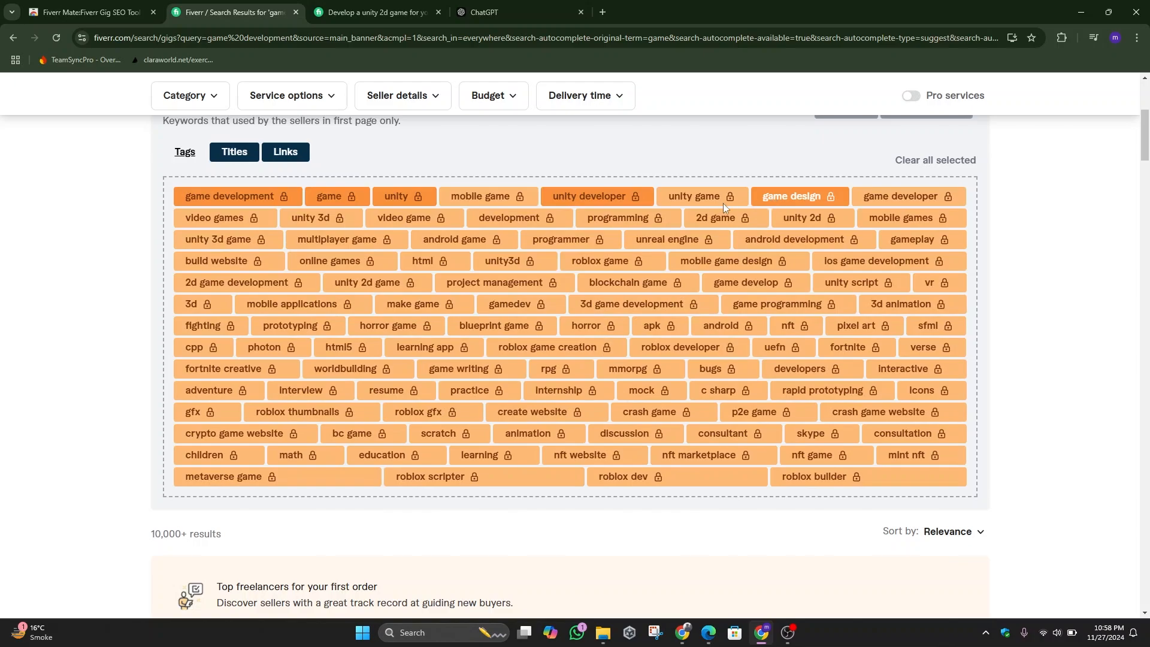
{"action": "left_click", "coordinate": [721, 201]}
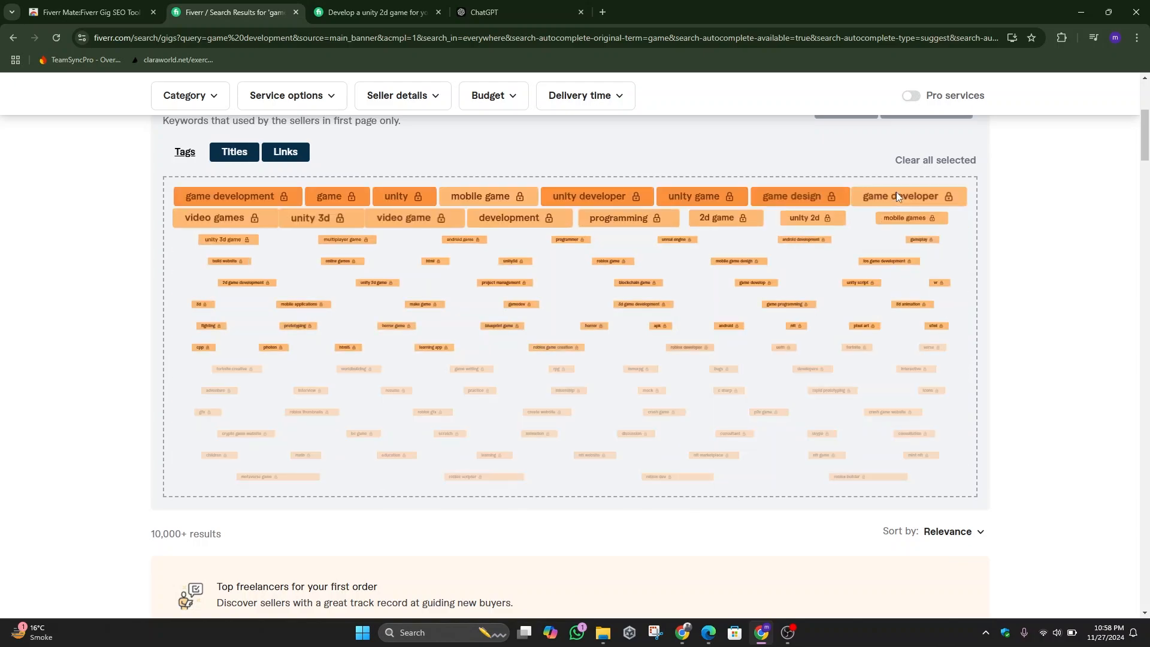
{"action": "left_click", "coordinate": [896, 197]}
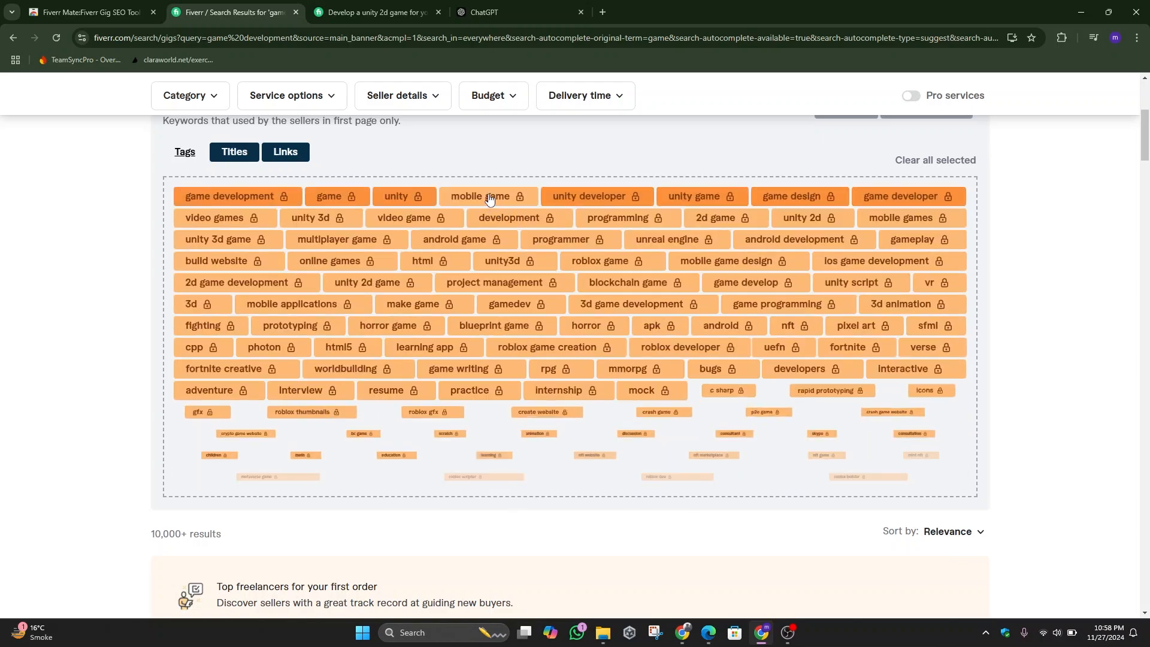
{"action": "left_click", "coordinate": [480, 196]}
{"action": "left_click", "coordinate": [216, 198]}
Step: Select the second-to-fourth-row tags except "unity 2d", "unreal engine", "android development", "build website", "html" and "roblox game", plus "2d game development"
{"action": "left_click", "coordinate": [220, 217]}
{"action": "left_click", "coordinate": [629, 222]}
{"action": "left_click", "coordinate": [721, 219]}
{"action": "left_click", "coordinate": [907, 219]}
{"action": "left_click", "coordinate": [241, 242]}
{"action": "left_click", "coordinate": [348, 241]}
{"action": "left_click", "coordinate": [458, 240]}
{"action": "left_click", "coordinate": [560, 241]}
{"action": "left_click", "coordinate": [509, 264]}
{"action": "left_click", "coordinate": [791, 265]}
{"action": "left_click", "coordinate": [862, 264]}
{"action": "left_click", "coordinate": [270, 284]}
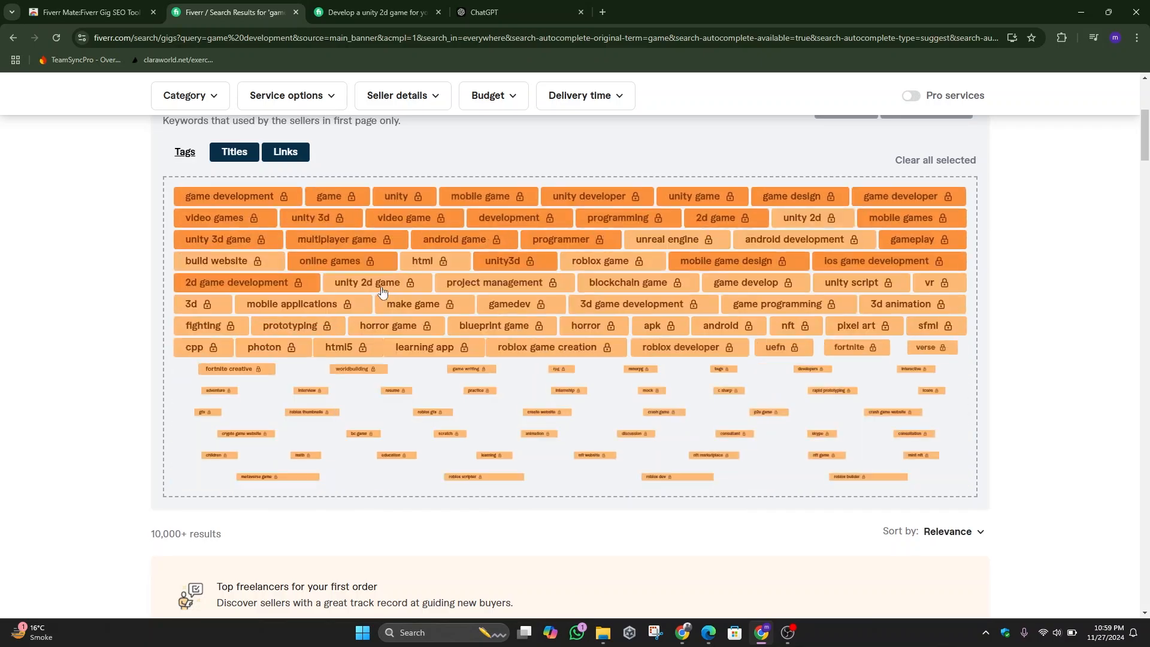
Step: Add "unity 2d game", "game develop", "unity script", "mobile applications", "make game", "gamedev", "3d game development" and "game programming" to the selection and copy the selected keywords
{"action": "left_click", "coordinate": [382, 285]}
{"action": "left_click", "coordinate": [748, 284]}
{"action": "left_click", "coordinate": [853, 283]}
{"action": "left_click", "coordinate": [201, 304]}
{"action": "left_click", "coordinate": [413, 304]}
{"action": "left_click", "coordinate": [509, 305]}
{"action": "left_click", "coordinate": [632, 304]}
{"action": "left_click", "coordinate": [779, 304]}
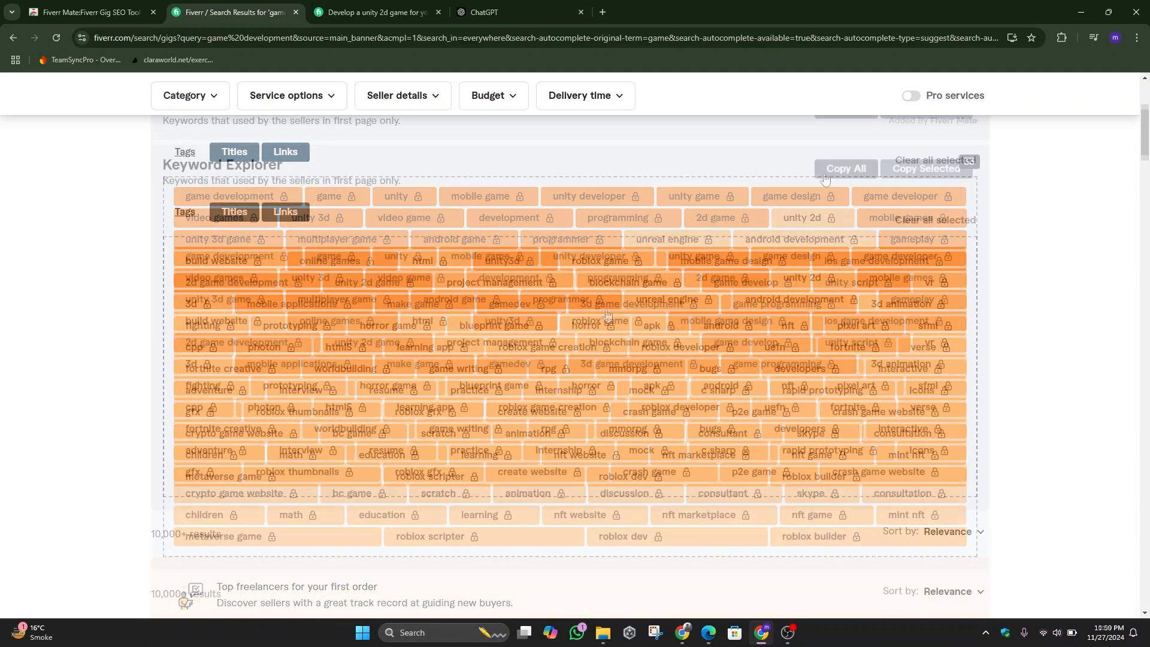
{"action": "left_click", "coordinate": [930, 168]}
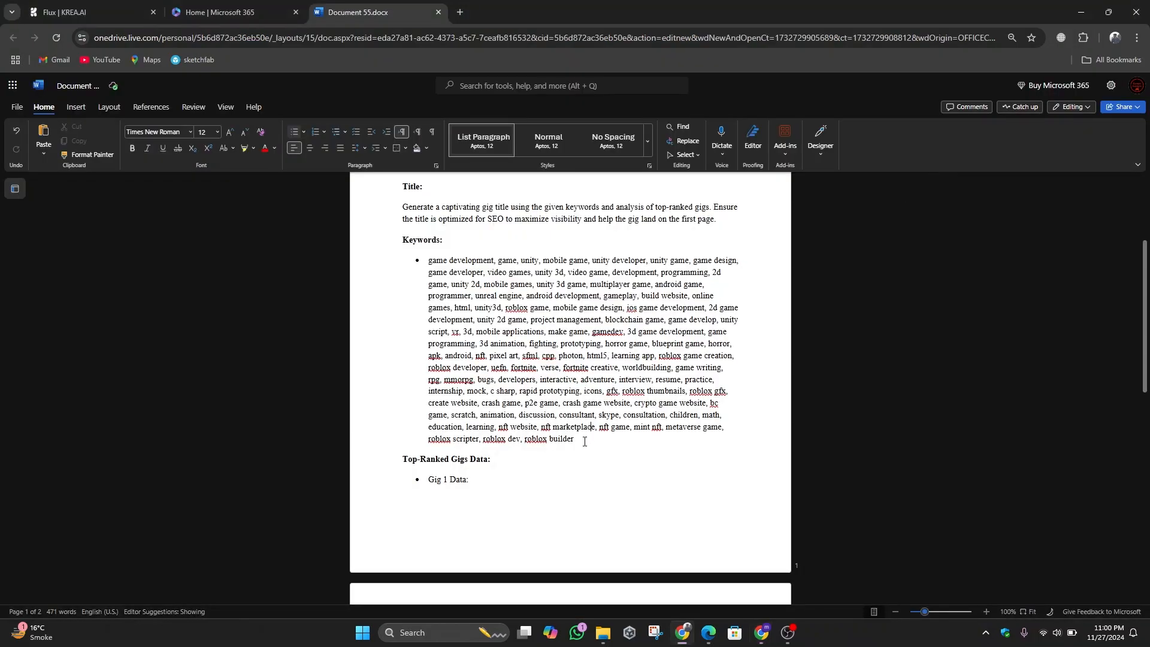
Step: Replace the full keyword list under Keywords in the Word document with the copied selected keywords, pasted as text only
{"action": "left_click_drag", "start_coordinate": [575, 439], "coordinate": [429, 264]}
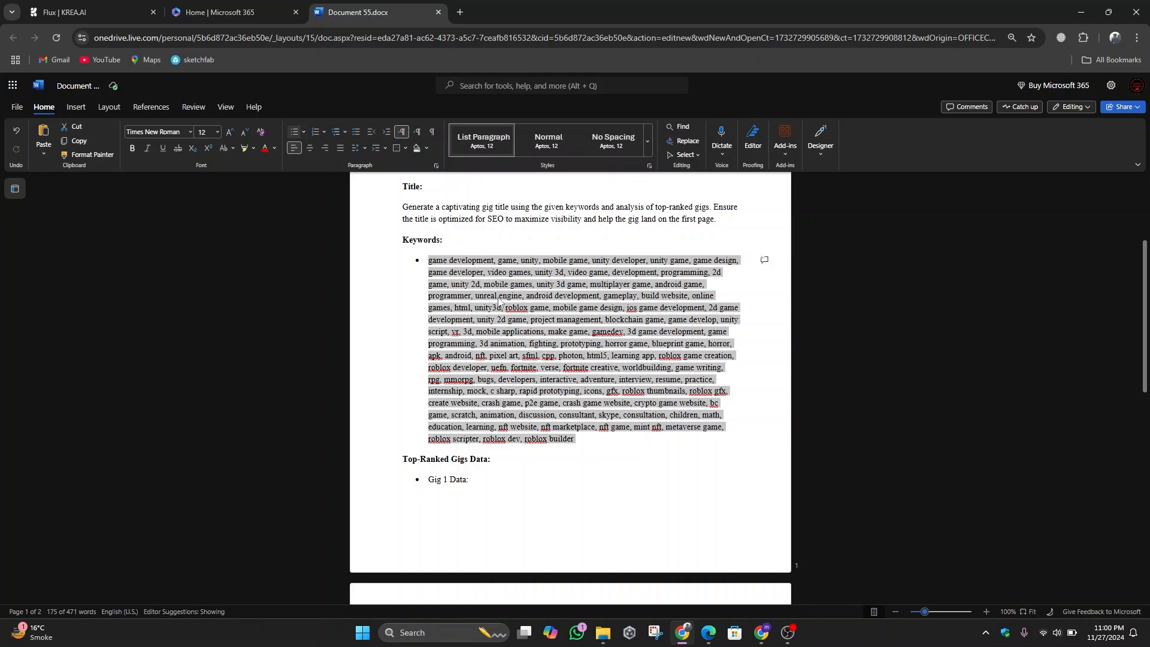
{"action": "right_click", "coordinate": [459, 277]}
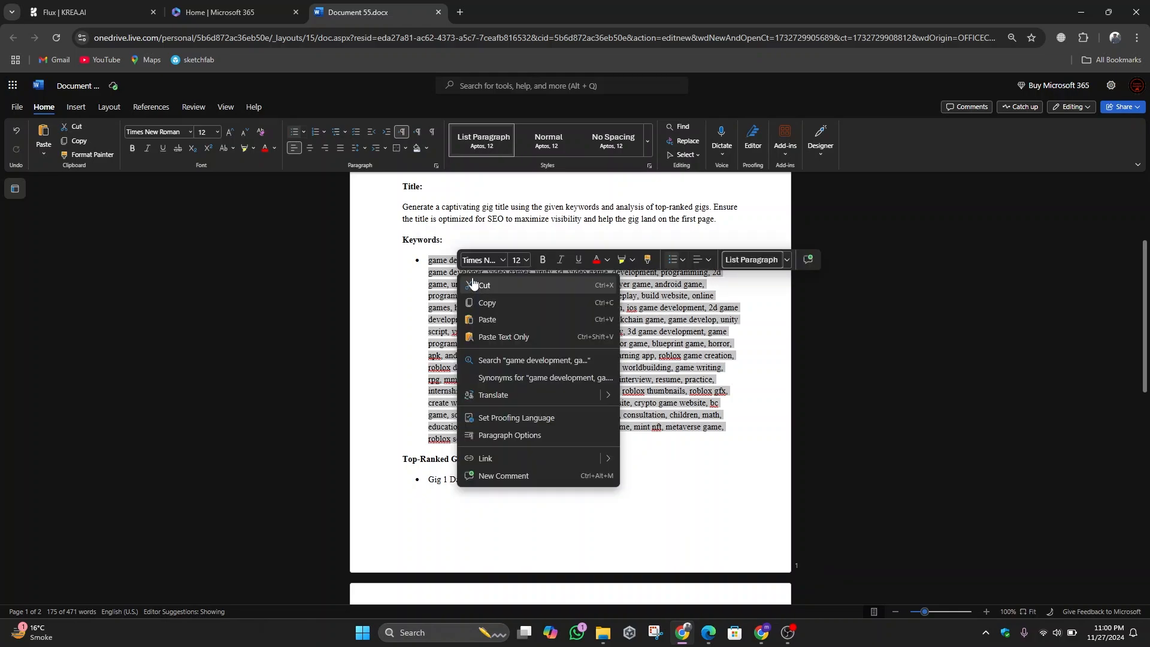
{"action": "left_click", "coordinate": [522, 339]}
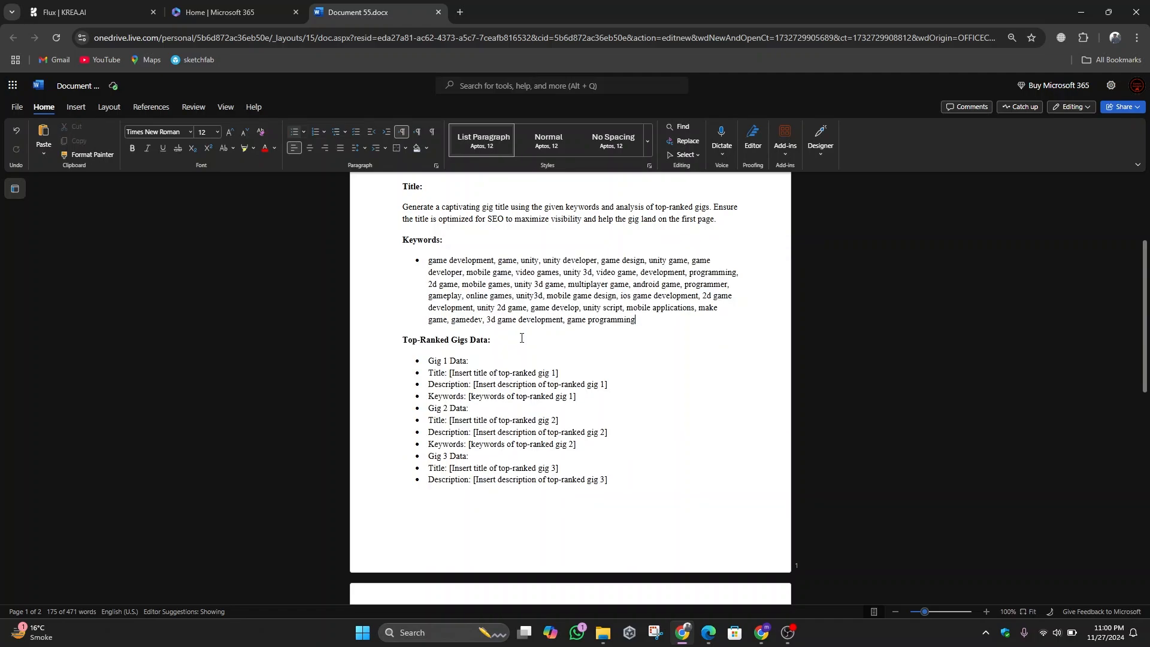
Step: Copy the tags of the "I will develop 2d or 3d game for you in unity" gig into a new bullet under Keywords as plain text
{"action": "key", "text": "alt+Tab"}
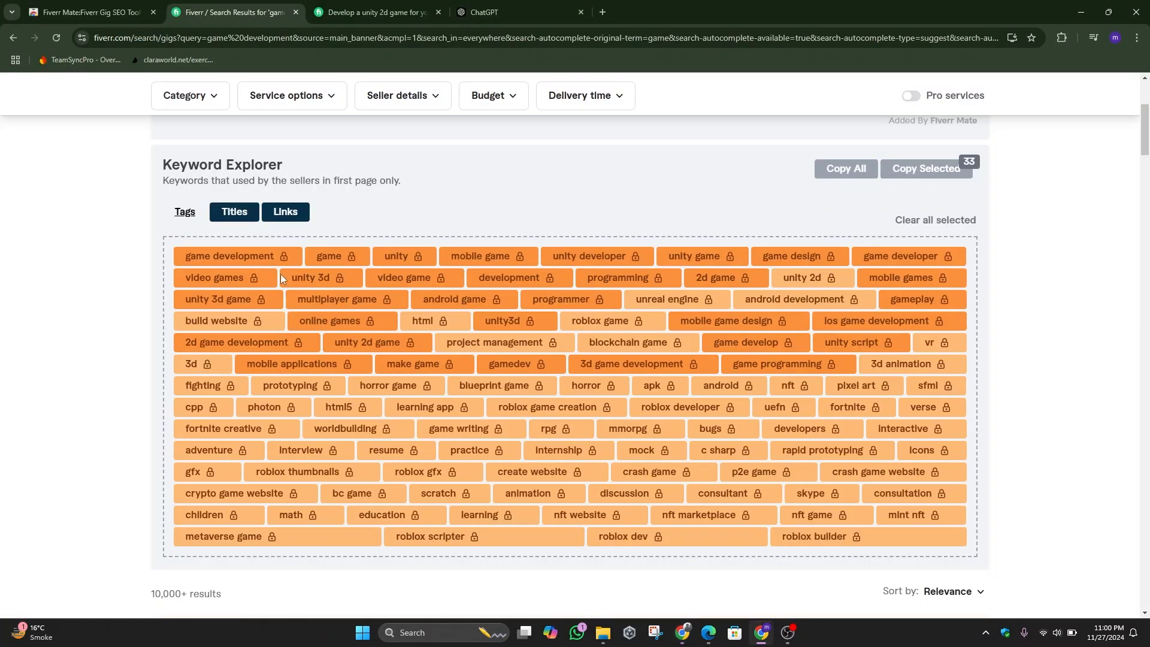
{"action": "scroll", "coordinate": [449, 289], "scroll_direction": "down", "scroll_amount": 10}
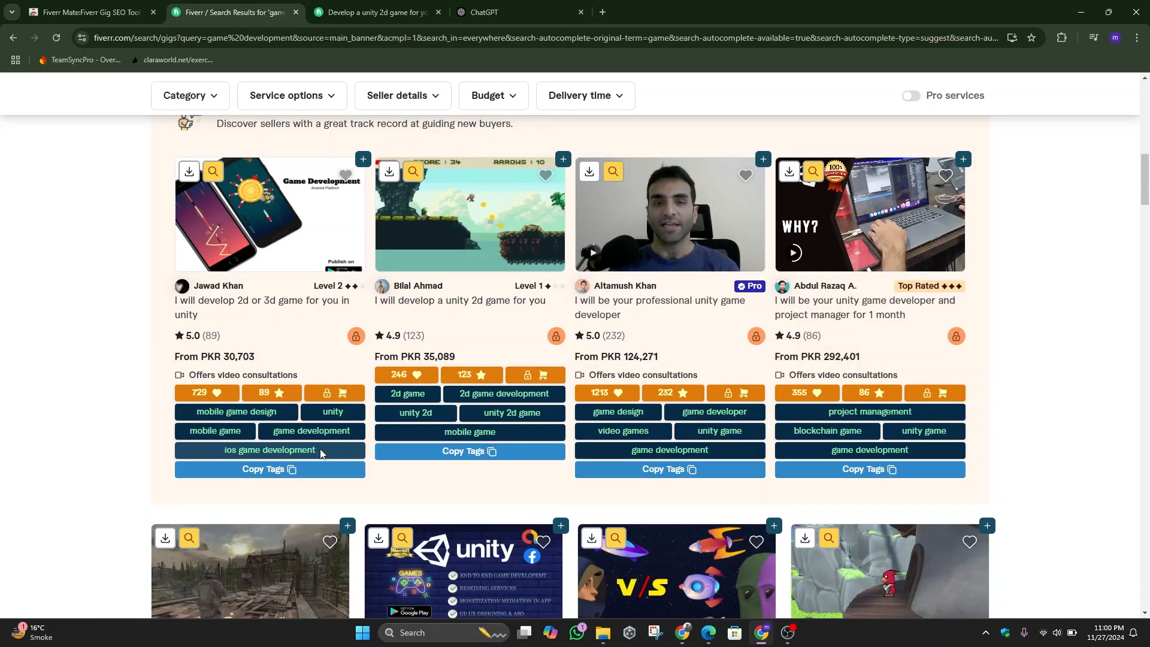
{"action": "left_click", "coordinate": [279, 473]}
{"action": "key", "text": "alt+Tab"}
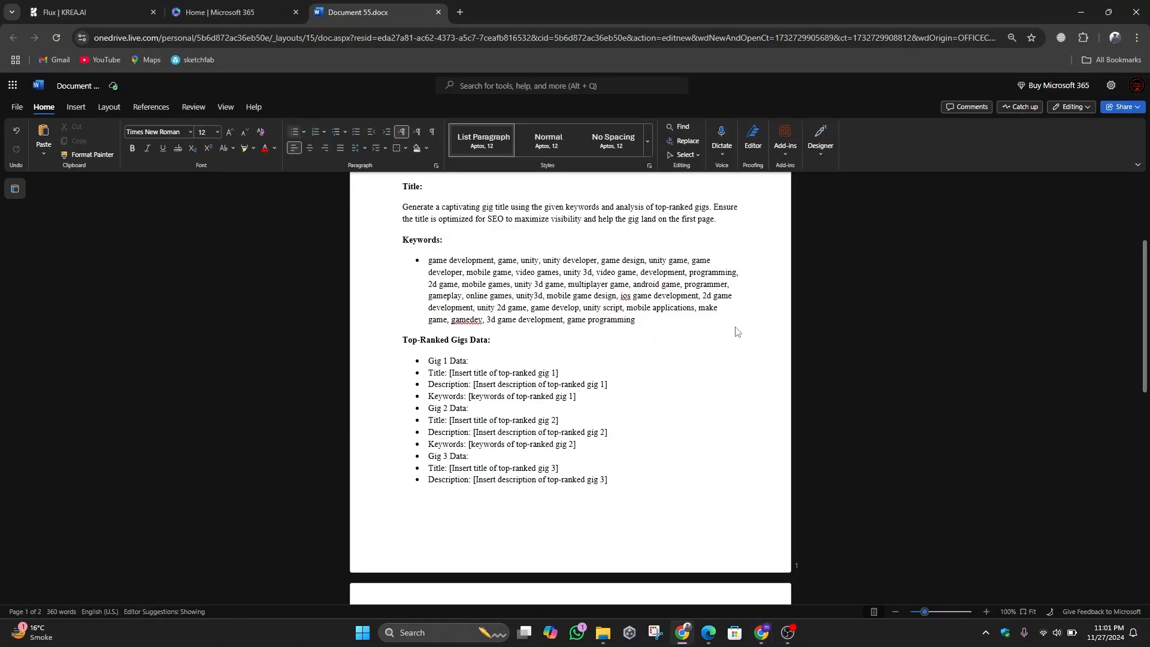
{"action": "key", "text": "Return"}
{"action": "right_click", "coordinate": [446, 332]}
{"action": "left_click", "coordinate": [500, 396]}
Step: Add the tags of the "I will develop a unity 2d game for you" gig as another plain-text bullet under Keywords
{"action": "key", "text": "alt+Tab"}
{"action": "key", "text": "alt+Tab"}
{"action": "key", "text": "Return"}
{"action": "right_click", "coordinate": [454, 343]}
{"action": "left_click", "coordinate": [509, 408]}
Step: Add the tags of the "unity game developer and project manager for 1 month" gig as a further plain-text bullet under Keywords
{"action": "key", "text": "alt+Tab"}
{"action": "left_click", "coordinate": [870, 469]}
{"action": "key", "text": "alt+Tab"}
{"action": "key", "text": "Return"}
{"action": "right_click", "coordinate": [461, 368]}
{"action": "left_click", "coordinate": [519, 413]}
Step: Copy the gig title "I will develop a unity 2d game for you" from its Fiverr page and paste it over the Gig 1 title placeholder
{"action": "scroll", "coordinate": [520, 408], "scroll_direction": "down", "scroll_amount": 2}
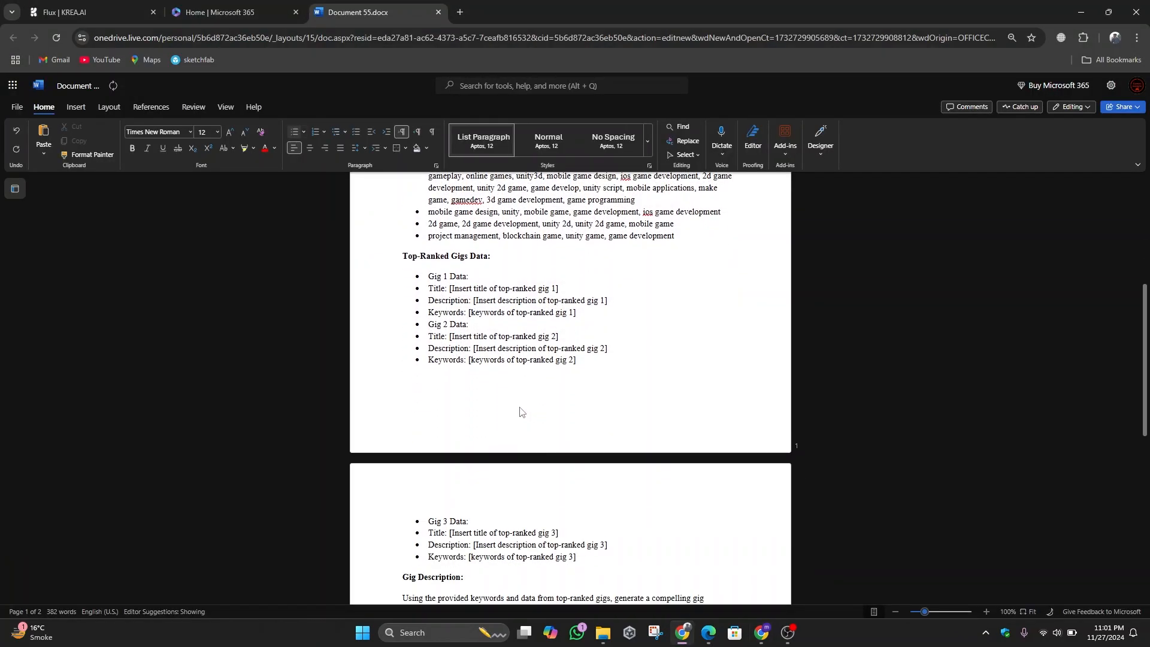
{"action": "left_click_drag", "start_coordinate": [428, 276], "coordinate": [595, 360]}
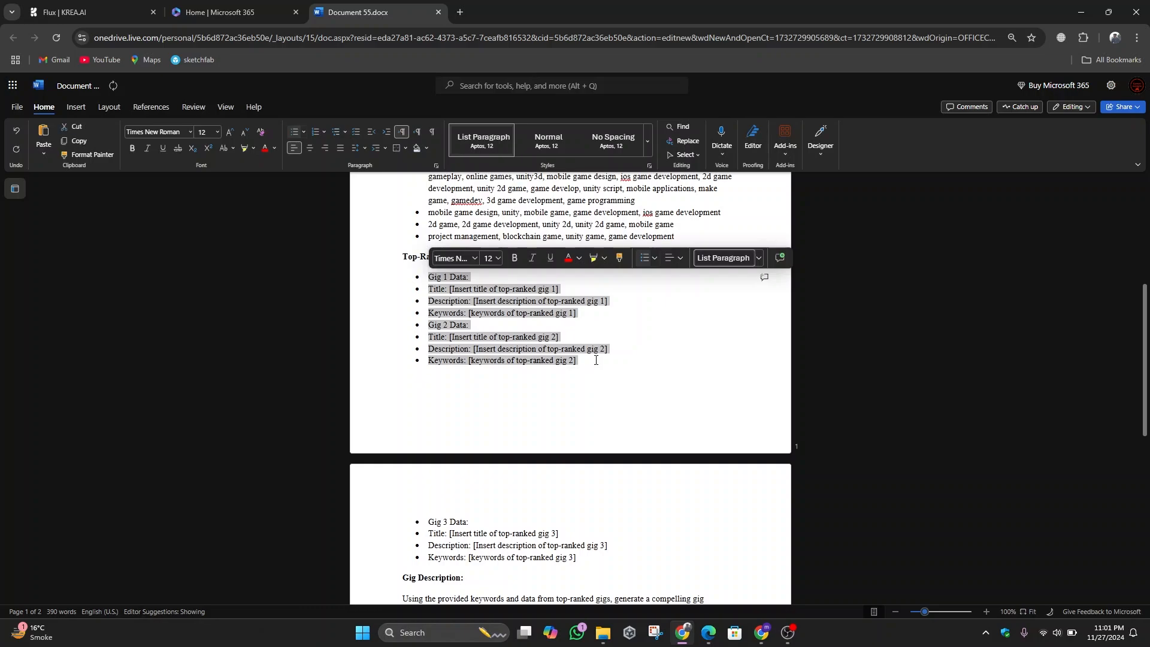
{"action": "key", "text": "alt+Tab"}
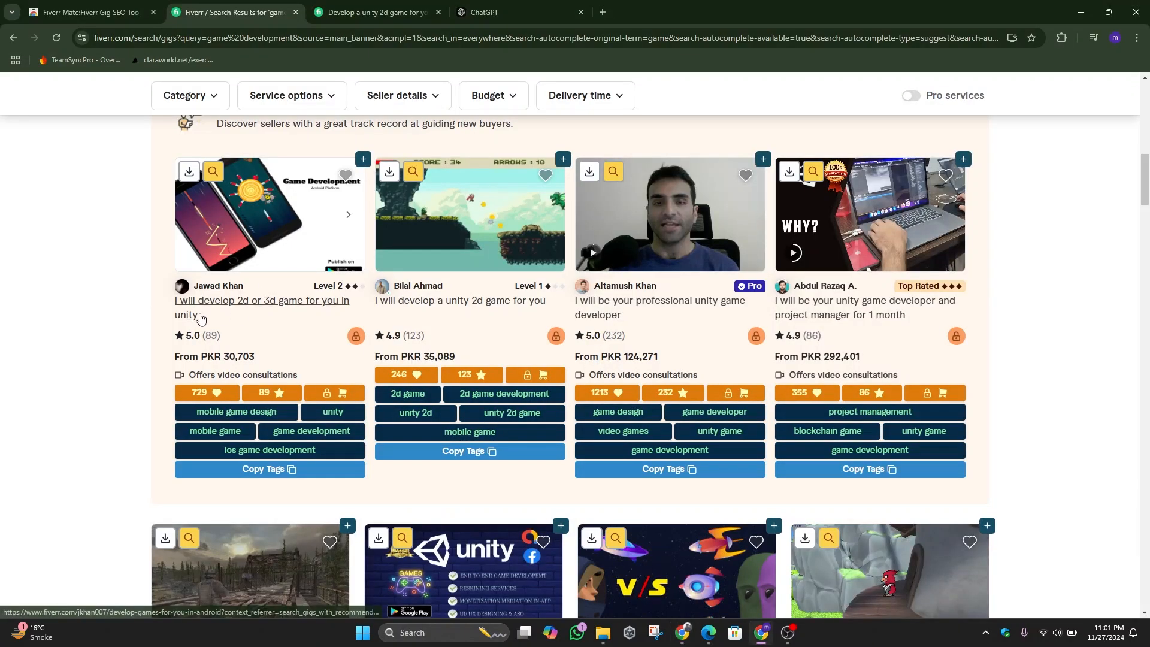
{"action": "left_click", "coordinate": [367, 5]}
{"action": "scroll", "coordinate": [333, 296], "scroll_direction": "up", "scroll_amount": 5}
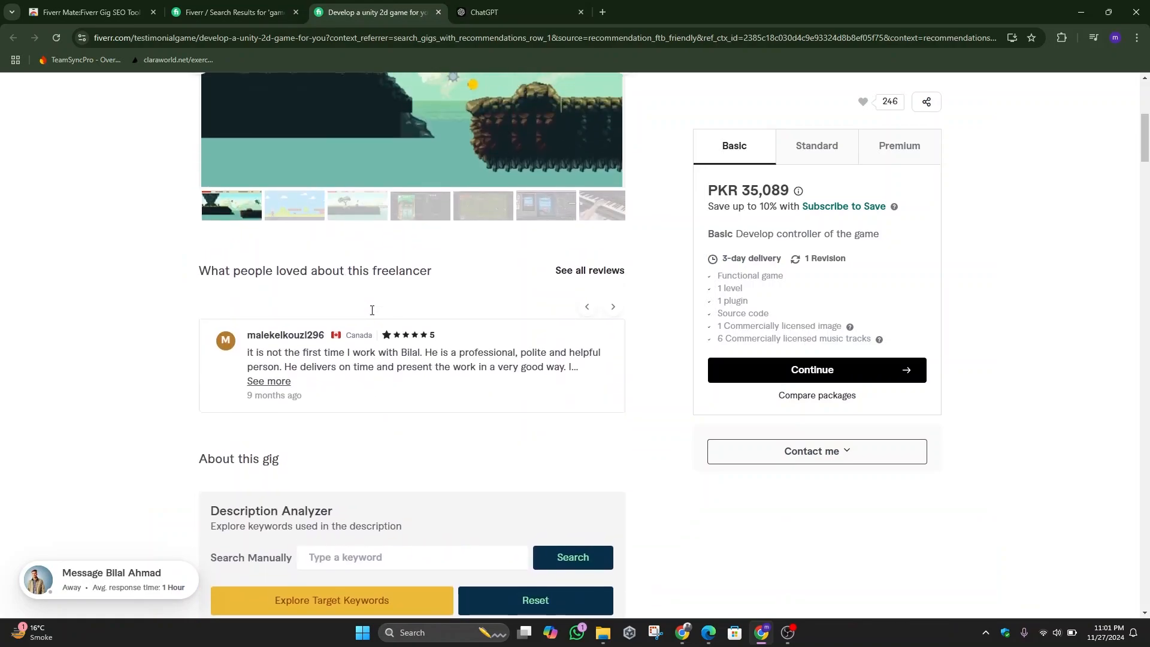
{"action": "scroll", "coordinate": [372, 310], "scroll_direction": "up", "scroll_amount": 6}
{"action": "left_click", "coordinate": [509, 226]}
{"action": "left_click_drag", "start_coordinate": [509, 224], "coordinate": [199, 226]}
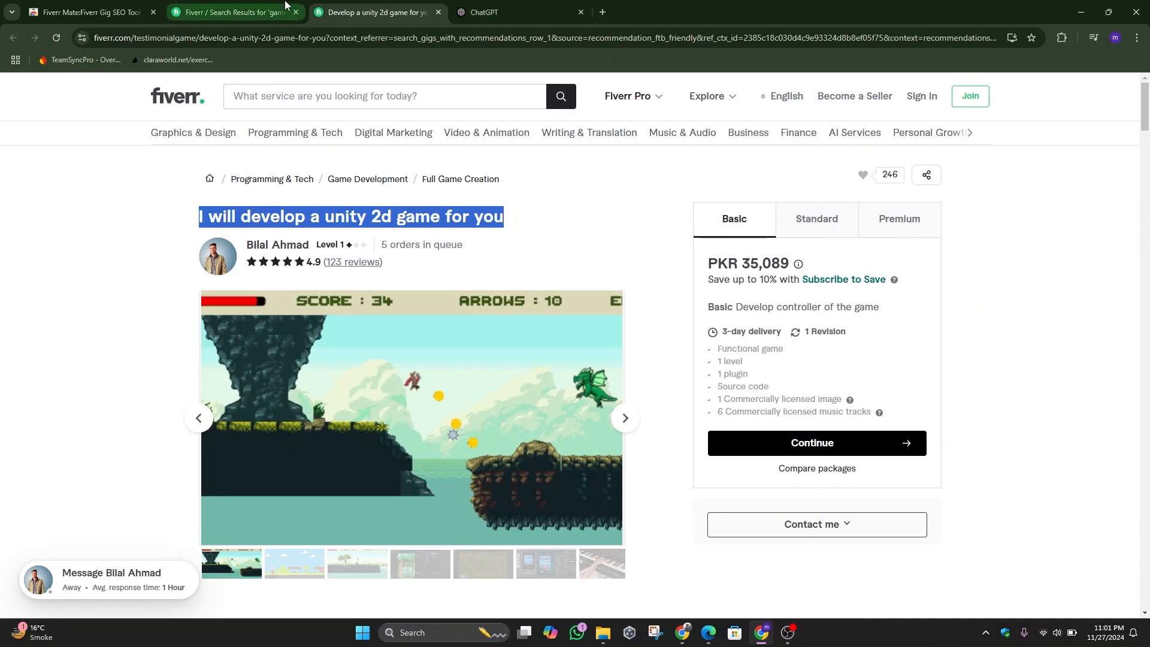
{"action": "key", "text": "alt+Tab"}
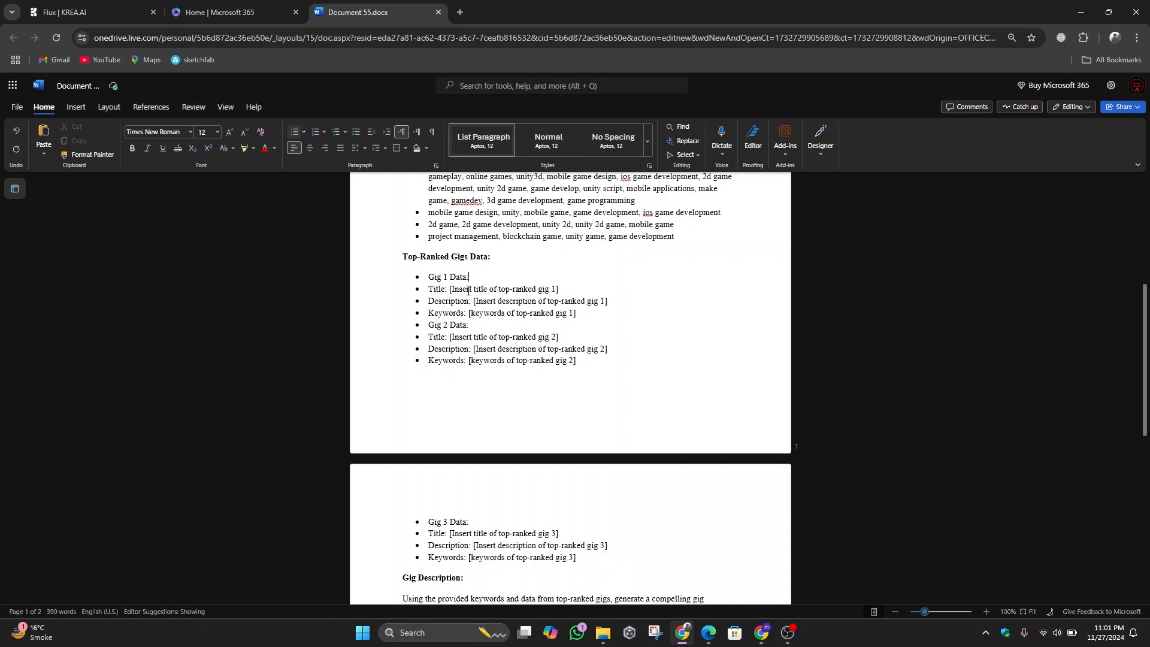
{"action": "left_click_drag", "start_coordinate": [559, 289], "coordinate": [452, 294]}
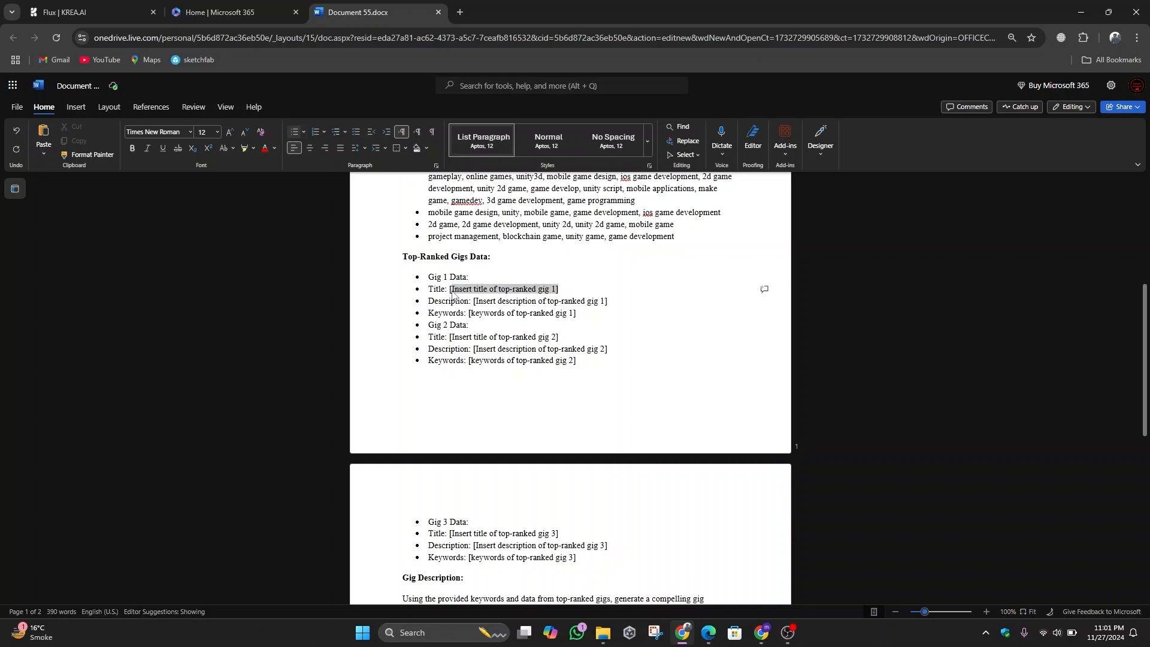
{"action": "right_click", "coordinate": [500, 289]}
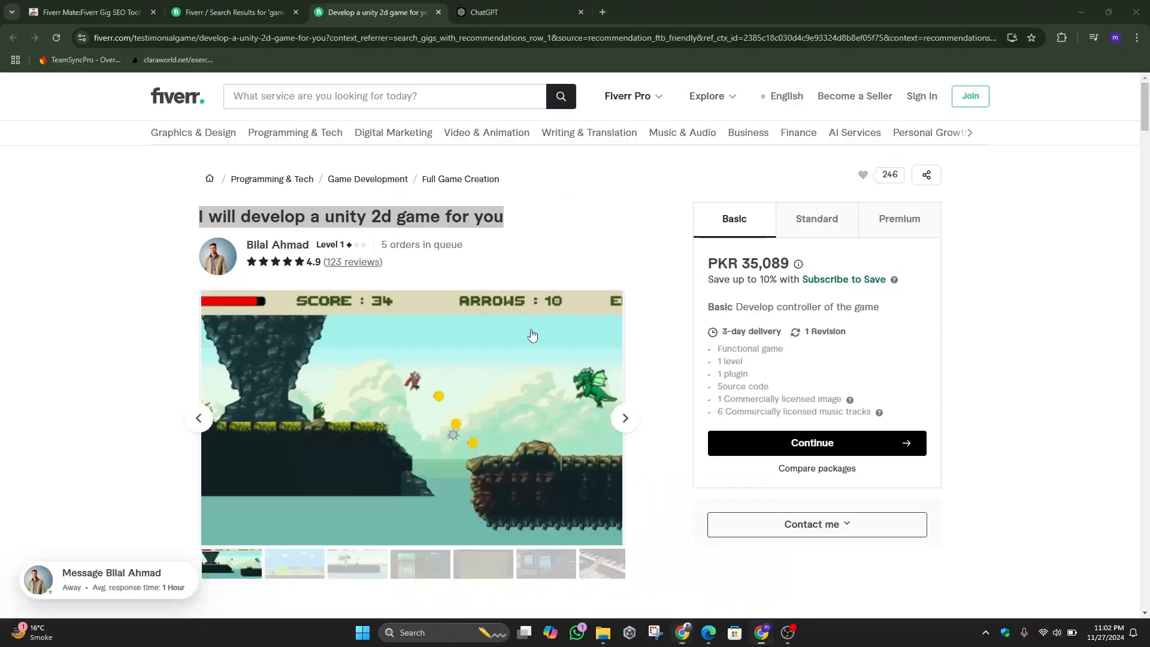
Step: Replace the Gig 1 description placeholder with the description text copied from the unity 2d game gig's page
{"action": "scroll", "coordinate": [385, 384], "scroll_direction": "down", "scroll_amount": 10}
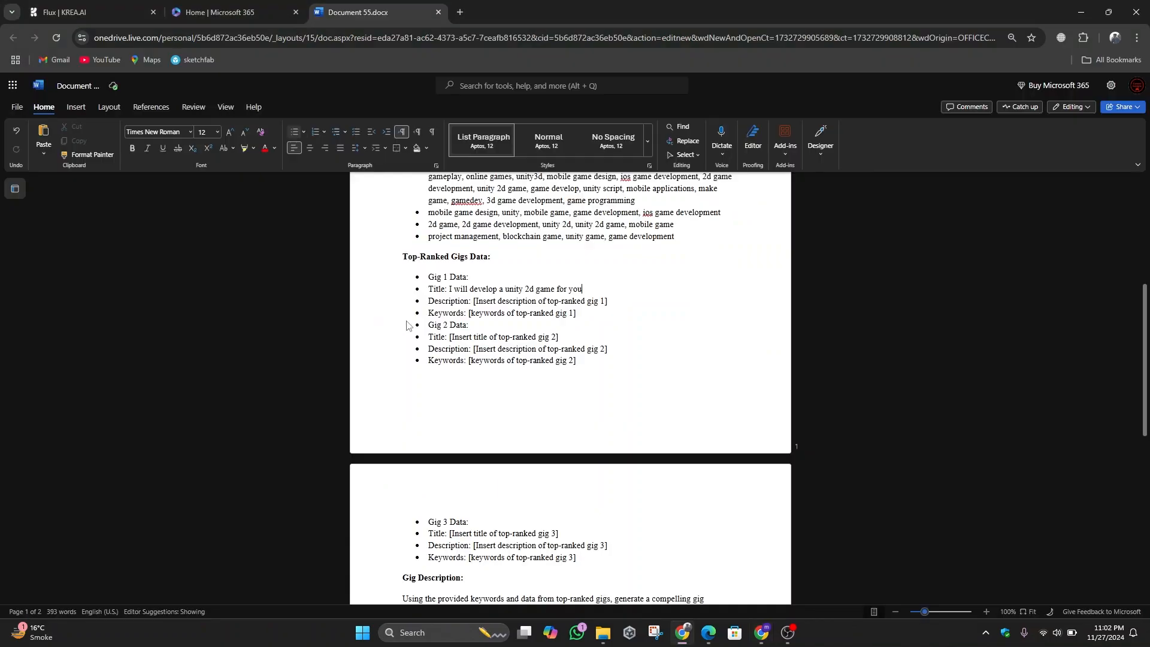
{"action": "left_click_drag", "start_coordinate": [473, 302], "coordinate": [607, 302]}
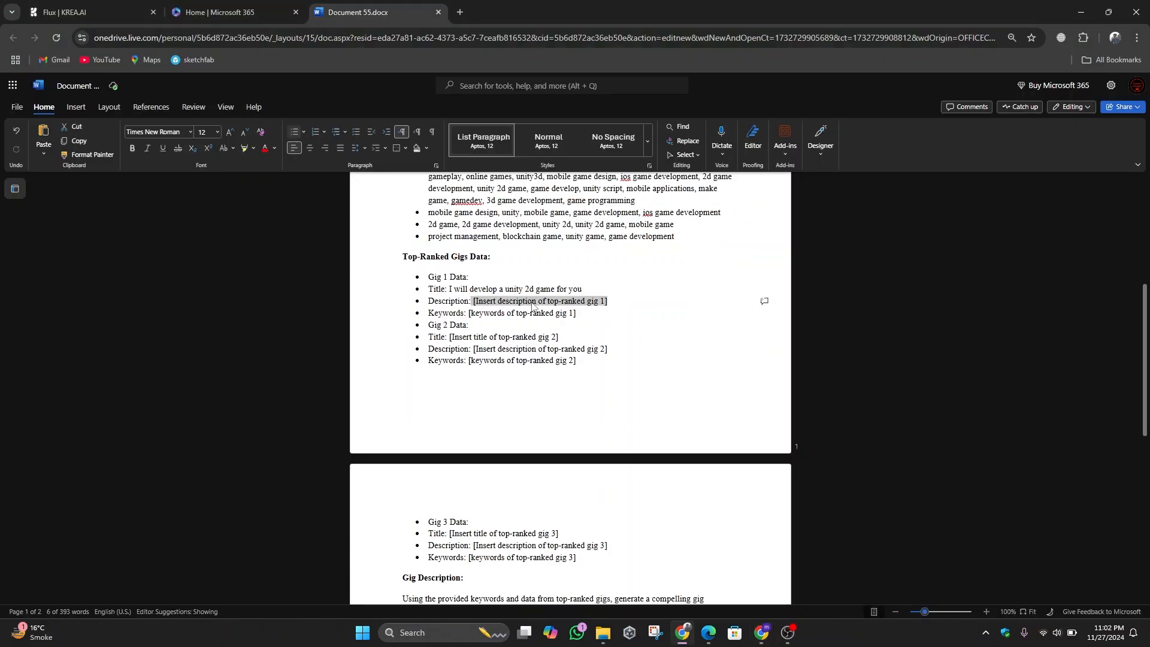
{"action": "right_click", "coordinate": [526, 301]}
{"action": "left_click", "coordinate": [585, 336]}
{"action": "key", "text": "ctrl+z"}
{"action": "right_click", "coordinate": [535, 418]}
{"action": "left_click", "coordinate": [597, 278]}
{"action": "scroll", "coordinate": [598, 278], "scroll_direction": "down", "scroll_amount": 4}
{"action": "left_click_drag", "start_coordinate": [594, 565], "coordinate": [428, 328]}
{"action": "left_click", "coordinate": [294, 132]}
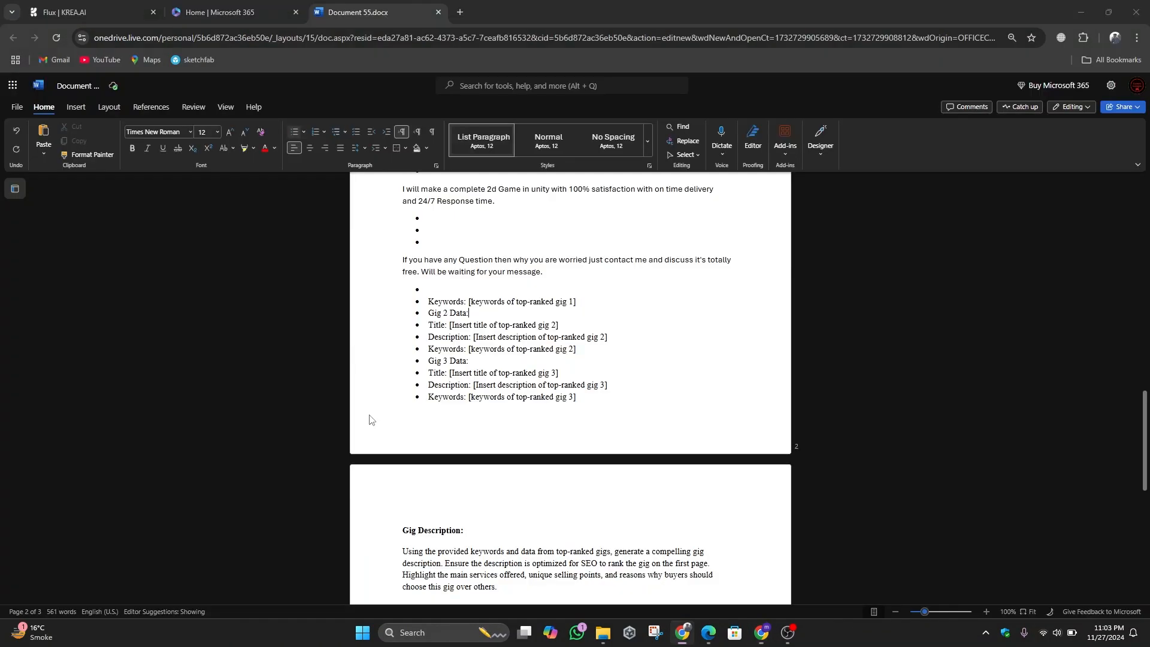
Step: Replace the Gig 1 keywords placeholder with tags copied from the Fiverr search results
{"action": "scroll", "coordinate": [539, 270], "scroll_direction": "down", "scroll_amount": 1}
{"action": "left_click_drag", "start_coordinate": [469, 242], "coordinate": [576, 242]}
{"action": "right_click", "coordinate": [537, 242]}
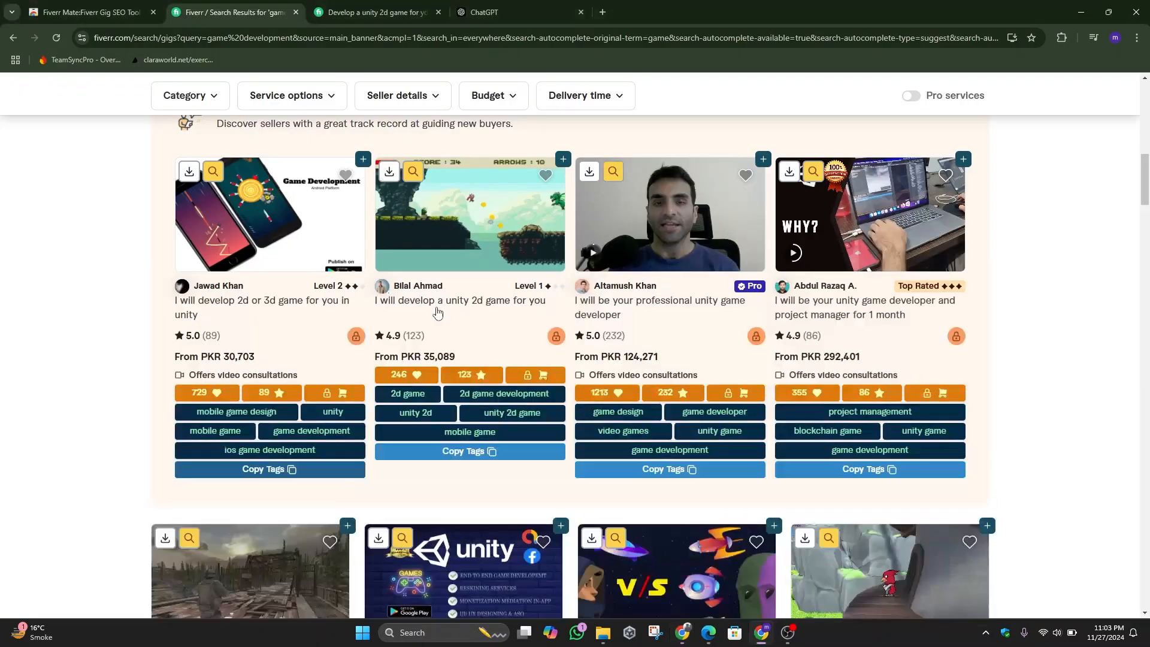
Step: Open the "I will be your professional unity game developer" gig in a new tab and copy its title and description into the Gig 2 fields
{"action": "right_click", "coordinate": [321, 175]}
{"action": "left_click", "coordinate": [354, 184]}
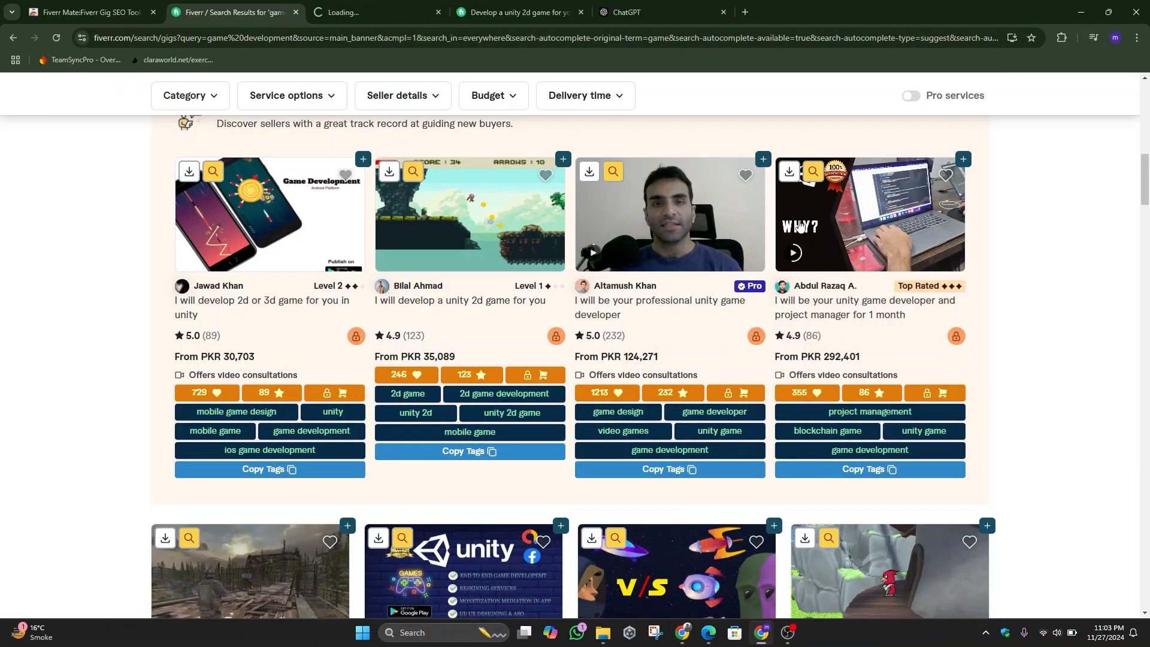
{"action": "left_click_drag", "start_coordinate": [449, 277], "coordinate": [584, 280]}
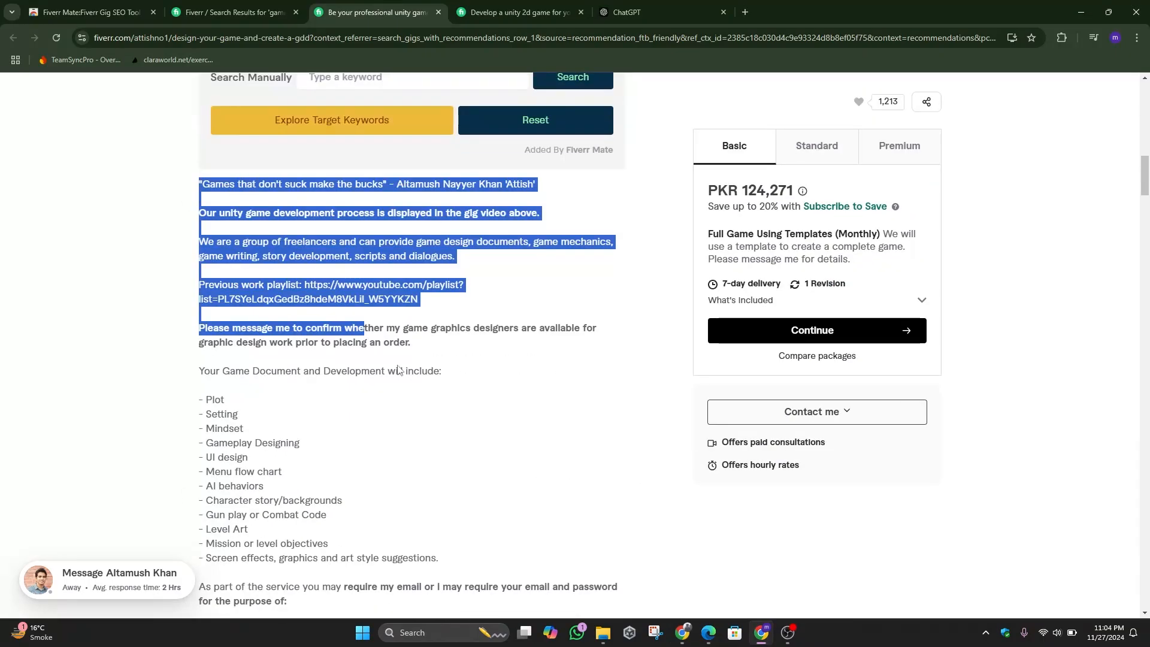
{"action": "scroll", "coordinate": [403, 365], "scroll_direction": "down", "scroll_amount": 5}
{"action": "type", "text": "I will be your professional unity game developer"}
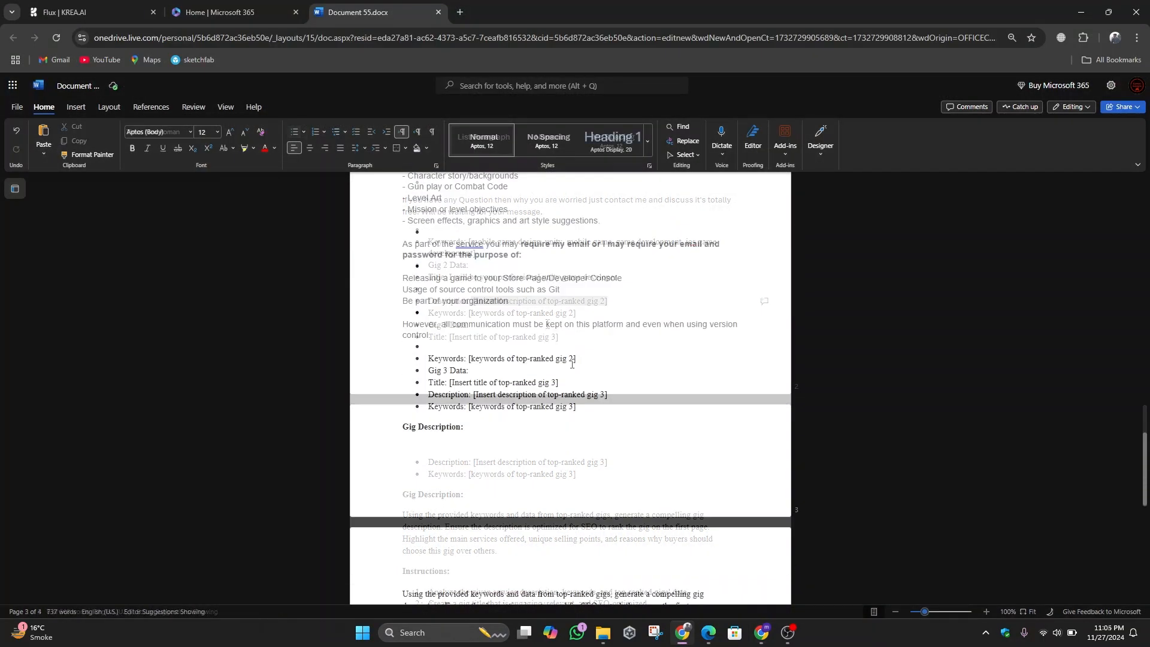
{"action": "right_click", "coordinate": [567, 384]}
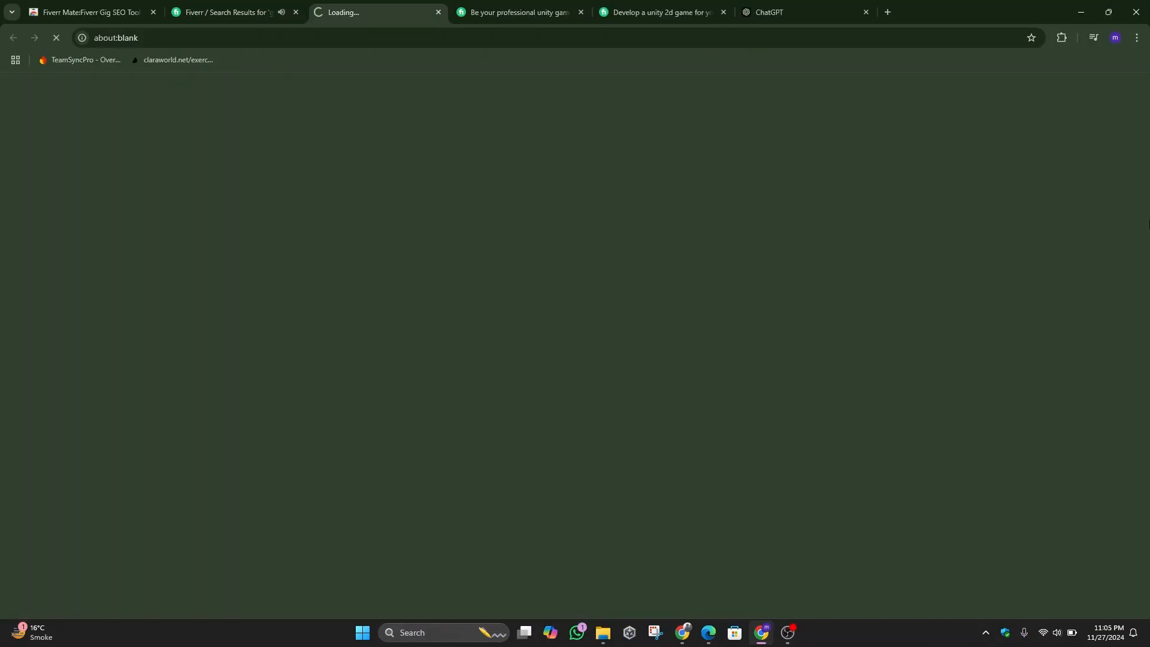
Step: Replace the Gig 3 title, description and keywords placeholders with data from the "I will do best unity game development in 3d for mobile, web and PC" gig
{"action": "left_click_drag", "start_coordinate": [195, 218], "coordinate": [374, 219]}
{"action": "left_click", "coordinate": [438, 12]}
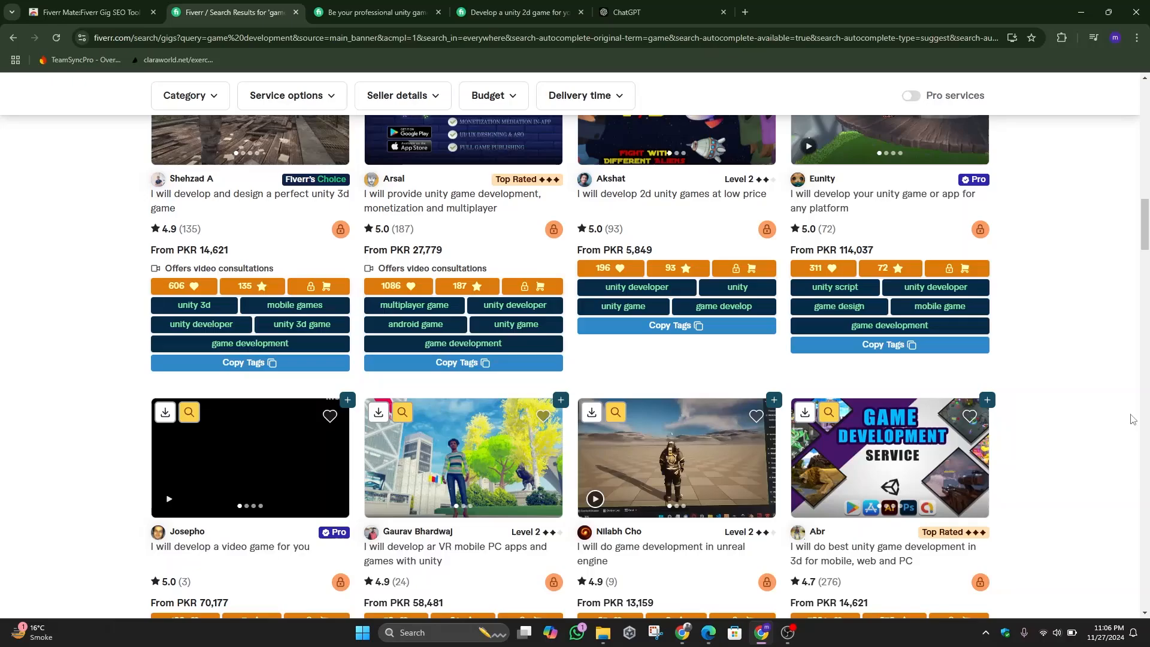
{"action": "scroll", "coordinate": [1132, 419], "scroll_direction": "down", "scroll_amount": 1}
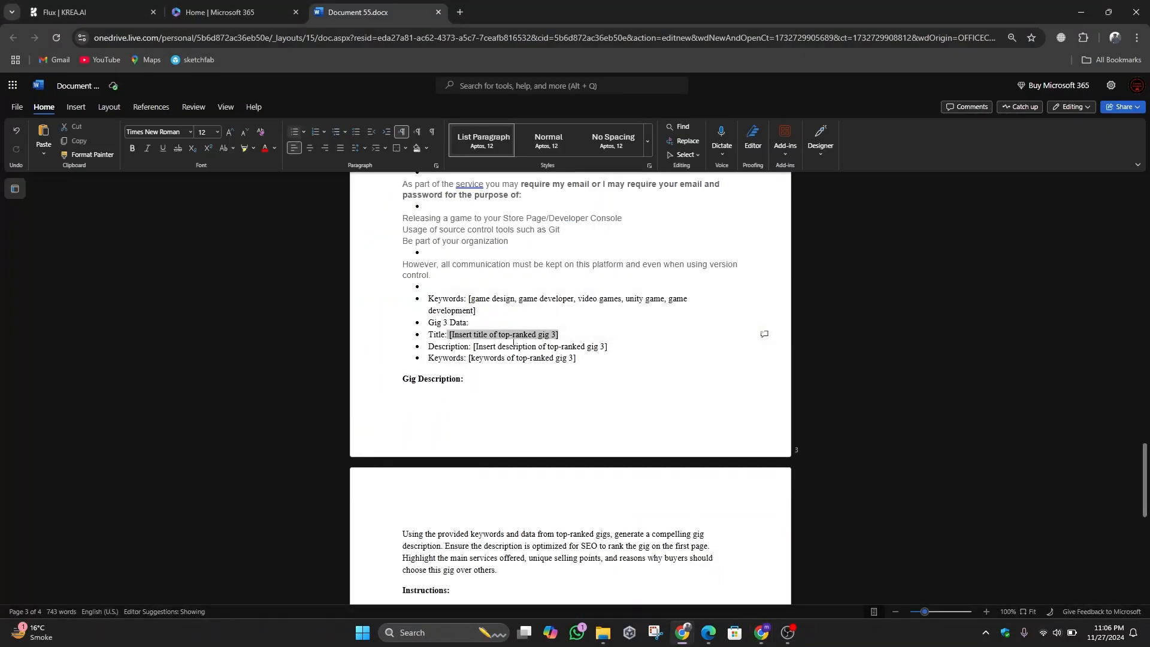
{"action": "right_click", "coordinate": [510, 335]}
{"action": "left_click", "coordinate": [578, 399]}
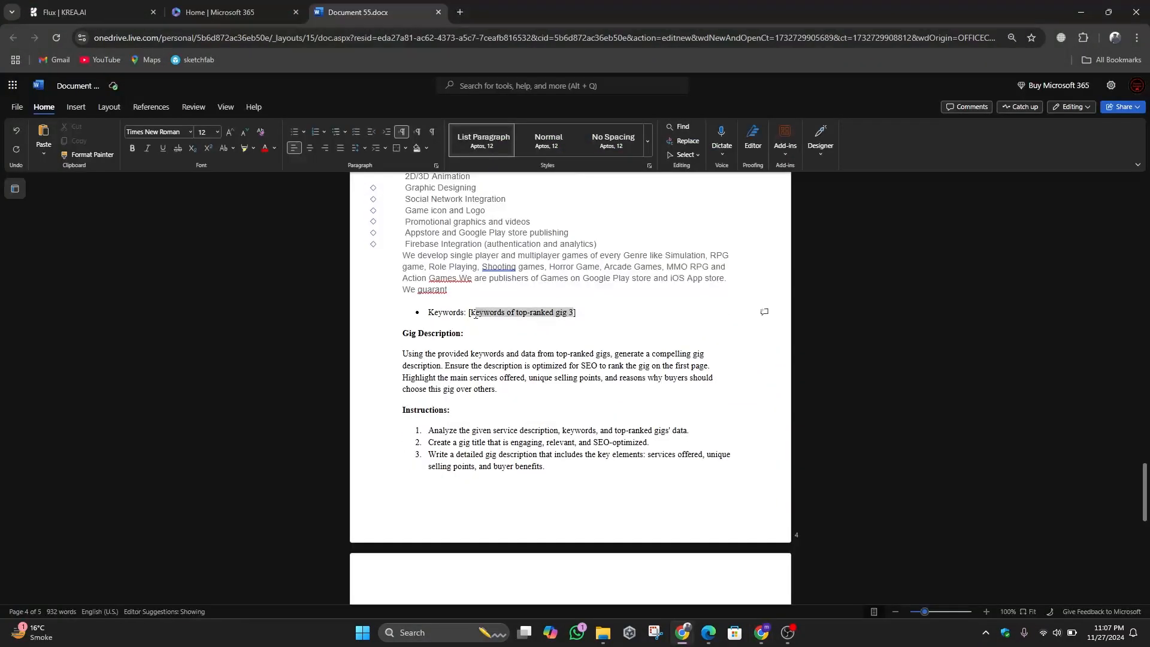
{"action": "right_click", "coordinate": [546, 297]}
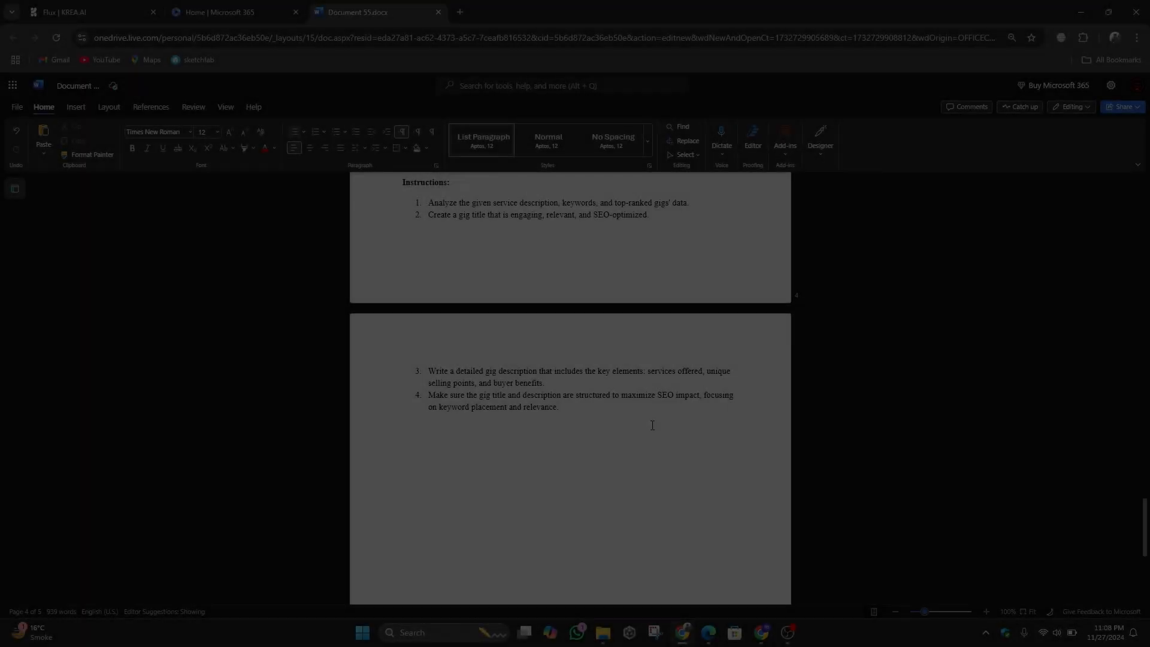
Step: Review the filled-in prompt document, the Keyword Explorer tags and the top gigs in the Fiverr search results
{"action": "scroll", "coordinate": [652, 425], "scroll_direction": "up", "scroll_amount": 15}
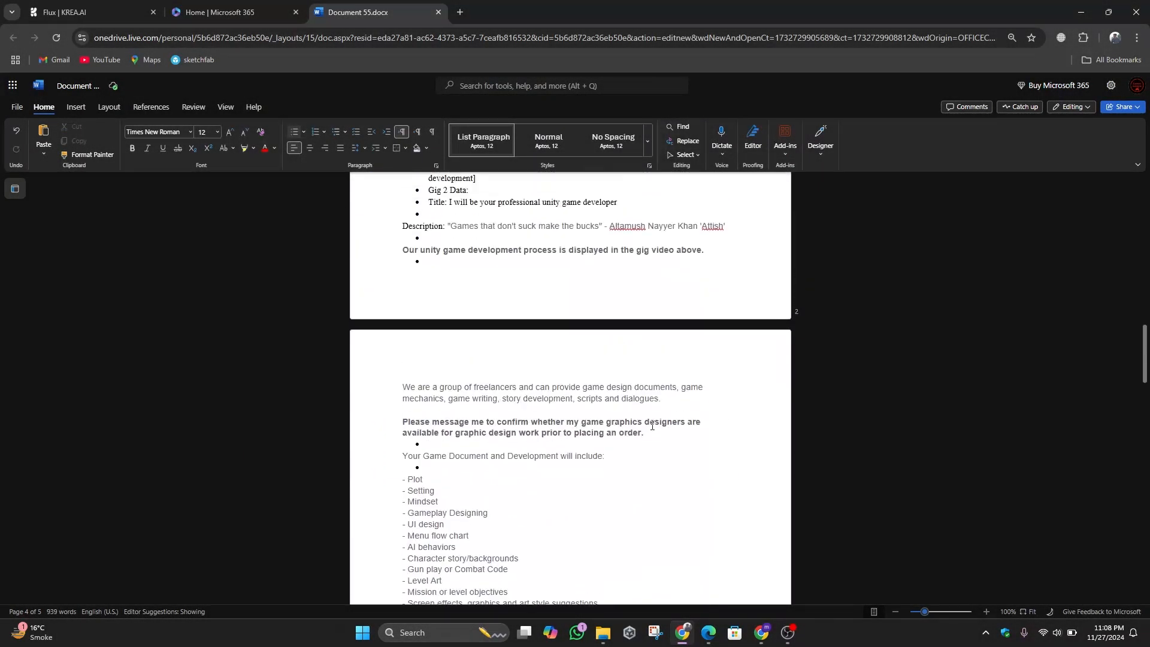
{"action": "scroll", "coordinate": [652, 426], "scroll_direction": "up", "scroll_amount": 4}
{"action": "mouse_move", "coordinate": [711, 634]}
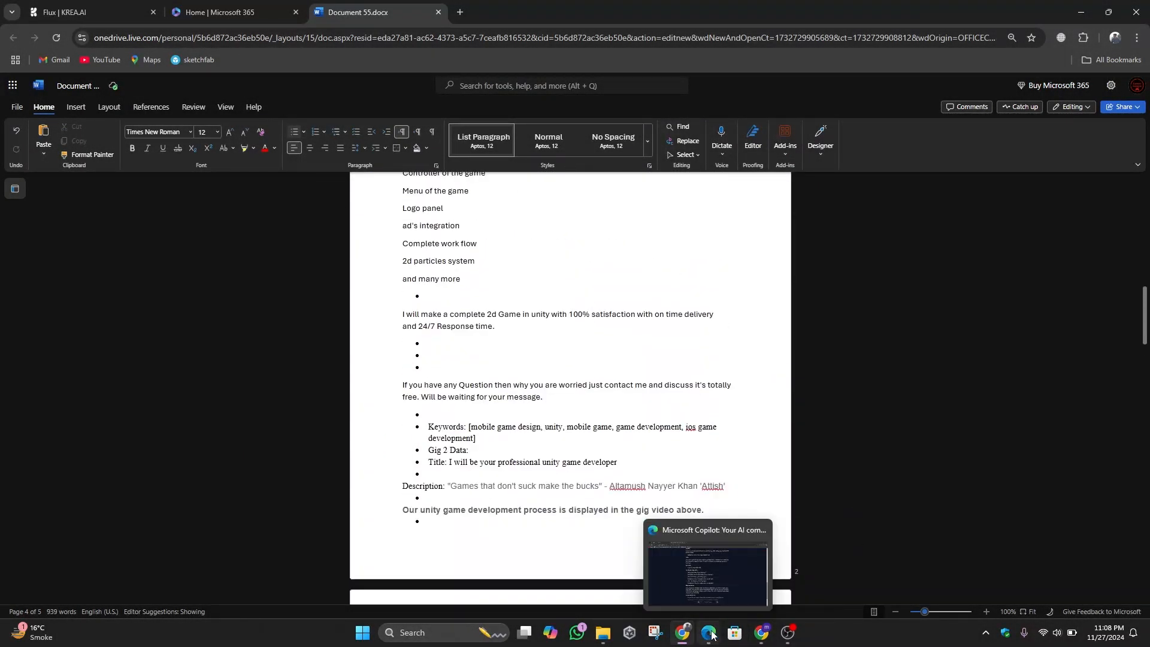
{"action": "left_click", "coordinate": [761, 633]}
{"action": "scroll", "coordinate": [389, 243], "scroll_direction": "up", "scroll_amount": 15}
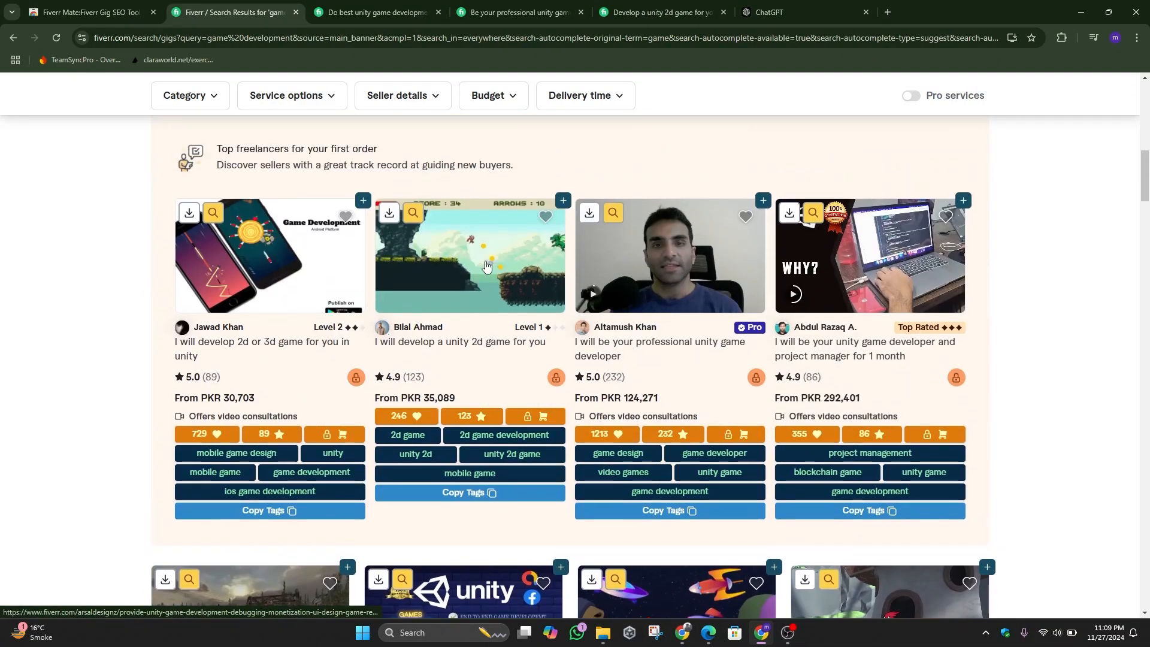
{"action": "scroll", "coordinate": [390, 244], "scroll_direction": "up", "scroll_amount": 7}
{"action": "scroll", "coordinate": [996, 290], "scroll_direction": "down", "scroll_amount": 6}
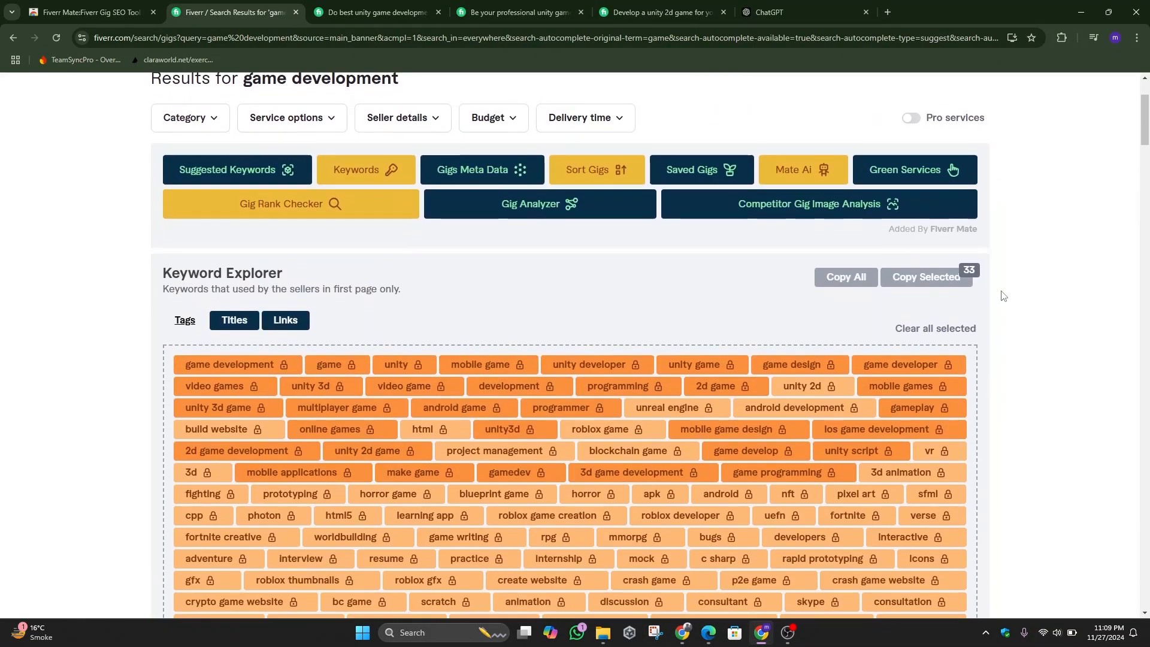
{"action": "scroll", "coordinate": [1003, 296], "scroll_direction": "down", "scroll_amount": 3}
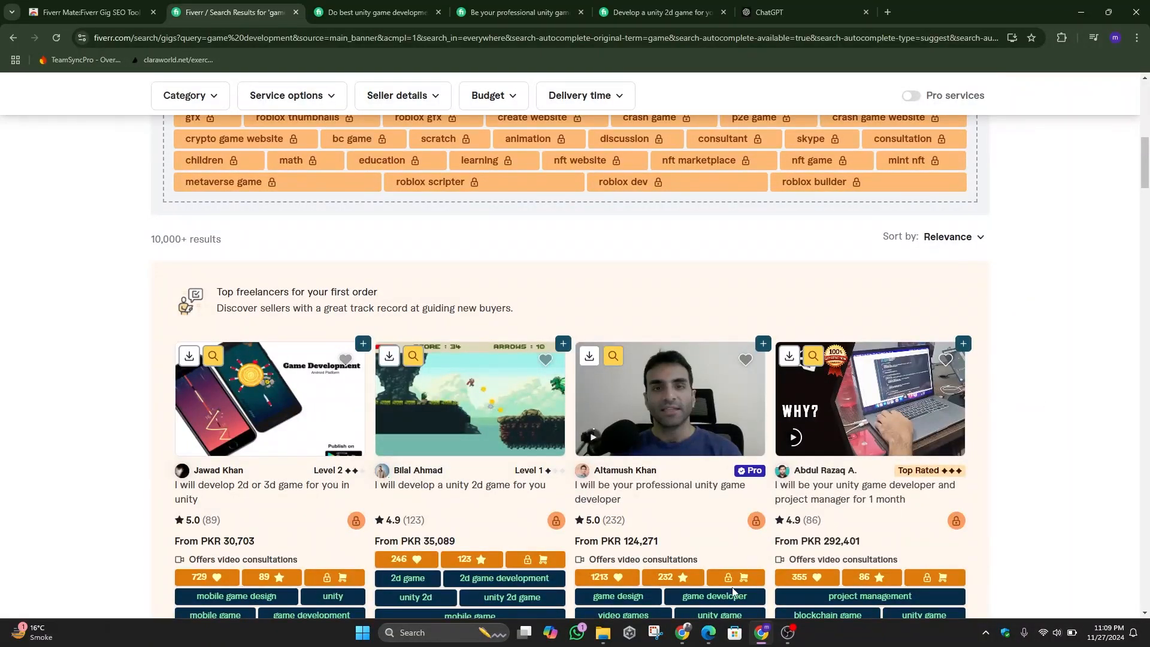
{"action": "mouse_move", "coordinate": [709, 636]}
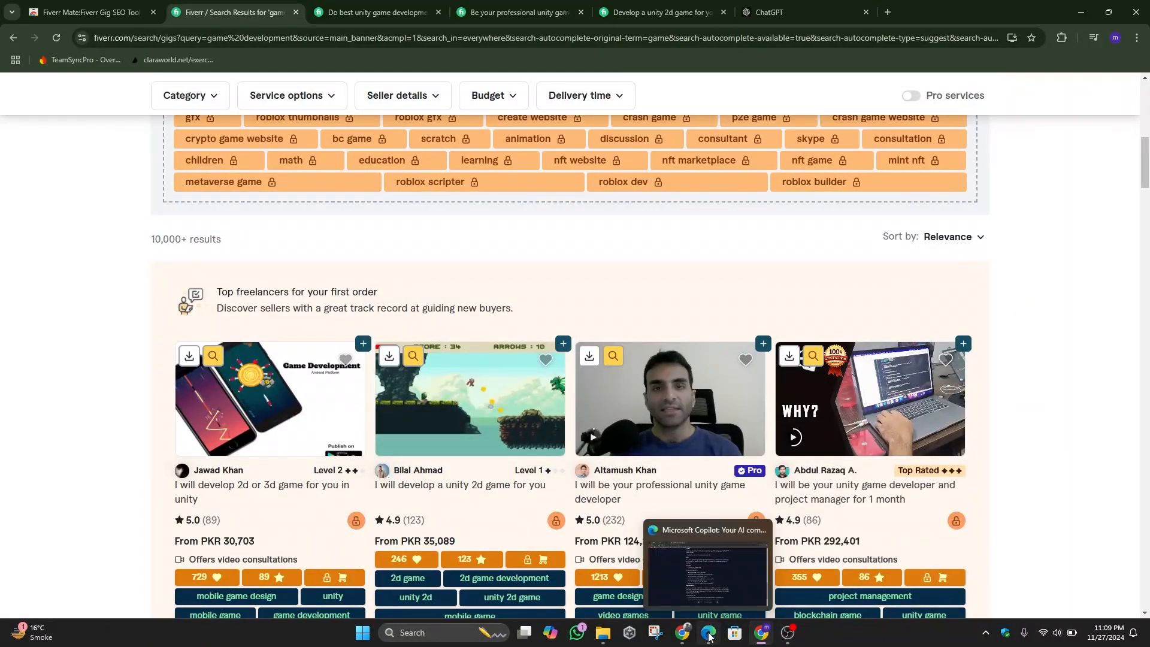
Step: Copy the entire prompt from the Word document, paste it into a new ChatGPT chat and send it
{"action": "left_click", "coordinate": [682, 632]}
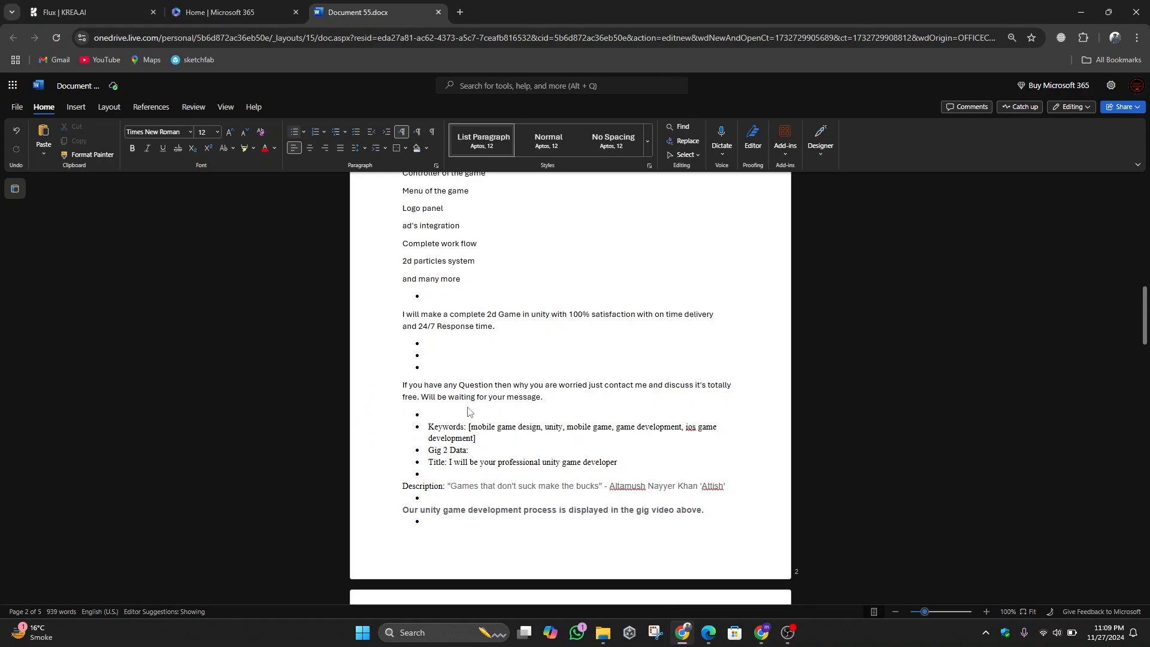
{"action": "key", "text": "ctrl+a"}
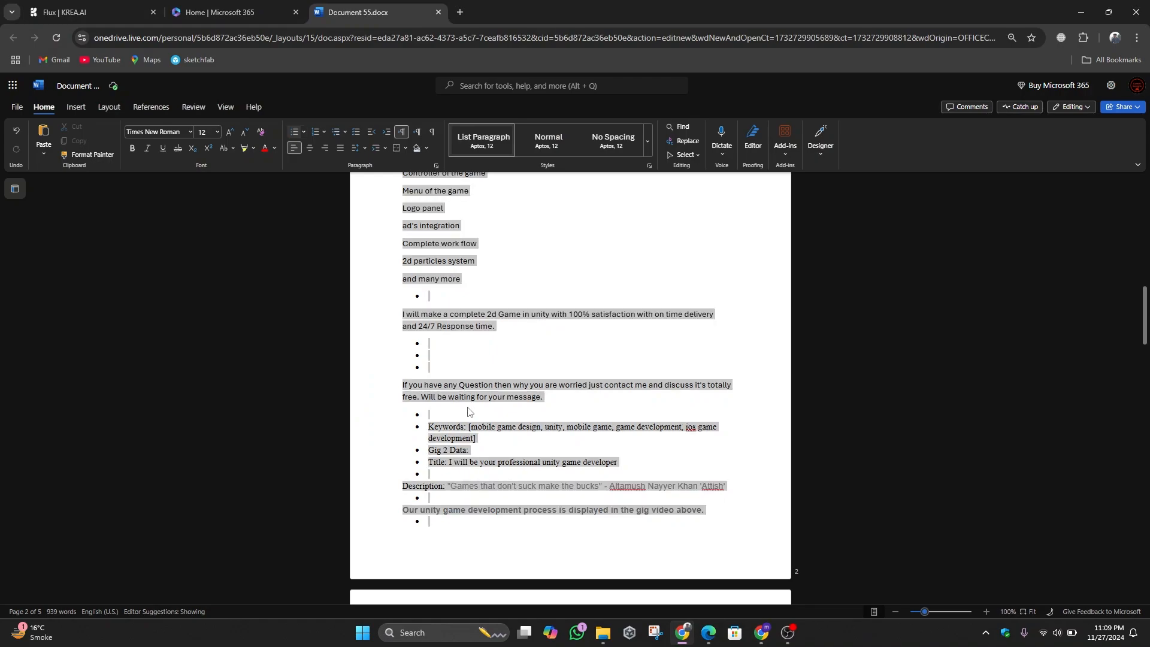
{"action": "left_click", "coordinate": [761, 633]}
{"action": "left_click", "coordinate": [756, 13]}
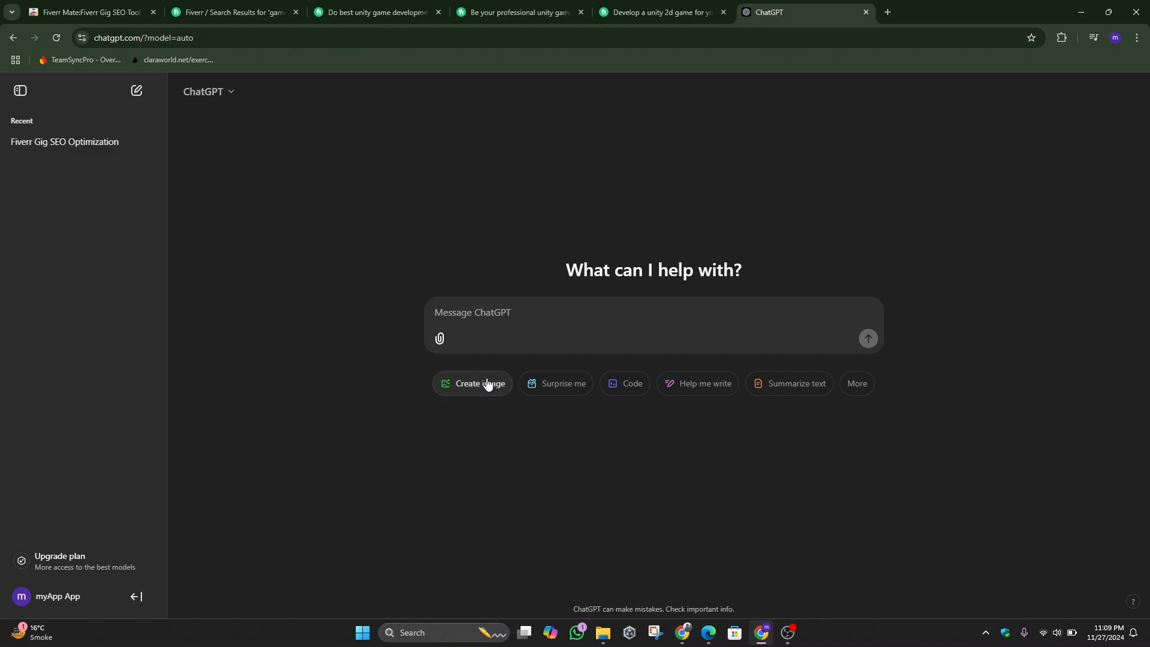
{"action": "key", "text": "ctrl+v"}
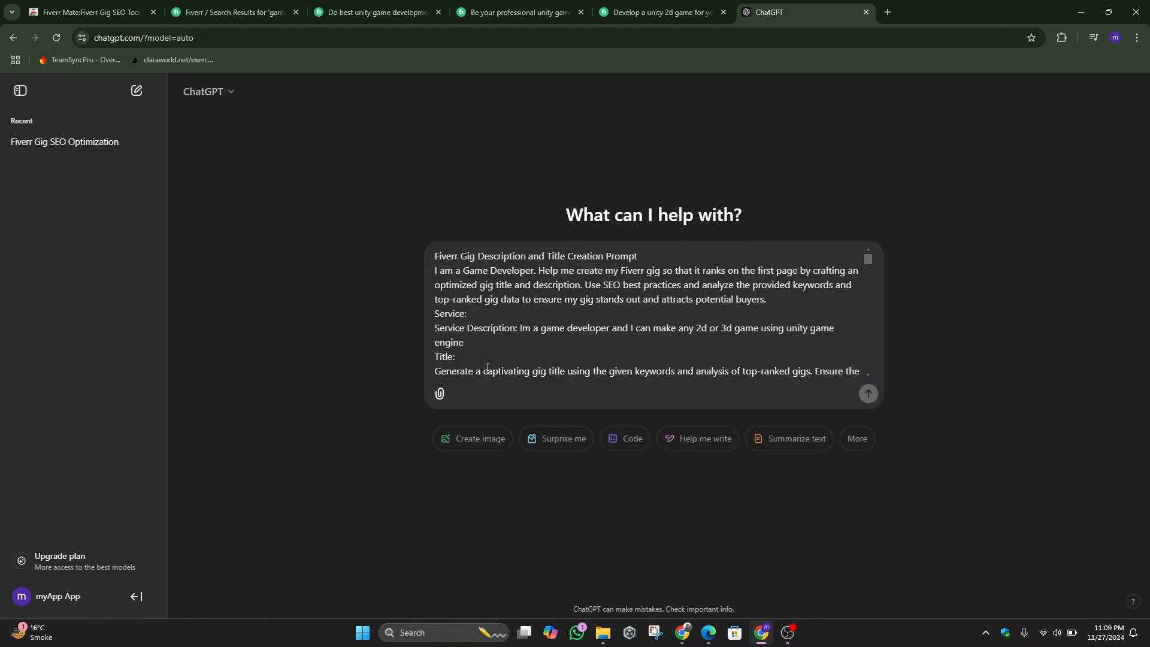
{"action": "key", "text": "Return"}
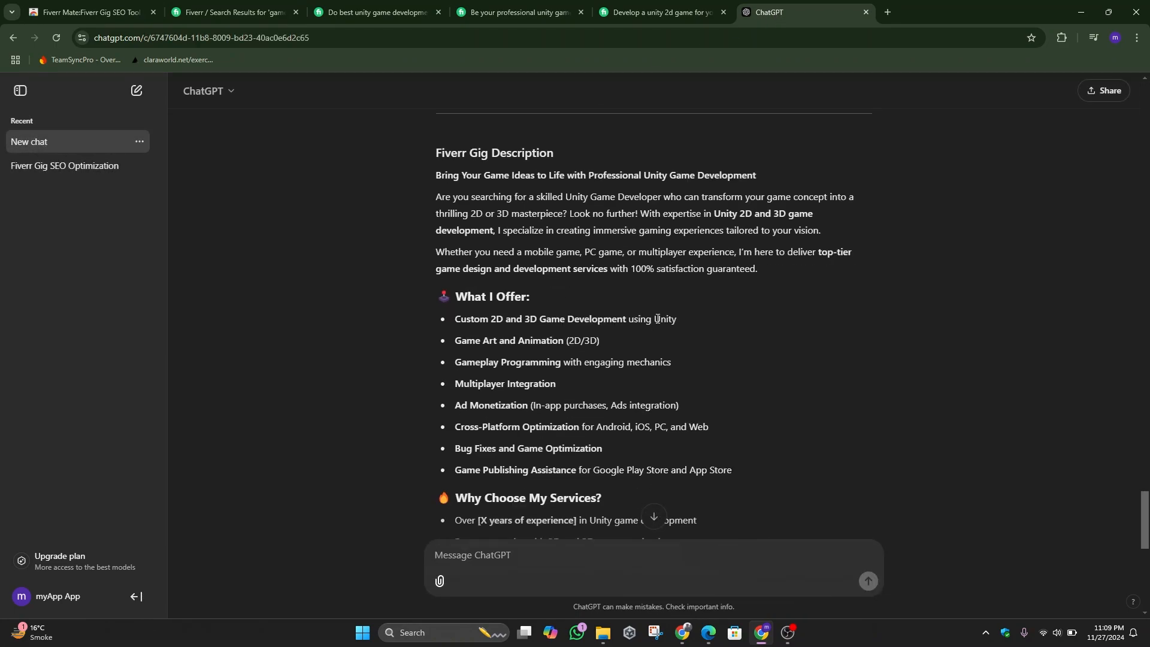
Step: Examine the generated gig title and the opening of the gig description in the ChatGPT answer
{"action": "scroll", "coordinate": [657, 318], "scroll_direction": "up", "scroll_amount": 3}
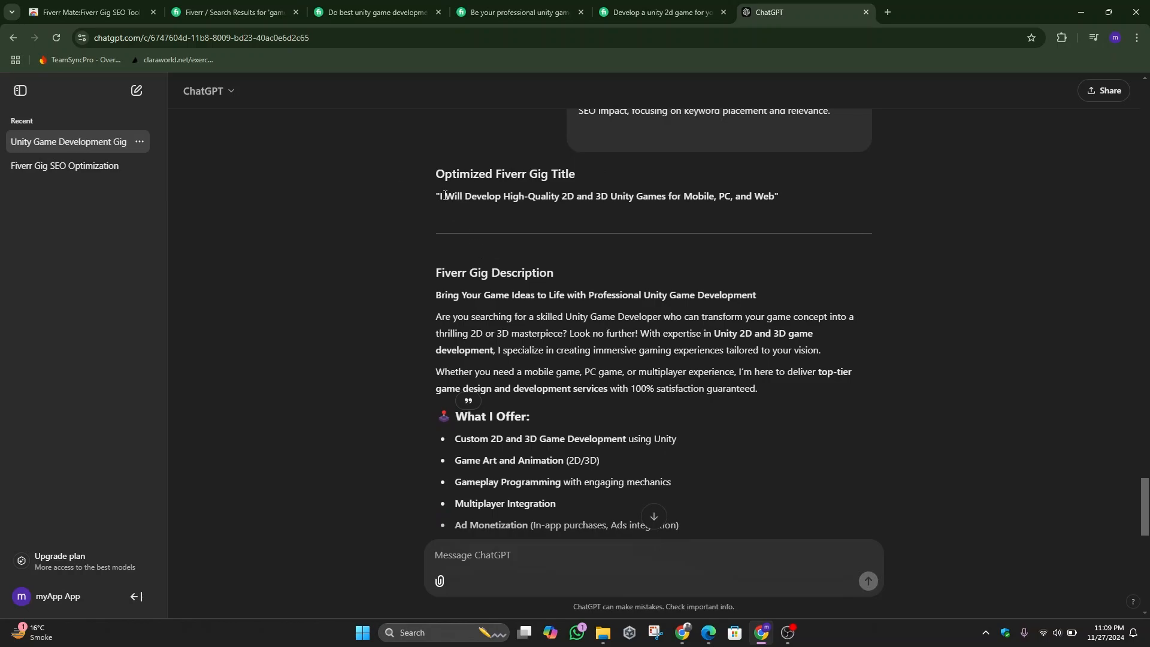
{"action": "left_click_drag", "start_coordinate": [441, 196], "coordinate": [775, 196]}
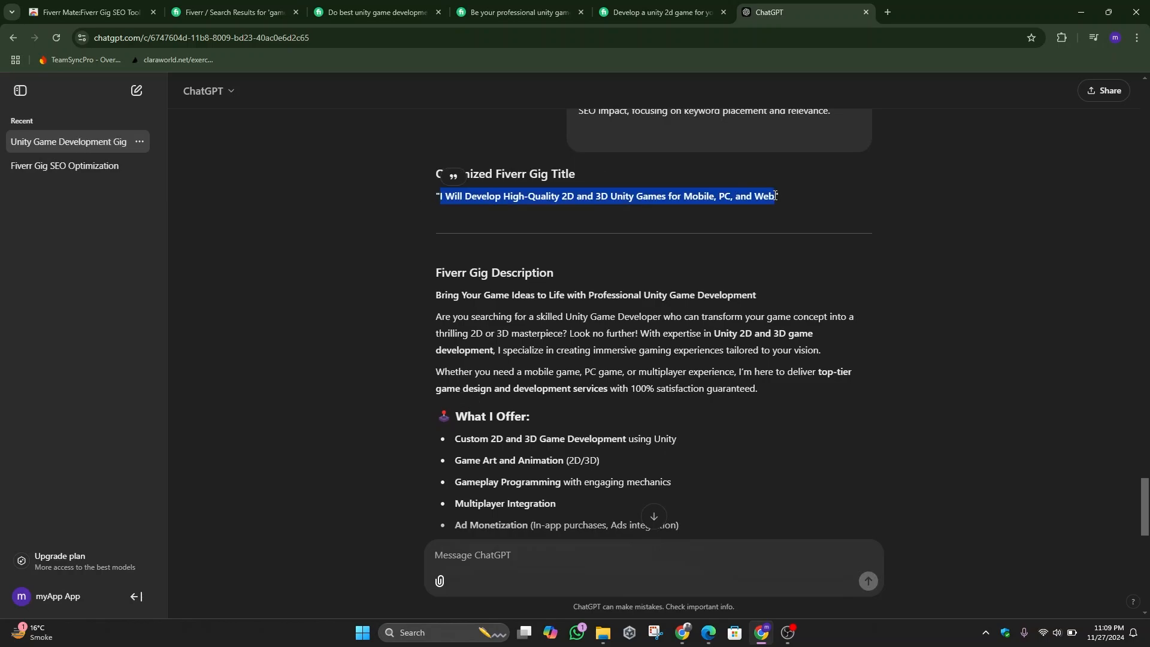
{"action": "scroll", "coordinate": [720, 262], "scroll_direction": "down", "scroll_amount": 1}
{"action": "scroll", "coordinate": [720, 262], "scroll_direction": "down", "scroll_amount": 1}
{"action": "left_click_drag", "start_coordinate": [437, 156], "coordinate": [598, 406]}
{"action": "left_click", "coordinate": [738, 368]}
{"action": "scroll", "coordinate": [771, 351], "scroll_direction": "up", "scroll_amount": 3}
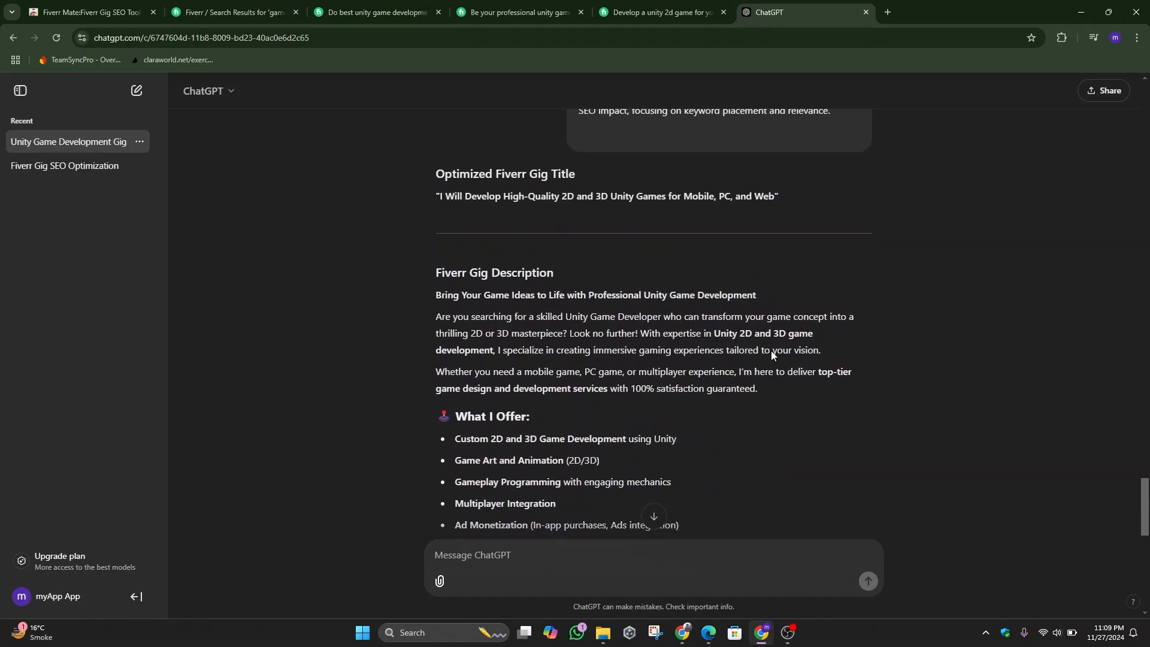
Step: Read through the generated gig description's sections and the list of keywords embedded for SEO
{"action": "scroll", "coordinate": [771, 351], "scroll_direction": "down", "scroll_amount": 4}
{"action": "scroll", "coordinate": [771, 356], "scroll_direction": "down", "scroll_amount": 2}
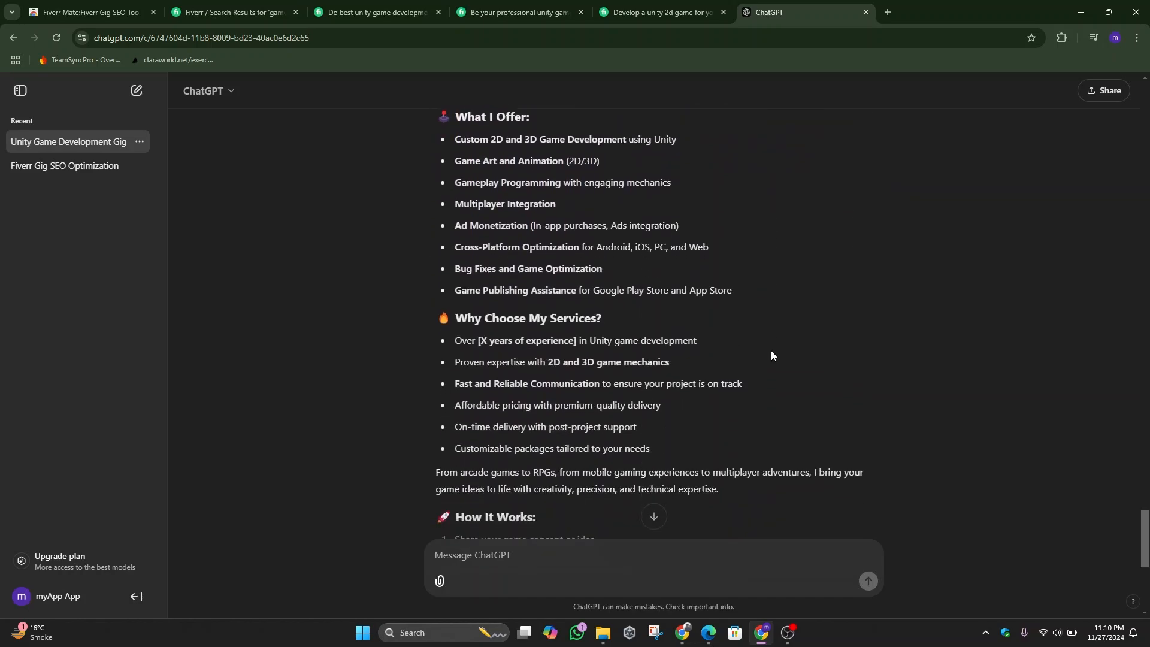
{"action": "scroll", "coordinate": [771, 356], "scroll_direction": "down", "scroll_amount": 2}
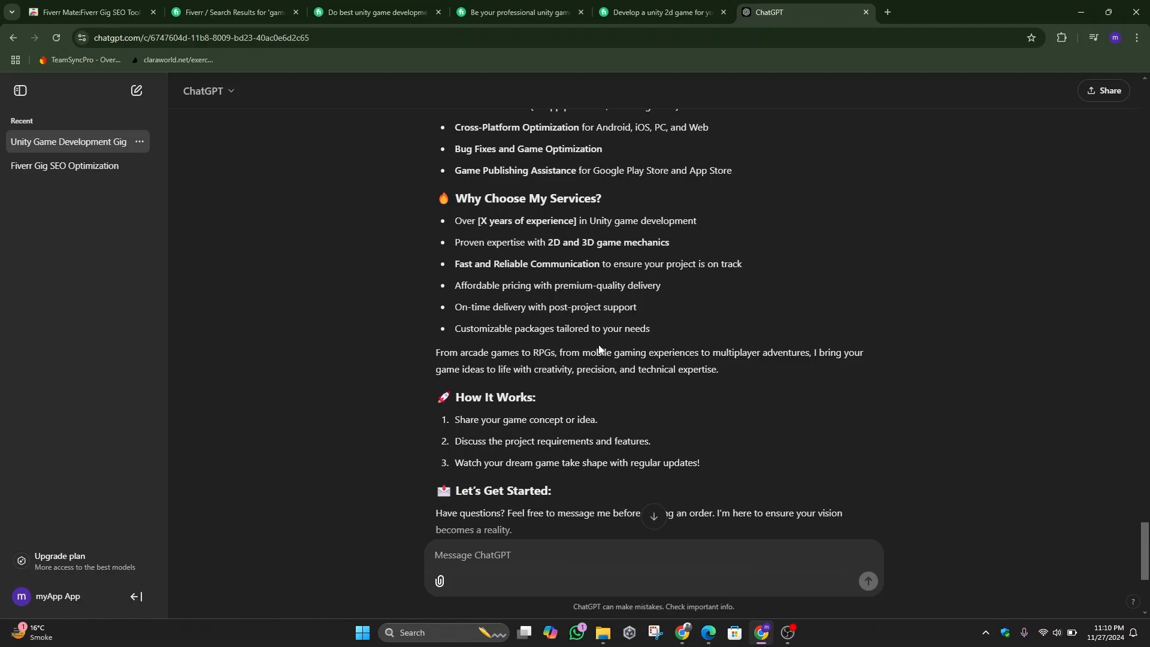
{"action": "scroll", "coordinate": [575, 333], "scroll_direction": "down", "scroll_amount": 2}
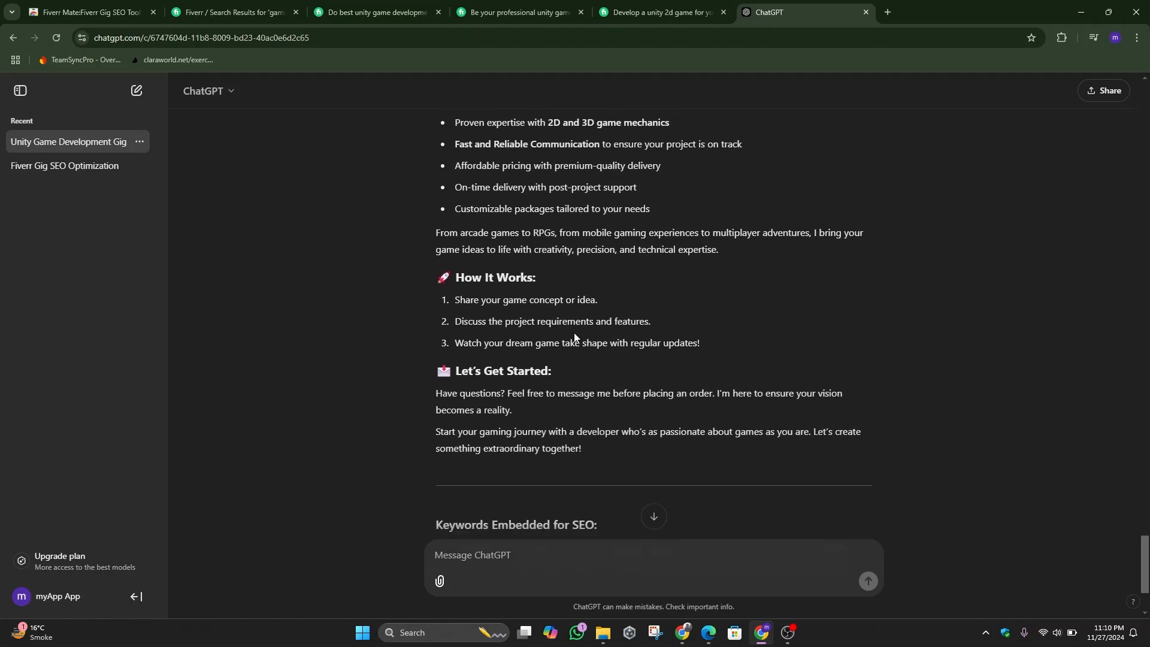
{"action": "scroll", "coordinate": [581, 293], "scroll_direction": "up", "scroll_amount": 1}
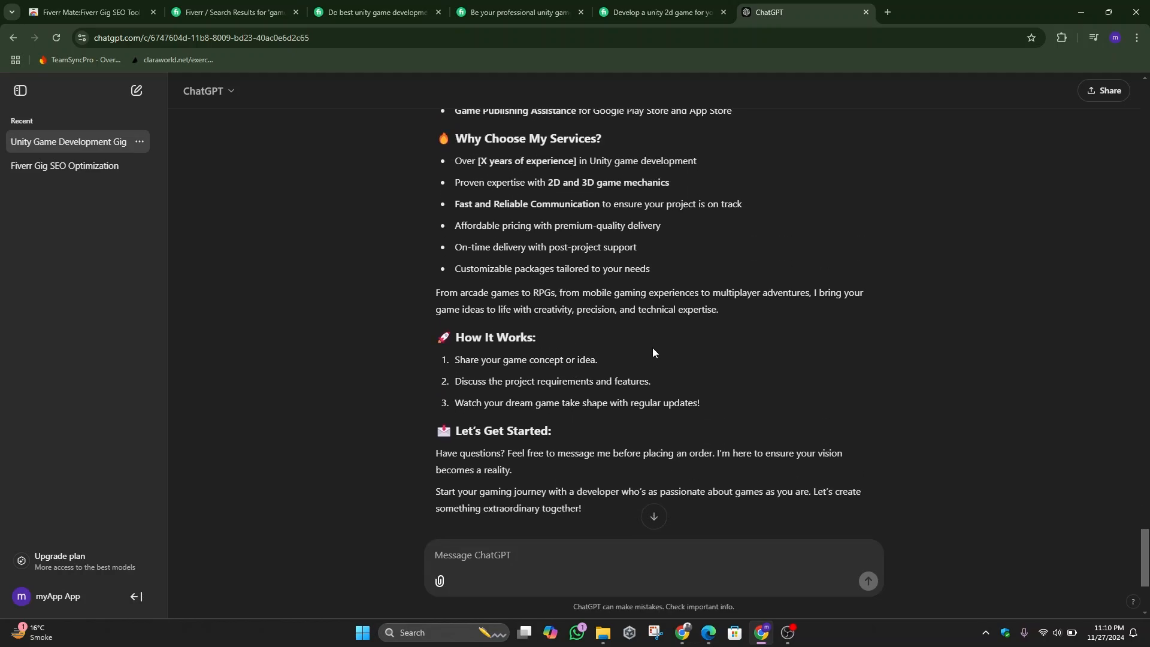
{"action": "scroll", "coordinate": [674, 339], "scroll_direction": "down", "scroll_amount": 3}
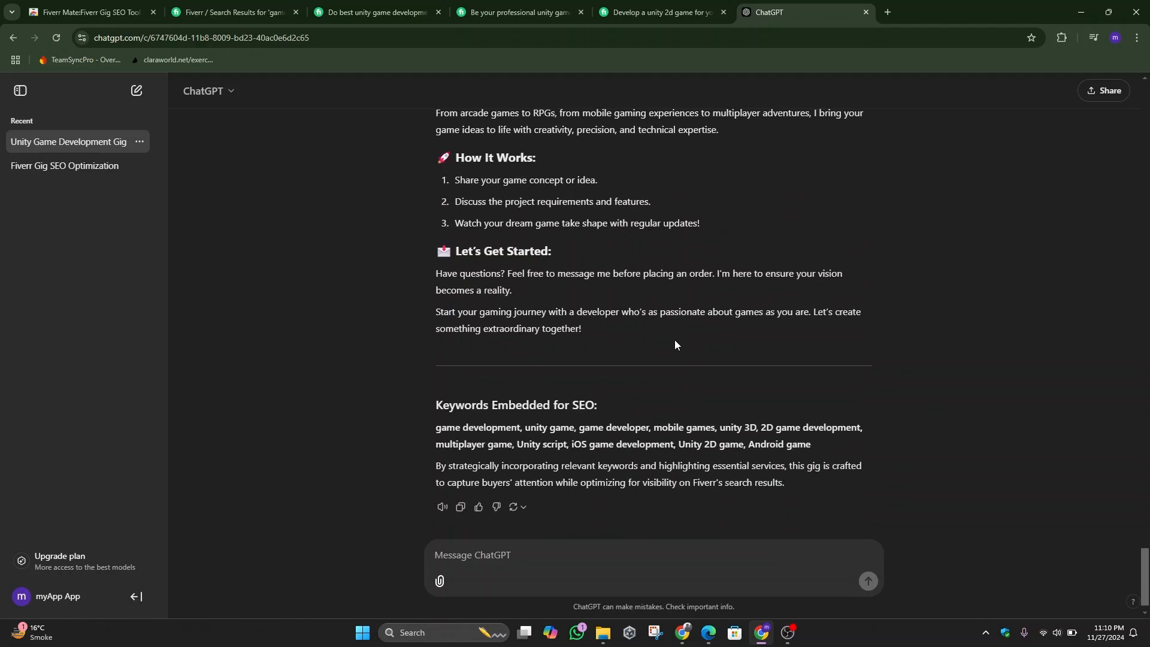
{"action": "scroll", "coordinate": [737, 323], "scroll_direction": "up", "scroll_amount": 15}
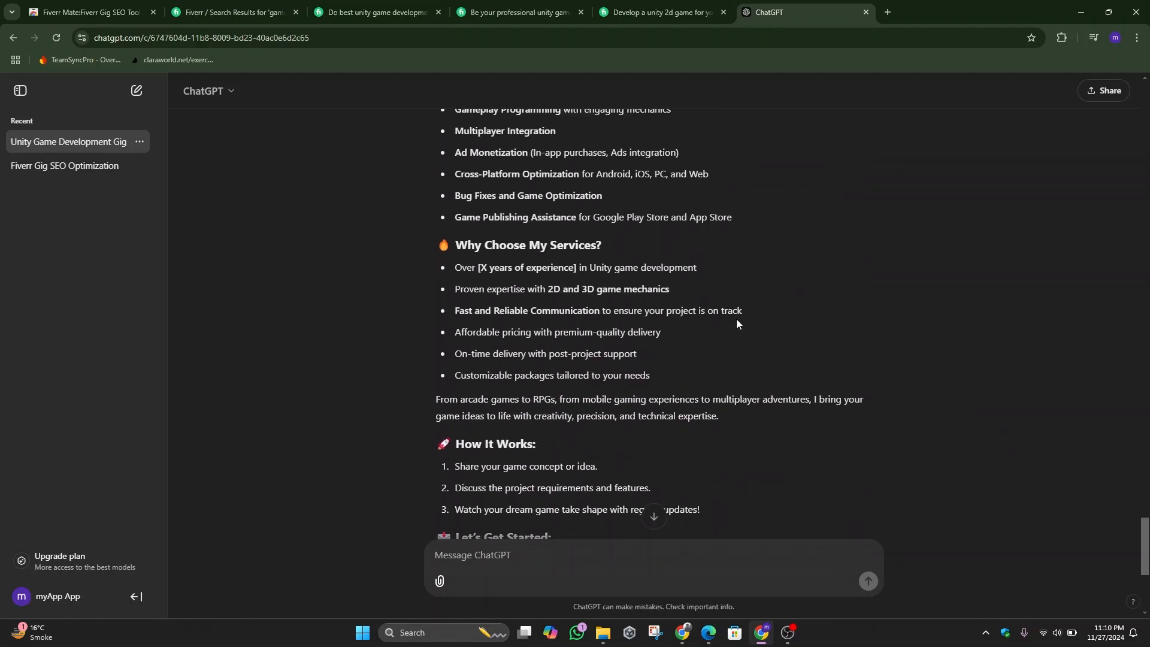
{"action": "left_click_drag", "start_coordinate": [432, 439], "coordinate": [558, 439]}
{"action": "scroll", "coordinate": [691, 425], "scroll_direction": "down", "scroll_amount": 4}
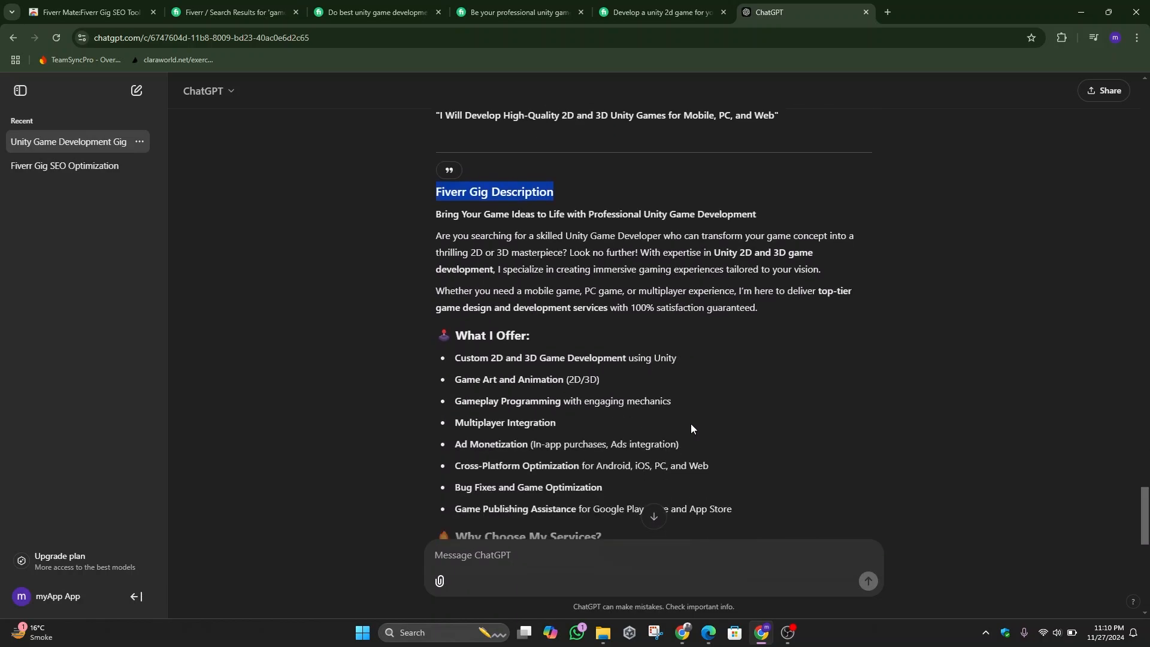
{"action": "scroll", "coordinate": [692, 425], "scroll_direction": "down", "scroll_amount": 4}
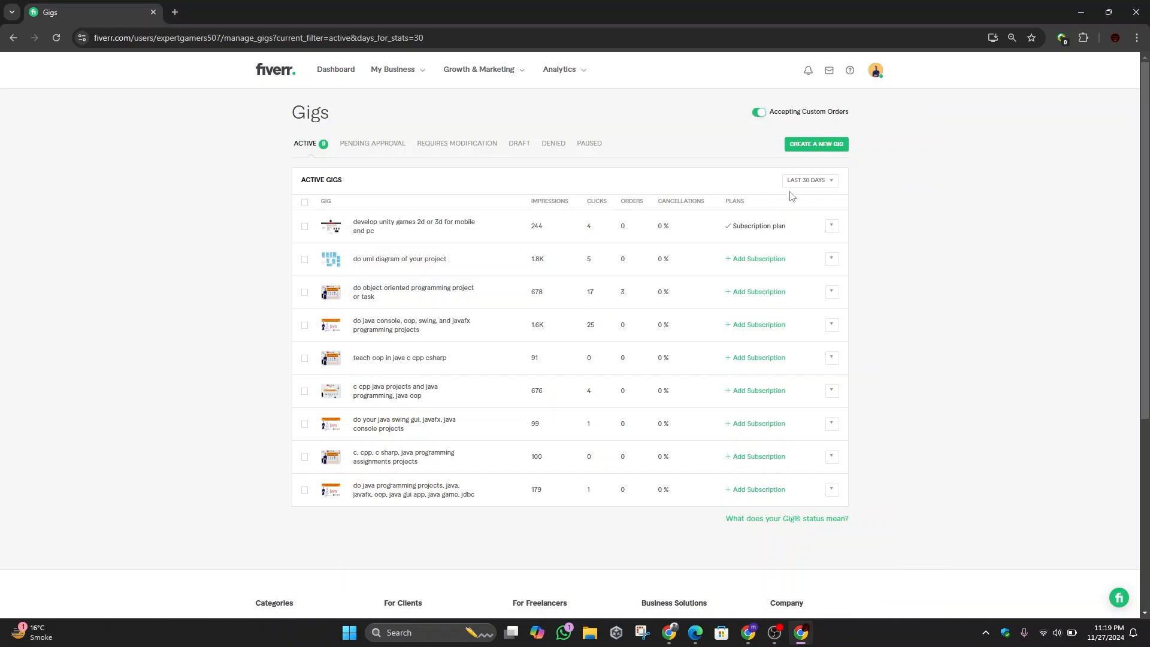
Step: Create a new Fiverr gig and paste ChatGPT's "Develop High-Quality 2D and 3D Unity Games for Mobile, PC, and Web" as its title
{"action": "left_click", "coordinate": [825, 147]}
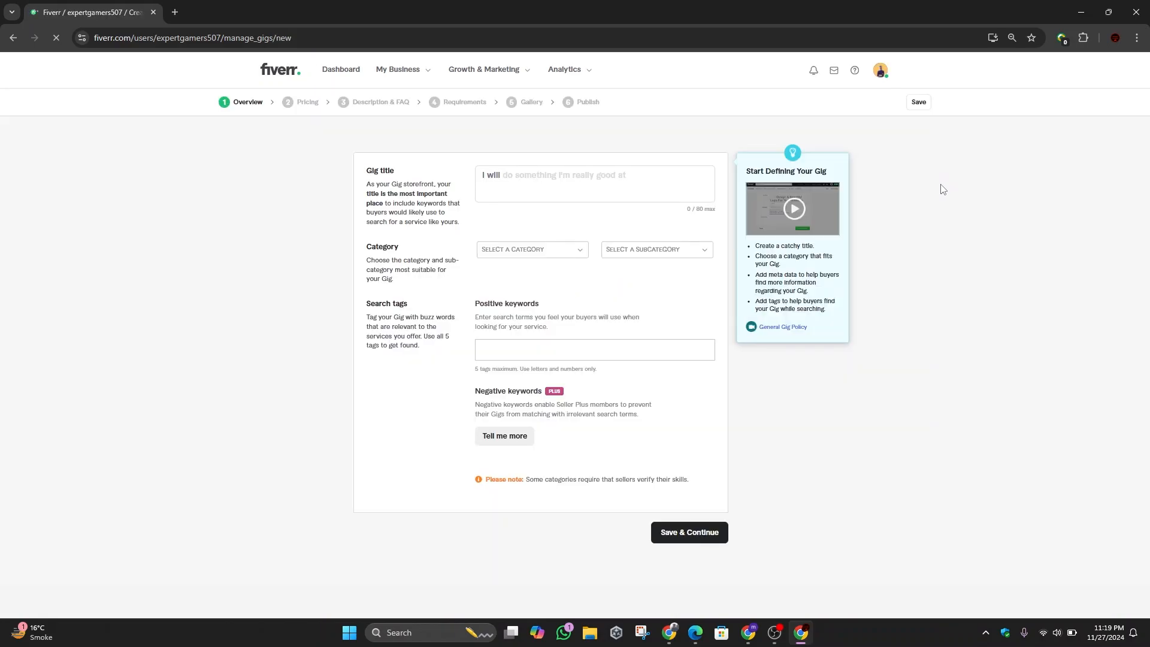
{"action": "left_click", "coordinate": [476, 182]}
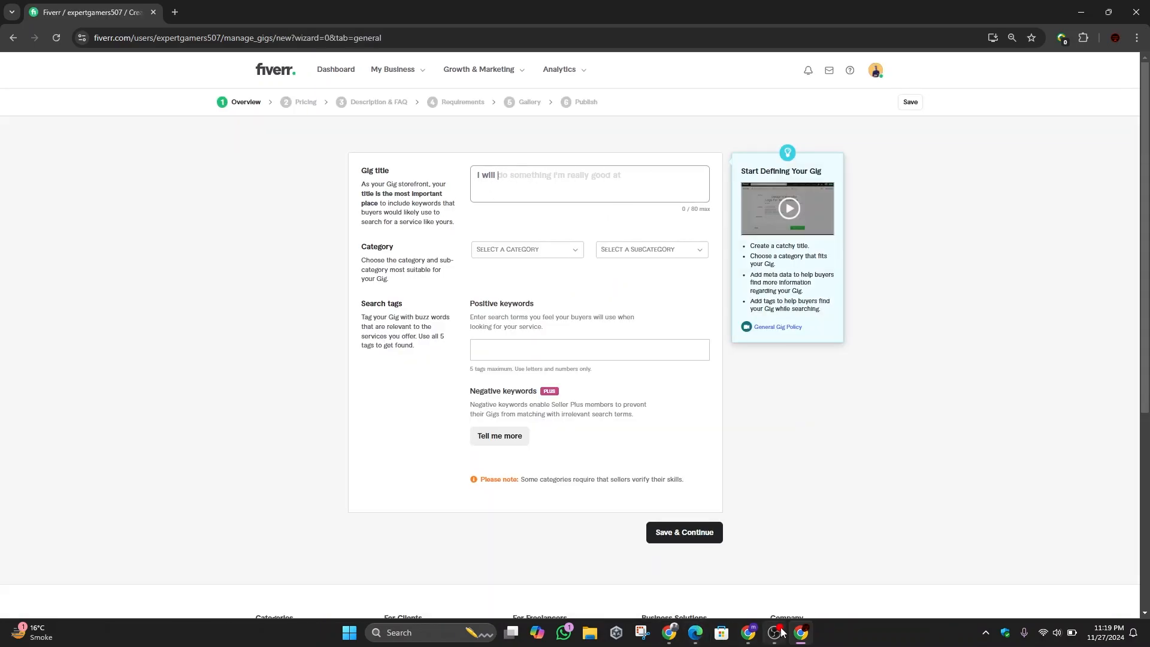
{"action": "left_click", "coordinate": [748, 630]}
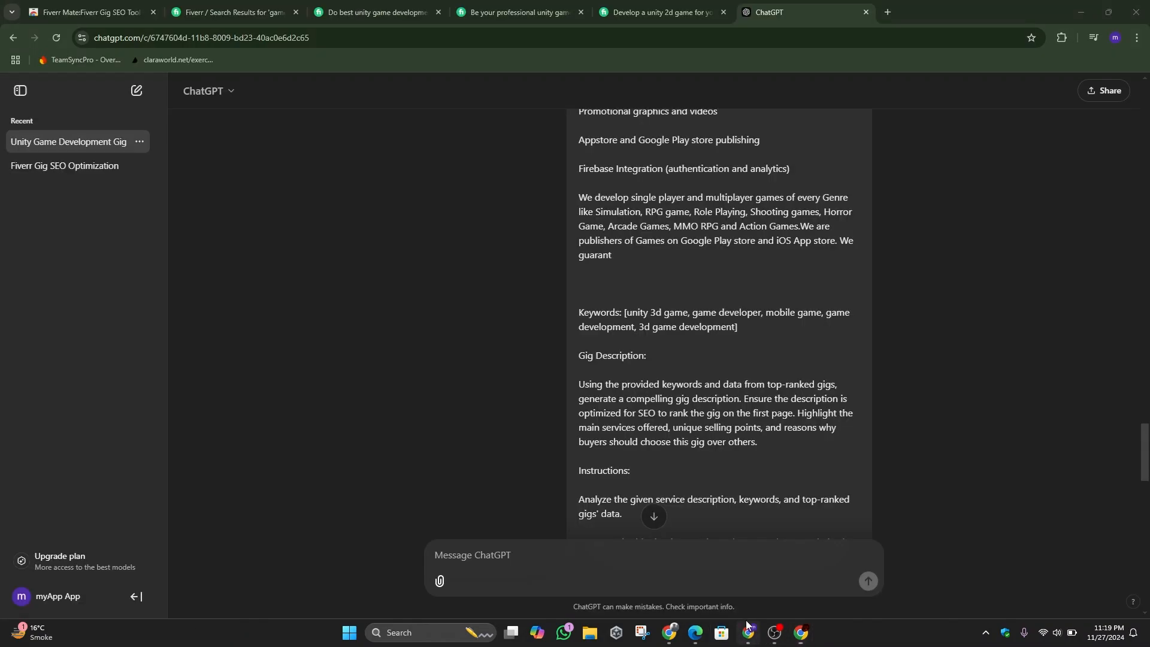
{"action": "scroll", "coordinate": [728, 355], "scroll_direction": "down", "scroll_amount": 10}
{"action": "scroll", "coordinate": [698, 335], "scroll_direction": "up", "scroll_amount": 4}
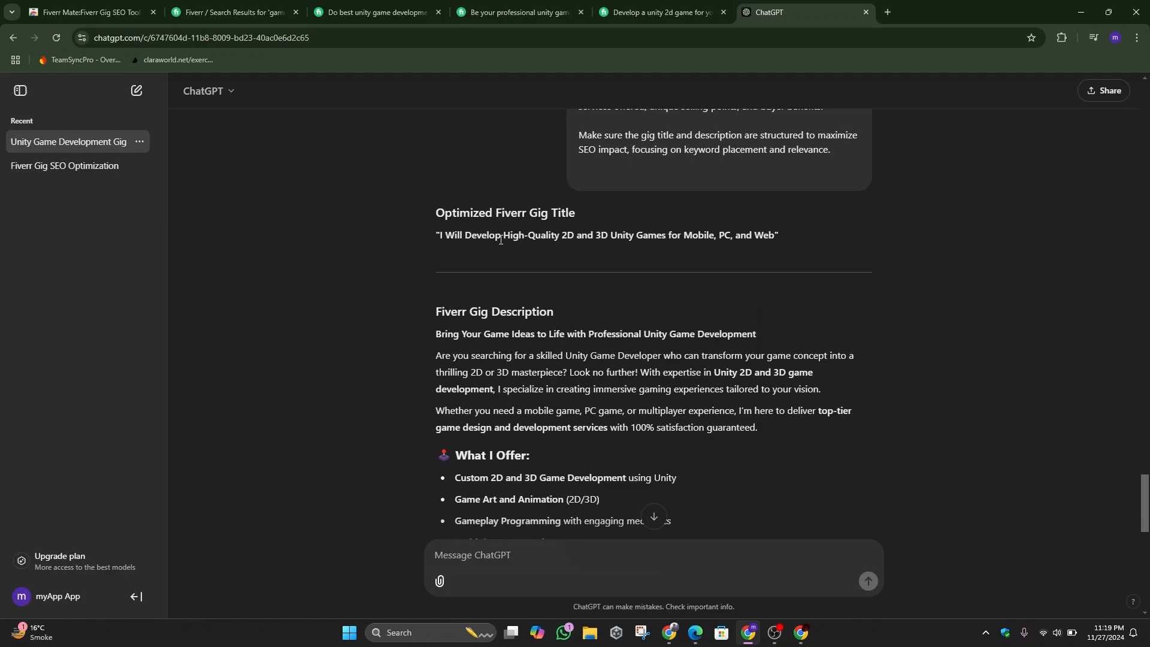
{"action": "left_click_drag", "start_coordinate": [465, 236], "coordinate": [770, 230]}
{"action": "key", "text": "ctrl+c"}
{"action": "left_click", "coordinate": [466, 237]}
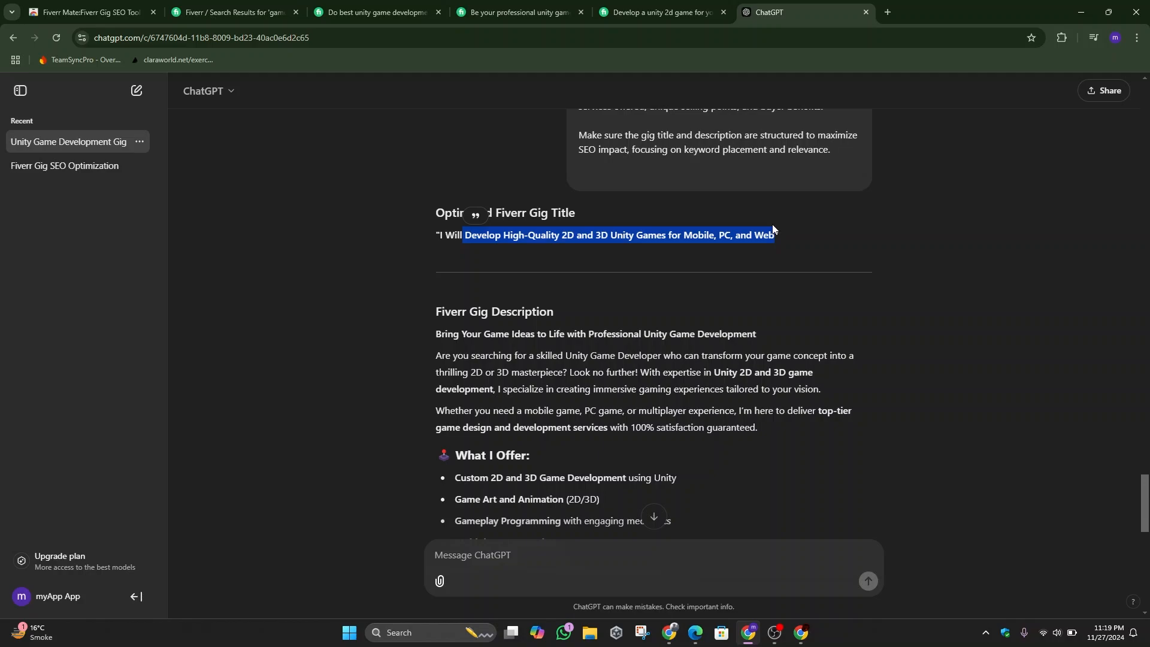
{"action": "key", "text": "alt+Tab"}
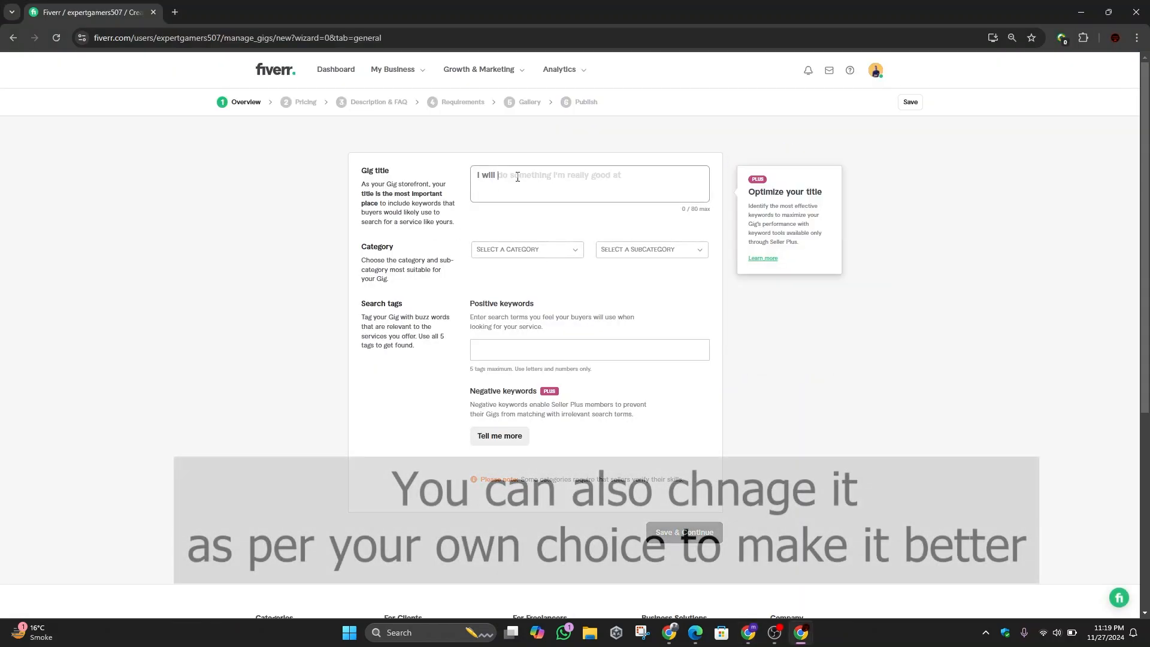
{"action": "key", "text": "ctrl+v"}
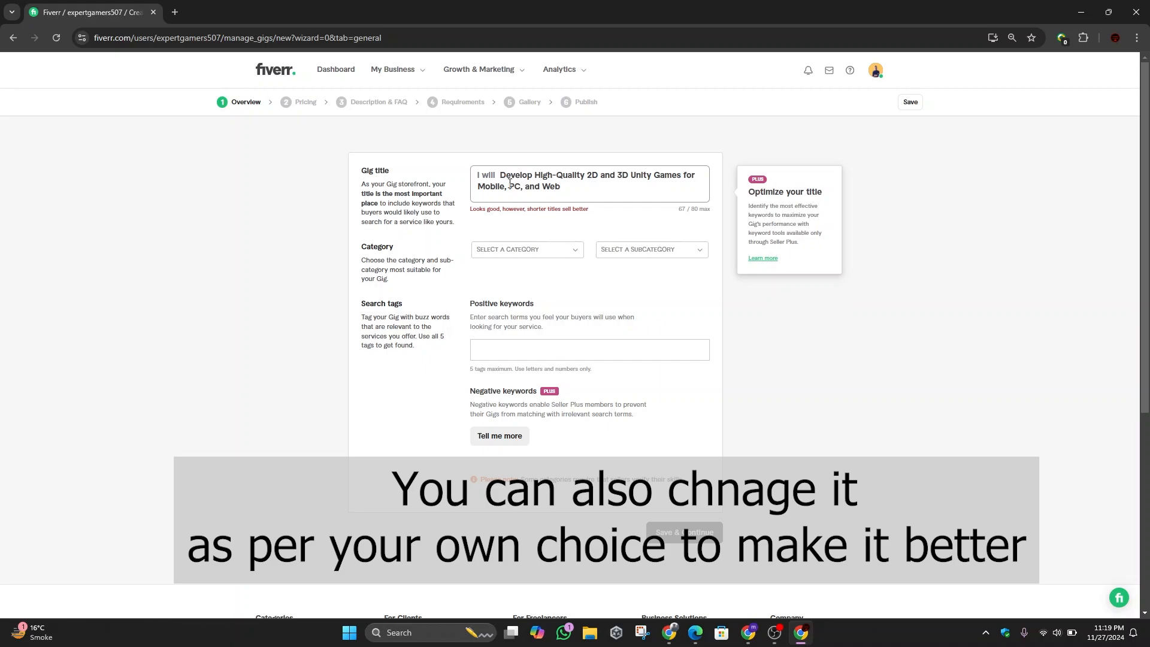
Step: Compare the top game development gigs' titles in the Fiverr search results with the title entered in the new gig
{"action": "left_click", "coordinate": [756, 636]}
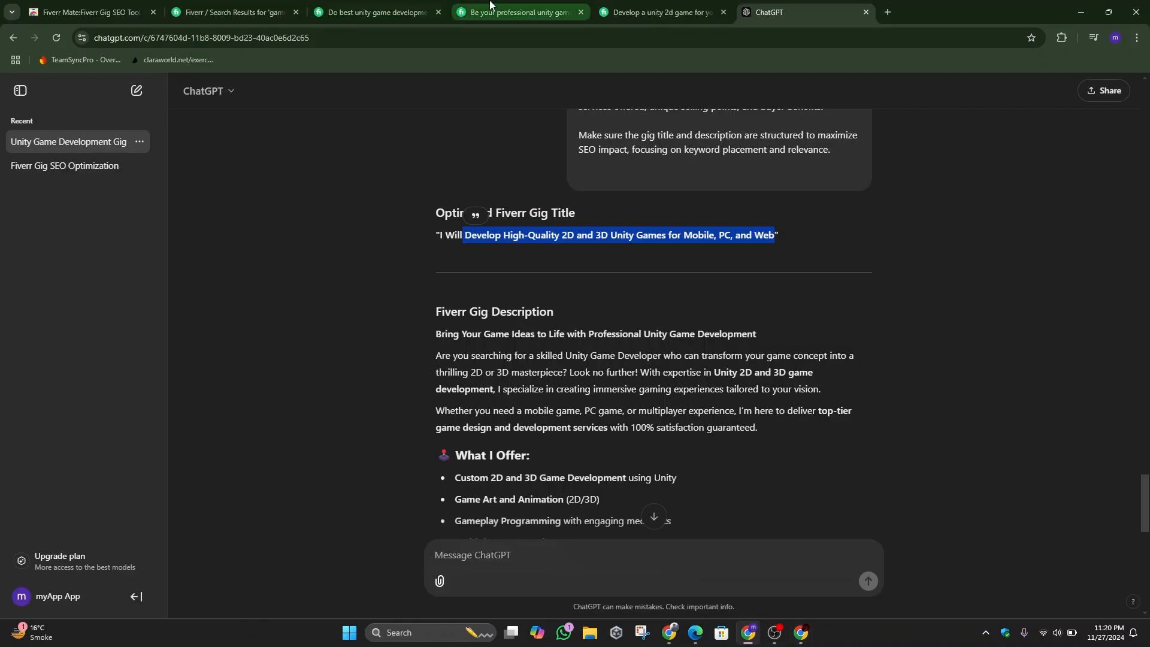
{"action": "left_click", "coordinate": [518, 11]}
{"action": "left_click", "coordinate": [234, 12]}
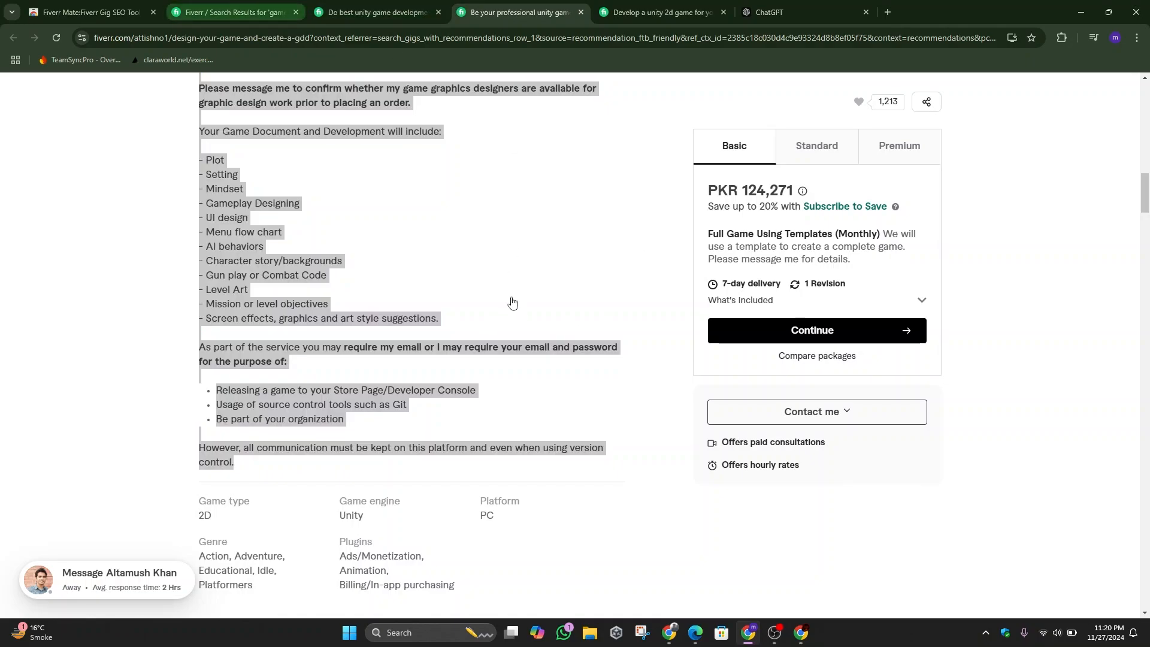
{"action": "scroll", "coordinate": [503, 336], "scroll_direction": "down", "scroll_amount": 1}
{"action": "scroll", "coordinate": [504, 334], "scroll_direction": "down", "scroll_amount": 2}
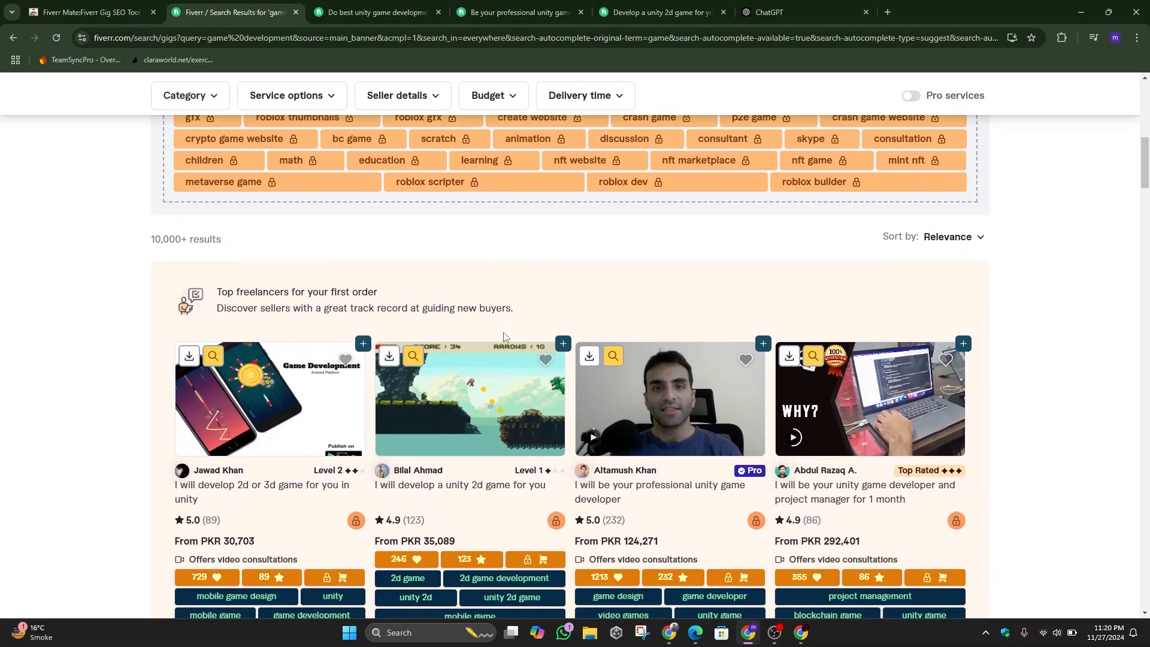
{"action": "scroll", "coordinate": [440, 410], "scroll_direction": "down", "scroll_amount": 3}
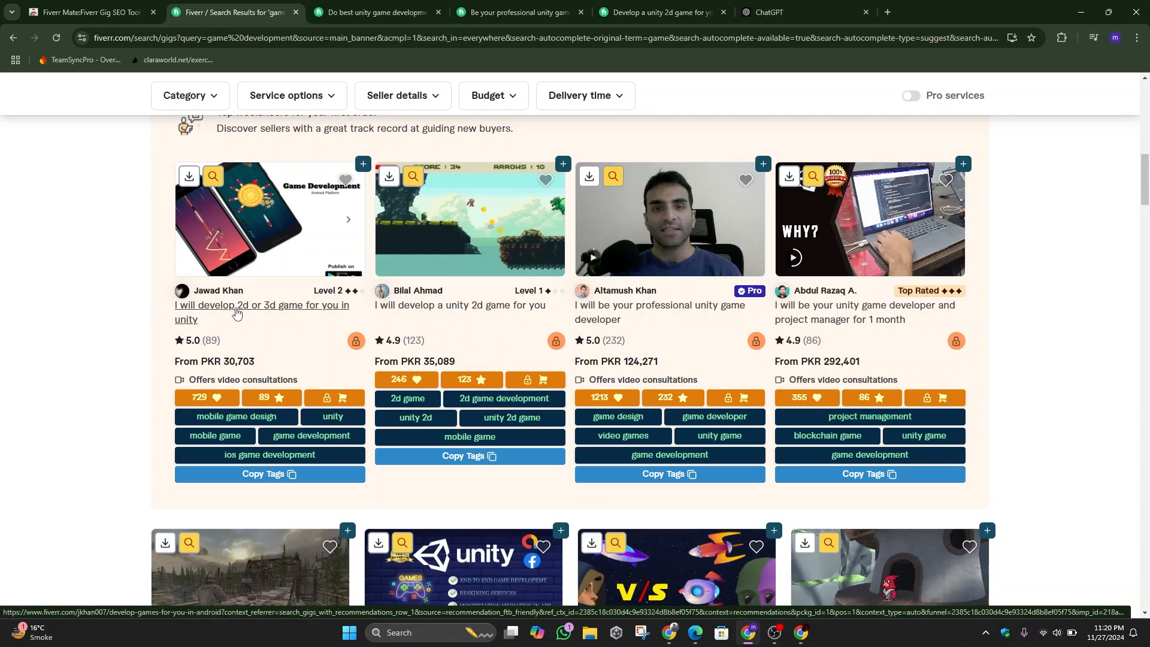
{"action": "key", "text": "alt+Tab"}
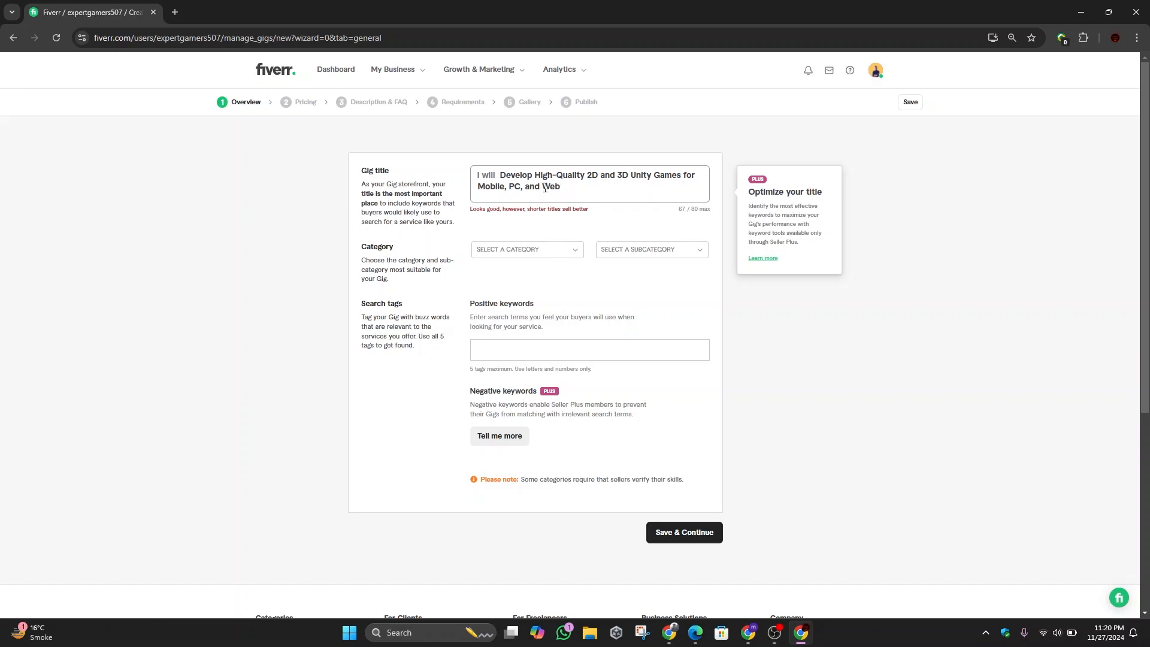
{"action": "left_click_drag", "start_coordinate": [567, 189], "coordinate": [483, 178]}
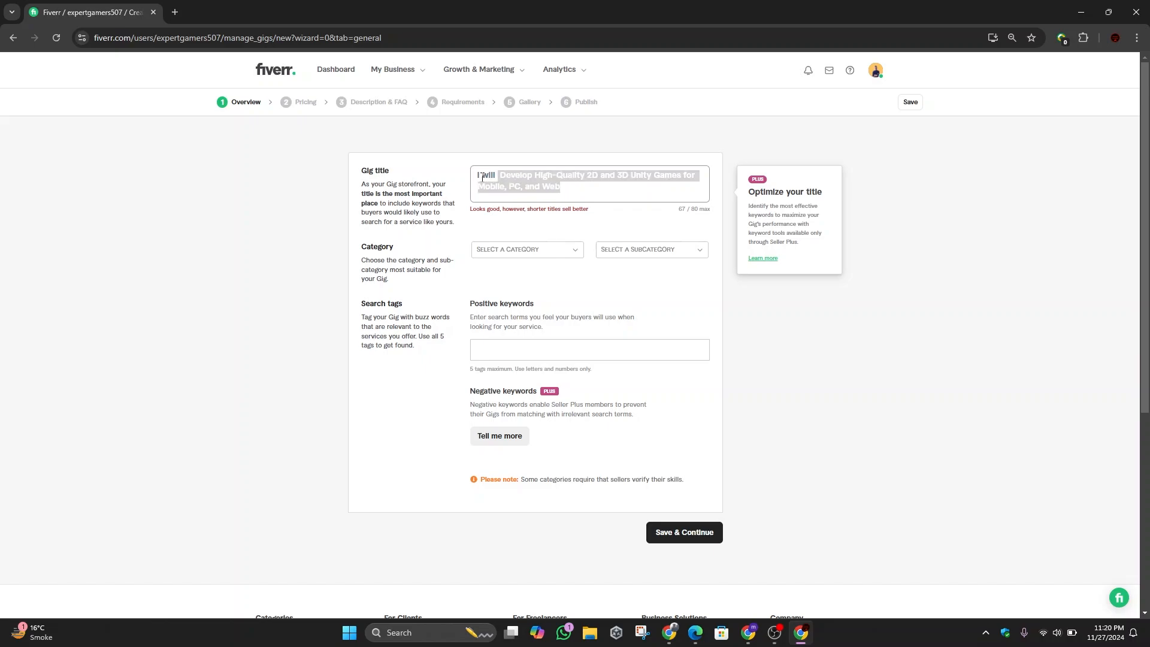
{"action": "left_click", "coordinate": [605, 190]}
Step: Set the gig's category to Programming & Tech and its subcategory to Game Development
{"action": "left_click", "coordinate": [548, 257]}
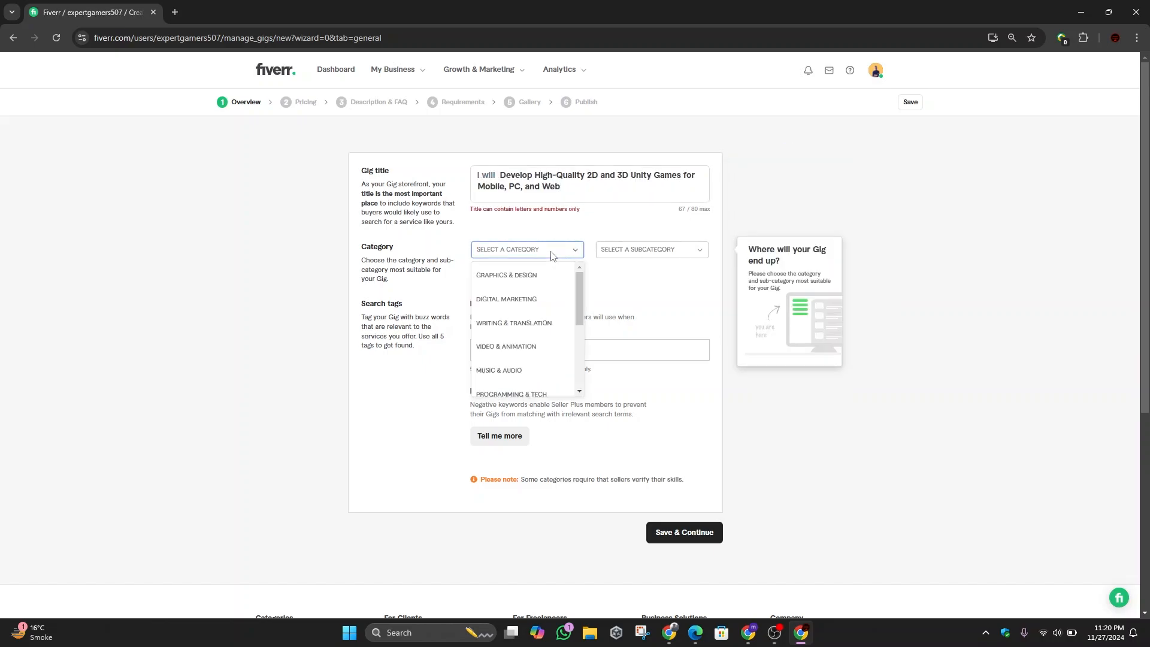
{"action": "scroll", "coordinate": [528, 351], "scroll_direction": "down", "scroll_amount": 2}
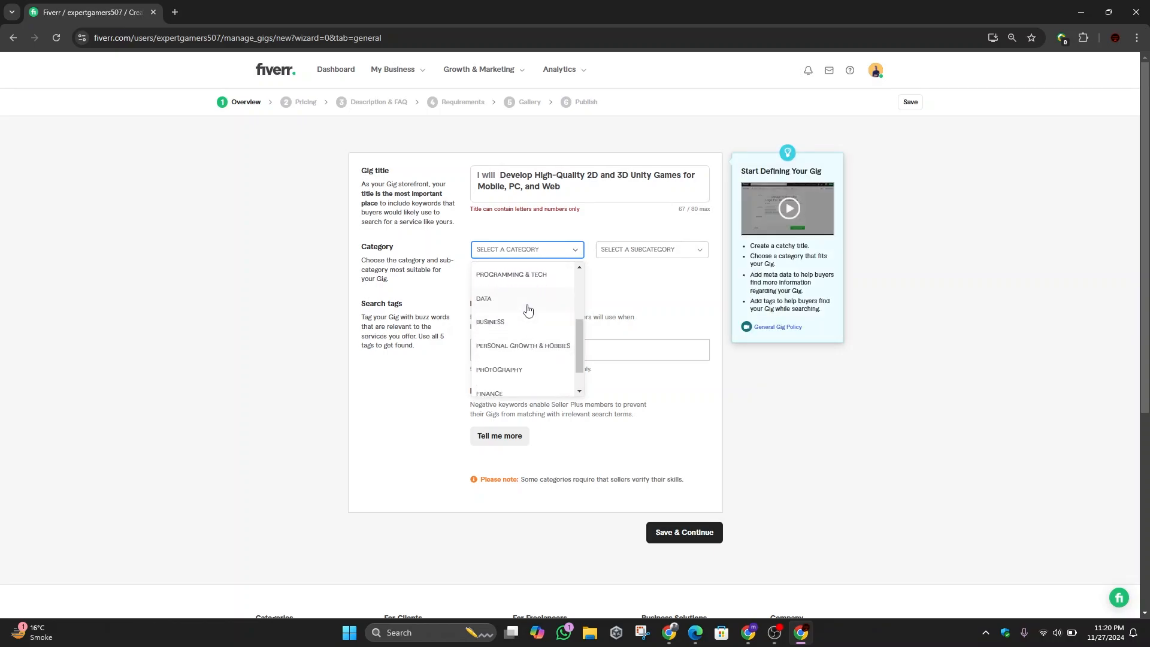
{"action": "scroll", "coordinate": [528, 310], "scroll_direction": "down", "scroll_amount": 1}
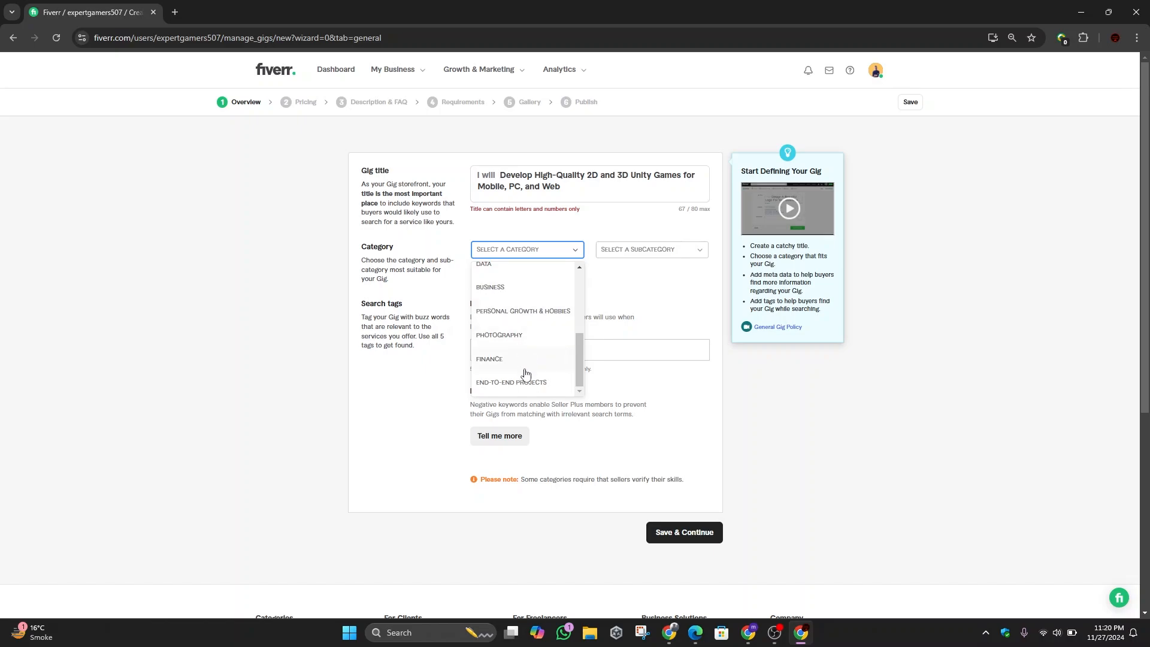
{"action": "scroll", "coordinate": [524, 341], "scroll_direction": "up", "scroll_amount": 3}
{"action": "scroll", "coordinate": [532, 353], "scroll_direction": "down", "scroll_amount": 1}
{"action": "left_click", "coordinate": [533, 337]}
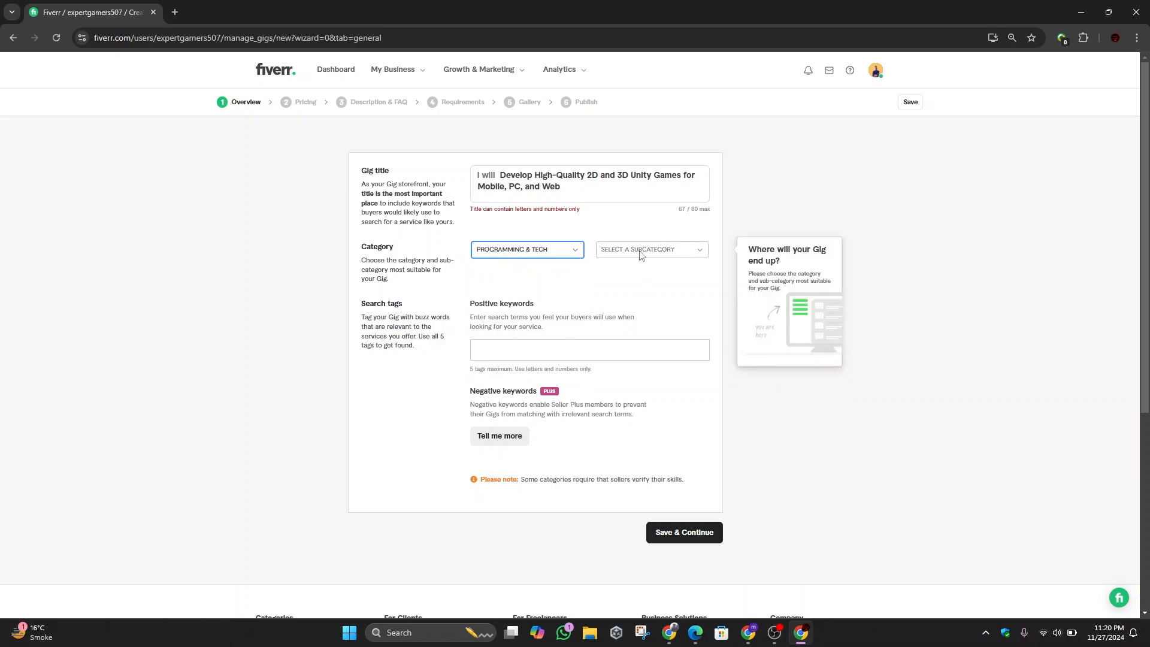
{"action": "left_click", "coordinate": [642, 250]}
{"action": "scroll", "coordinate": [655, 312], "scroll_direction": "down", "scroll_amount": 1}
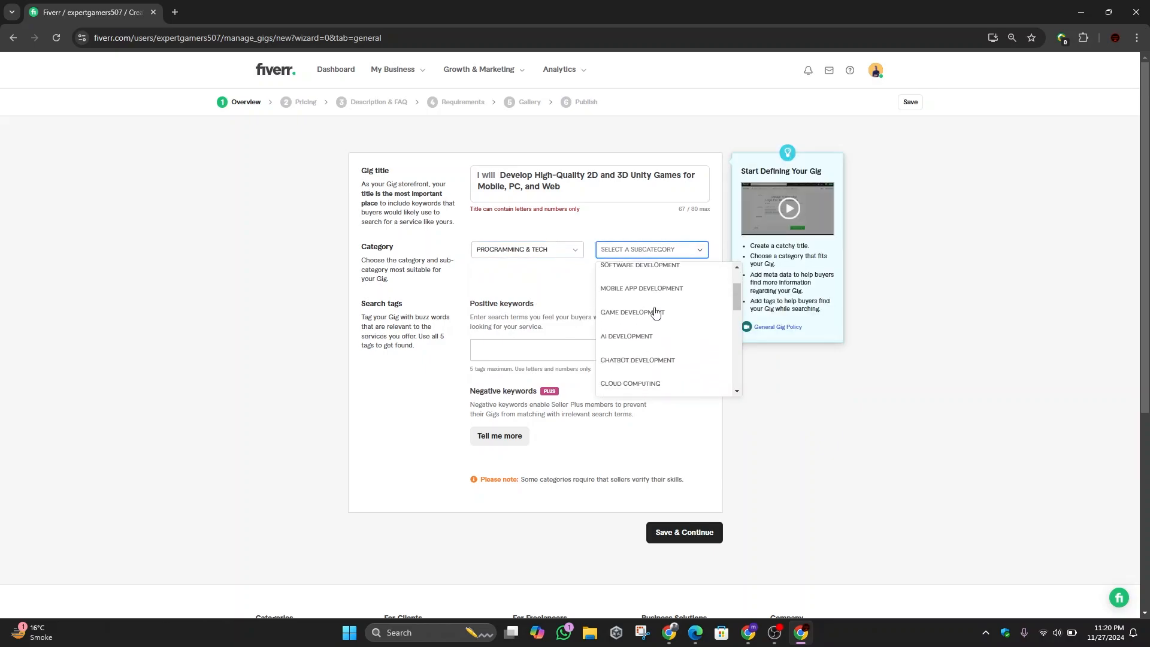
{"action": "left_click", "coordinate": [639, 313]}
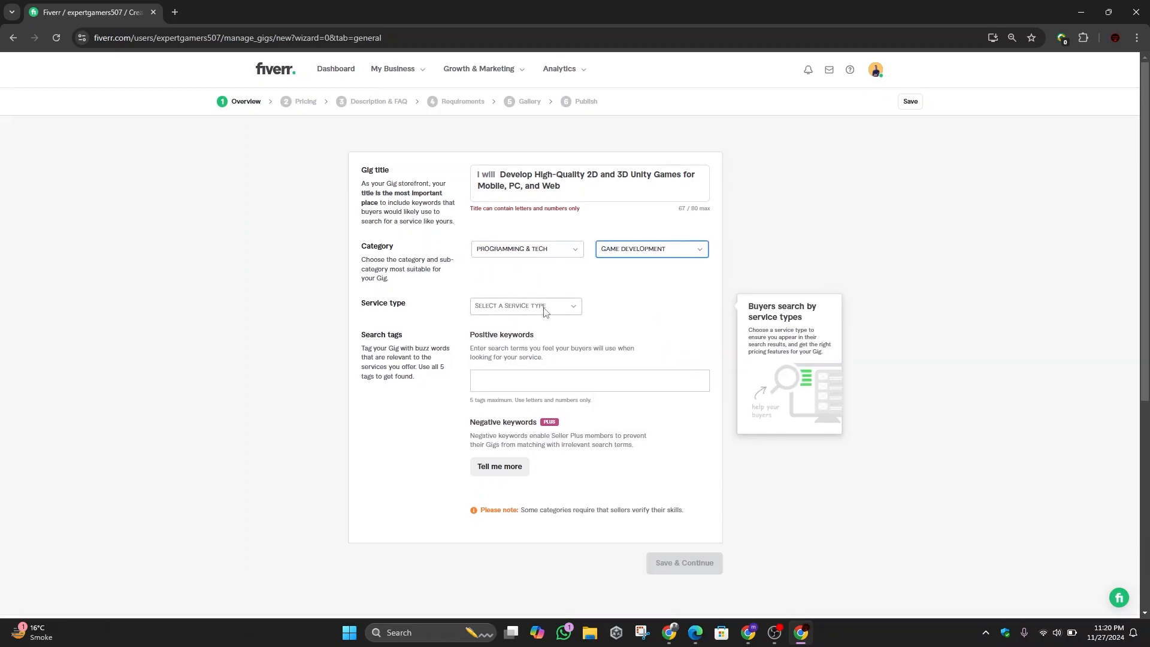
Step: Set the gig's service type to Full Game Creation
{"action": "scroll", "coordinate": [545, 308], "scroll_direction": "down", "scroll_amount": 1}
{"action": "left_click", "coordinate": [562, 255]}
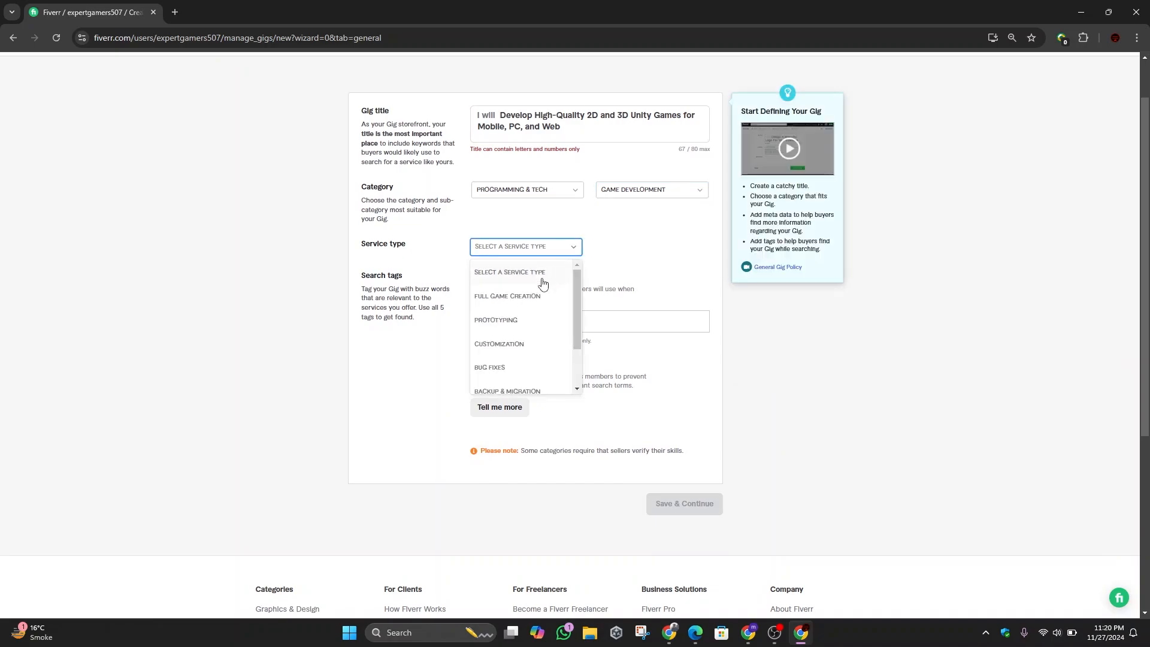
{"action": "left_click", "coordinate": [528, 302]}
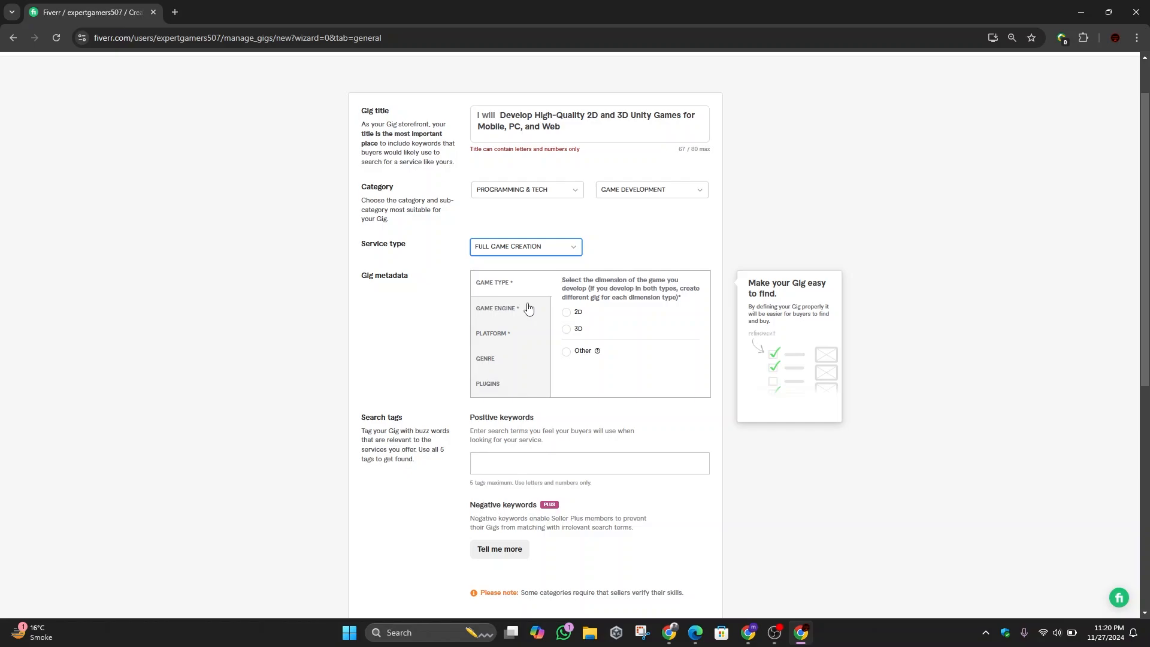
Step: In the gig metadata, set the game type to 3D and the engine to Unity, and select the first listed platform
{"action": "left_click", "coordinate": [566, 329]}
{"action": "left_click", "coordinate": [482, 309]}
{"action": "left_click", "coordinate": [587, 309]}
{"action": "left_click", "coordinate": [611, 358]}
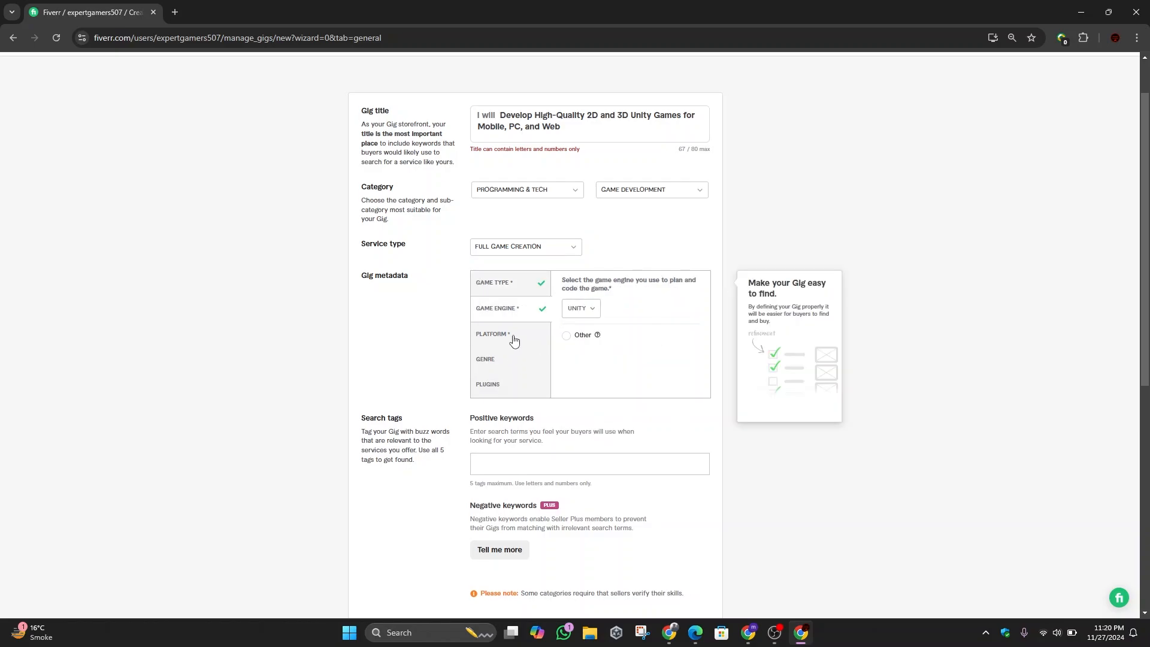
{"action": "left_click", "coordinate": [514, 337]}
{"action": "left_click", "coordinate": [567, 312]}
Step: Select the genres Action, Educational, Platformers, Racing and Simulation in the gig metadata
{"action": "left_click", "coordinate": [485, 359]}
{"action": "left_click", "coordinate": [566, 303]}
{"action": "left_click", "coordinate": [566, 354]}
{"action": "left_click", "coordinate": [566, 420]}
{"action": "left_click", "coordinate": [566, 454]}
{"action": "left_click", "coordinate": [566, 503]}
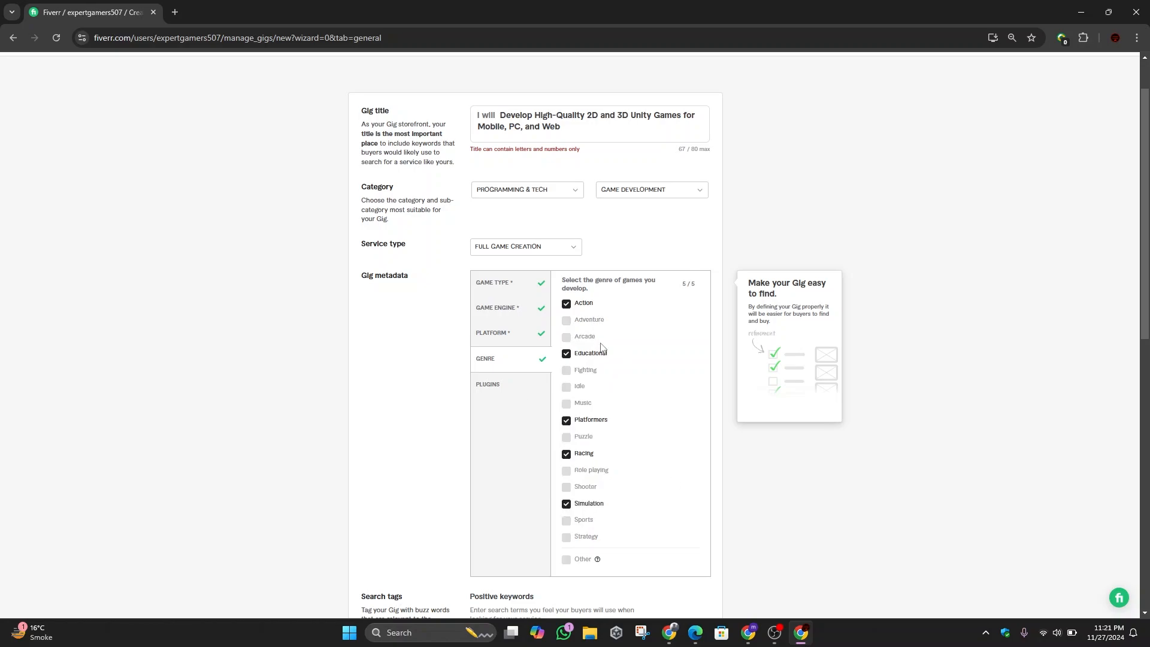
Step: Select the supported plugins Ads/Monetization, Animation, AR, Chat, Marketing, Billing/In-app purchasing and Social in the gig metadata
{"action": "left_click", "coordinate": [487, 384]}
{"action": "left_click", "coordinate": [566, 297]}
{"action": "left_click", "coordinate": [567, 330]}
{"action": "left_click", "coordinate": [567, 363]}
{"action": "left_click", "coordinate": [566, 380]}
{"action": "left_click", "coordinate": [566, 480]}
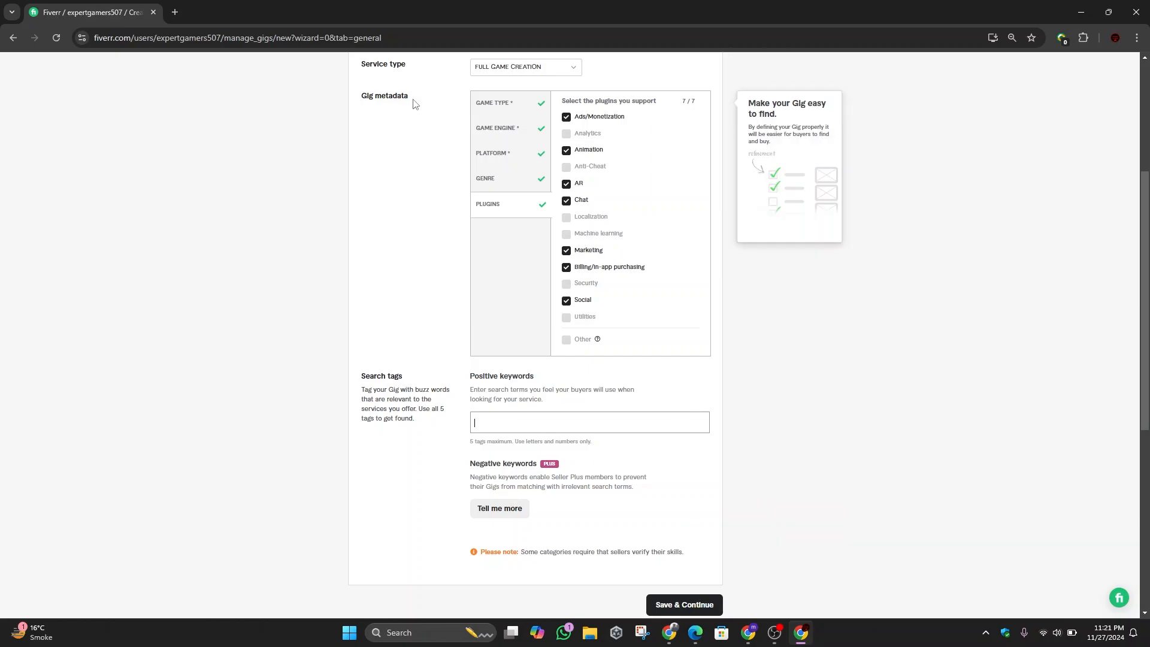
Step: Check the tags used by the top competing gigs and start the first positive keyword with "game"
{"action": "left_click", "coordinate": [748, 632]}
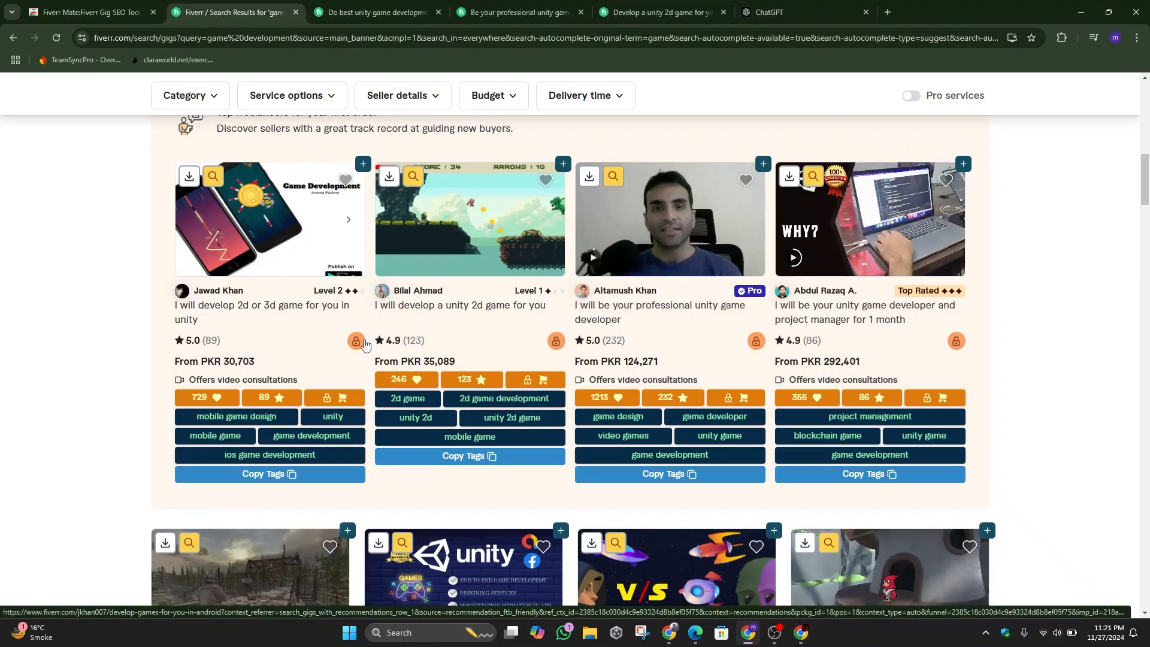
{"action": "scroll", "coordinate": [419, 383], "scroll_direction": "up", "scroll_amount": 10}
{"action": "scroll", "coordinate": [242, 394], "scroll_direction": "down", "scroll_amount": 10}
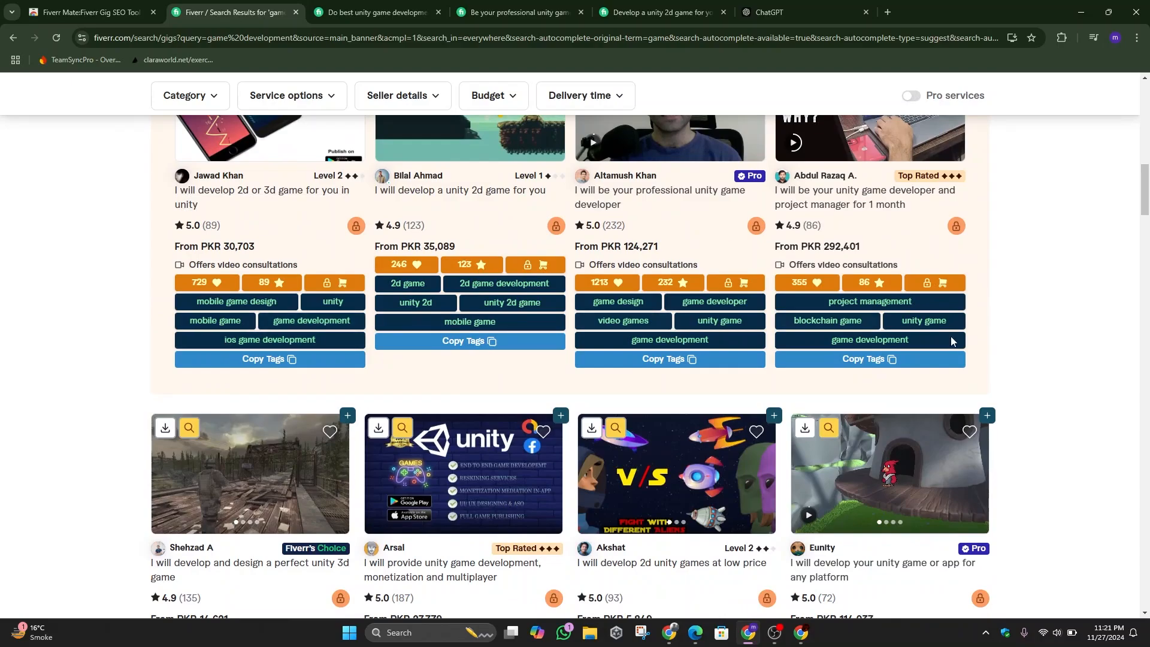
{"action": "key", "text": "alt+Tab"}
{"action": "type", "text": "gae"}
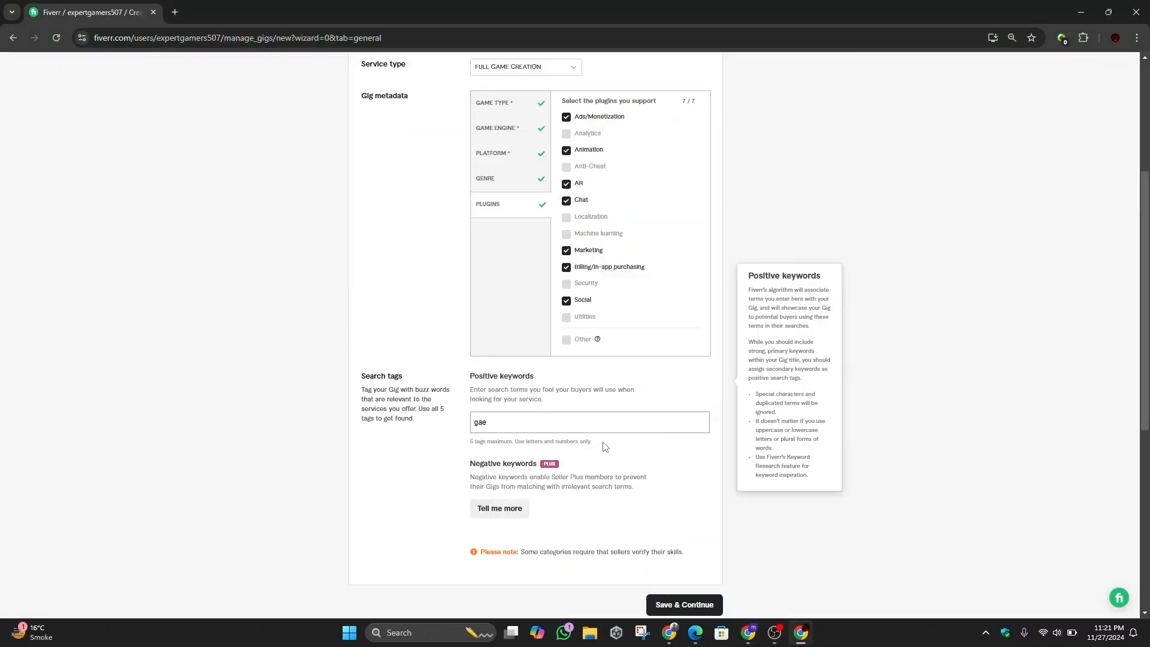
{"action": "key", "text": "BackSpace"}
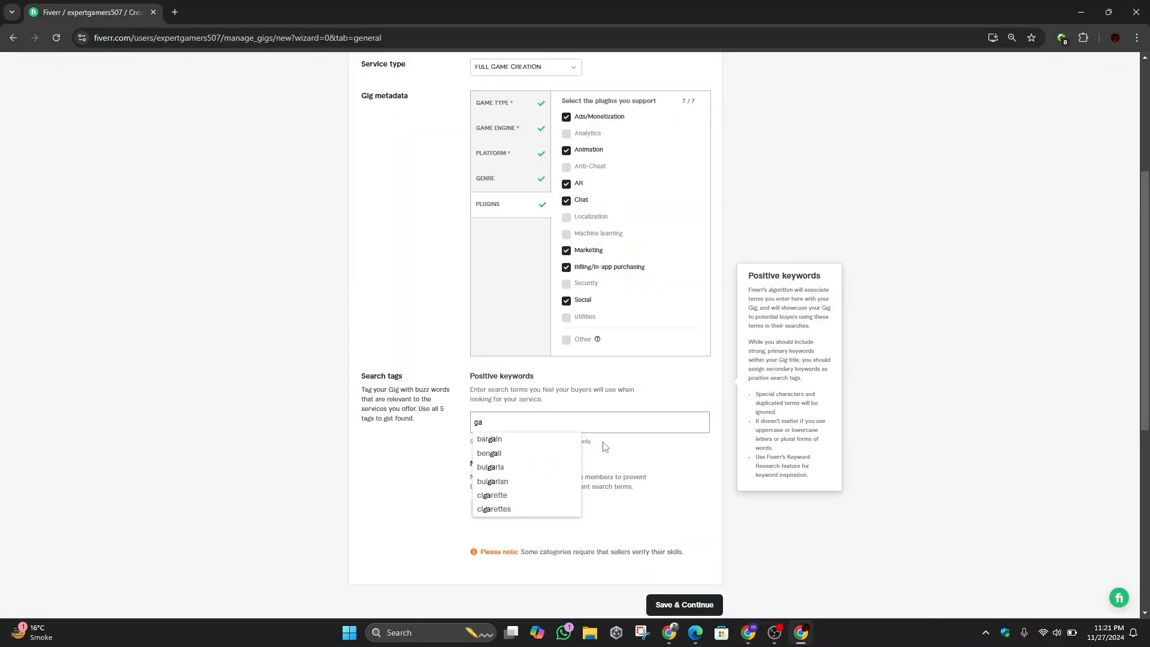
{"action": "type", "text": "me"}
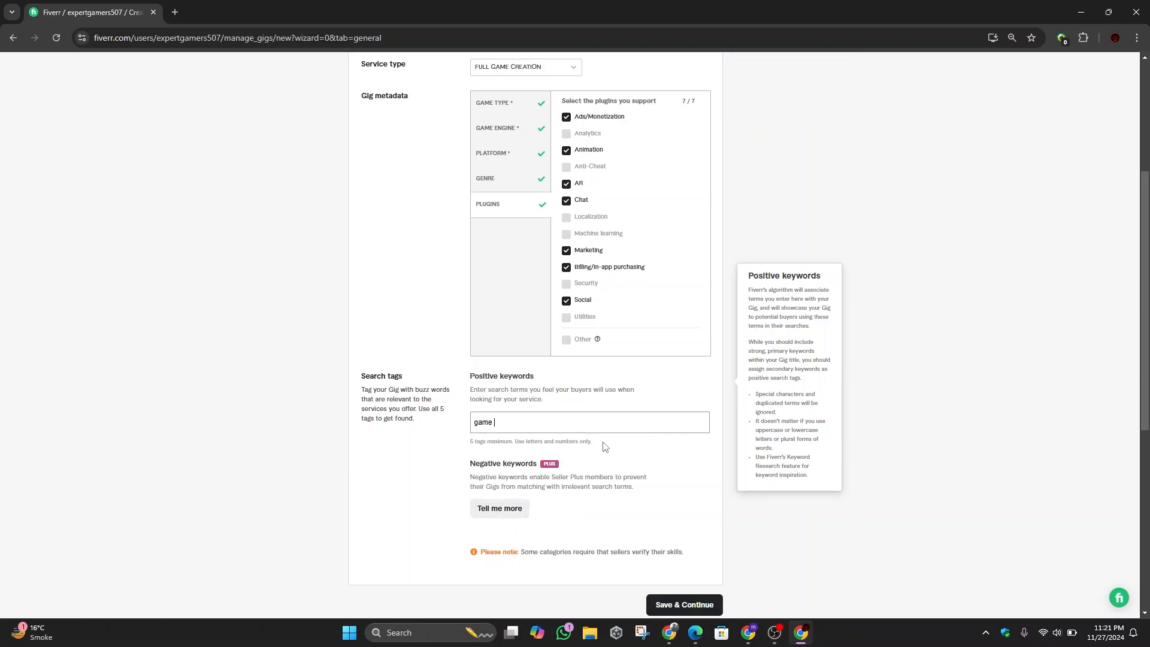
{"action": "key", "text": "BackSpace"}
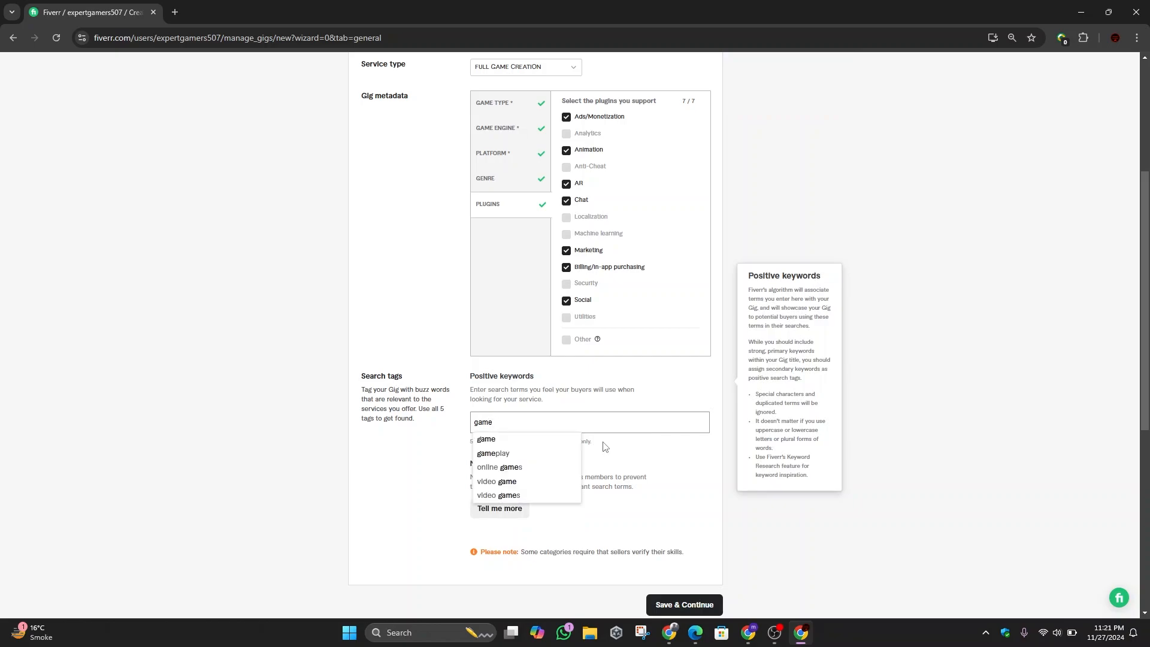
Step: Consult the Keyword Explorer tags and add "game development" as the first positive keyword of the gig
{"action": "key", "text": "alt+Tab"}
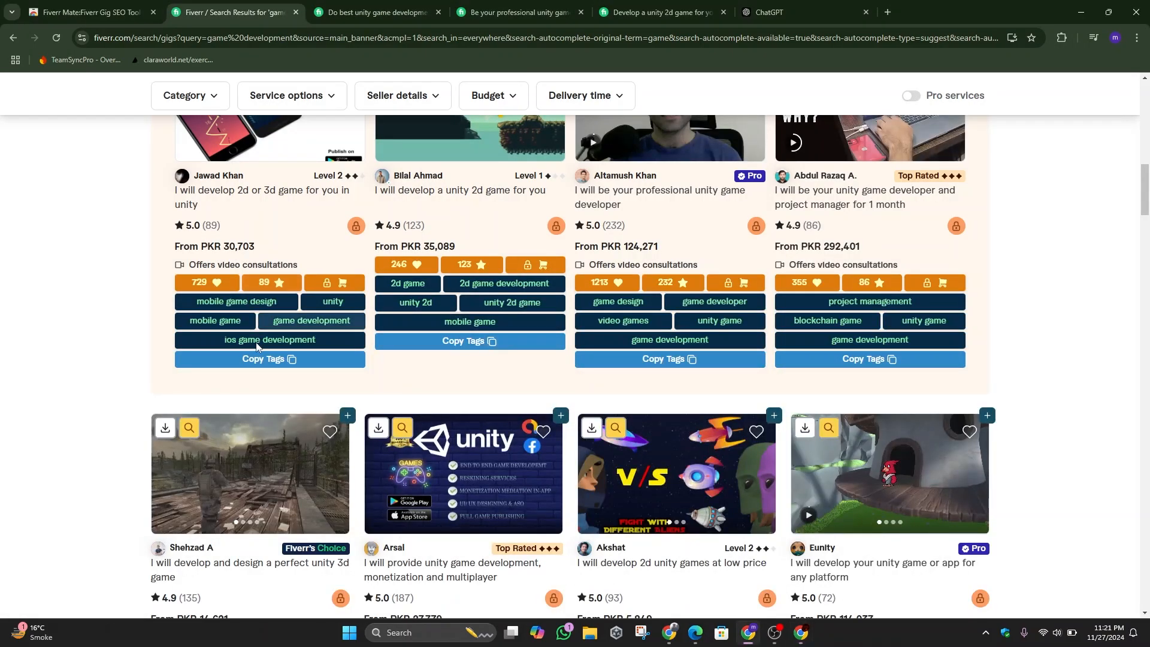
{"action": "scroll", "coordinate": [264, 349], "scroll_direction": "up", "scroll_amount": 5}
{"action": "scroll", "coordinate": [278, 358], "scroll_direction": "up", "scroll_amount": 7}
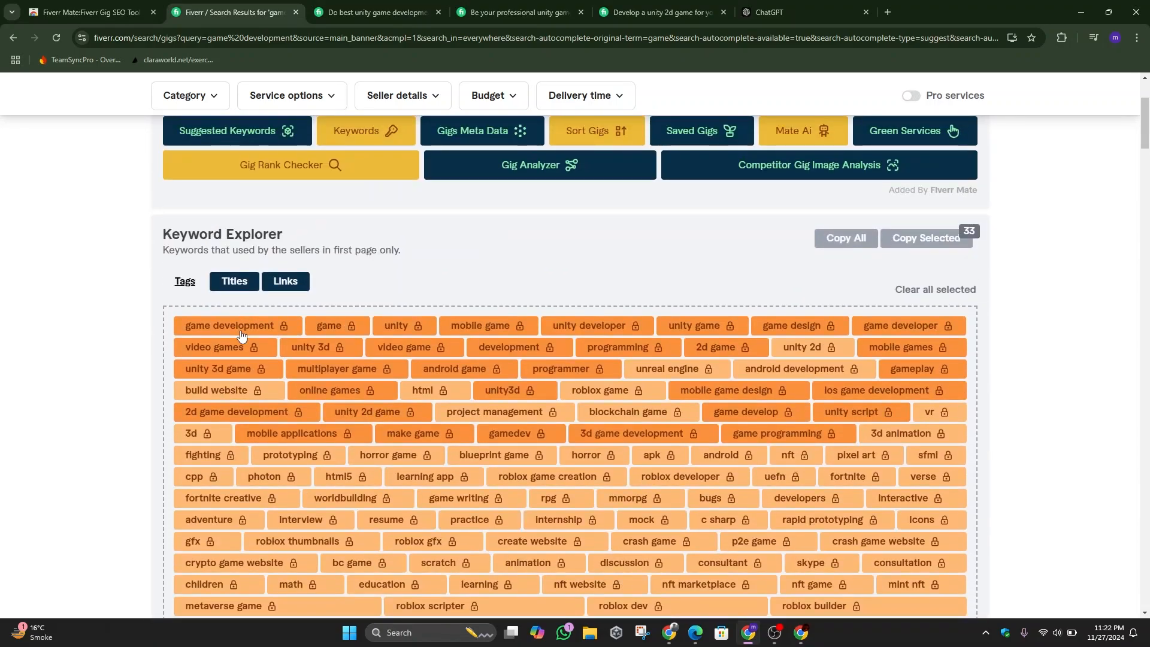
{"action": "left_click", "coordinate": [258, 330]}
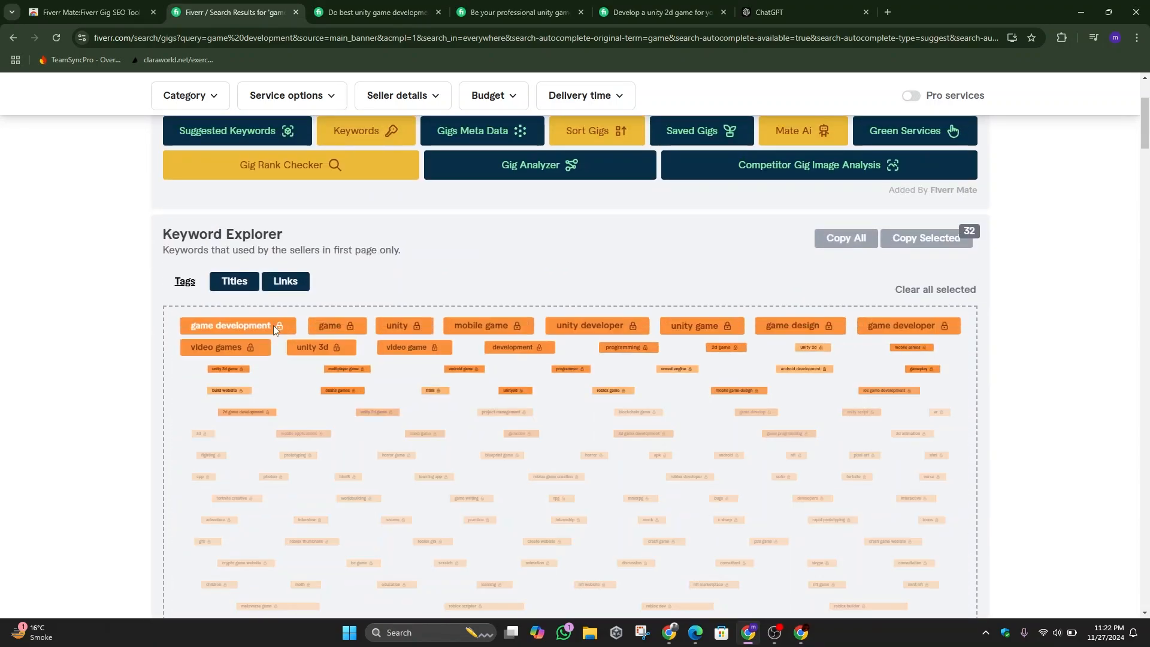
{"action": "key", "text": "alt+Tab"}
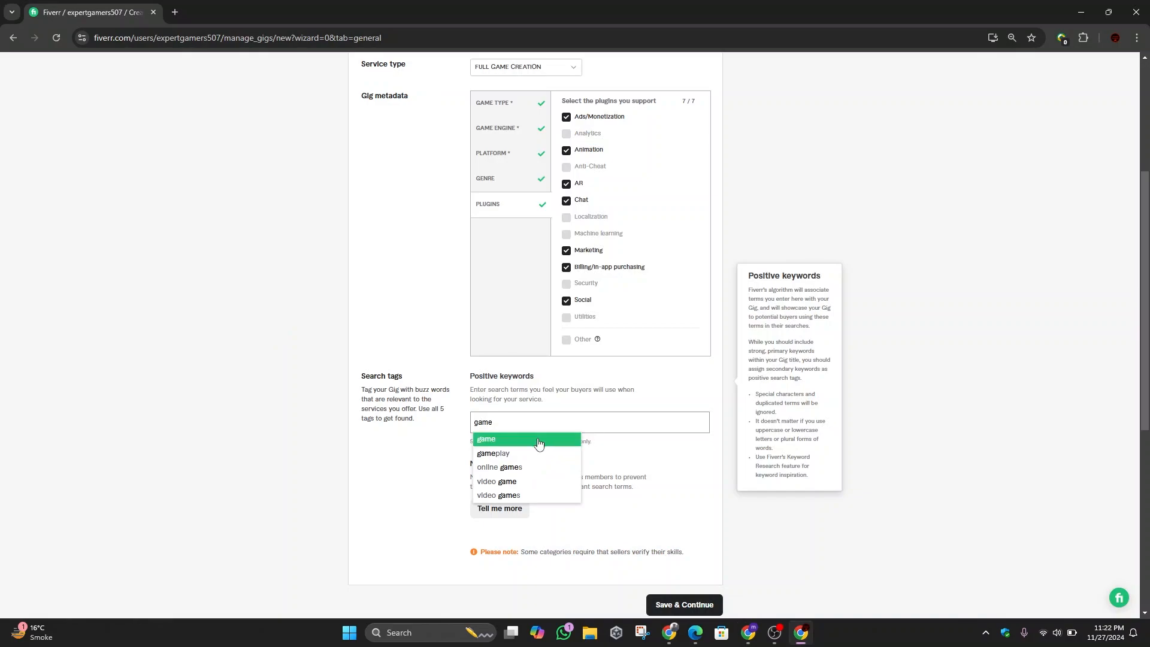
{"action": "left_click", "coordinate": [538, 443]}
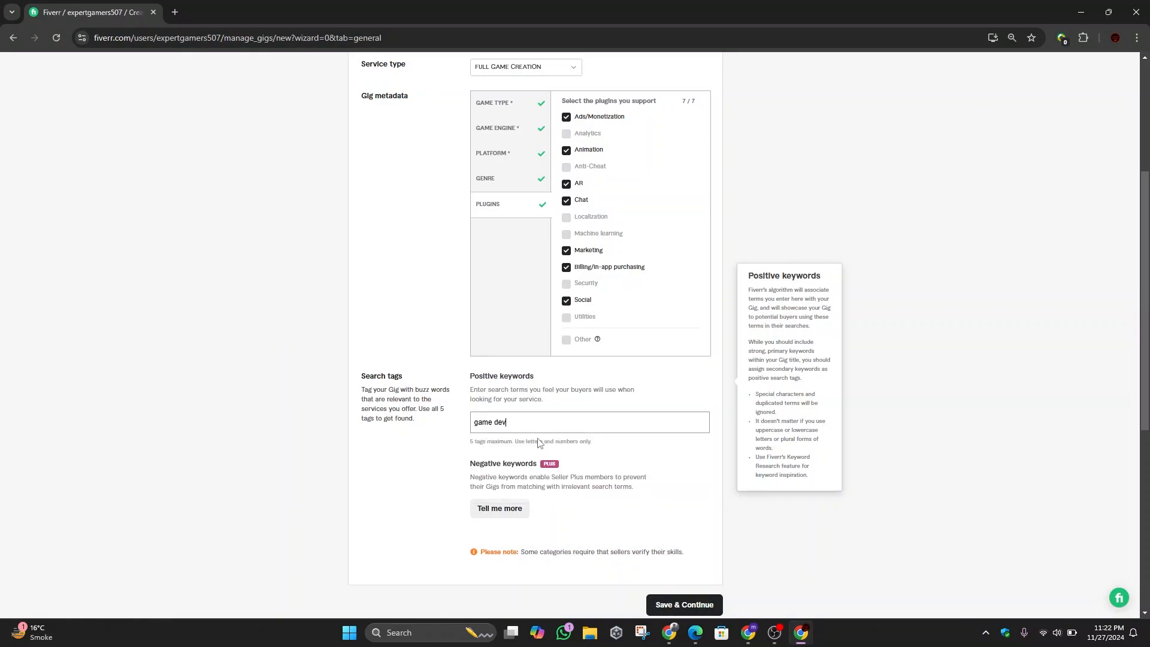
{"action": "key", "text": "Return"}
Step: Check the Keyword Explorer list again and add "unity" as the second positive keyword
{"action": "key", "text": "alt+Tab"}
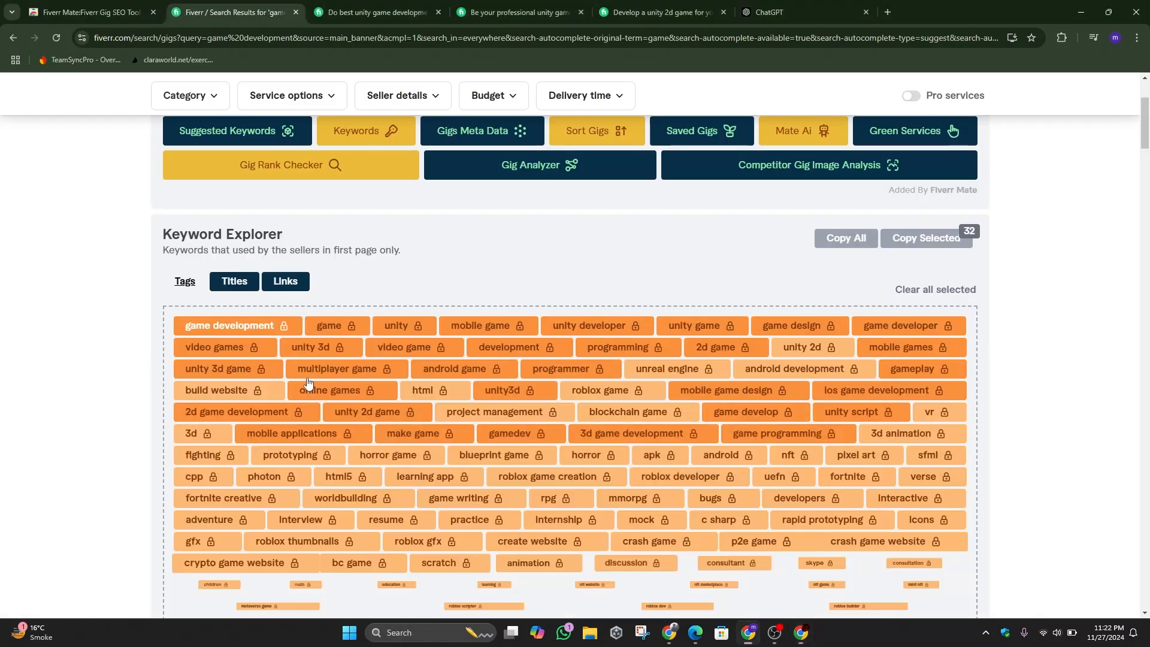
{"action": "key", "text": "alt+Tab"}
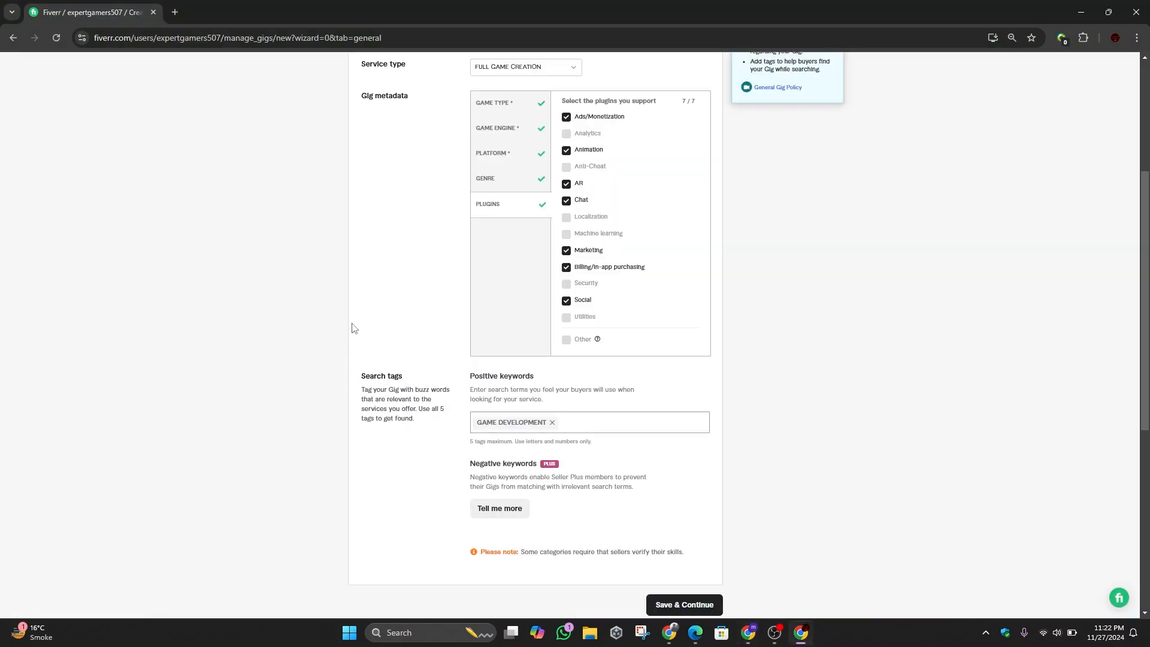
{"action": "type", "text": "unity"}
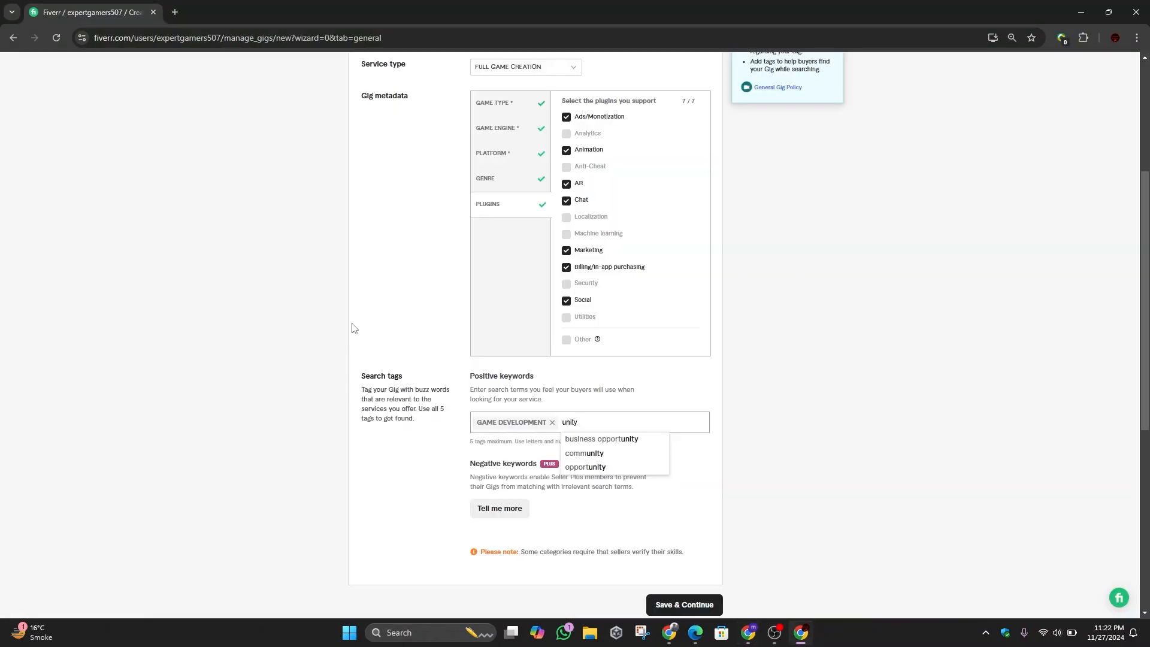
{"action": "key", "text": "Return"}
Step: Check the Keyword Explorer tags and add "mobile game" as the third positive keyword of the gig
{"action": "key", "text": "alt+Tab"}
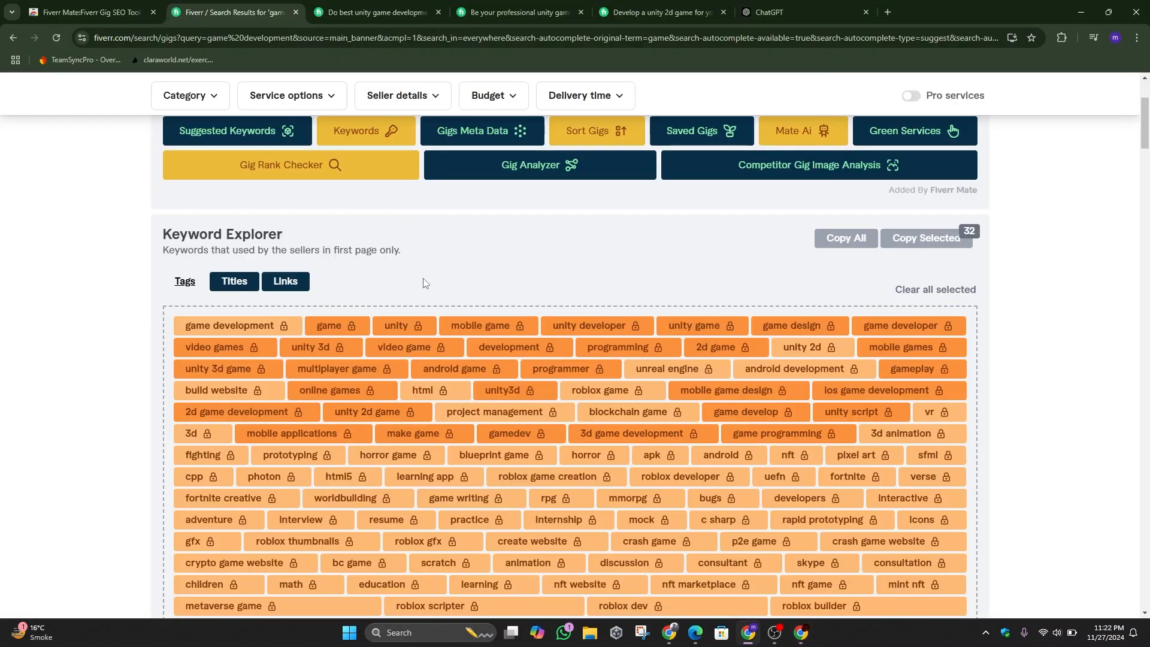
{"action": "key", "text": "alt+Tab"}
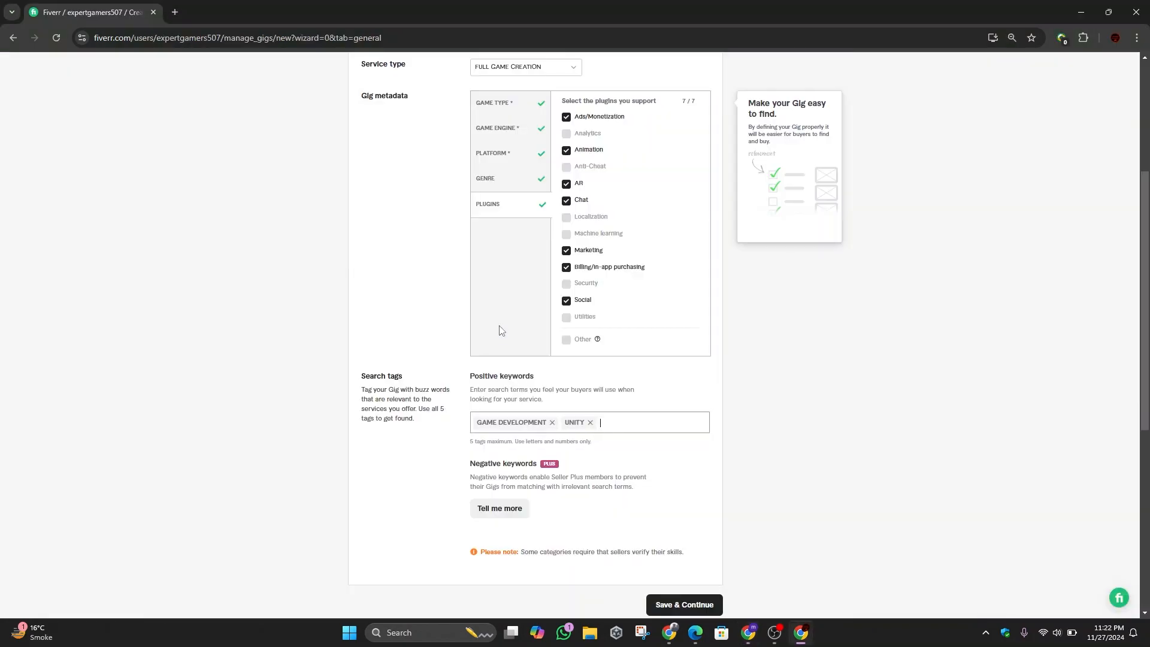
{"action": "type", "text": "mobile"}
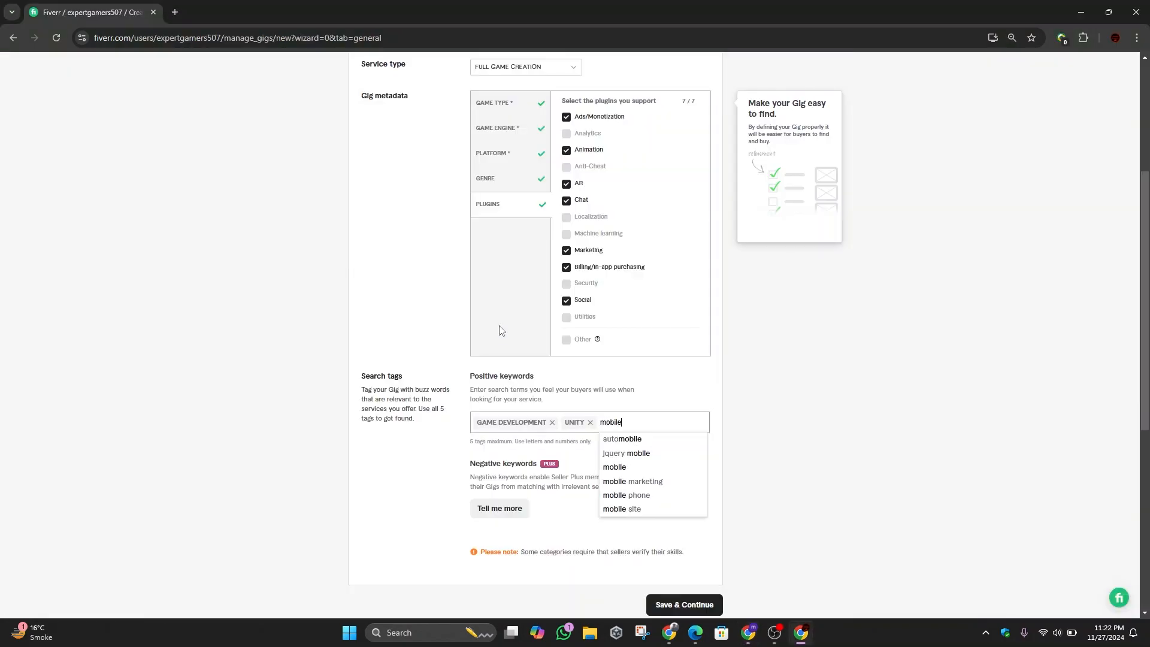
{"action": "type", "text": " ag"}
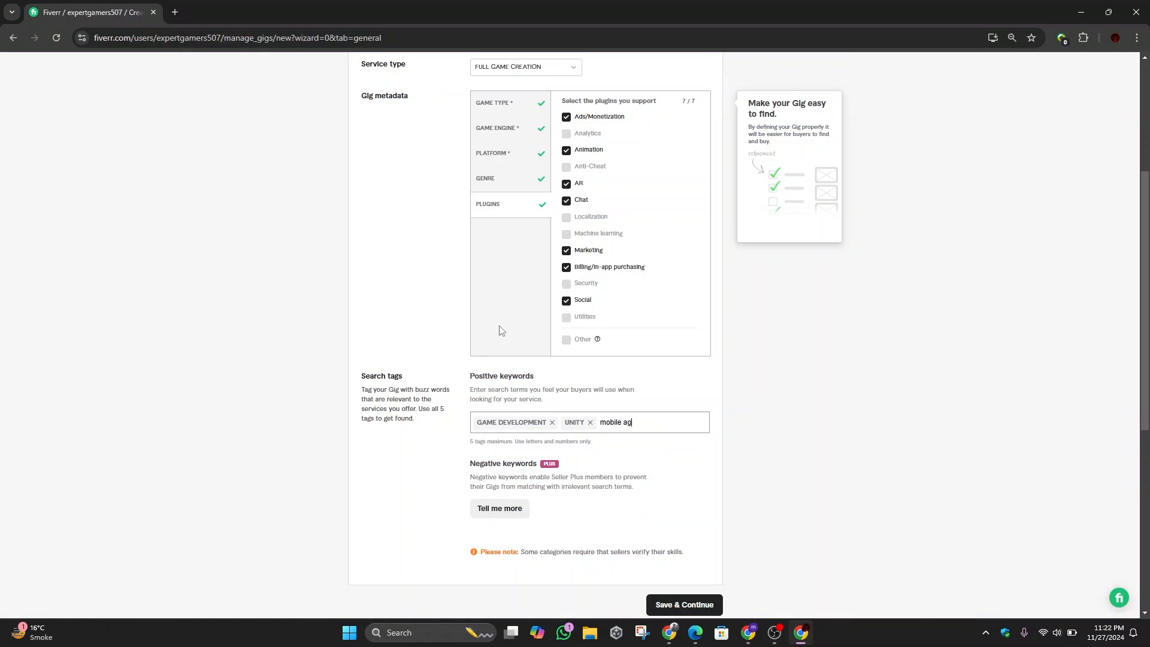
{"action": "key", "text": "BackSpace"}
{"action": "key", "text": "BackSpace"}
{"action": "type", "text": "game"}
{"action": "key", "text": "Return"}
{"action": "left_click_drag", "start_coordinate": [471, 441], "coordinate": [485, 440]}
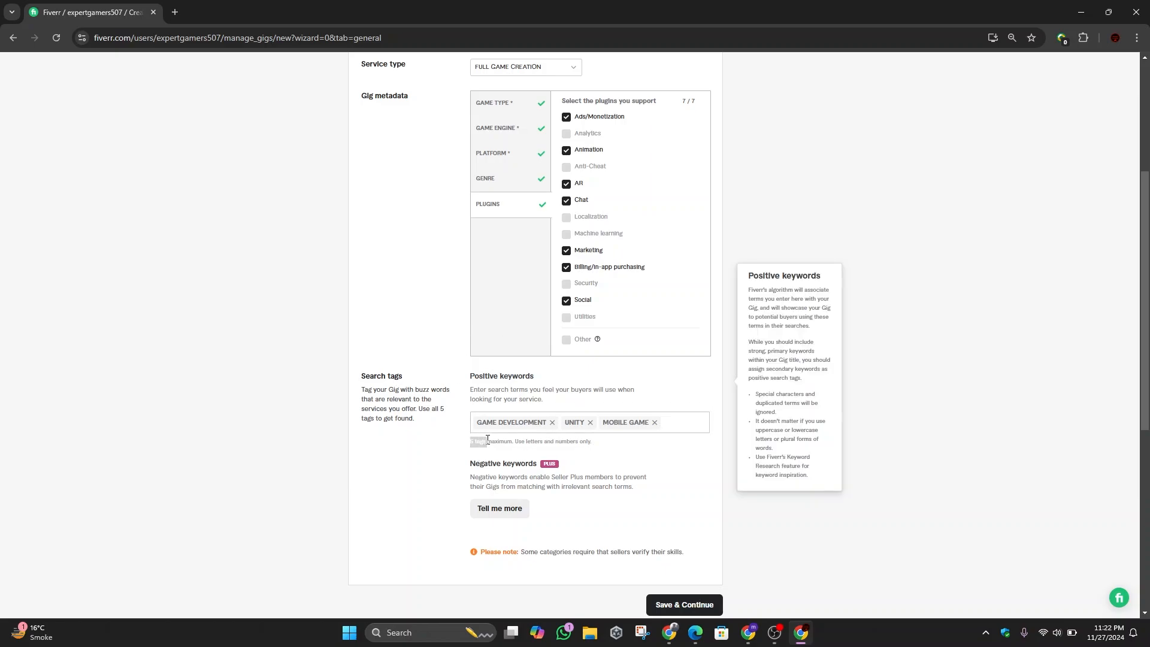
Step: Look through the Keyword Explorer tags again and add "game" as the fourth positive keyword
{"action": "key", "text": "alt+Tab"}
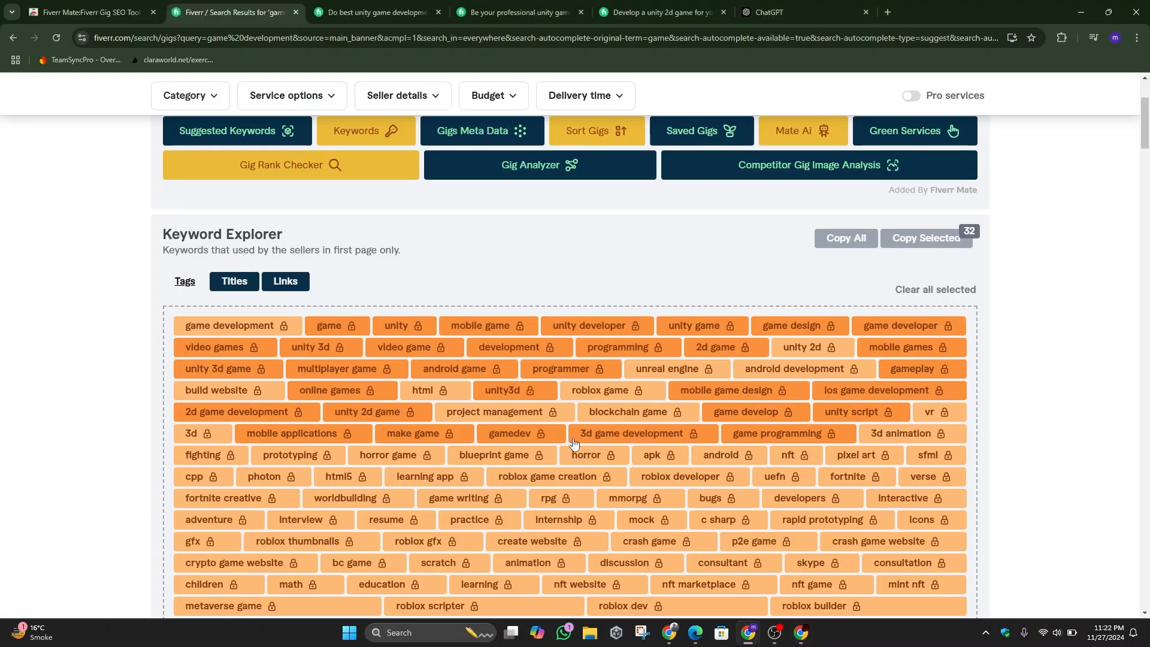
{"action": "scroll", "coordinate": [573, 443], "scroll_direction": "down", "scroll_amount": 1}
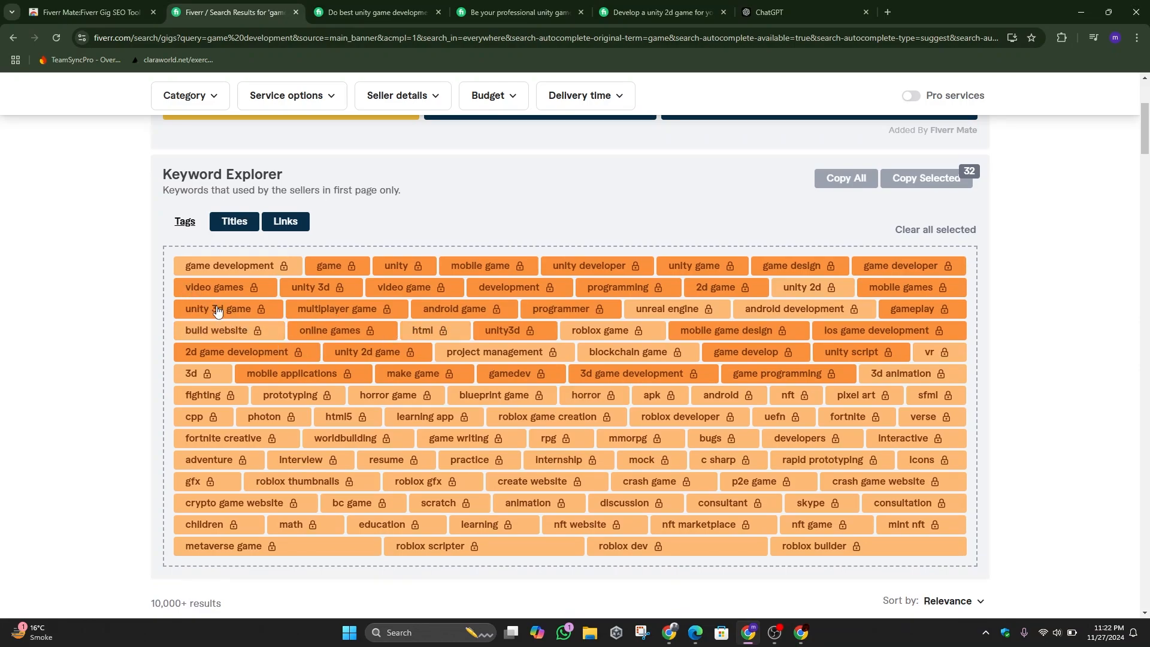
{"action": "key", "text": "alt+Tab"}
{"action": "left_click", "coordinate": [677, 423]}
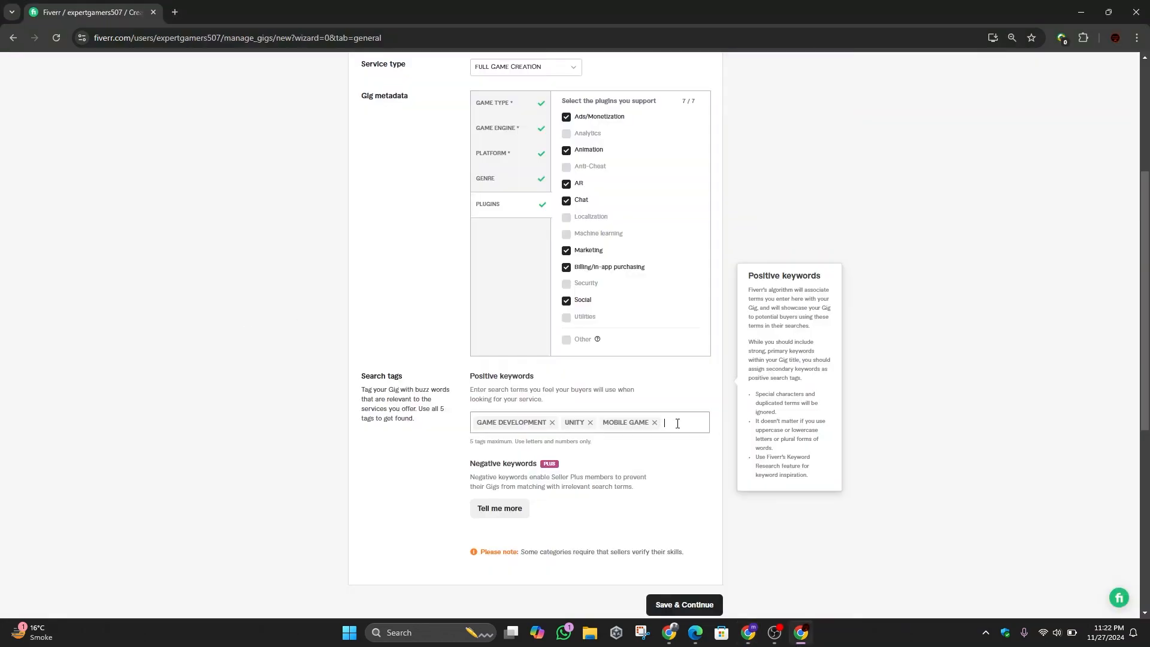
{"action": "type", "text": "unity"}
{"action": "key", "text": "BackSpace"}
{"action": "key", "text": "BackSpace"}
{"action": "key", "text": "BackSpace"}
{"action": "key", "text": "BackSpace"}
{"action": "type", "text": "game"}
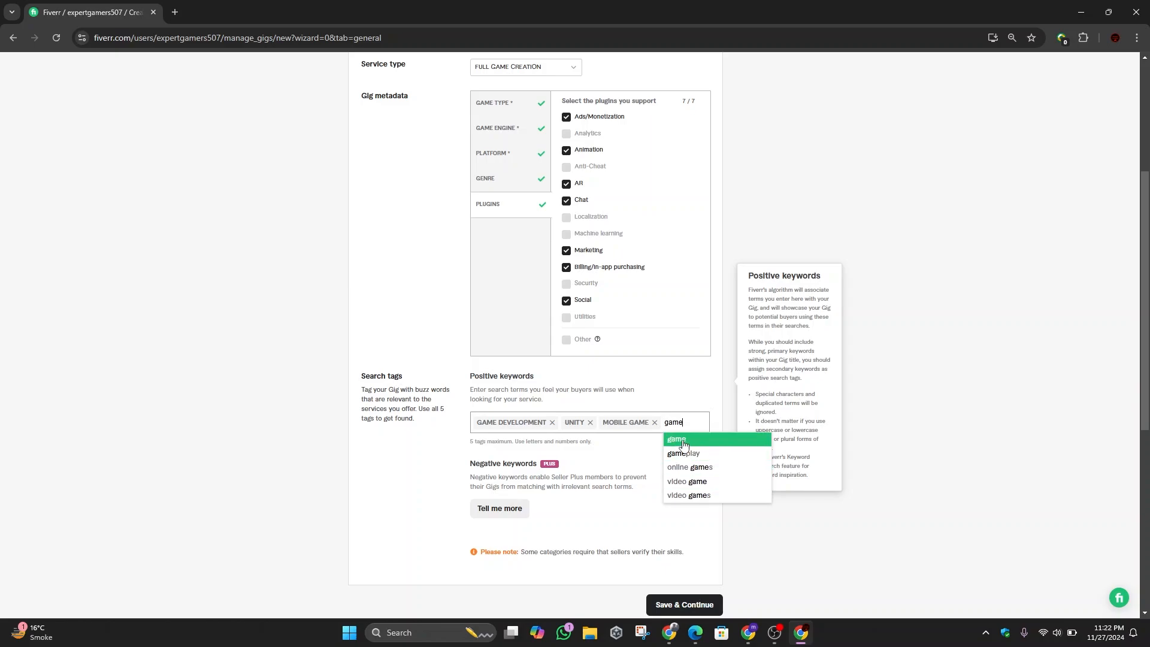
{"action": "left_click", "coordinate": [683, 442]}
Step: Add "video game" as the fifth positive keyword and proceed to the gig's pricing stage
{"action": "type", "text": "g"}
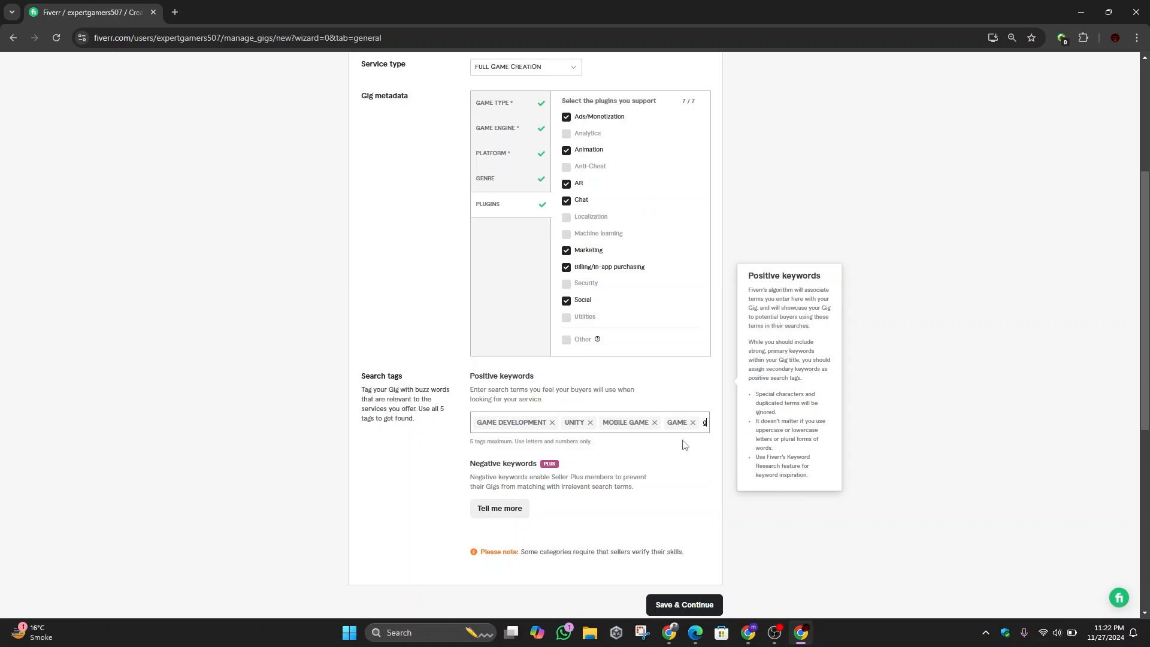
{"action": "type", "text": "ame"}
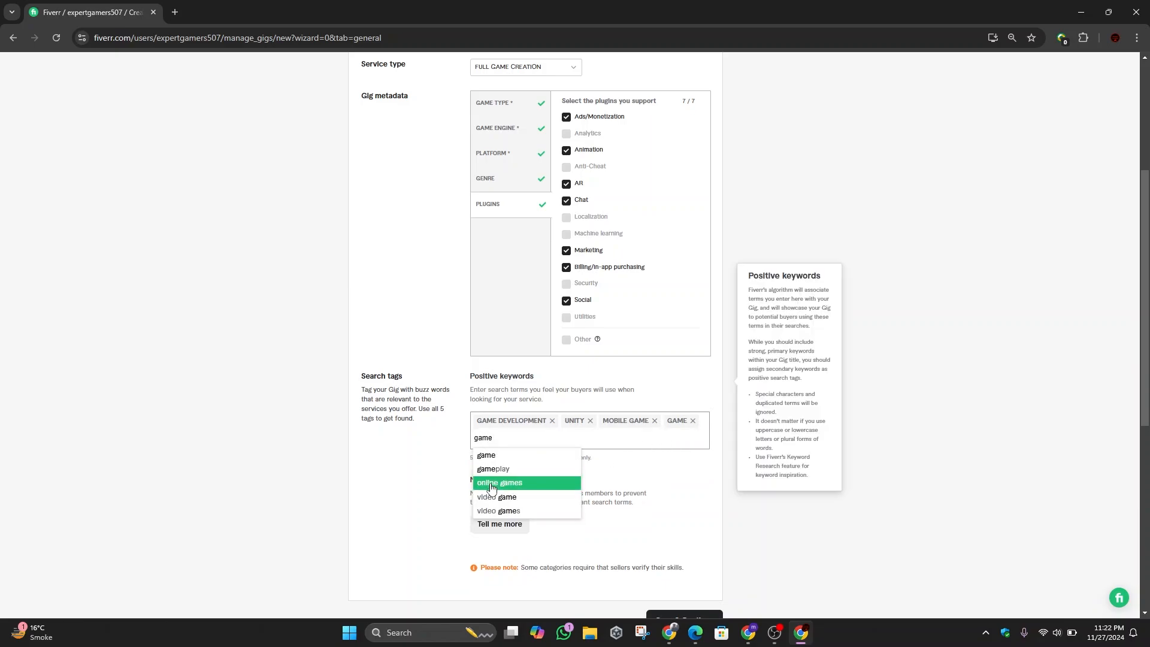
{"action": "left_click", "coordinate": [510, 498]}
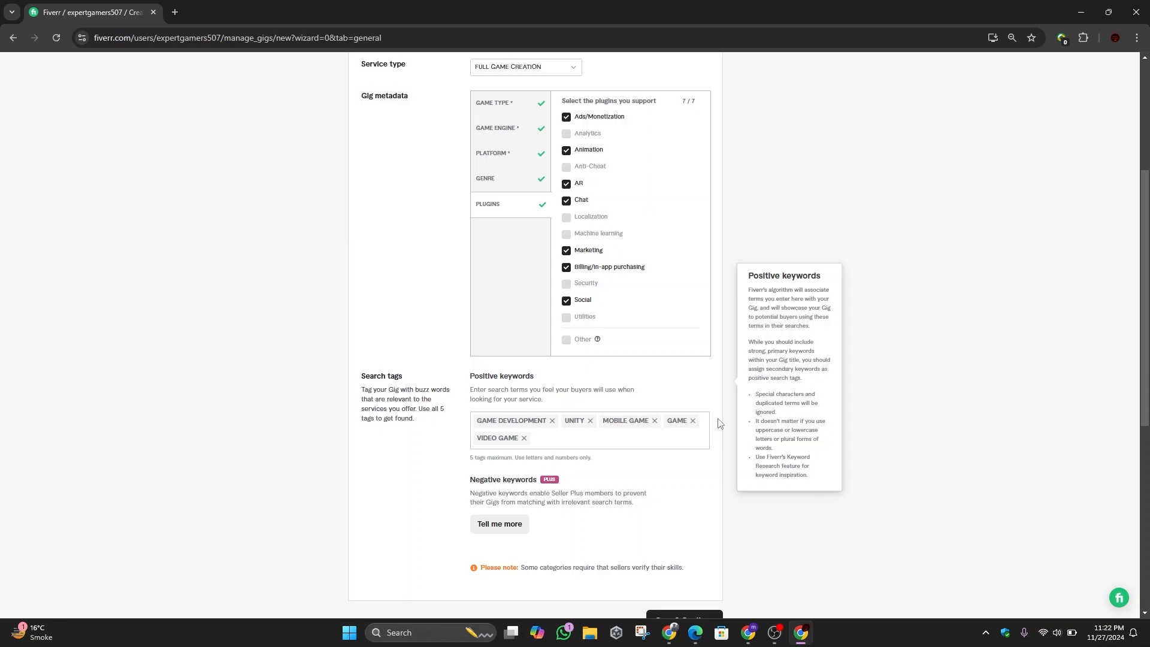
{"action": "scroll", "coordinate": [600, 446], "scroll_direction": "down", "scroll_amount": 2}
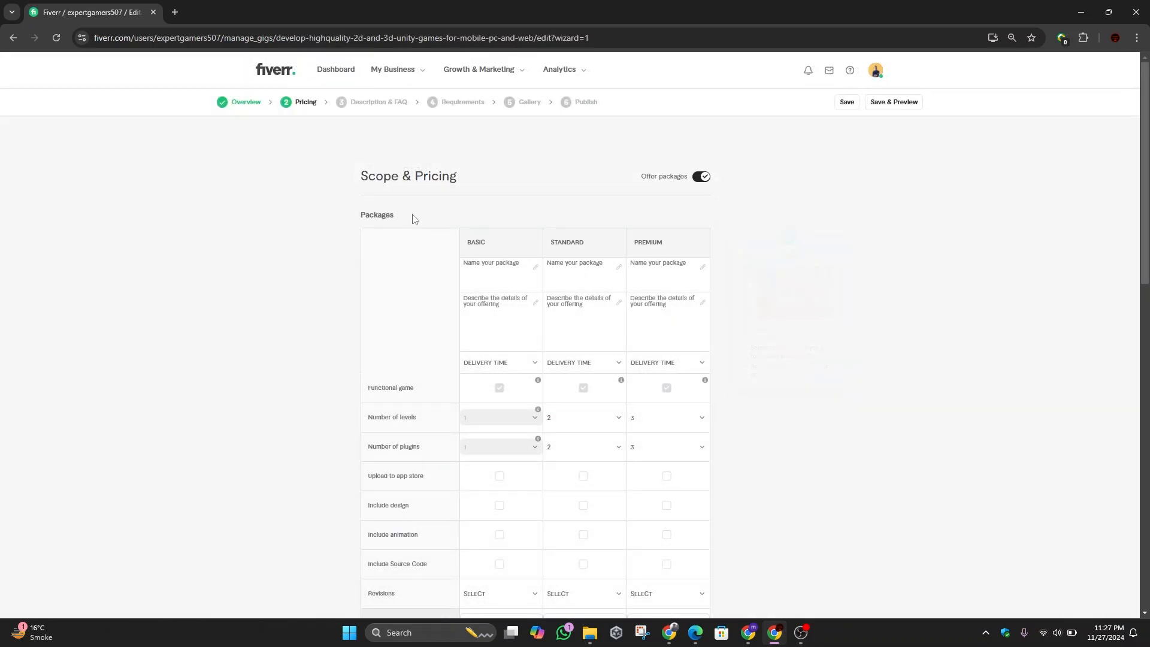
Step: Review the scope and pricing fields and open the competing gig "I will develop 2d or 3d game for you in unity" to examine its packages
{"action": "scroll", "coordinate": [882, 251], "scroll_direction": "down", "scroll_amount": 1}
{"action": "scroll", "coordinate": [882, 251], "scroll_direction": "down", "scroll_amount": 2}
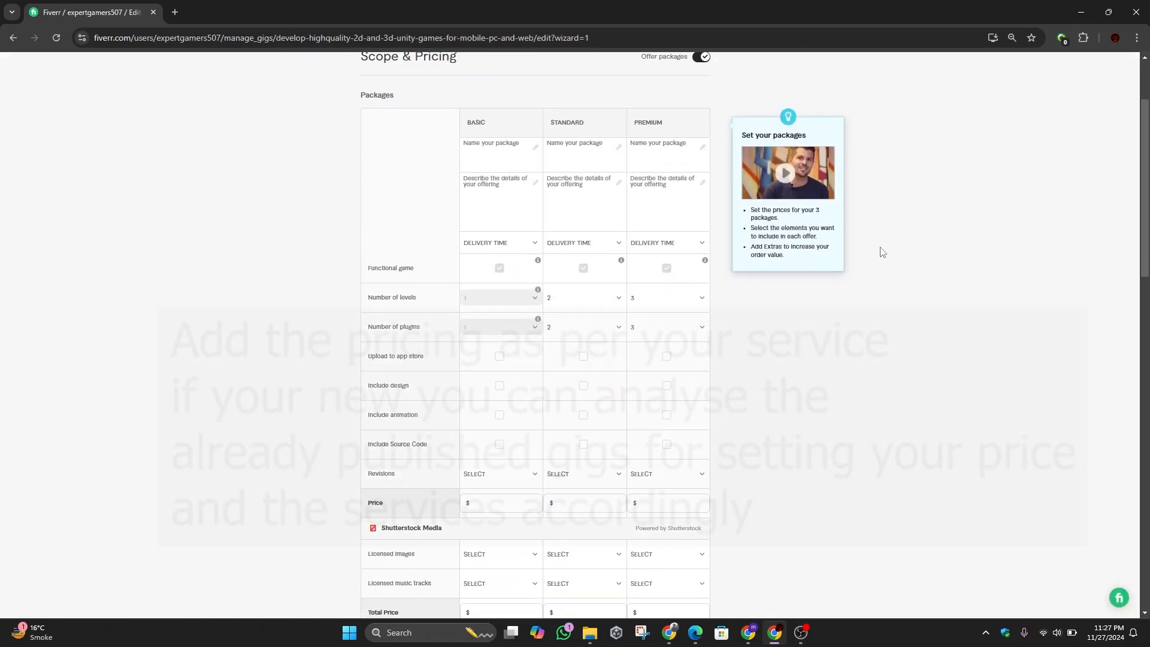
{"action": "scroll", "coordinate": [760, 315], "scroll_direction": "up", "scroll_amount": 1}
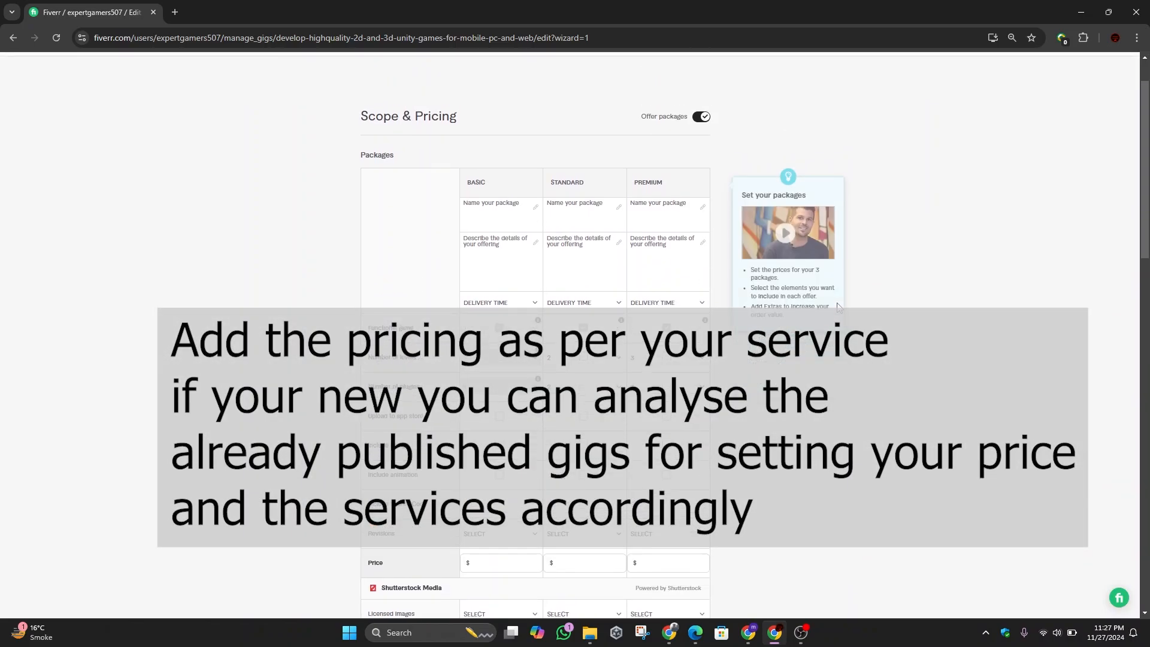
{"action": "scroll", "coordinate": [837, 306], "scroll_direction": "up", "scroll_amount": 1}
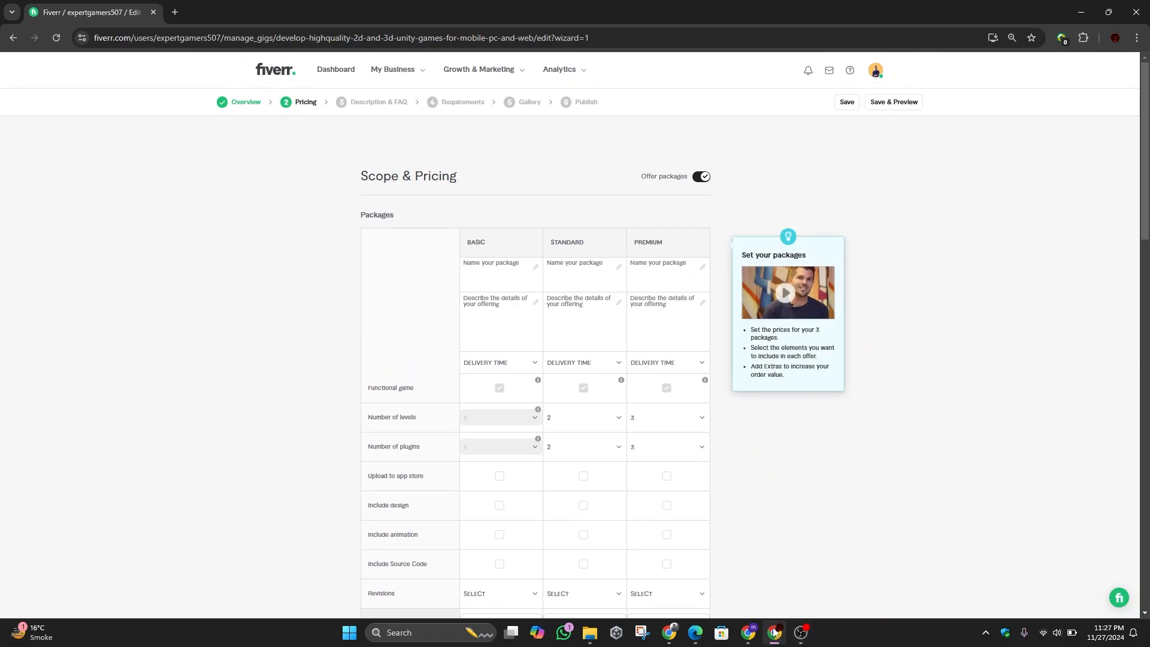
{"action": "left_click", "coordinate": [752, 636]}
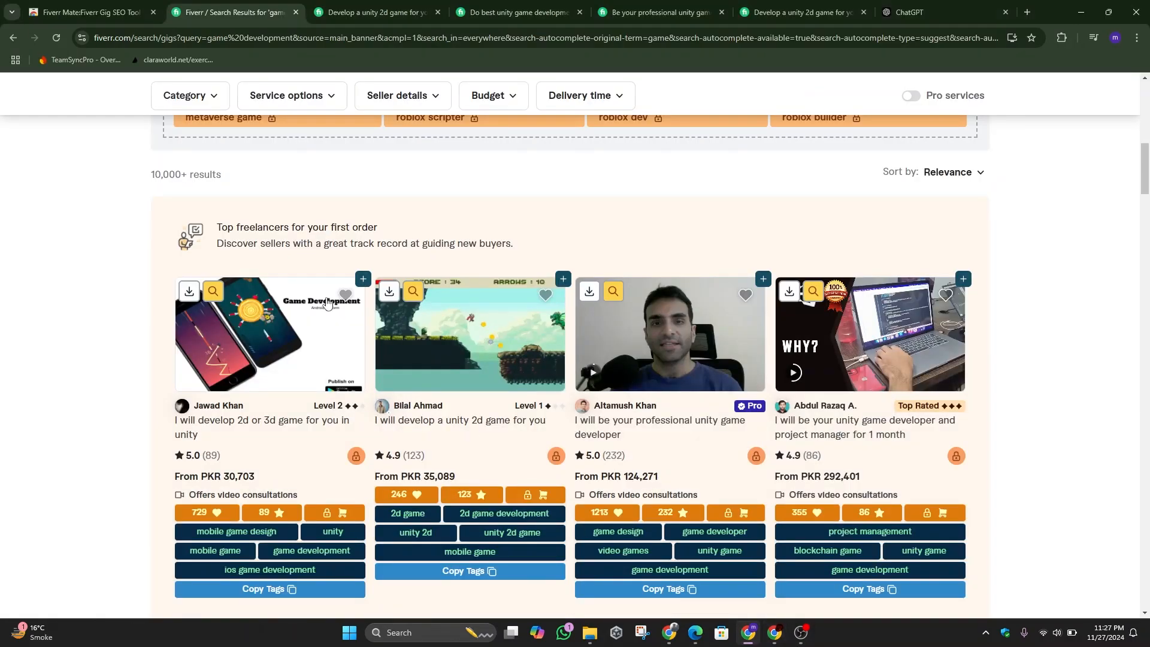
{"action": "left_click", "coordinate": [255, 367]}
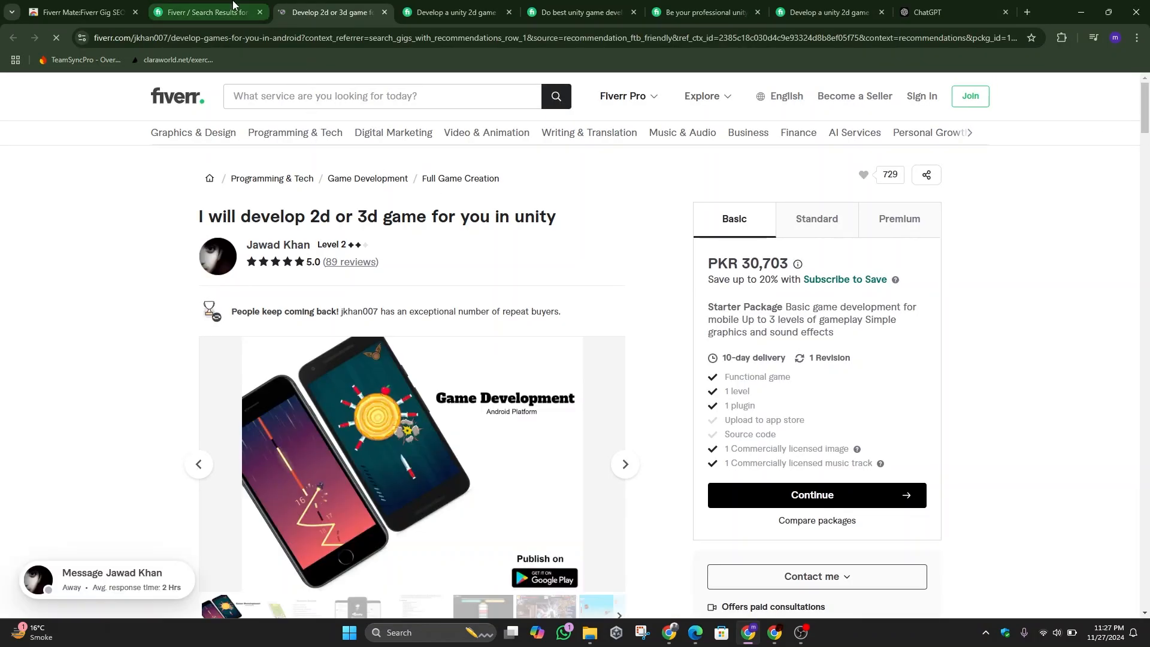
{"action": "left_click", "coordinate": [207, 12]}
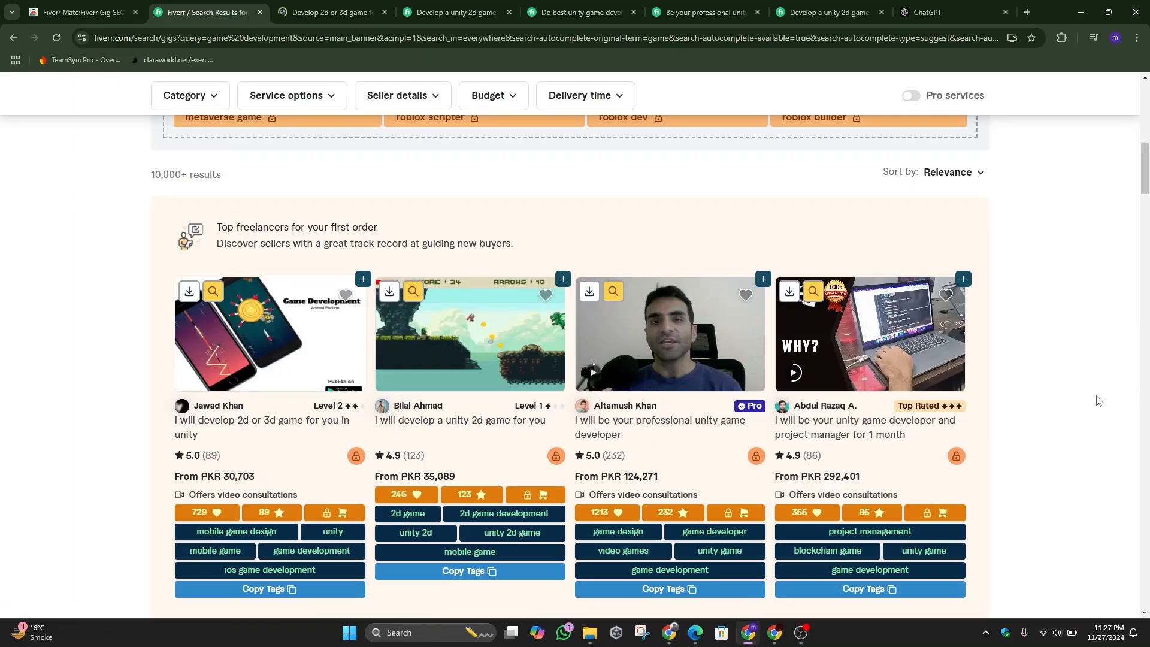
{"action": "left_click", "coordinate": [332, 12]}
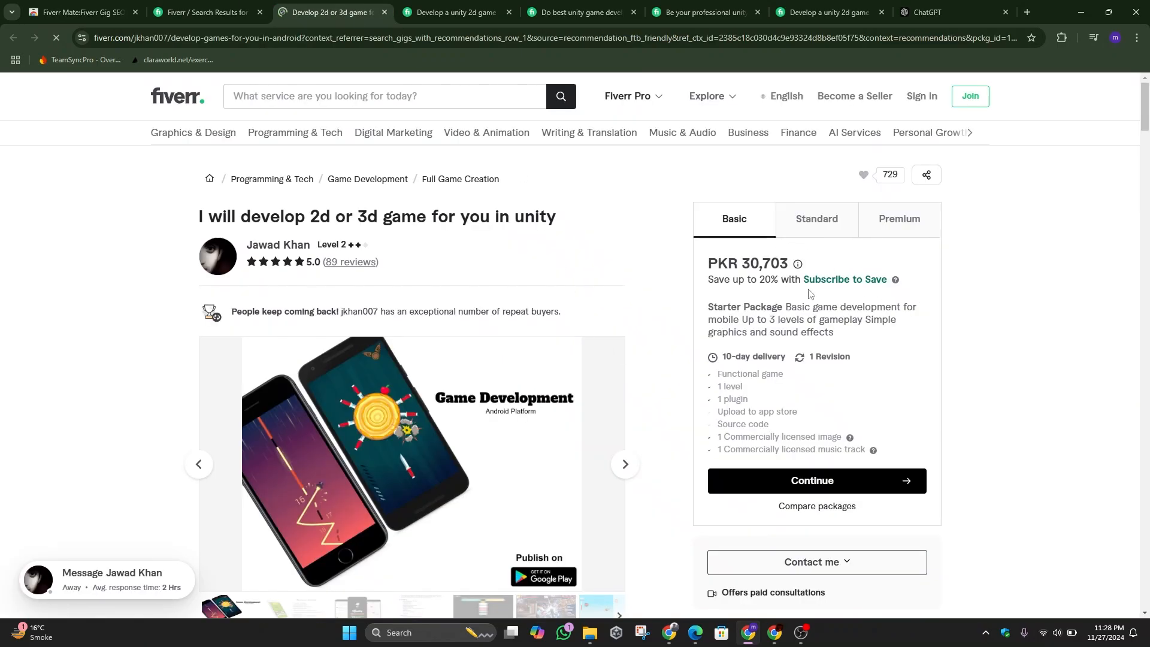
{"action": "left_click_drag", "start_coordinate": [721, 226], "coordinate": [746, 229]}
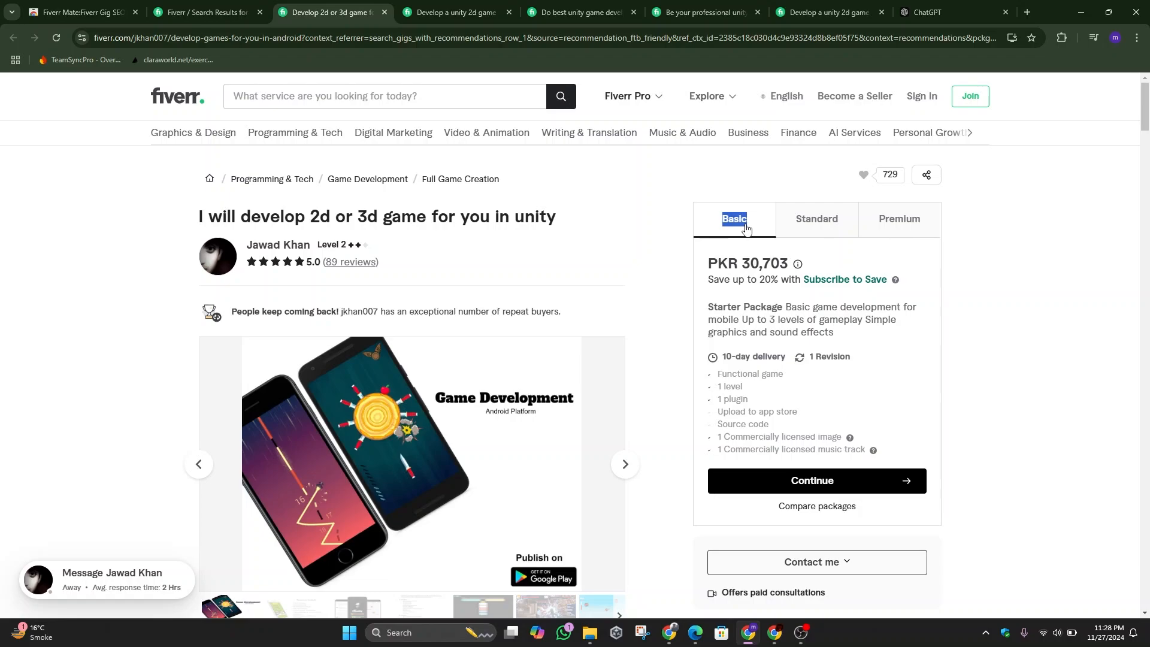
Step: Name the three gig packages Basic, Standard and Premium, following the package names of the competing gig
{"action": "key", "text": "alt+Tab"}
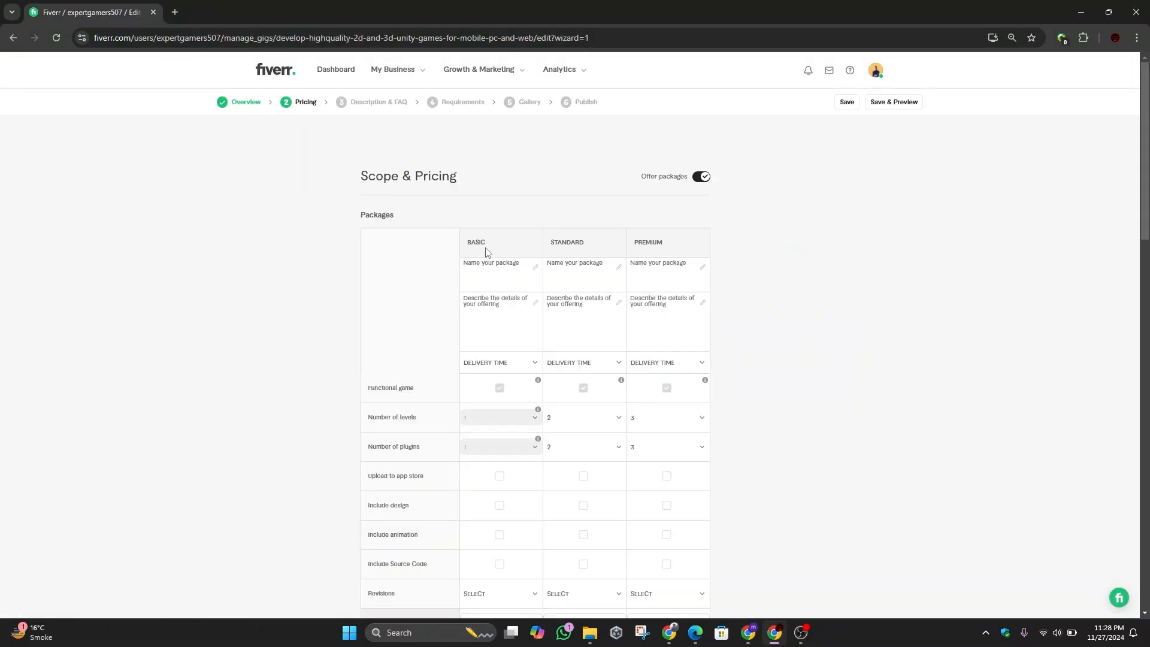
{"action": "key", "text": "alt+Tab"}
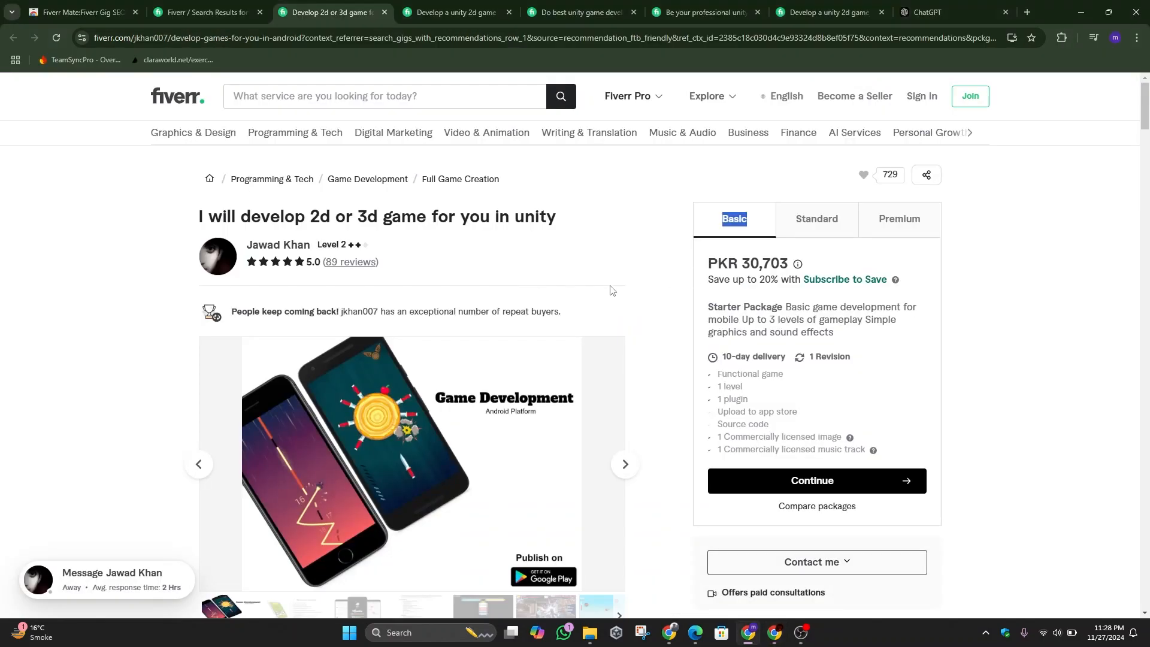
{"action": "key", "text": "alt+Tab"}
{"action": "type", "text": "Basic"}
{"action": "key", "text": "alt+Tab"}
{"action": "left_click", "coordinate": [817, 219]}
{"action": "key", "text": "alt+Tab"}
{"action": "left_click", "coordinate": [575, 265]}
{"action": "type", "text": "Standard"}
{"action": "key", "text": "alt+Tab"}
{"action": "left_click", "coordinate": [901, 220]}
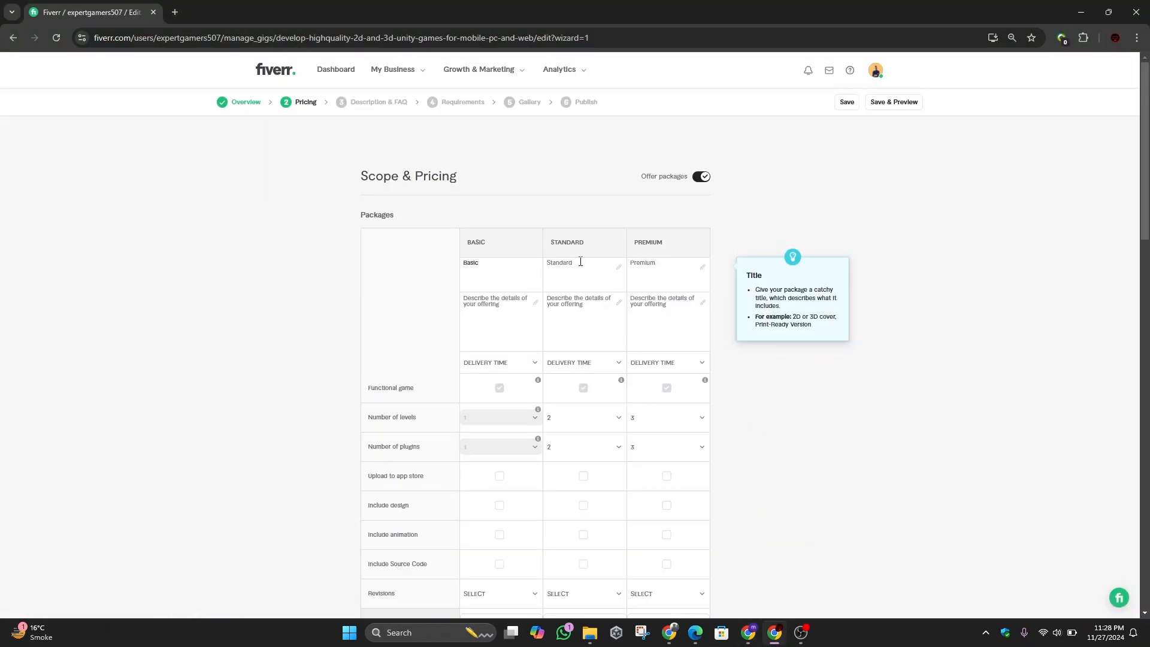
{"action": "key", "text": "alt+Tab"}
{"action": "key", "text": "alt+Tab"}
Step: Describe the Basic package as "Basic game development for mobile Up to 3 levels of gameplay Simple graphics and sound effects"
{"action": "left_click", "coordinate": [504, 309]}
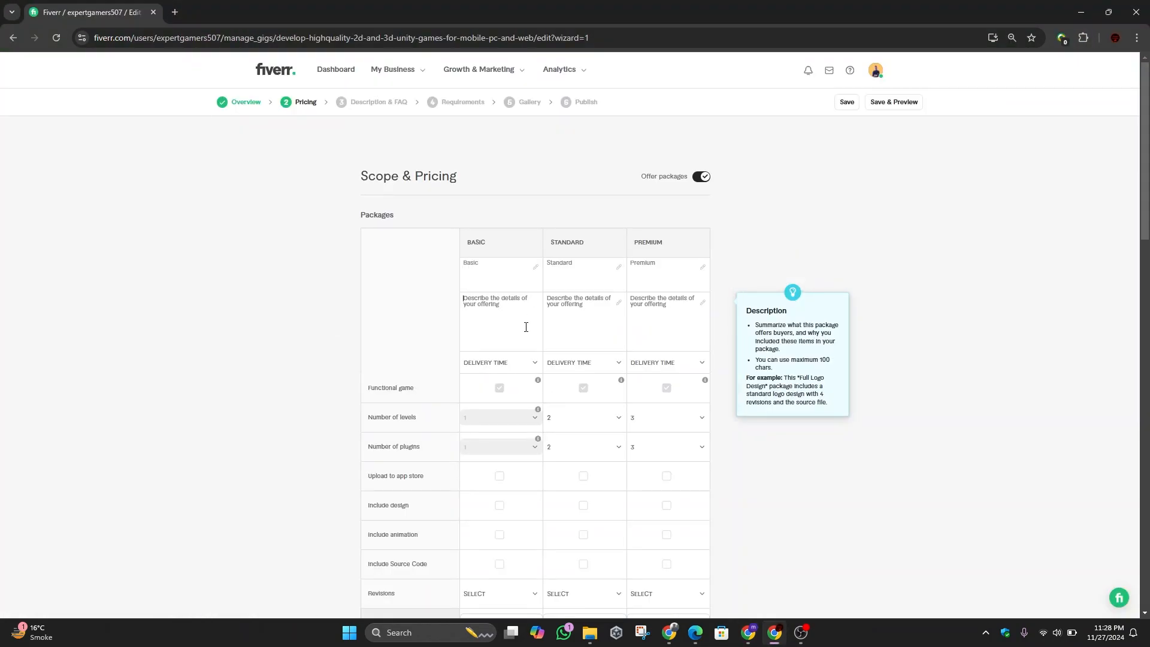
{"action": "key", "text": "alt+Tab"}
{"action": "left_click_drag", "start_coordinate": [834, 275], "coordinate": [786, 247]}
{"action": "key", "text": "alt+Tab"}
{"action": "type", "text": "Basic game development for mobile Up to 3 levels of gameplay Simple graphics and sound effects"}
Step: Describe the Standard package as "Standard Game with ads, in-app purchases and Up to 10 levels of gameplay and home screen" and paste the competitor's Premium description
{"action": "key", "text": "alt+Tab"}
{"action": "left_click", "coordinate": [816, 159]}
{"action": "key", "text": "alt+Tab"}
{"action": "type", "text": "Standard Game with ads, in-app purchases and Up to 10 levels of gameplay and home screen"}
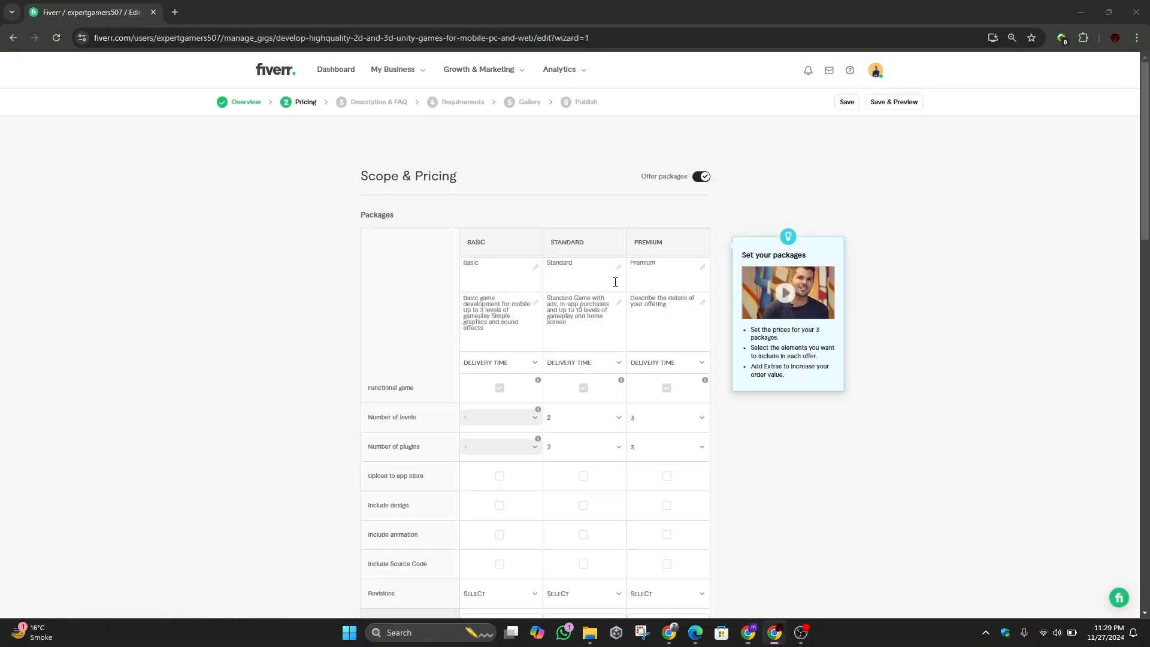
{"action": "key", "text": "ctrl+v"}
Step: Examine the delivery time, revisions and included features of the competing gig's Basic package against the own package table
{"action": "scroll", "coordinate": [615, 282], "scroll_direction": "down", "scroll_amount": 2}
{"action": "key", "text": "alt+Tab"}
{"action": "left_click", "coordinate": [734, 159]}
{"action": "left_click_drag", "start_coordinate": [723, 296], "coordinate": [866, 390]}
{"action": "left_click", "coordinate": [408, 185]}
{"action": "key", "text": "alt+Tab"}
{"action": "key", "text": "alt+Tab"}
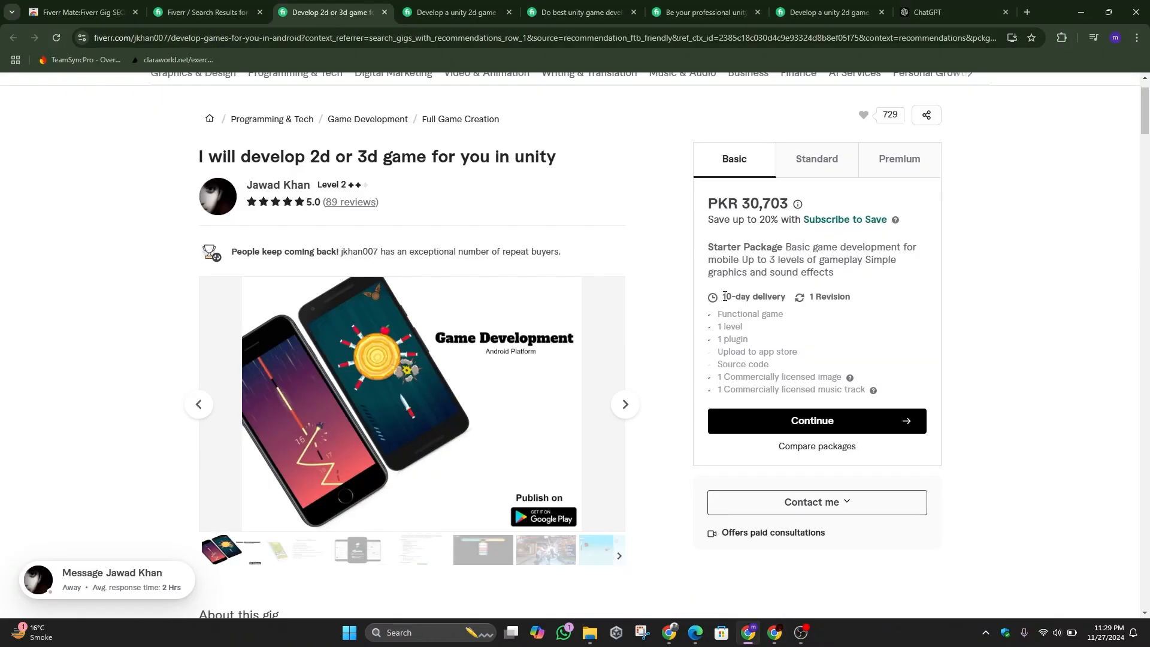
{"action": "key", "text": "alt+Tab"}
{"action": "key", "text": "alt+Tab"}
{"action": "left_click_drag", "start_coordinate": [866, 391], "coordinate": [717, 312]}
{"action": "key", "text": "alt+Tab"}
Step: Set the Basic package's delivery time to 7 days, checking the competing gig for reference
{"action": "left_click", "coordinate": [532, 246]}
{"action": "key", "text": "alt+Tab"}
{"action": "key", "text": "alt+Tab"}
{"action": "left_click", "coordinate": [509, 346]}
Step: Check the competing gig's Standard package and set the delivery time to 14 days for Standard and 30 days for Premium
{"action": "key", "text": "alt+Tab"}
{"action": "left_click", "coordinate": [821, 160]}
{"action": "key", "text": "alt+Tab"}
{"action": "left_click", "coordinate": [617, 243]}
{"action": "scroll", "coordinate": [583, 341], "scroll_direction": "down", "scroll_amount": 4}
{"action": "key", "text": "alt+Tab"}
{"action": "key", "text": "alt+Tab"}
{"action": "left_click", "coordinate": [583, 344]}
{"action": "left_click", "coordinate": [667, 243]}
{"action": "left_click", "coordinate": [674, 339]}
{"action": "left_click", "coordinate": [582, 243]}
{"action": "left_click", "coordinate": [667, 243]}
{"action": "left_click", "coordinate": [584, 243]}
{"action": "left_click", "coordinate": [592, 321]}
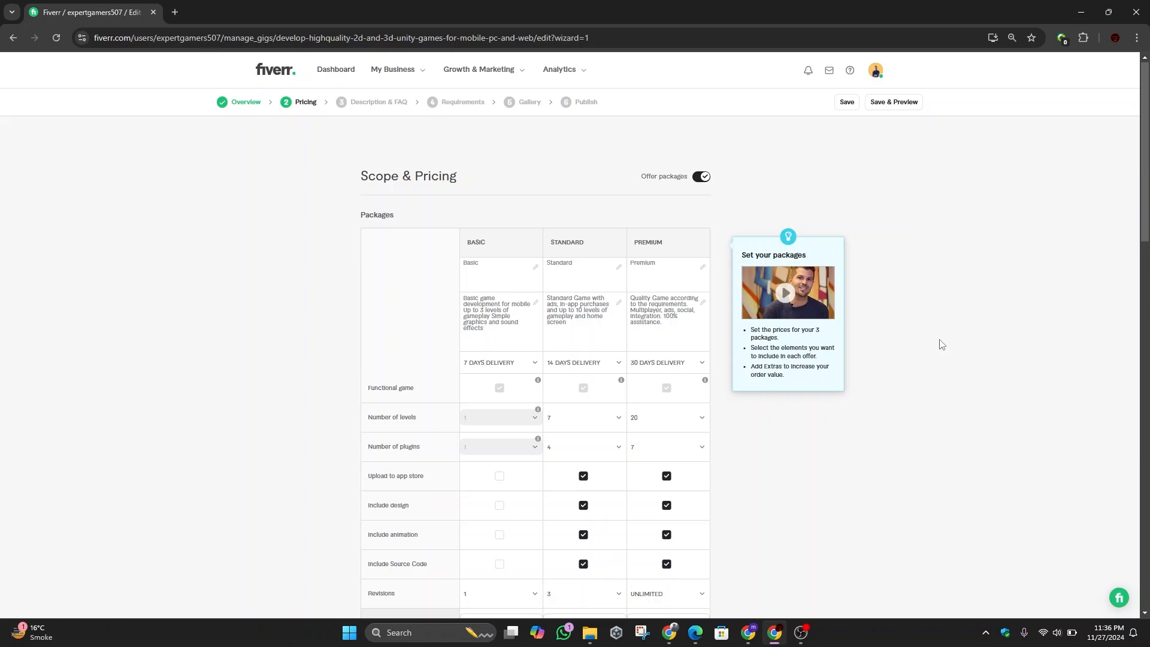
Step: Review the scope and prices of the three packages and compare them with the competing gigs' packages and starting prices
{"action": "scroll", "coordinate": [925, 348], "scroll_direction": "down", "scroll_amount": 2}
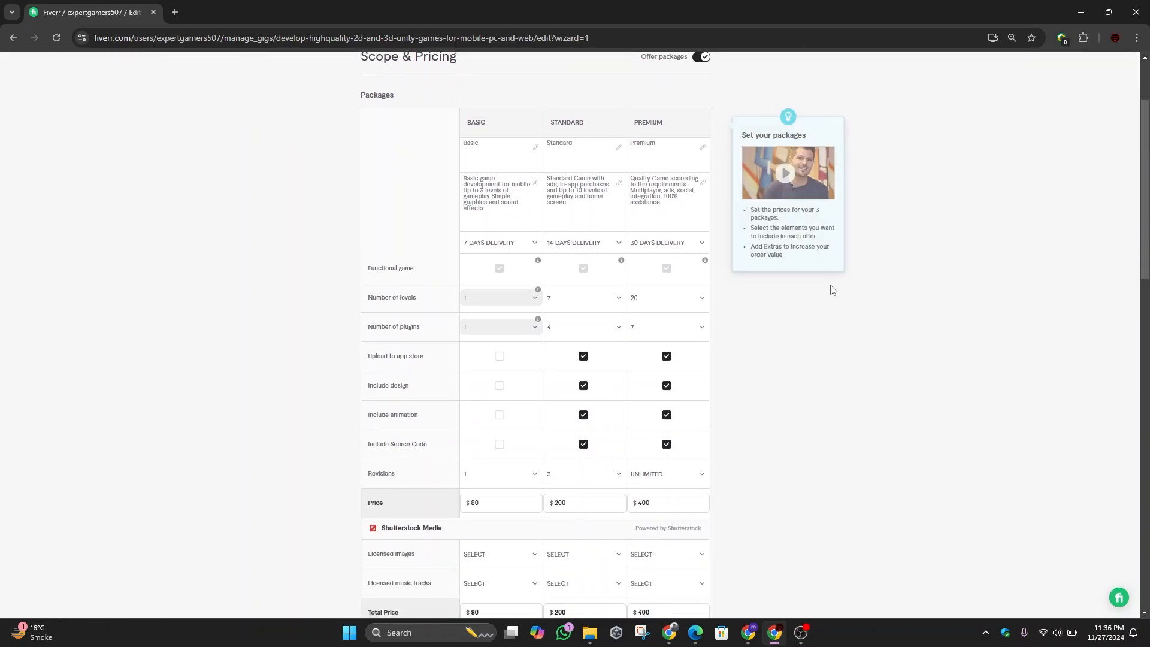
{"action": "scroll", "coordinate": [857, 352], "scroll_direction": "down", "scroll_amount": 1}
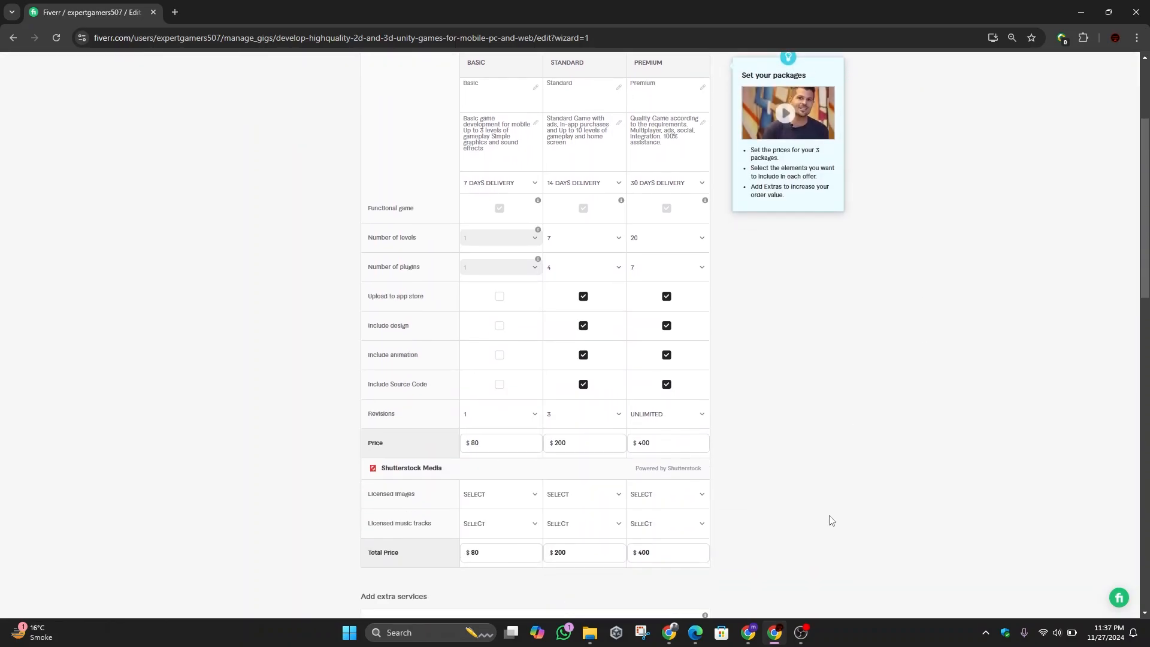
{"action": "left_click", "coordinate": [748, 632]}
{"action": "scroll", "coordinate": [547, 269], "scroll_direction": "up", "scroll_amount": 5}
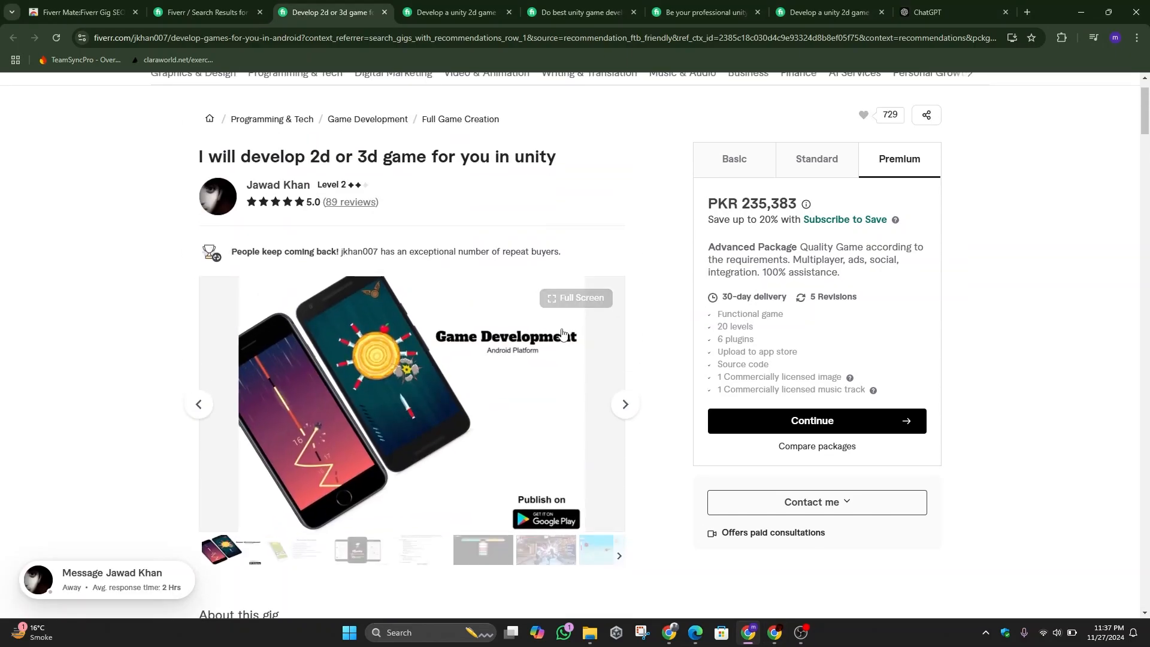
{"action": "left_click", "coordinate": [191, 5]}
{"action": "scroll", "coordinate": [1048, 335], "scroll_direction": "down", "scroll_amount": 4}
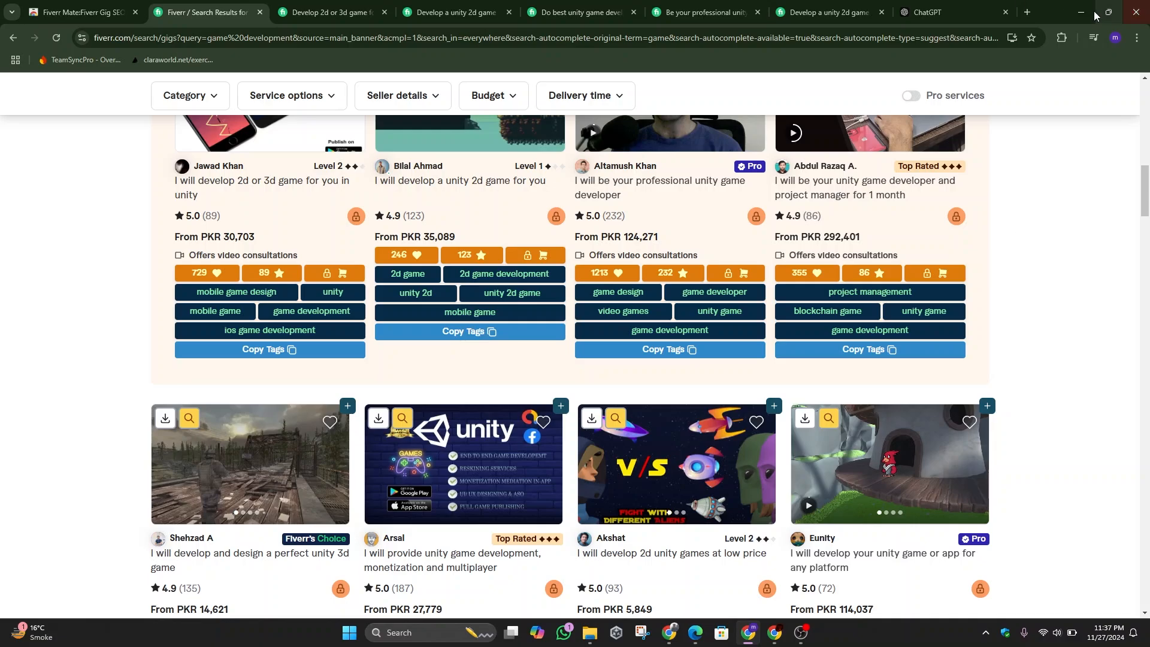
{"action": "key", "text": "alt+Tab"}
{"action": "scroll", "coordinate": [966, 312], "scroll_direction": "up", "scroll_amount": 3}
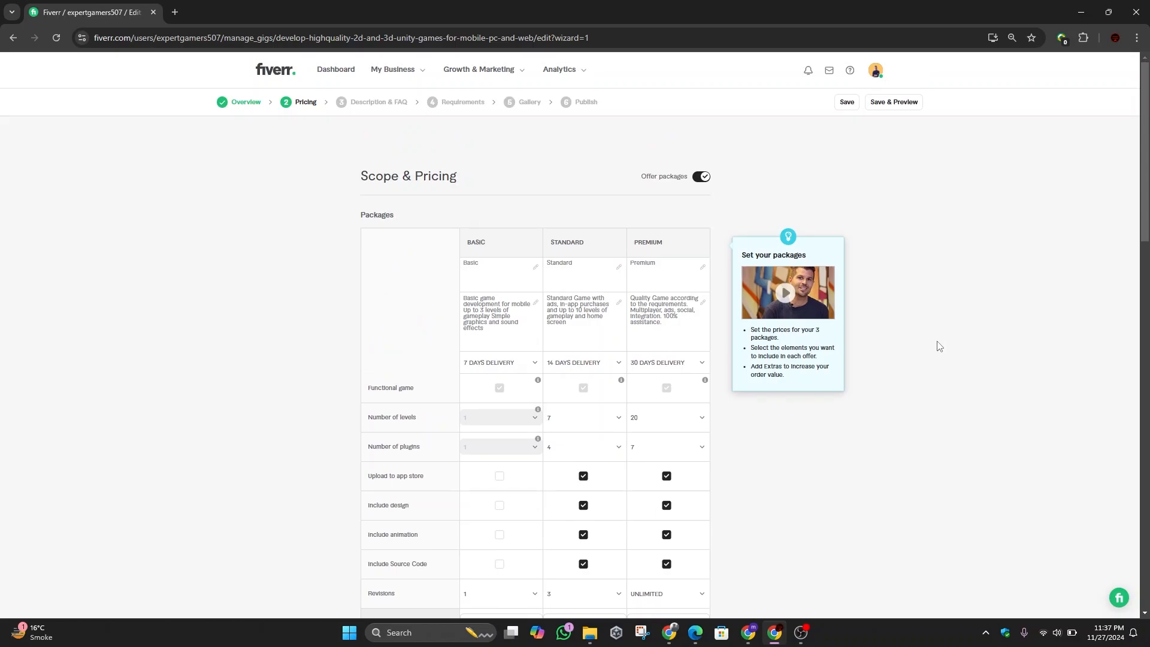
{"action": "scroll", "coordinate": [939, 346], "scroll_direction": "down", "scroll_amount": 1}
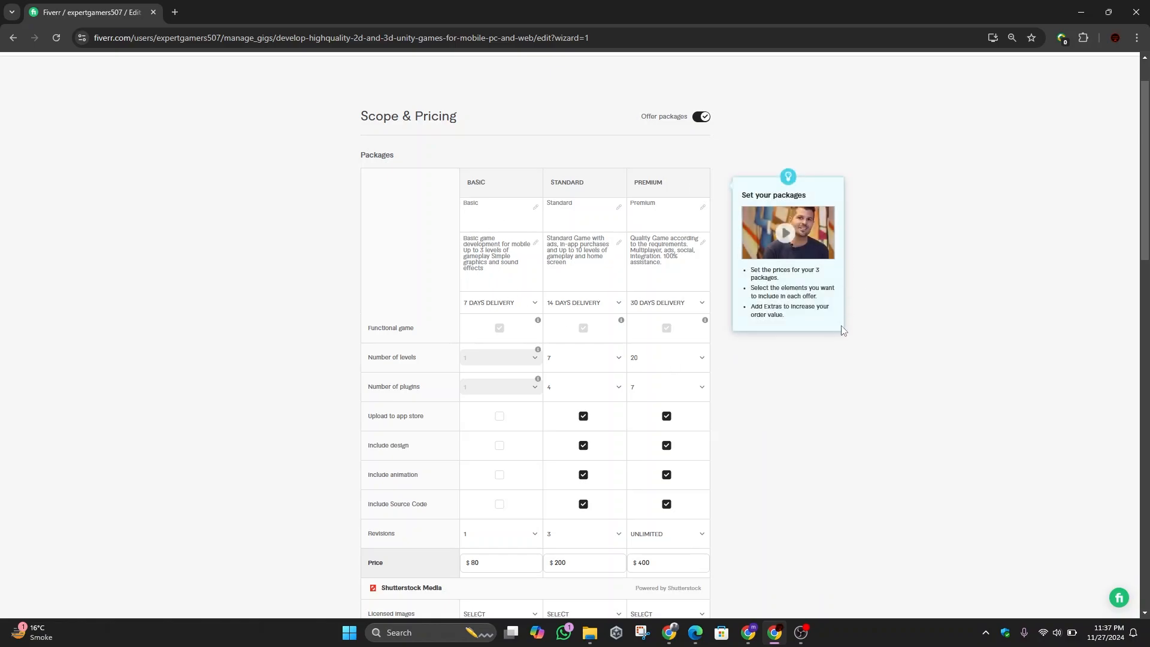
{"action": "scroll", "coordinate": [904, 343], "scroll_direction": "down", "scroll_amount": 1}
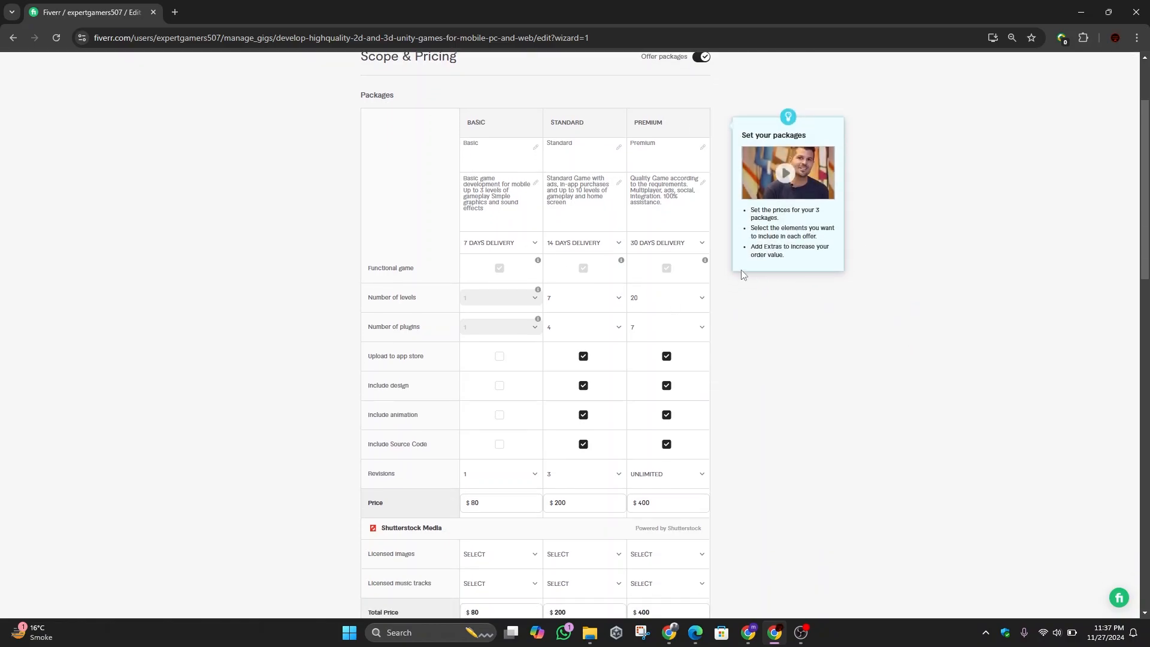
Step: Set the additional revision extra to $35 with 3 additional days, and save the Scope & Pricing page
{"action": "scroll", "coordinate": [833, 448], "scroll_direction": "down", "scroll_amount": 2}
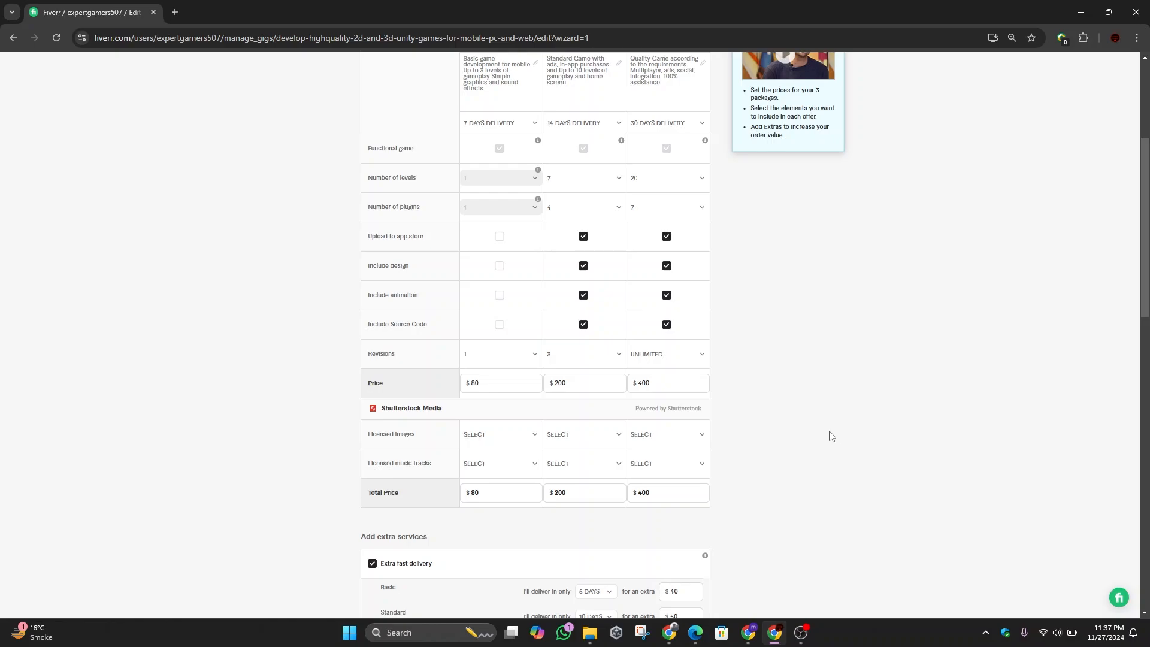
{"action": "scroll", "coordinate": [821, 383], "scroll_direction": "down", "scroll_amount": 3}
{"action": "scroll", "coordinate": [812, 335], "scroll_direction": "down", "scroll_amount": 4}
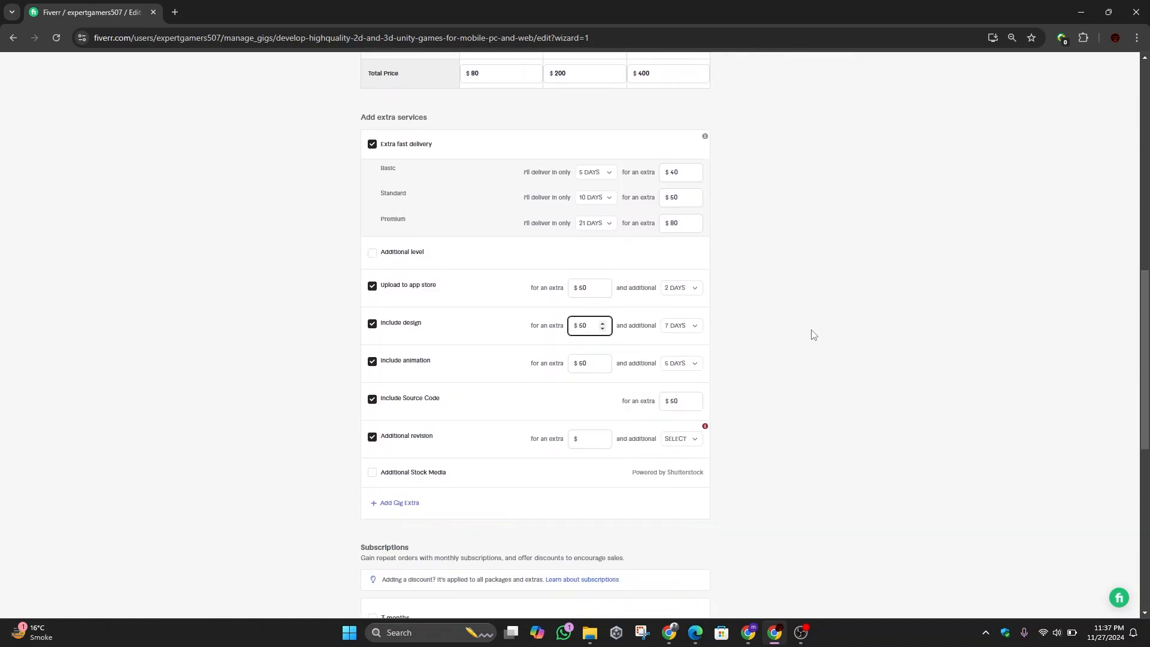
{"action": "scroll", "coordinate": [812, 334], "scroll_direction": "down", "scroll_amount": 2}
{"action": "left_click", "coordinate": [677, 325]}
{"action": "left_click", "coordinate": [693, 410]}
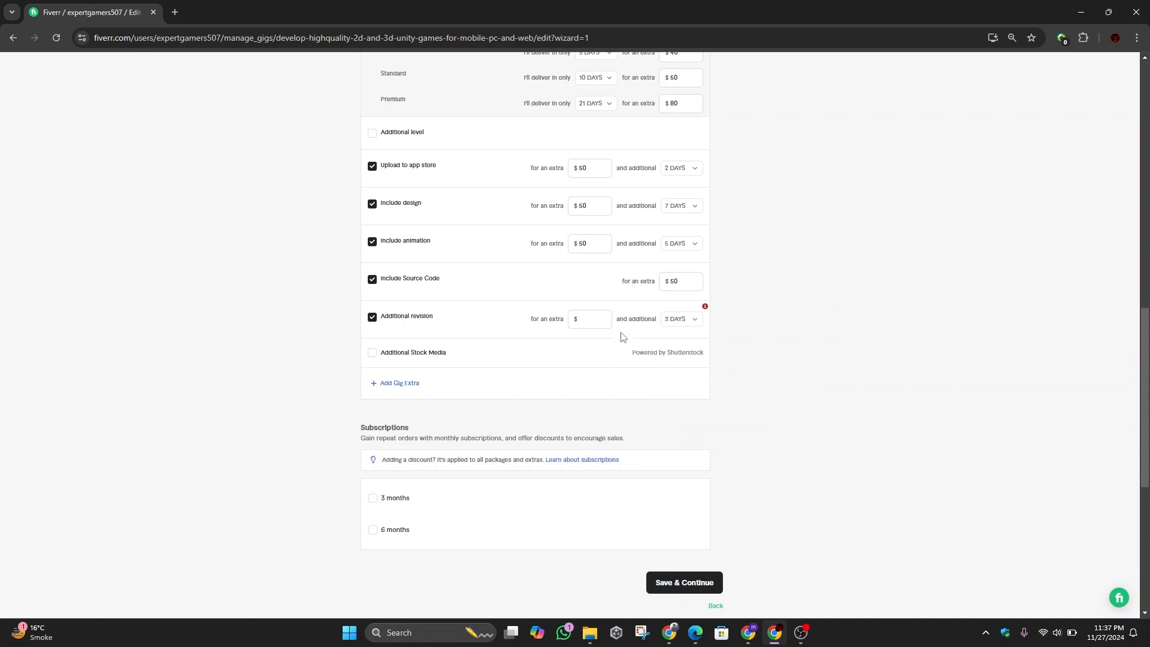
{"action": "left_click", "coordinate": [606, 321]}
{"action": "type", "text": "20"}
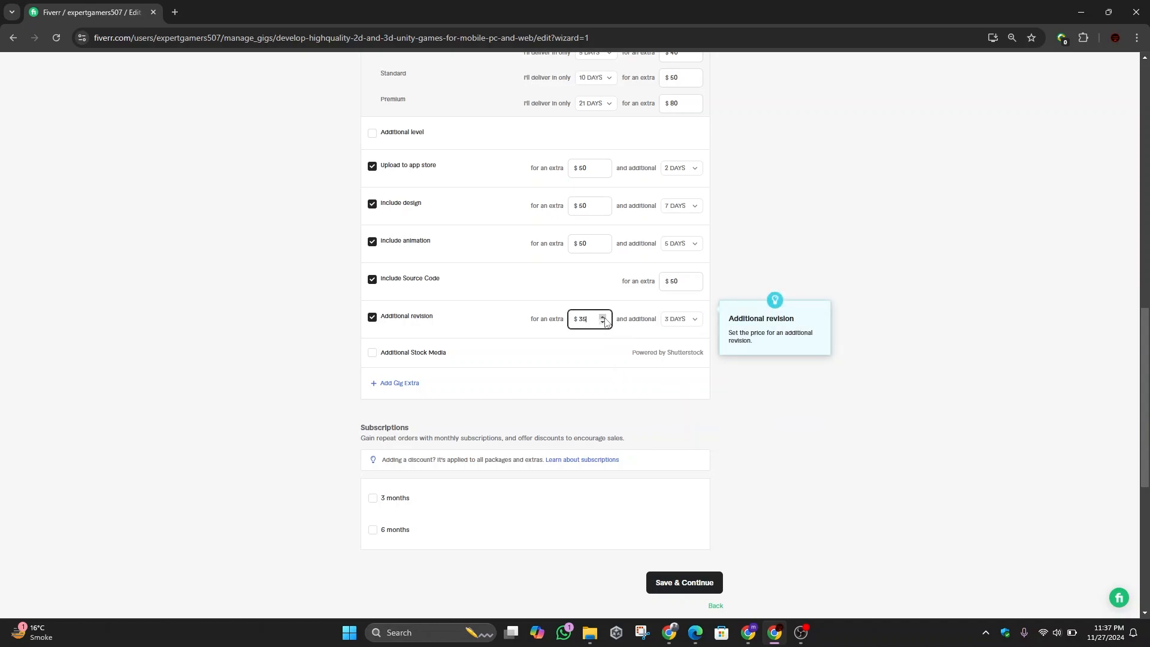
{"action": "left_click", "coordinate": [685, 582]}
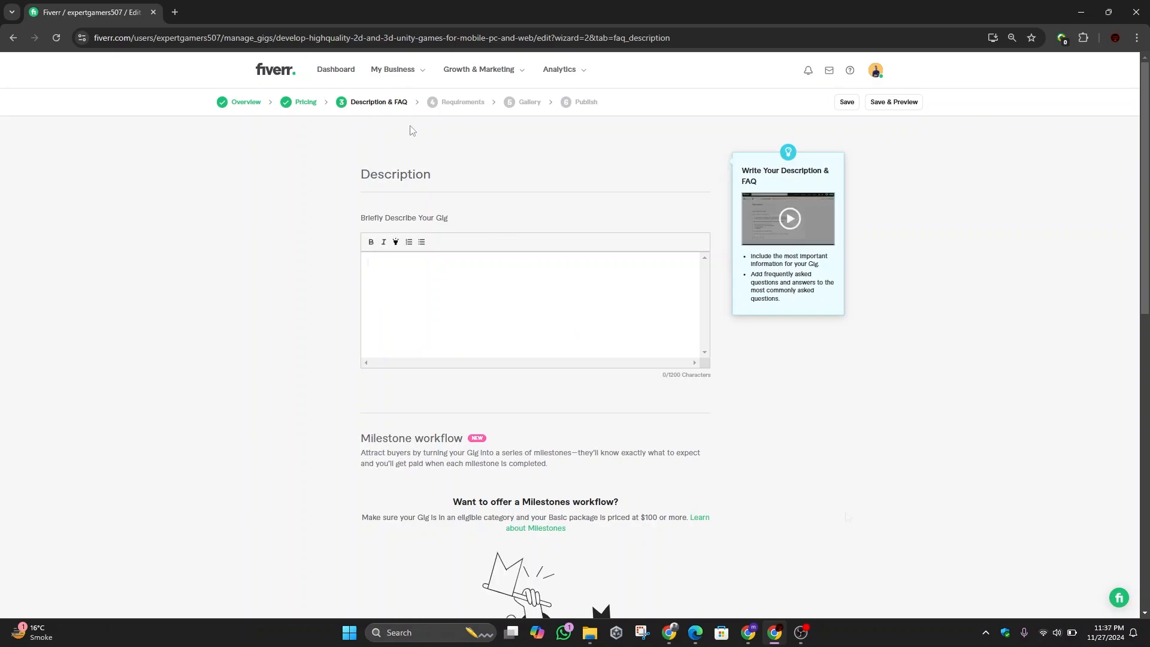
Step: Copy the headline and two intro paragraphs of the ChatGPT gig description into the Fiverr gig's description
{"action": "left_click", "coordinate": [750, 633]}
{"action": "scroll", "coordinate": [582, 212], "scroll_direction": "up", "scroll_amount": 5}
{"action": "left_click", "coordinate": [565, 336]}
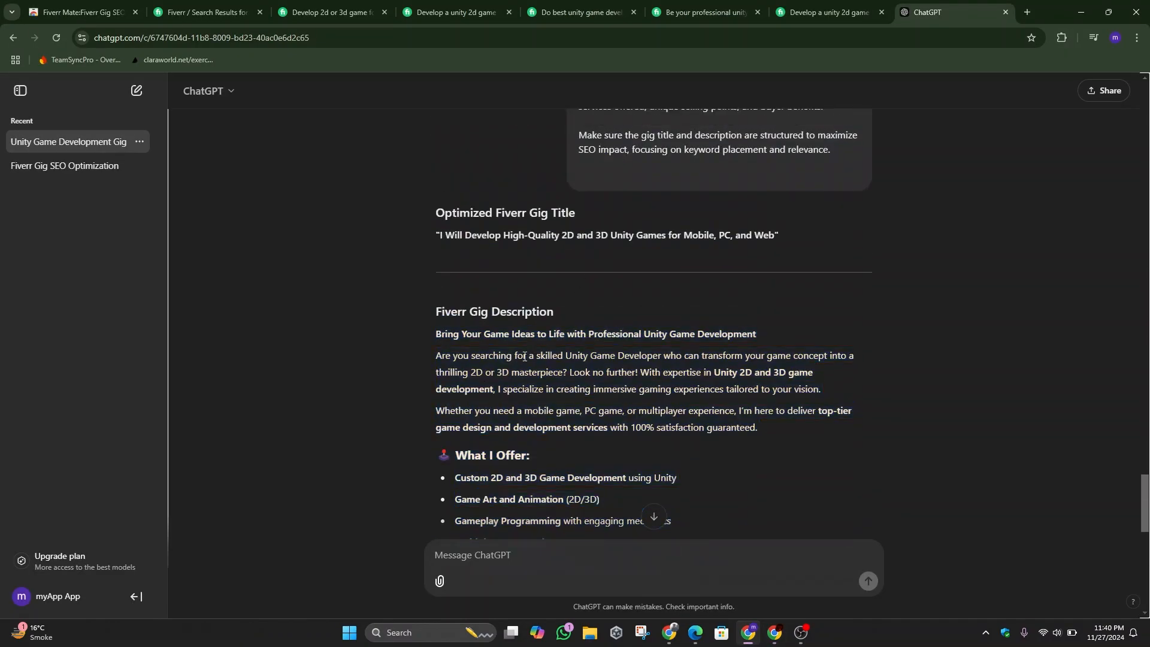
{"action": "scroll", "coordinate": [594, 343], "scroll_direction": "down", "scroll_amount": 3}
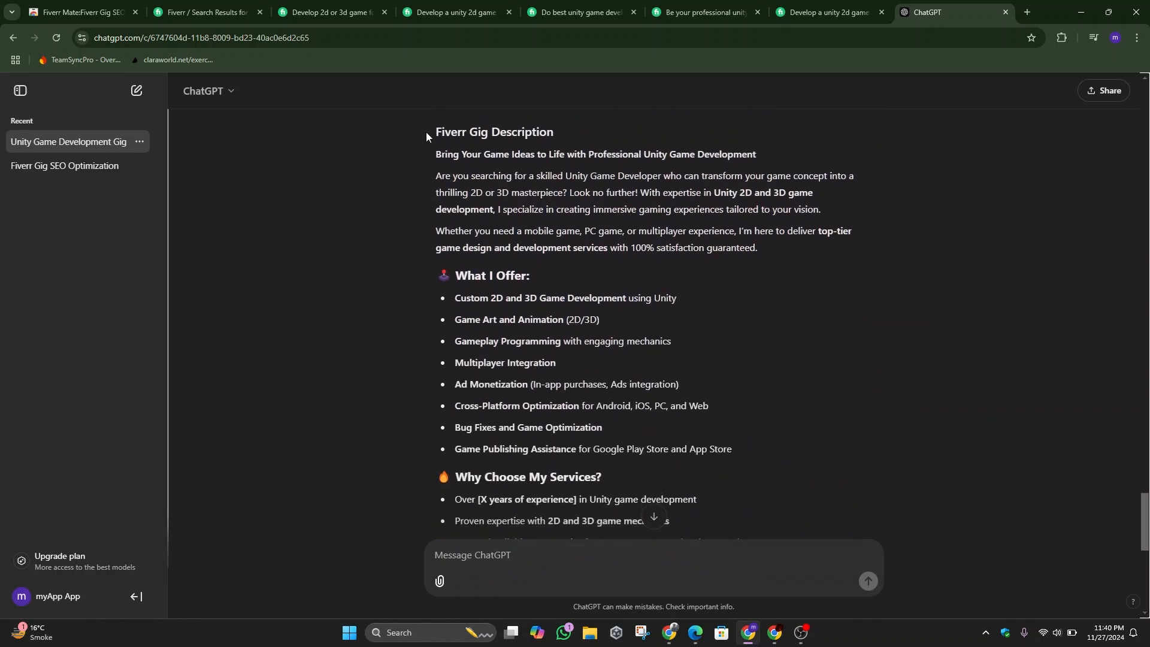
{"action": "left_click_drag", "start_coordinate": [437, 150], "coordinate": [764, 248]}
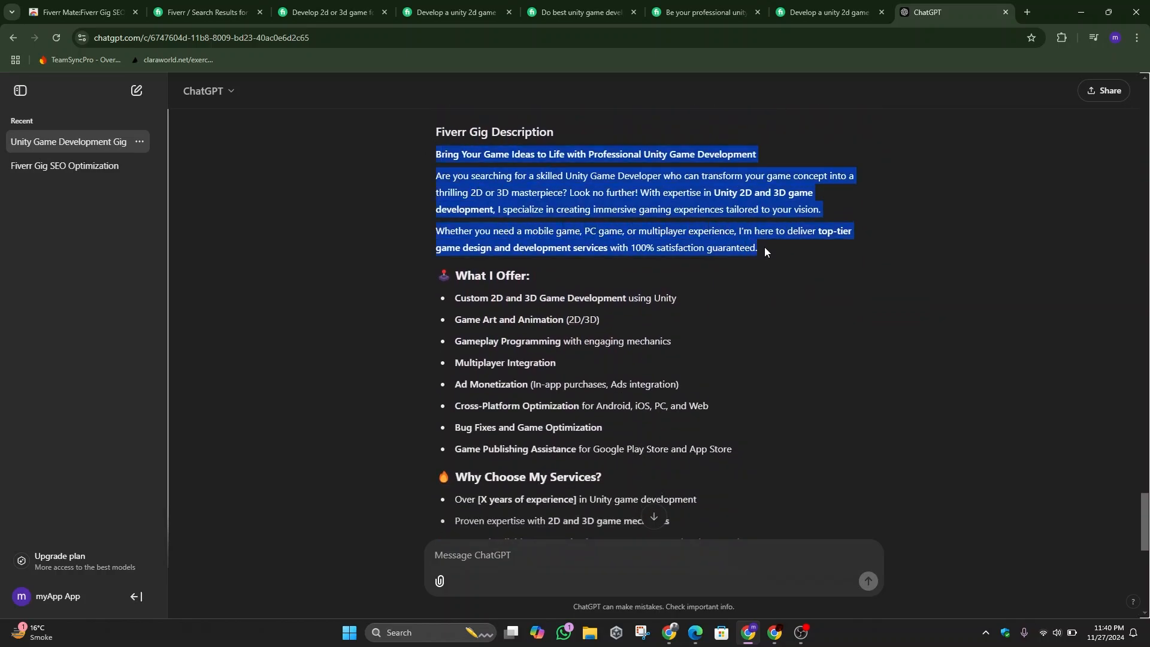
{"action": "key", "text": "alt+Tab"}
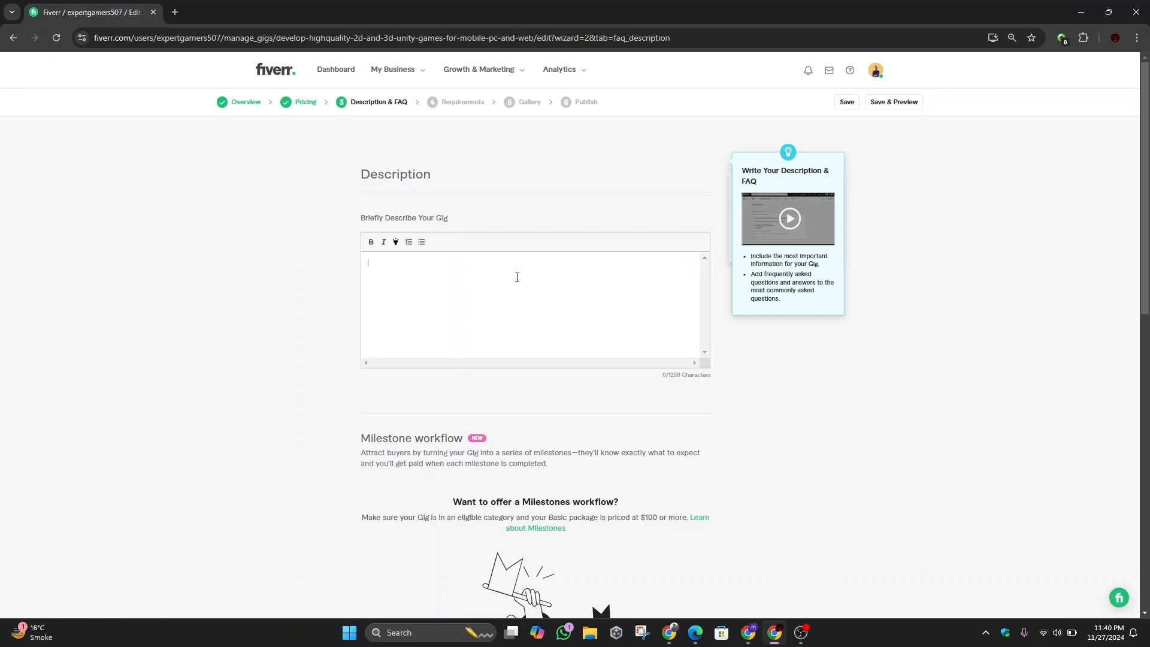
{"action": "key", "text": "alt+Tab"}
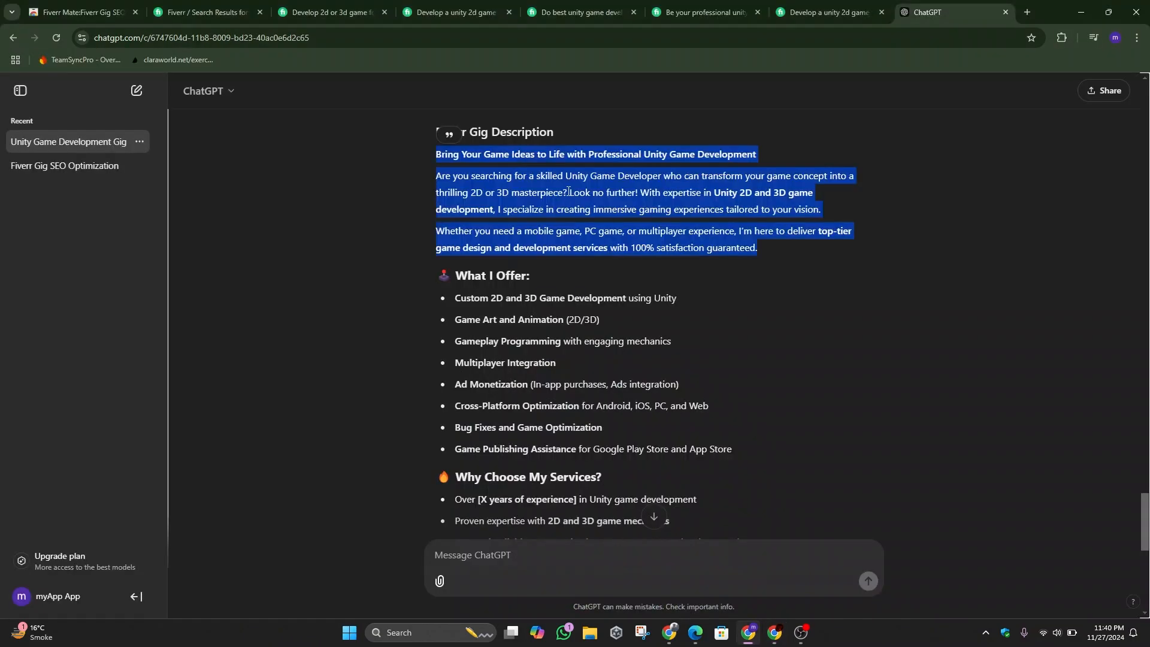
{"action": "key", "text": "alt+Tab"}
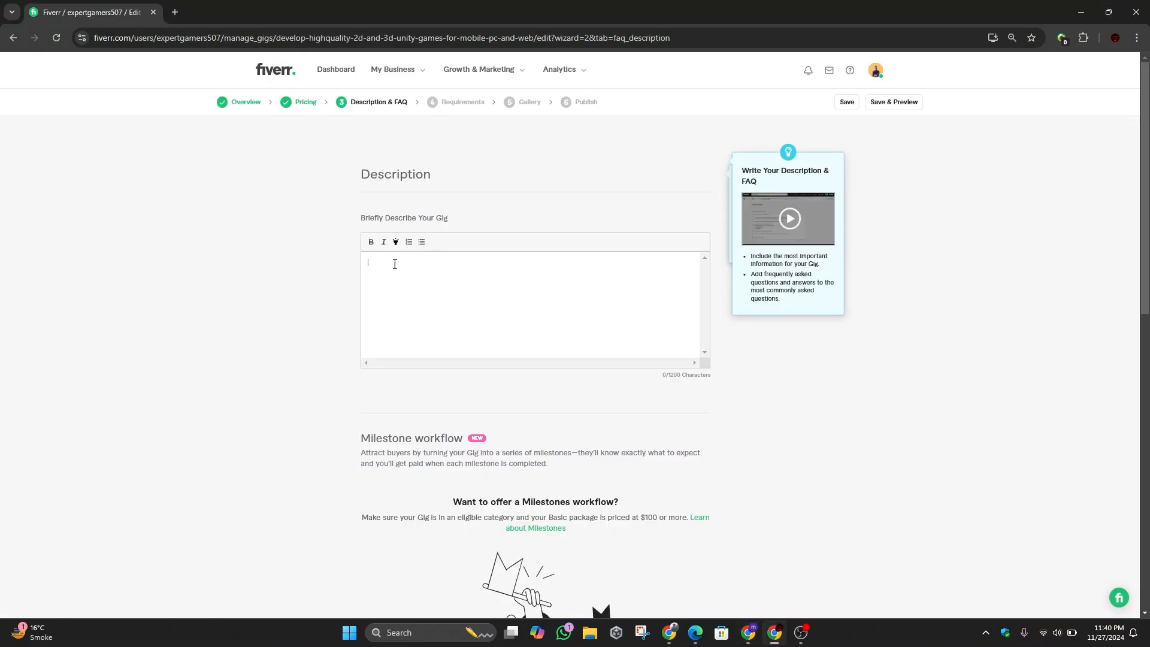
{"action": "right_click", "coordinate": [393, 262]}
{"action": "left_click", "coordinate": [413, 400]}
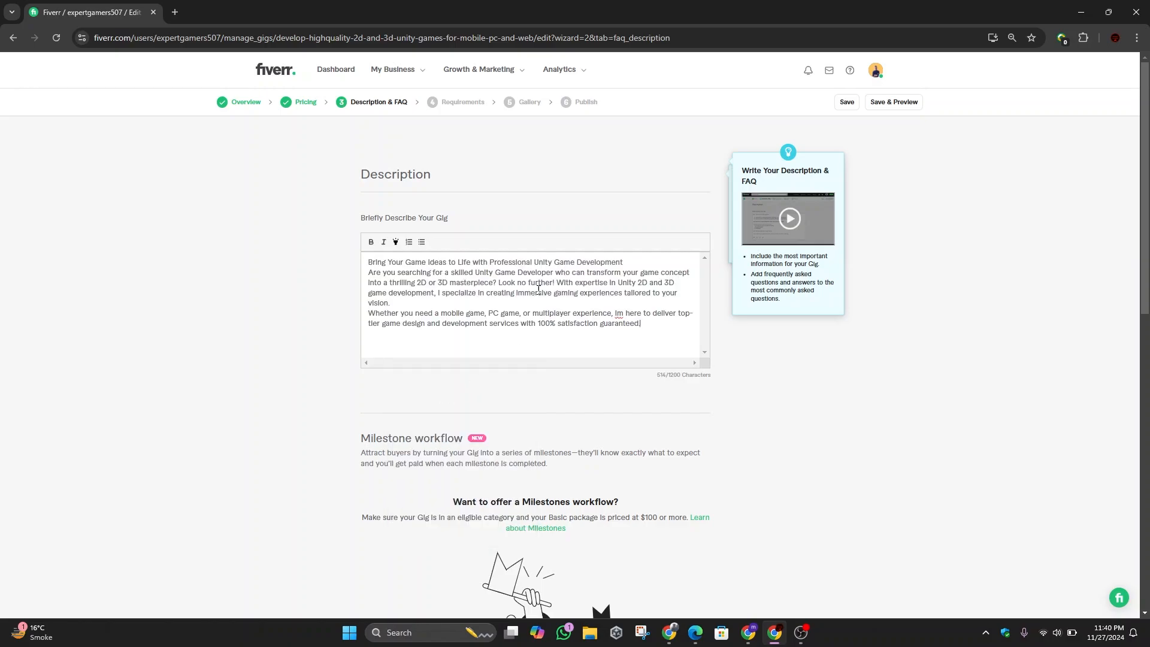
Step: Make the description's headline bold and highlight "Professional Unity Game Development" in it
{"action": "left_click_drag", "start_coordinate": [623, 262], "coordinate": [372, 261]}
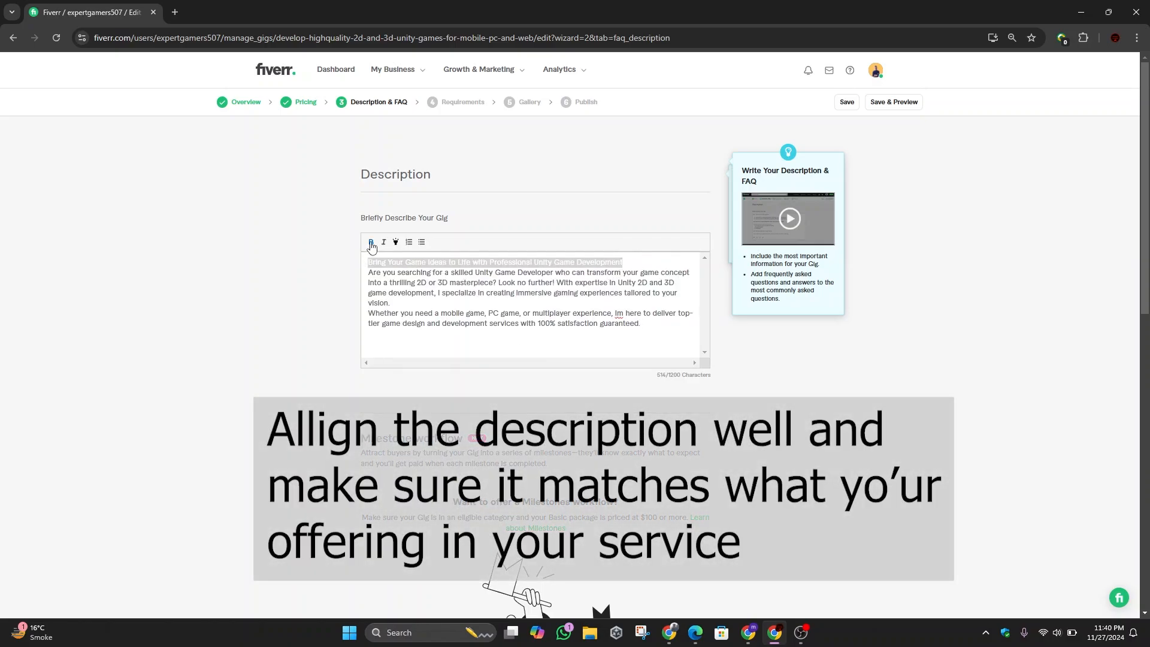
{"action": "left_click", "coordinate": [371, 243]}
{"action": "left_click_drag", "start_coordinate": [626, 262], "coordinate": [493, 262]}
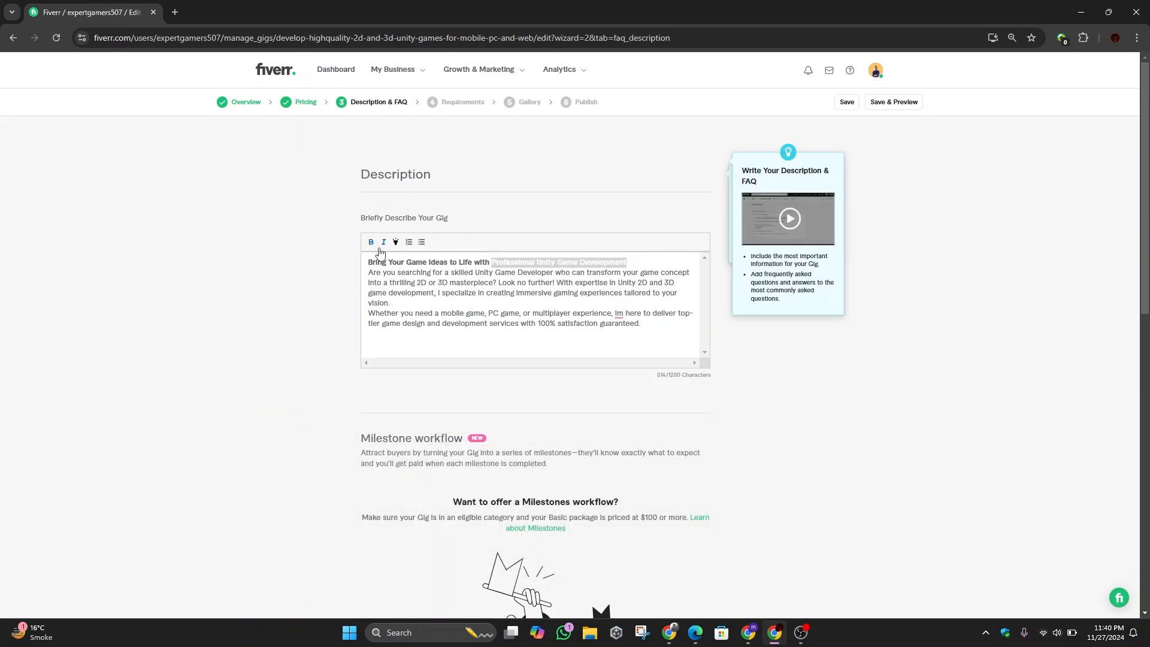
{"action": "left_click", "coordinate": [510, 299]}
{"action": "left_click_drag", "start_coordinate": [634, 260], "coordinate": [496, 262]}
{"action": "left_click", "coordinate": [660, 304]}
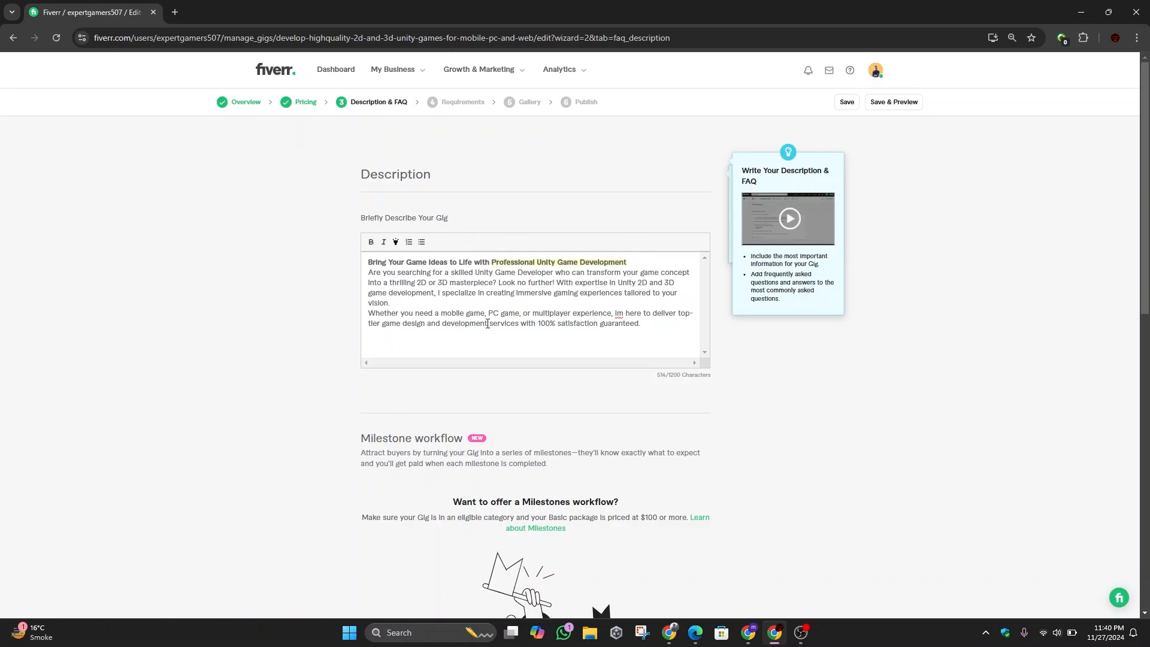
Step: Copy the "What I Offer:" section from ChatGPT below the intro and format its services as a bulleted list
{"action": "key", "text": "alt+Tab"}
{"action": "key", "text": "alt+Tab"}
{"action": "type", "text": "What I Offer: Custom 2D and 3D Game Development using Unity Game Art and Animation (2D/3D) Gameplay Programming with engaging mechanics Multiplayer Integration Ad Monetization (In-app purchases, Ads Integration) Cross-Platform Optimization for Android, iOS, PC, and Web Bug Fixes and Game Optimization Game Publishing Assistance for Google Play Store and App Store"}
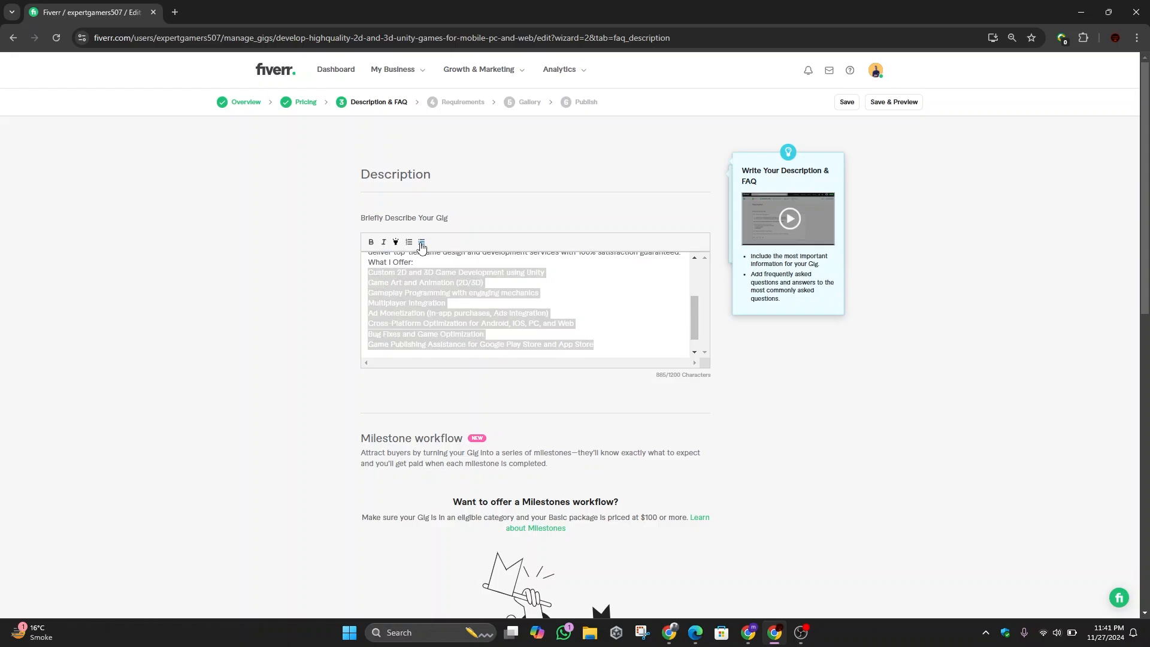
Step: Copy the "Why Choose My Services?" section from ChatGPT below the list of services
{"action": "key", "text": "alt+Tab"}
{"action": "left_click_drag", "start_coordinate": [456, 237], "coordinate": [708, 380]}
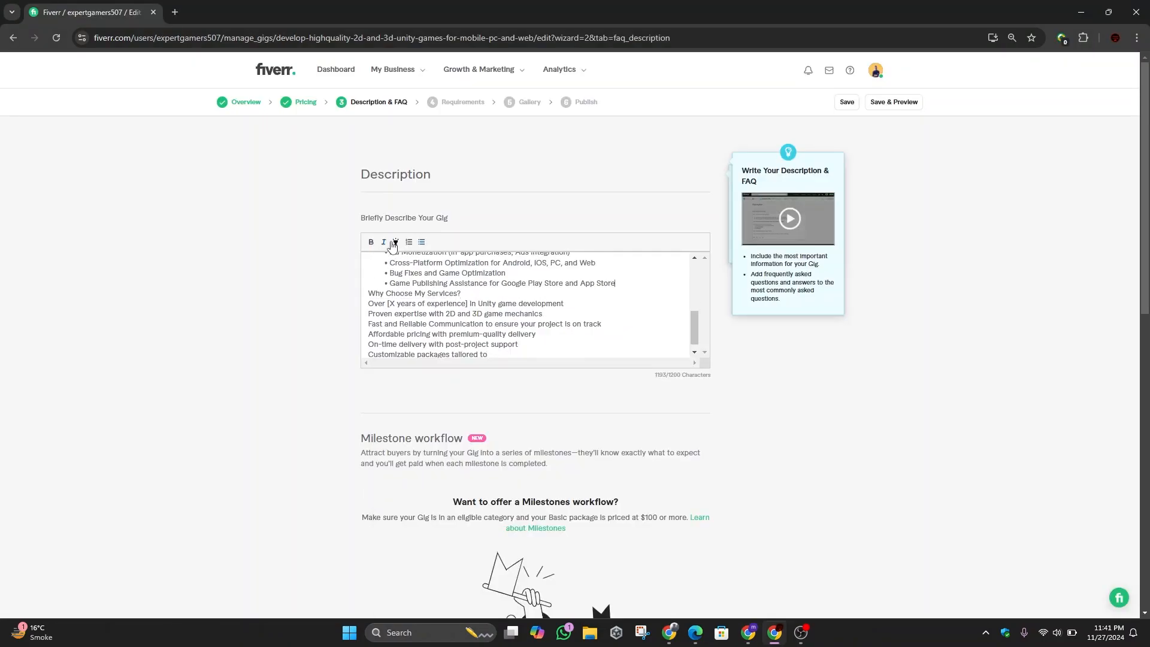
{"action": "scroll", "coordinate": [479, 311], "scroll_direction": "down", "scroll_amount": 1}
{"action": "key", "text": "ctrl+s"}
Step: Cut the "Why Choose My Services?" section out of the gig description
{"action": "left_click", "coordinate": [484, 11]}
{"action": "left_click_drag", "start_coordinate": [462, 286], "coordinate": [366, 286]}
{"action": "left_click_drag", "start_coordinate": [488, 347], "coordinate": [366, 288]}
{"action": "key", "text": "ctrl+x"}
{"action": "key", "text": "ctrl+s"}
{"action": "left_click", "coordinate": [490, 9]}
{"action": "key", "text": "ctrl+z"}
{"action": "left_click_drag", "start_coordinate": [488, 347], "coordinate": [367, 288]}
{"action": "key", "text": "ctrl+x"}
{"action": "scroll", "coordinate": [587, 292], "scroll_direction": "up", "scroll_amount": 3}
Step: Try pasting more of the ChatGPT text at the end of the description and formatting it as a bulleted list
{"action": "key", "text": "alt+Tab"}
{"action": "scroll", "coordinate": [632, 321], "scroll_direction": "down", "scroll_amount": 5}
{"action": "key", "text": "alt+Tab"}
{"action": "scroll", "coordinate": [509, 311], "scroll_direction": "down", "scroll_amount": 3}
{"action": "left_click", "coordinate": [383, 347]}
{"action": "key", "text": "ctrl+v"}
{"action": "left_click_drag", "start_coordinate": [488, 350], "coordinate": [366, 291]}
{"action": "key", "text": "BackSpace"}
{"action": "key", "text": "ctrl+v"}
{"action": "left_click_drag", "start_coordinate": [465, 286], "coordinate": [479, 347]}
{"action": "left_click", "coordinate": [421, 242]}
Step: Rework the line spacing at the description's end and paste further text after consulting the ChatGPT version
{"action": "left_click", "coordinate": [625, 275]}
{"action": "key", "text": "Return"}
{"action": "key", "text": "BackSpace"}
{"action": "key", "text": "alt+Tab"}
{"action": "scroll", "coordinate": [431, 372], "scroll_direction": "down", "scroll_amount": 3}
{"action": "scroll", "coordinate": [431, 372], "scroll_direction": "up", "scroll_amount": 3}
{"action": "key", "text": "alt+Tab"}
{"action": "left_click", "coordinate": [526, 349]}
{"action": "key", "text": "alt+Tab"}
{"action": "key", "text": "alt+Tab"}
{"action": "scroll", "coordinate": [548, 348], "scroll_direction": "up", "scroll_amount": 2}
{"action": "scroll", "coordinate": [563, 334], "scroll_direction": "down", "scroll_amount": 2}
{"action": "scroll", "coordinate": [509, 329], "scroll_direction": "up", "scroll_amount": 1}
{"action": "key", "text": "shift+Home"}
{"action": "key", "text": "ctrl+v"}
Step: Replace the end of the description with the "Have questions?" and "Start your gaming journey" closing lines from ChatGPT
{"action": "key", "text": "alt+Tab"}
{"action": "left_click_drag", "start_coordinate": [588, 428], "coordinate": [435, 371]}
{"action": "key", "text": "ctrl+c"}
{"action": "key", "text": "alt+Tab"}
{"action": "left_click_drag", "start_coordinate": [483, 354], "coordinate": [368, 293]}
{"action": "key", "text": "ctrl+v"}
{"action": "right_click", "coordinate": [532, 338]}
{"action": "type", "text": "'"}
{"action": "triple_click", "coordinate": [532, 345]}
{"action": "scroll", "coordinate": [532, 335], "scroll_direction": "up", "scroll_amount": 5}
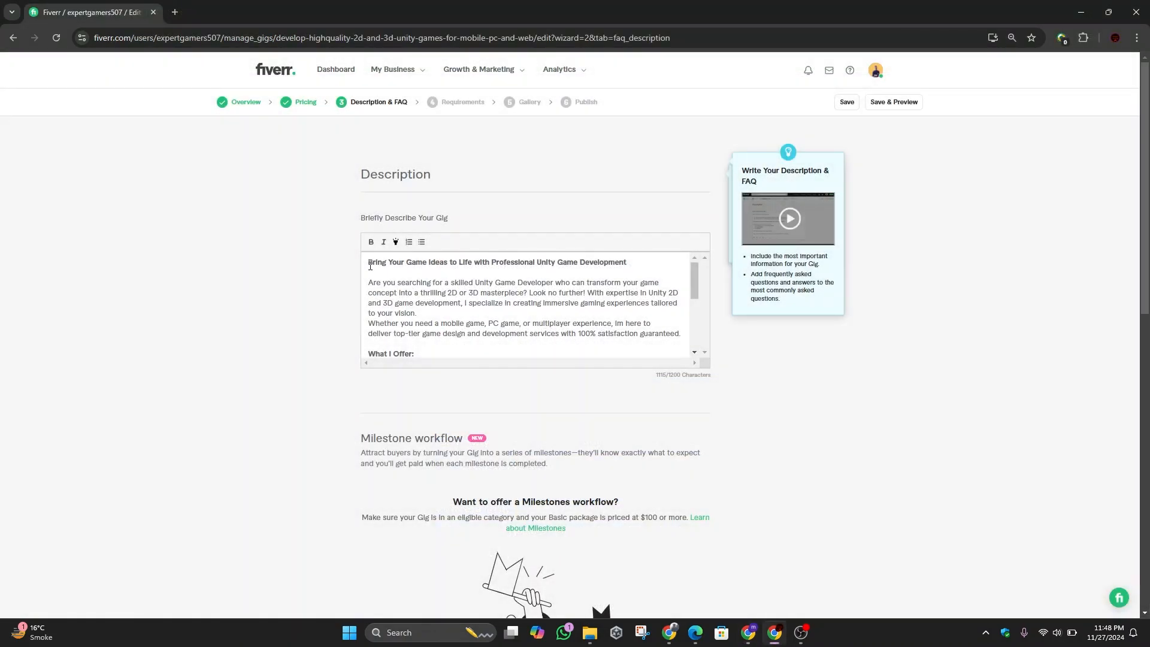
Step: Review the description's headline and intro paragraphs against the ChatGPT version
{"action": "key", "text": "alt+Tab"}
{"action": "left_click_drag", "start_coordinate": [442, 218], "coordinate": [567, 216]}
{"action": "key", "text": "alt+Tab"}
{"action": "left_click_drag", "start_coordinate": [369, 282], "coordinate": [689, 334]}
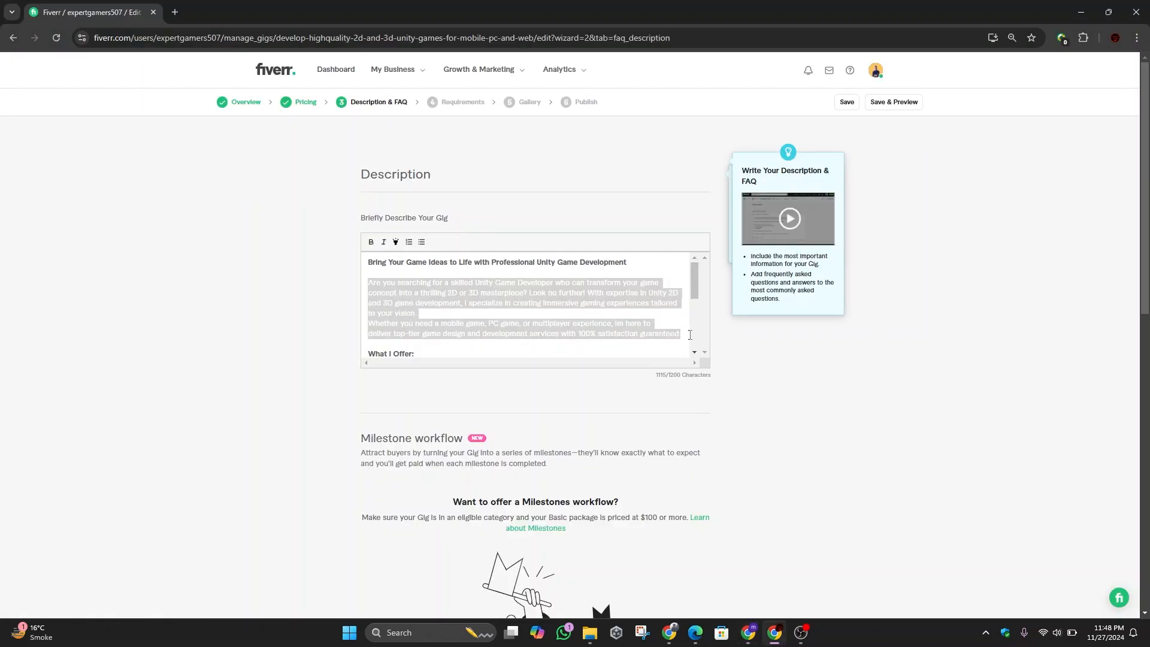
{"action": "left_click", "coordinate": [572, 323]}
{"action": "scroll", "coordinate": [450, 304], "scroll_direction": "down", "scroll_amount": 1}
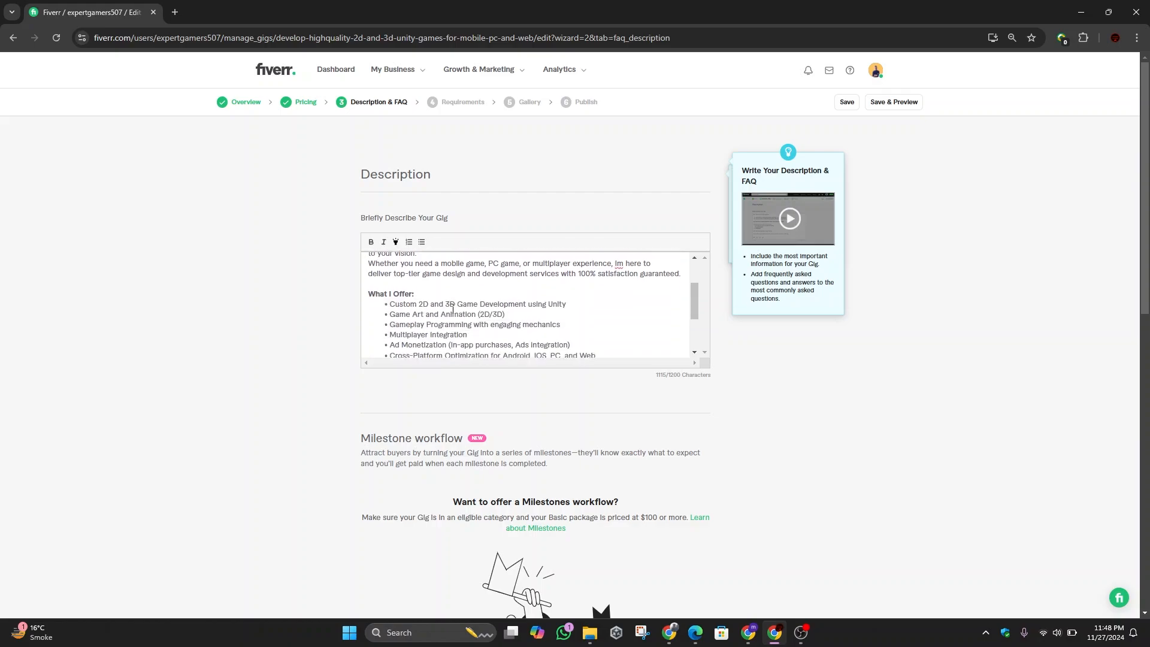
Step: Adjust the bold and highlight formatting of the "What I Offer:" heading in the description
{"action": "left_click_drag", "start_coordinate": [415, 294], "coordinate": [371, 293]}
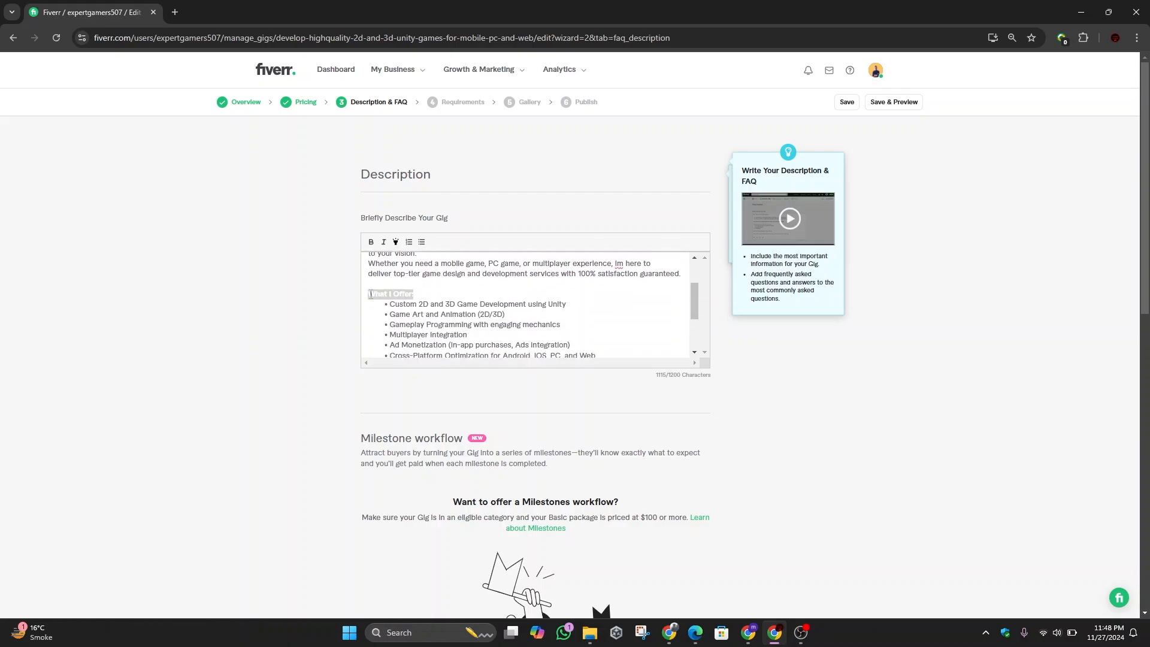
{"action": "left_click", "coordinate": [371, 242]}
{"action": "left_click", "coordinate": [433, 302]}
{"action": "left_click_drag", "start_coordinate": [415, 294], "coordinate": [355, 295]}
{"action": "left_click", "coordinate": [397, 244]}
{"action": "left_click", "coordinate": [424, 293]}
{"action": "left_click", "coordinate": [454, 294]}
{"action": "left_click_drag", "start_coordinate": [425, 293], "coordinate": [357, 295]}
{"action": "left_click", "coordinate": [511, 315]}
Step: Review the bulleted services and the closing lines of the gig description
{"action": "scroll", "coordinate": [515, 312], "scroll_direction": "down", "scroll_amount": 2}
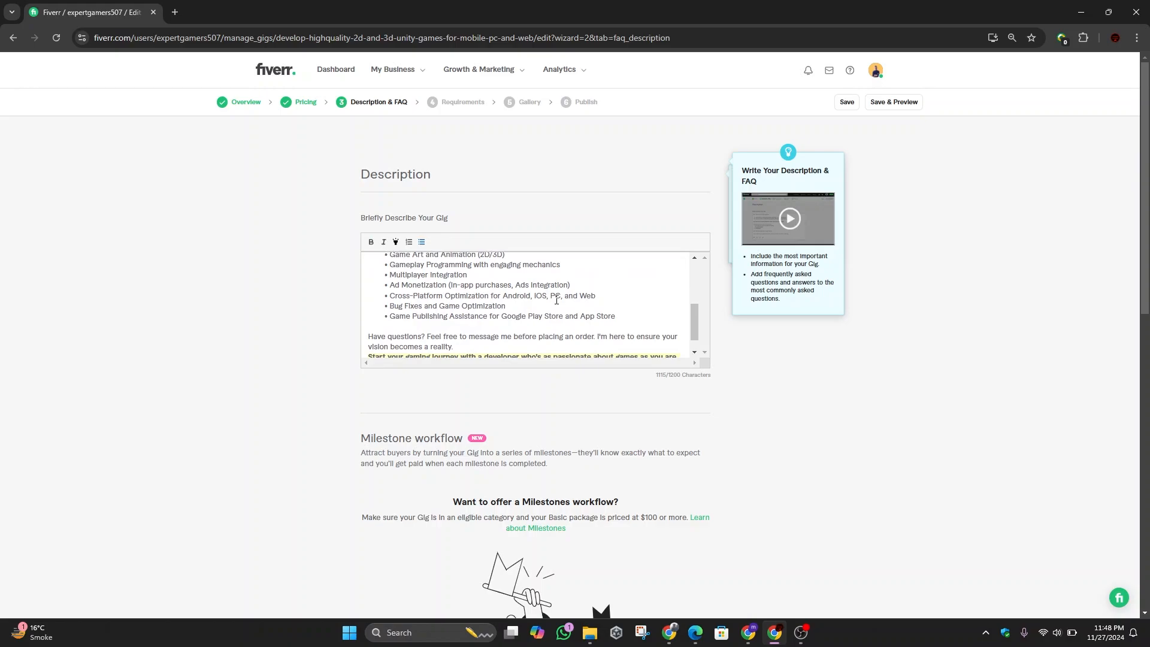
{"action": "scroll", "coordinate": [551, 300], "scroll_direction": "down", "scroll_amount": 1}
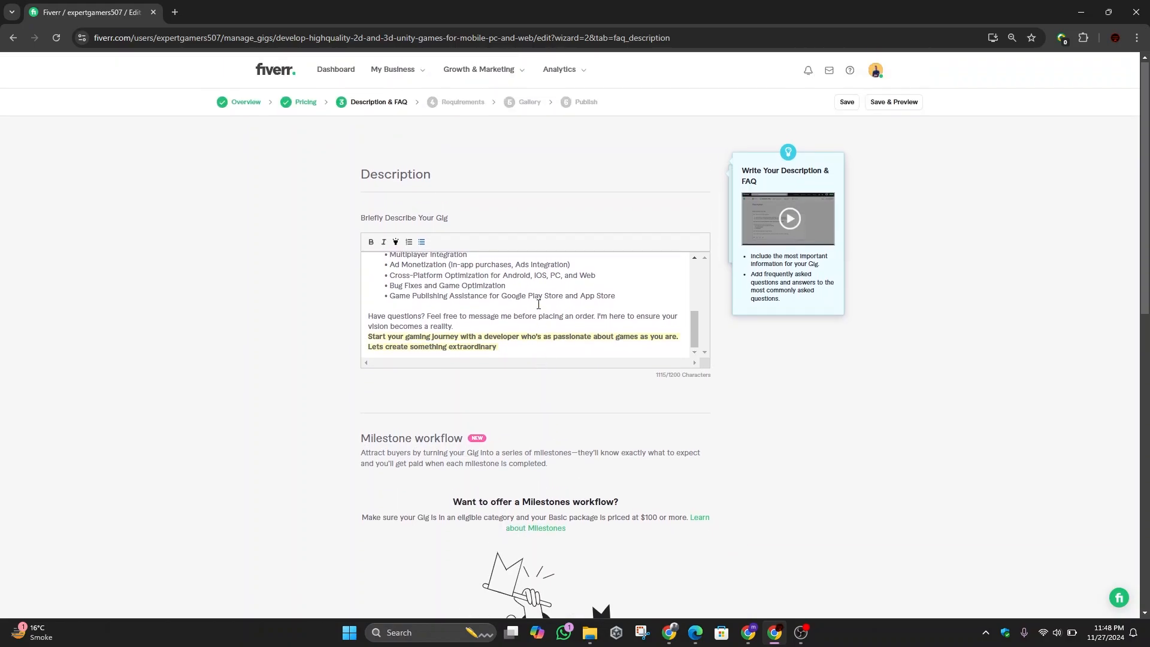
{"action": "scroll", "coordinate": [538, 304], "scroll_direction": "up", "scroll_amount": 5}
Step: Add an FAQ with the question "What game development engine you use for making games?" and the answer "I use Unity Game Engine"
{"action": "scroll", "coordinate": [646, 303], "scroll_direction": "down", "scroll_amount": 7}
{"action": "scroll", "coordinate": [647, 307], "scroll_direction": "down", "scroll_amount": 6}
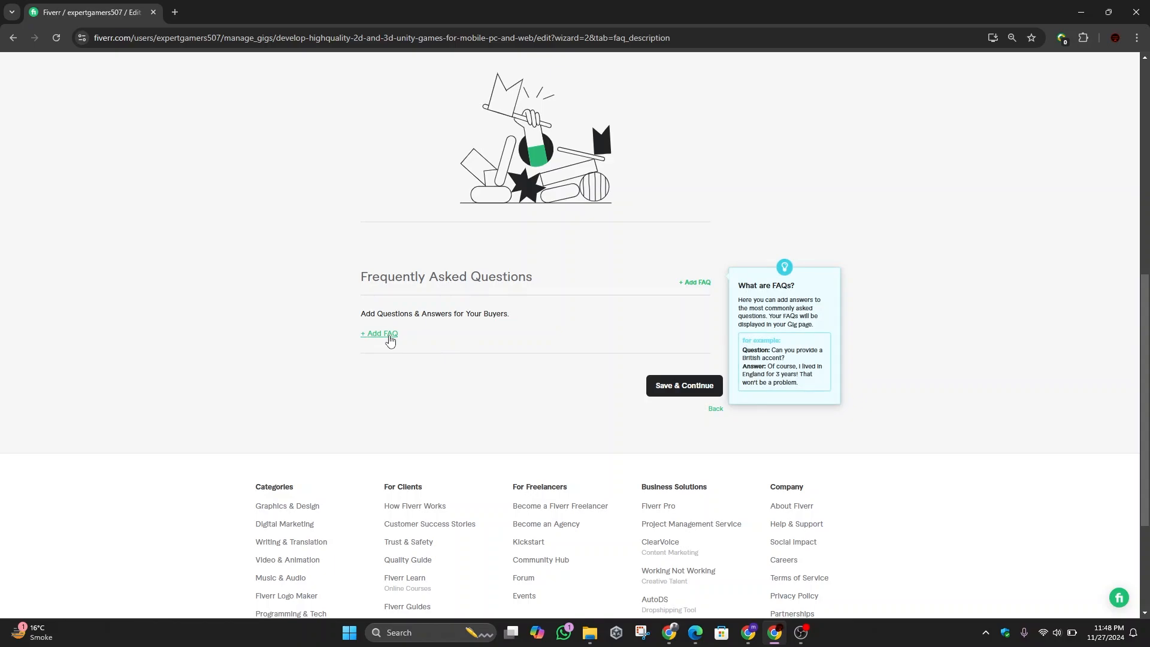
{"action": "left_click", "coordinate": [390, 341]}
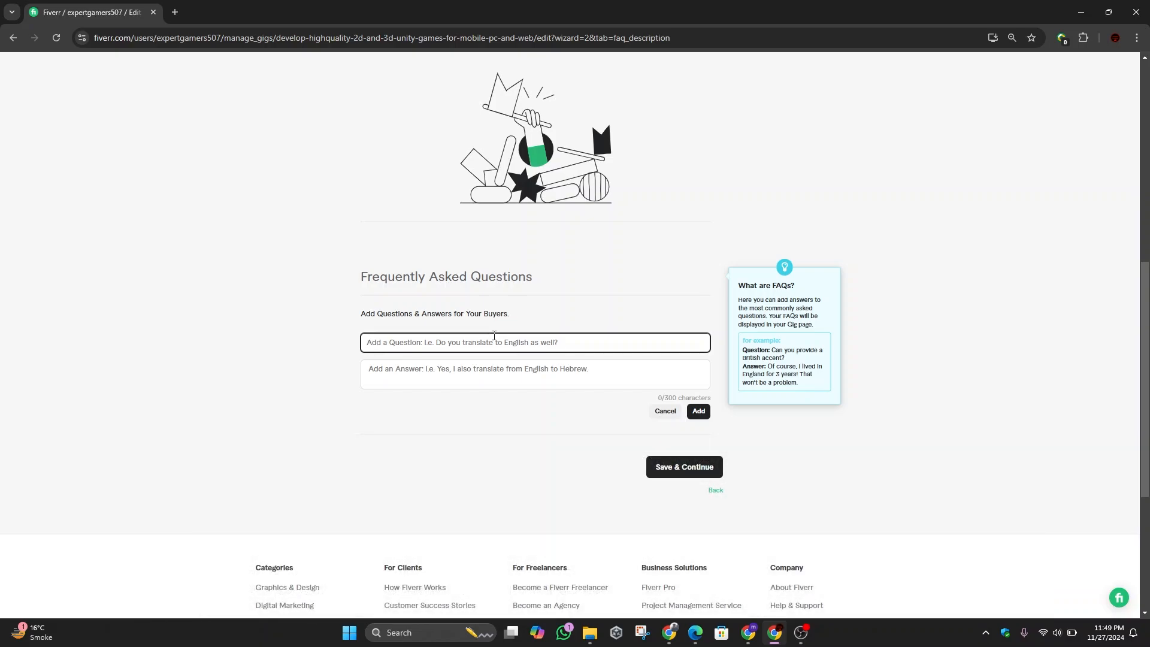
{"action": "type", "text": "What"}
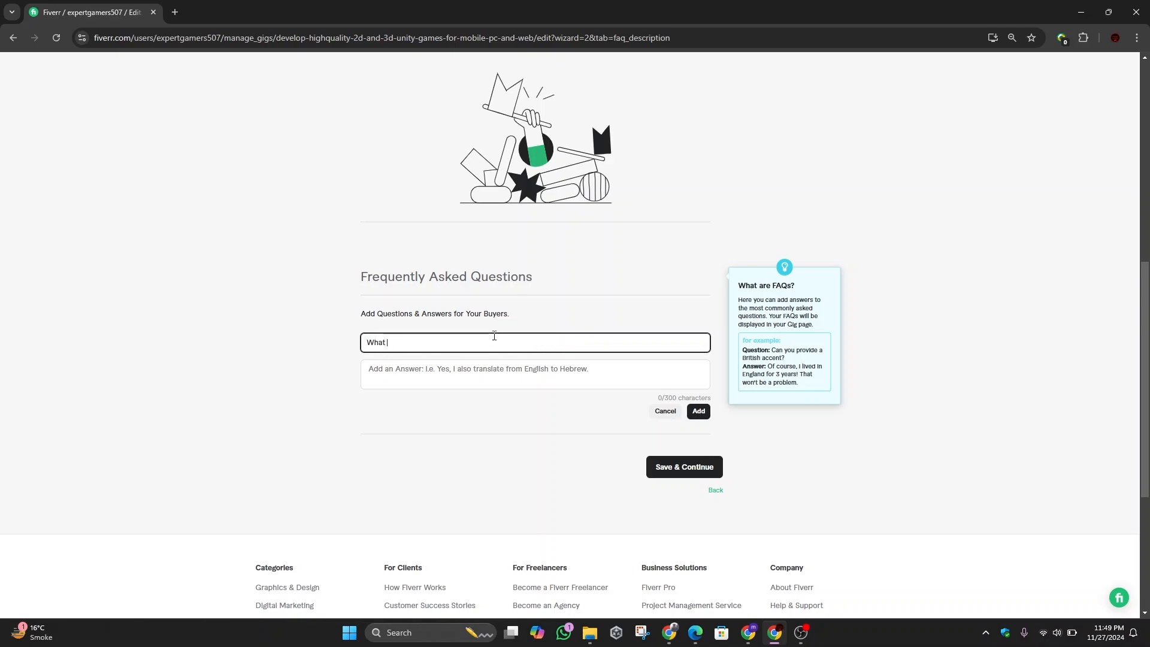
{"action": "type", "text": " game development engine you use for making games"}
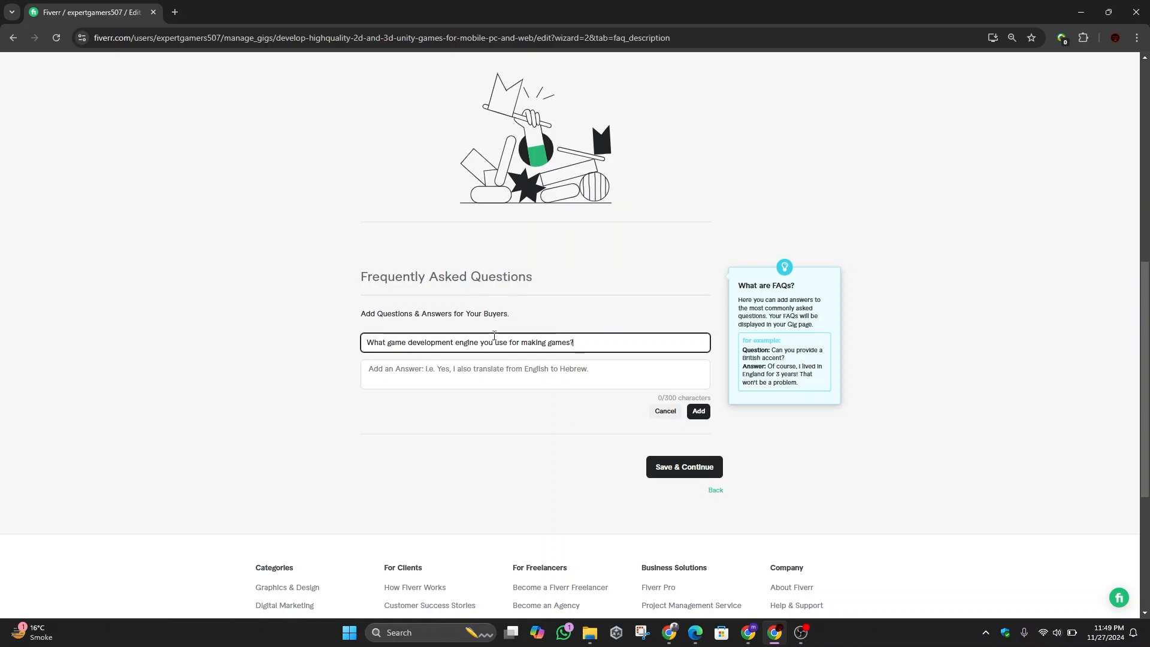
{"action": "type", "text": "?"}
{"action": "left_click", "coordinate": [518, 369]}
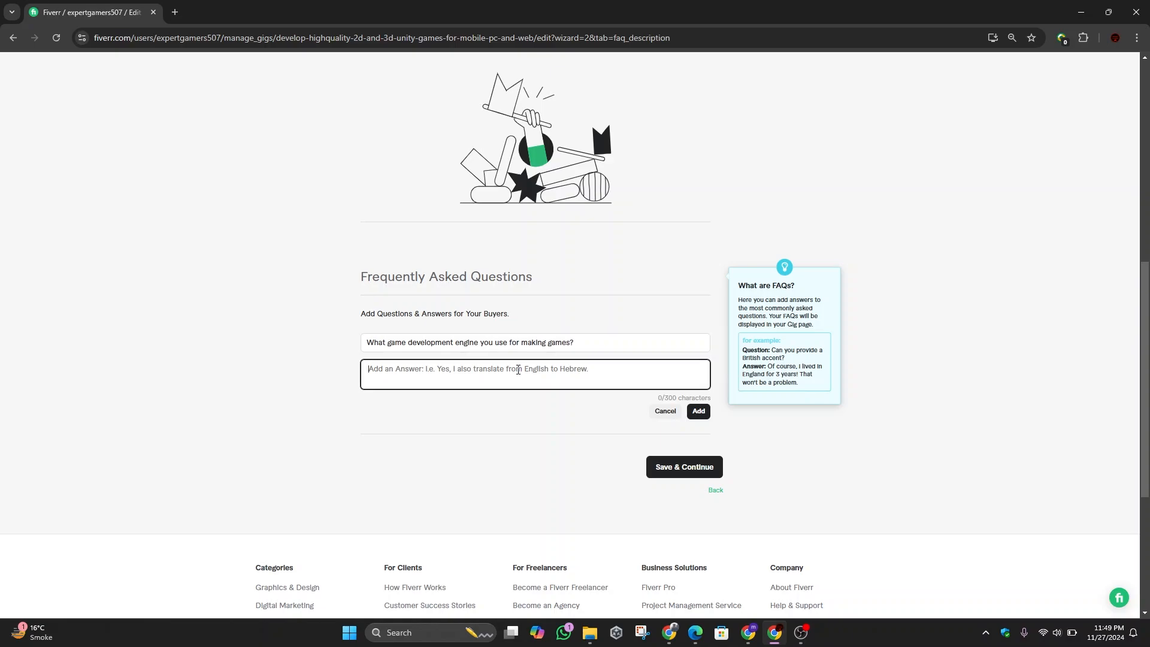
{"action": "type", "text": "I use Unity Game En"}
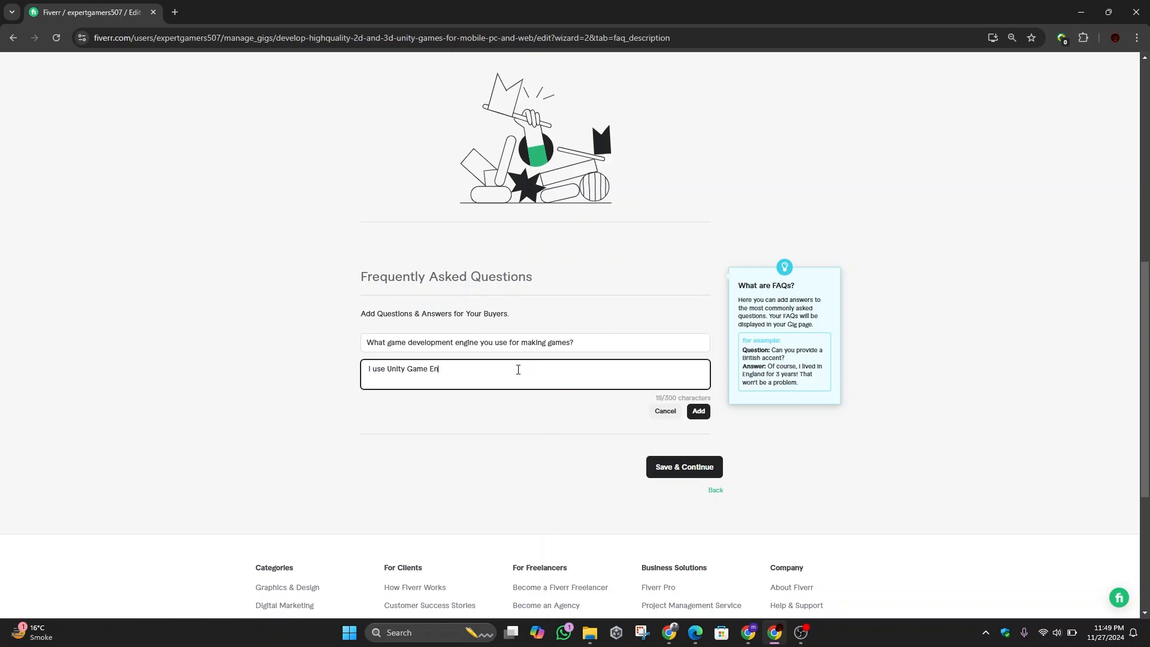
{"action": "type", "text": "gin"}
{"action": "left_click", "coordinate": [698, 411]}
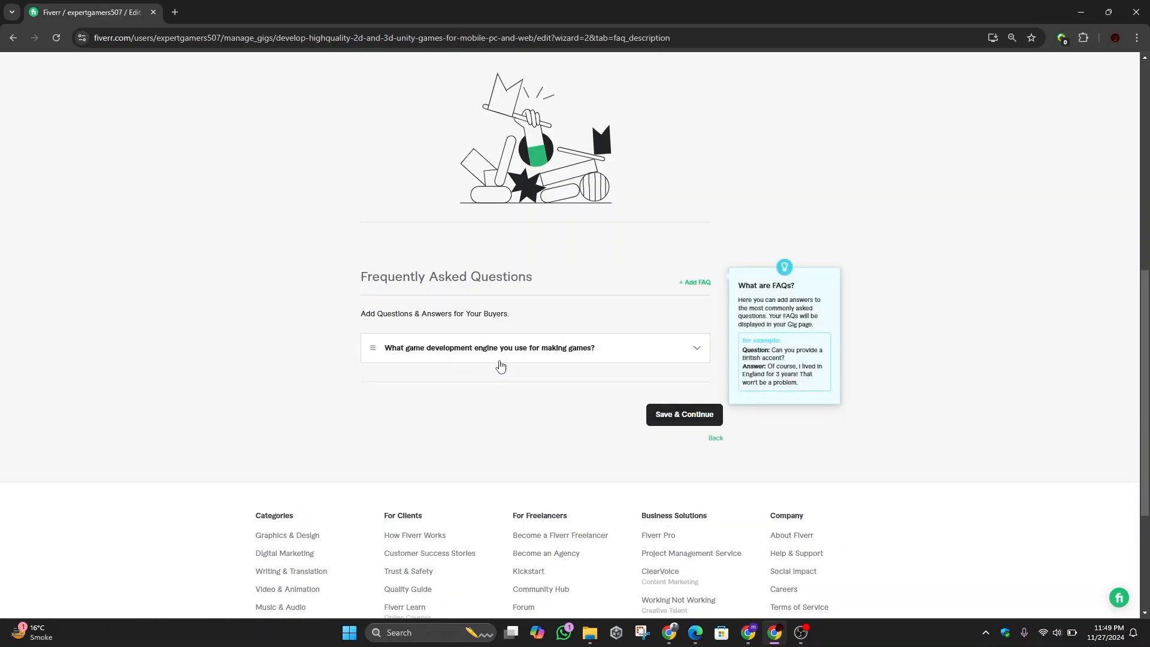
Step: Check the details of the added FAQ, and save the Description & FAQ page to continue to the requirements
{"action": "left_click", "coordinate": [695, 352]}
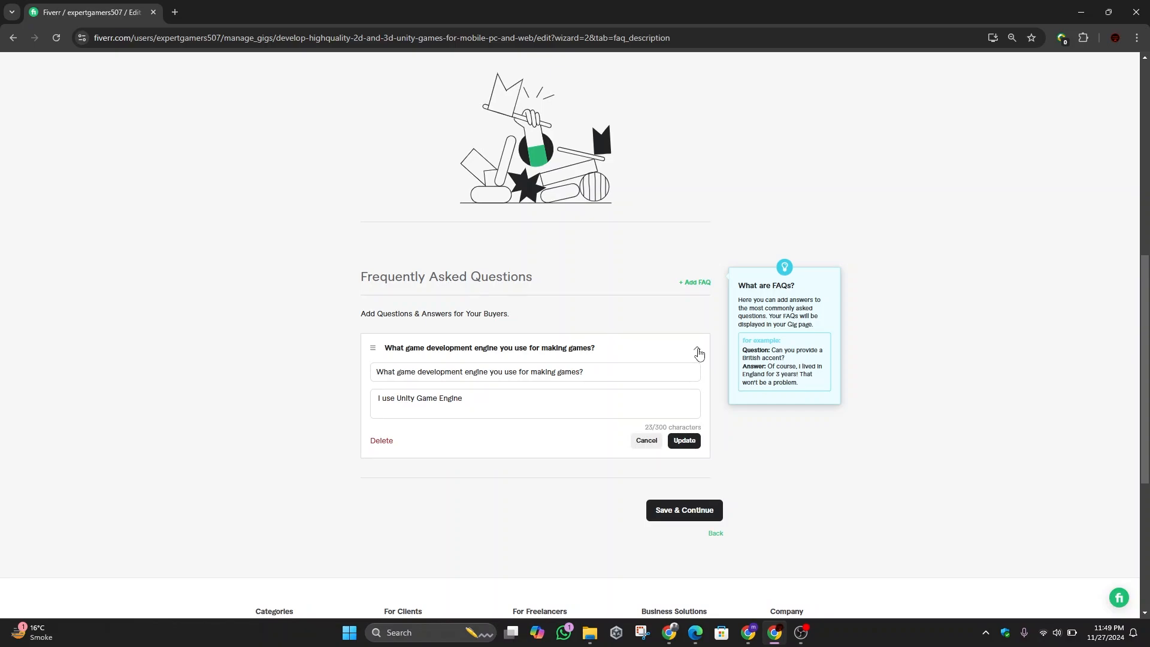
{"action": "left_click", "coordinate": [698, 353]}
{"action": "left_click", "coordinate": [701, 421]}
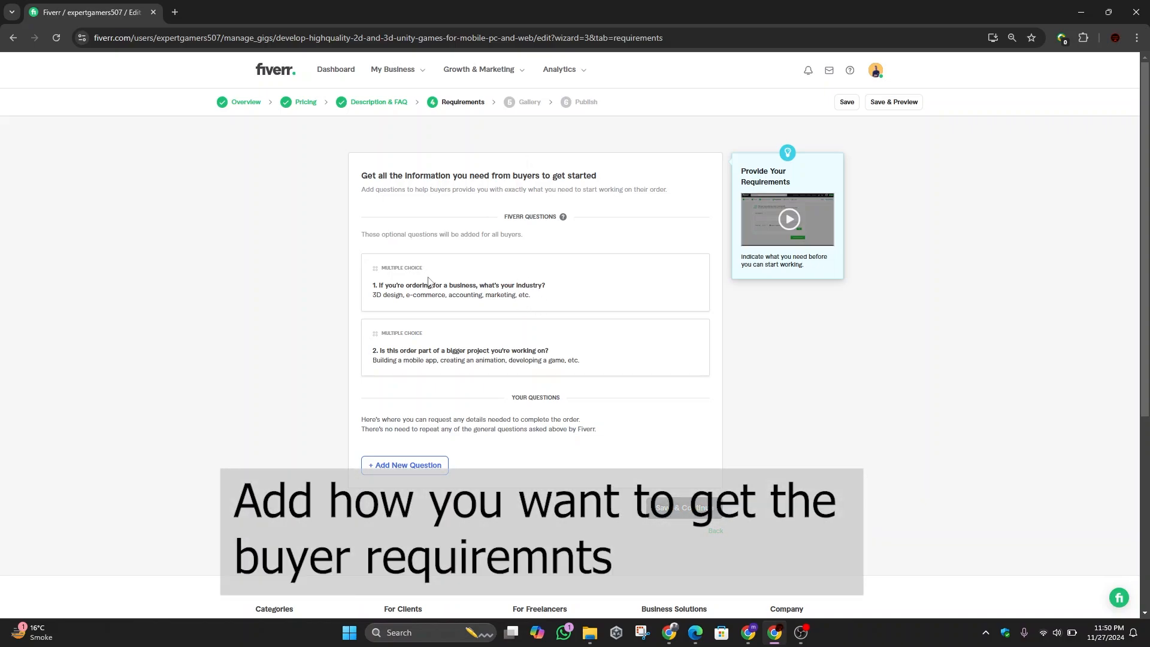
Step: Write a new required buyer question reading "You have any requirements for the game just write it here freely"
{"action": "scroll", "coordinate": [429, 281], "scroll_direction": "down", "scroll_amount": 1}
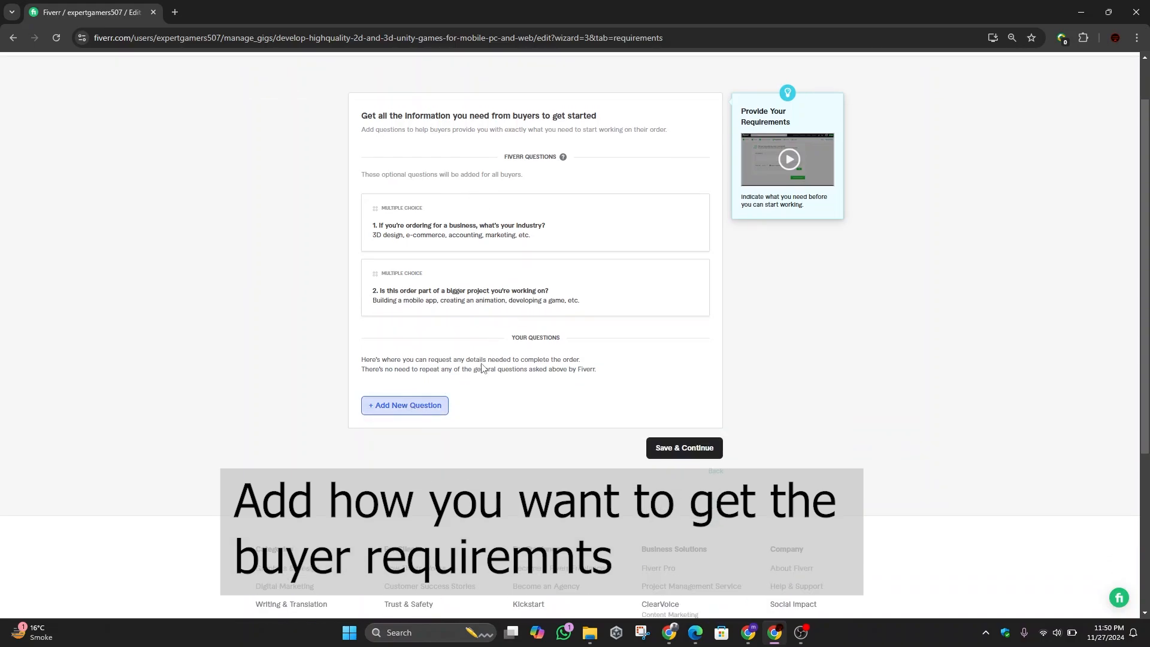
{"action": "left_click", "coordinate": [413, 406]}
{"action": "left_click", "coordinate": [418, 436]}
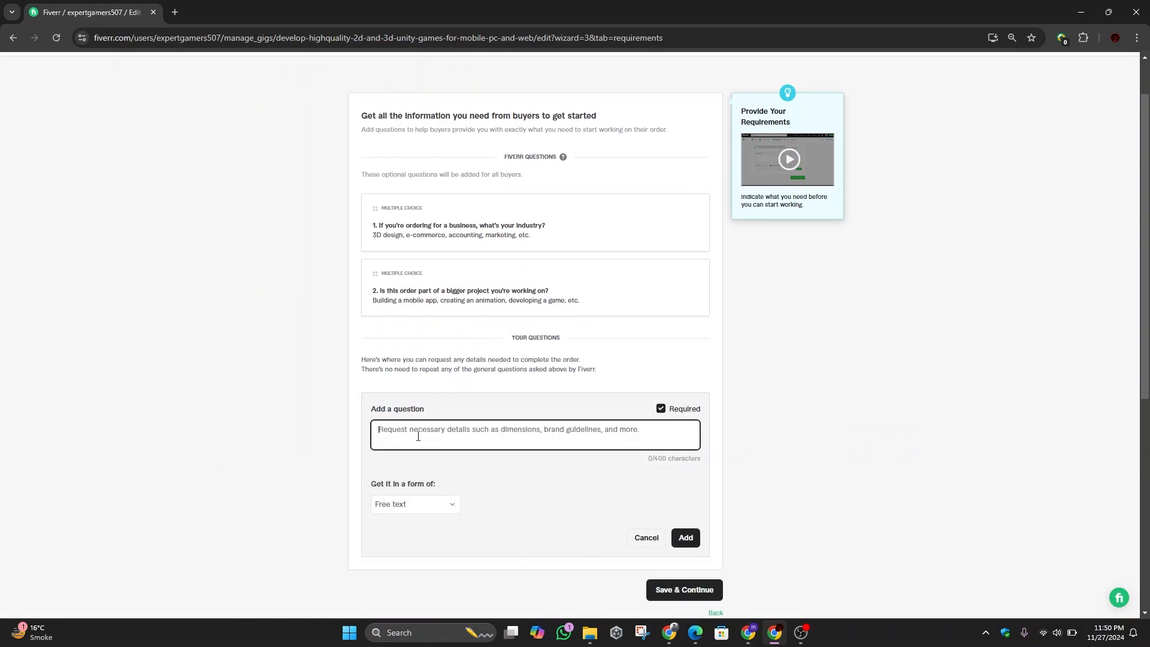
{"action": "type", "text": "You "}
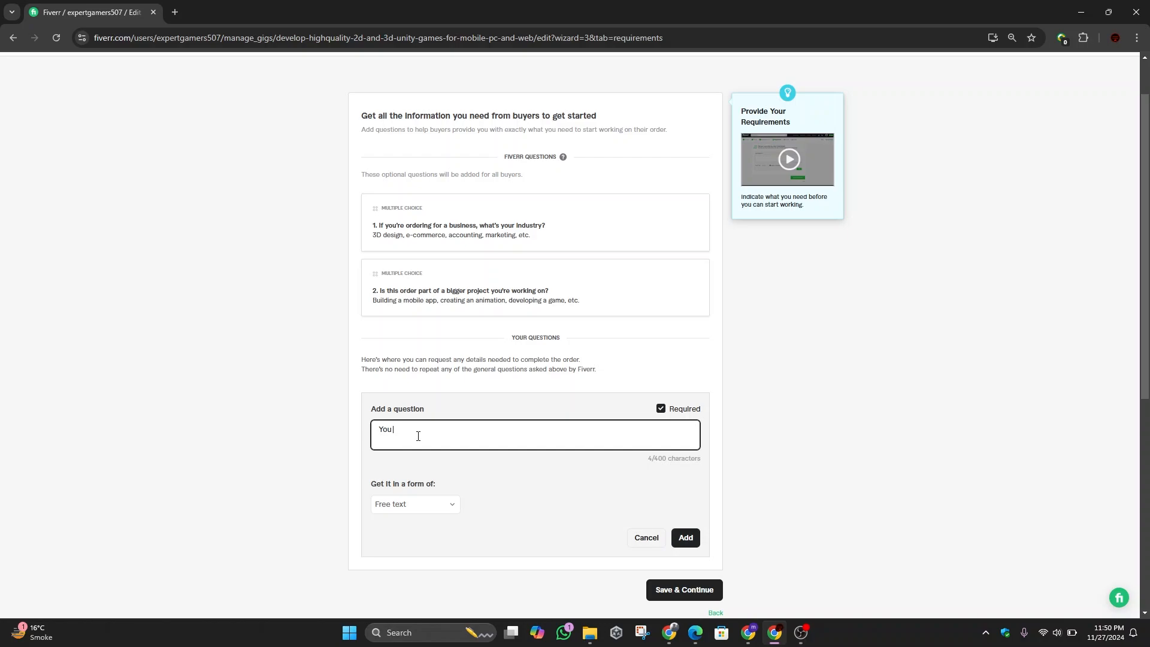
{"action": "type", "text": "have any requiremnts for the game just write it ere"}
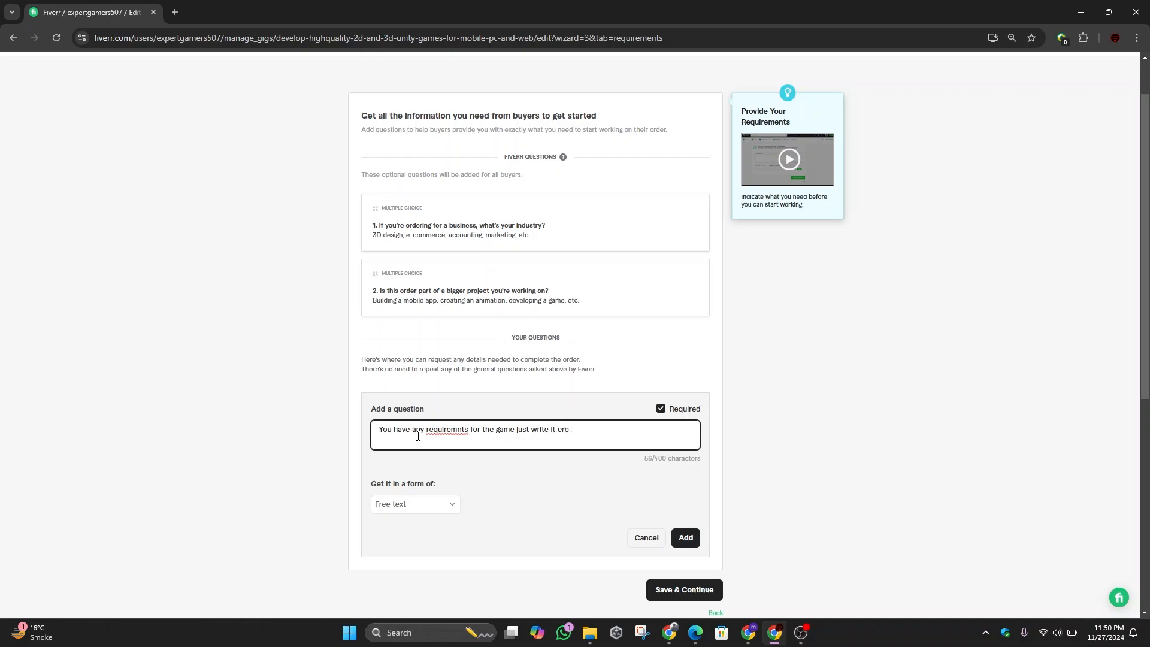
{"action": "key", "text": "BackSpace"}
{"action": "key", "text": "BackSpace"}
{"action": "key", "text": "BackSpace"}
{"action": "type", "text": "here freely"}
{"action": "right_click", "coordinate": [446, 428]}
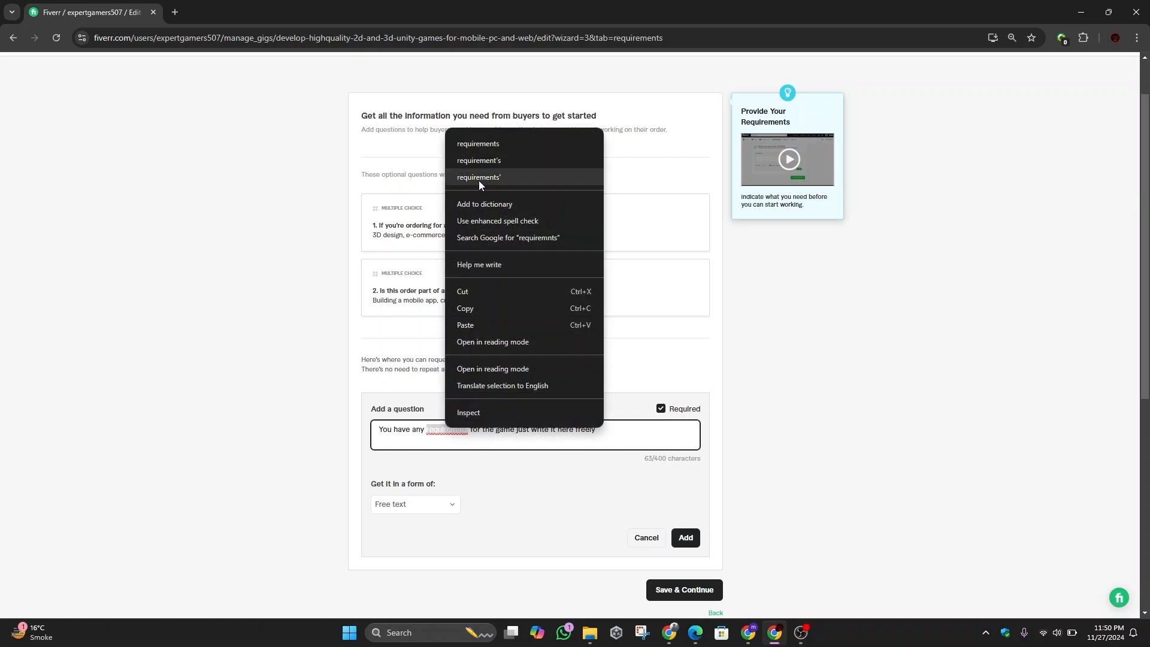
{"action": "left_click", "coordinate": [488, 145]}
Step: Keep free text as the answer form of the game requirements question and add it to the list
{"action": "left_click", "coordinate": [442, 505]}
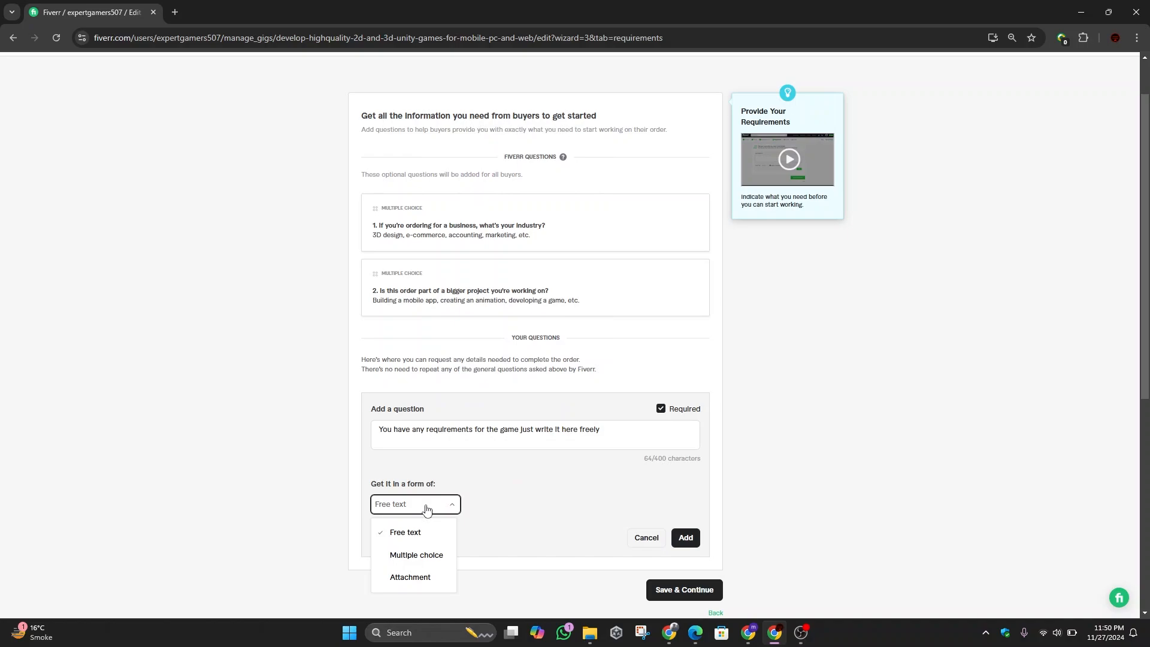
{"action": "left_click", "coordinate": [422, 531]}
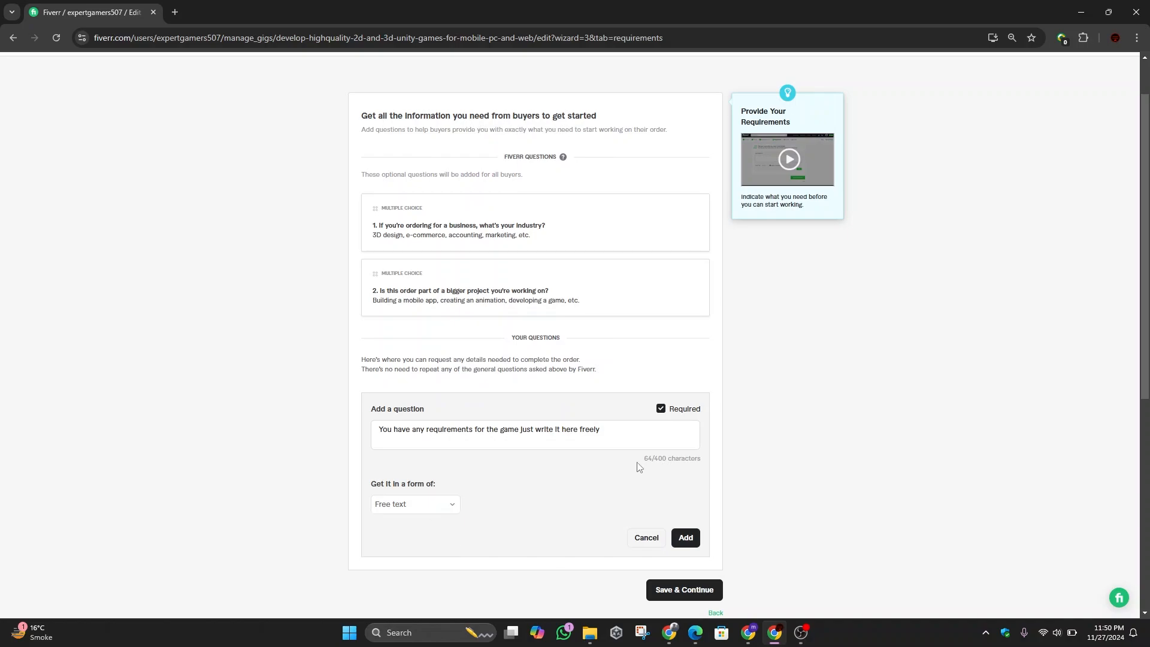
{"action": "left_click", "coordinate": [685, 539]}
Step: Write a second question asking buyers to attach any requirements document or file they have
{"action": "left_click", "coordinate": [413, 464]}
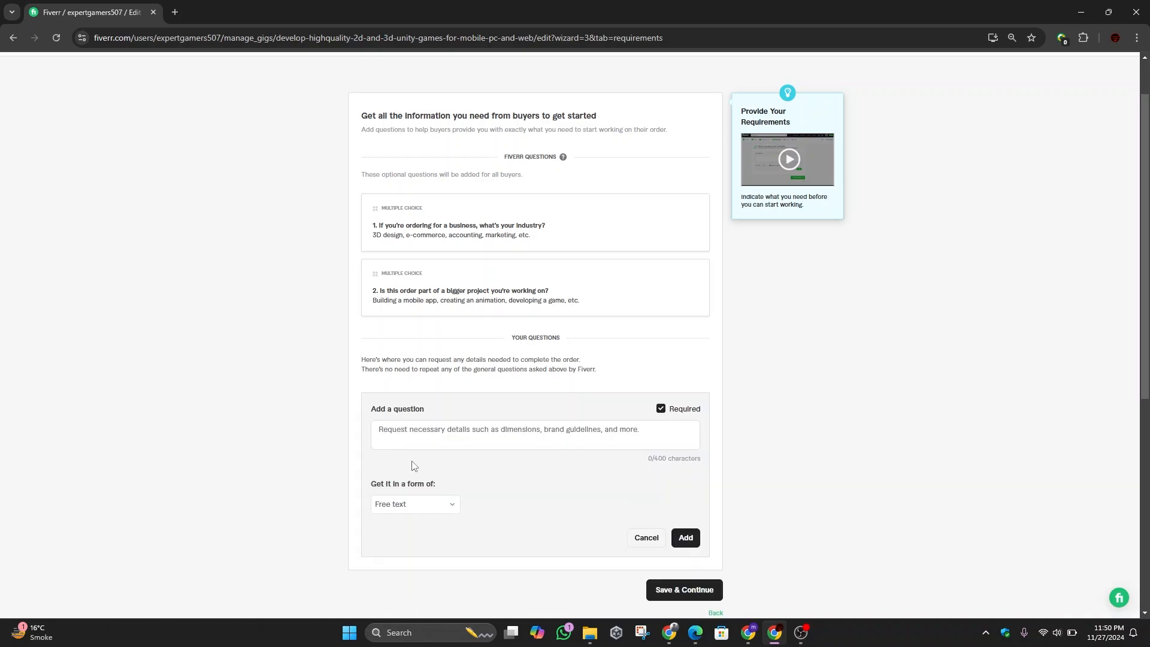
{"action": "left_click", "coordinate": [412, 429]}
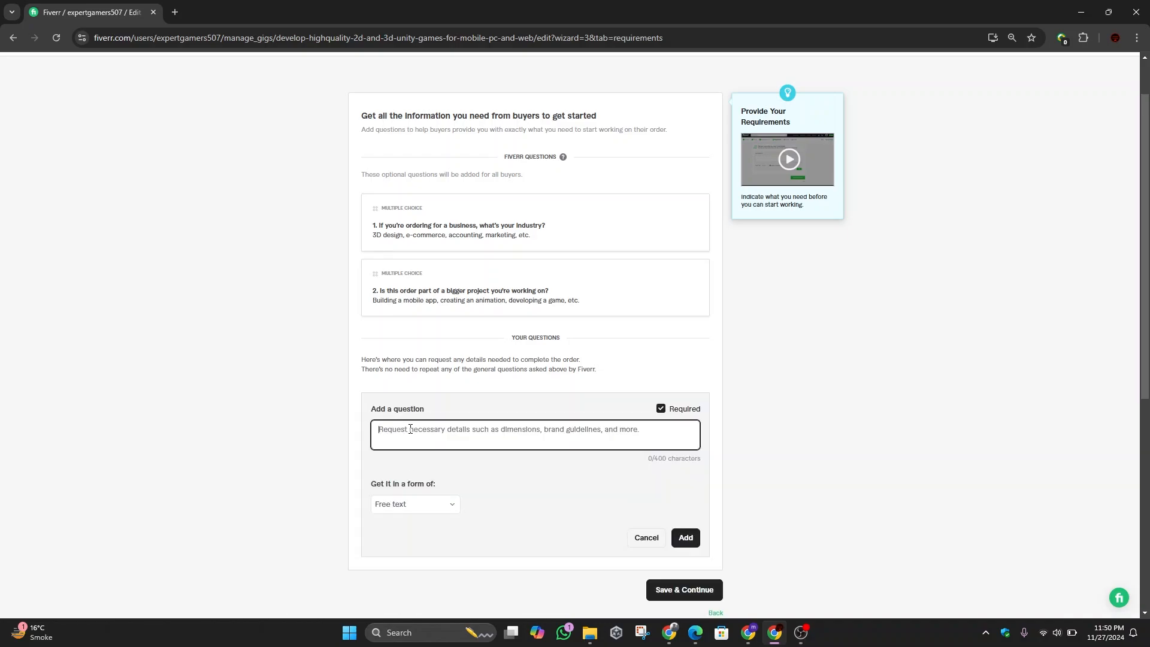
{"action": "type", "text": "If ylou had"}
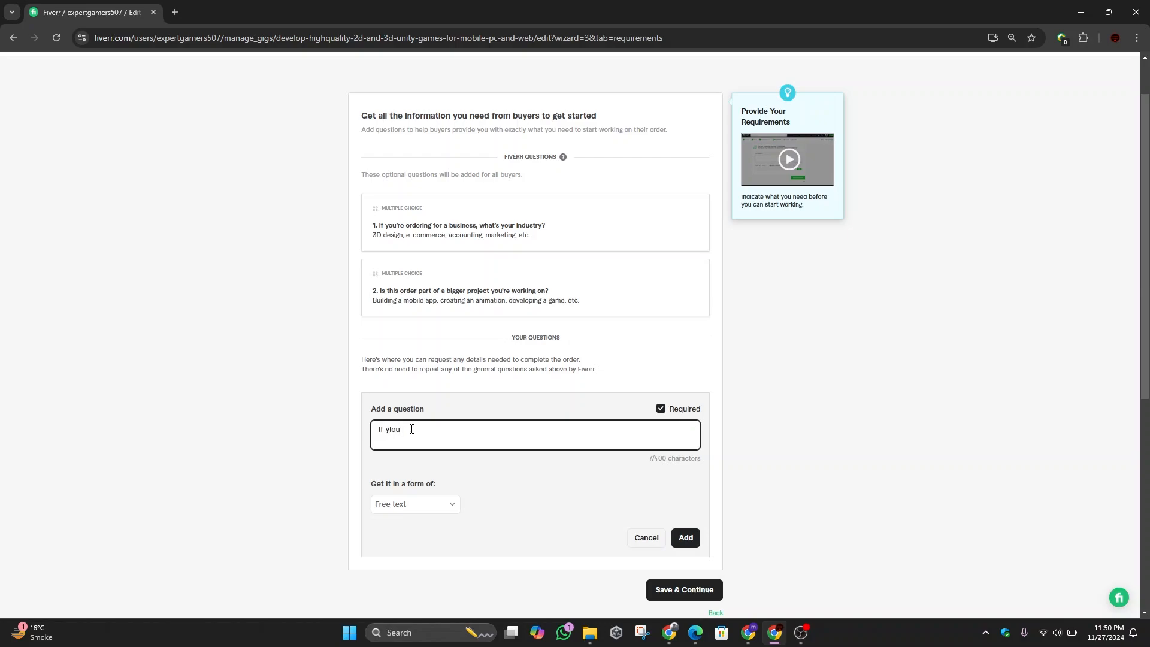
{"action": "key", "text": "BackSpace"}
{"action": "key", "text": "BackSpace"}
{"action": "key", "text": "BackSpace"}
{"action": "type", "text": "ou ha"}
{"action": "key", "text": "BackSpace"}
{"action": "type", "text": "have any requiremnts docl=ument or file plaese a"}
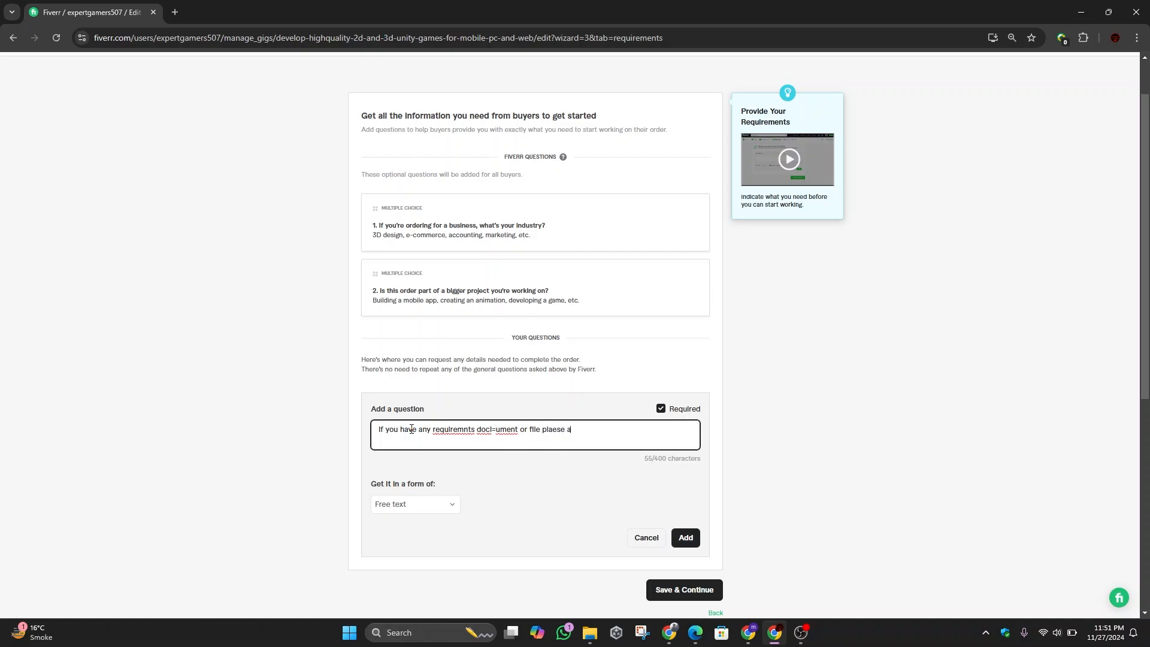
{"action": "type", "text": "ttached here"}
Step: Correct the misspelled words in the second question to "requirements", "document" and "please"
{"action": "right_click", "coordinate": [467, 432]}
{"action": "left_click", "coordinate": [499, 149]}
{"action": "right_click", "coordinate": [488, 430]}
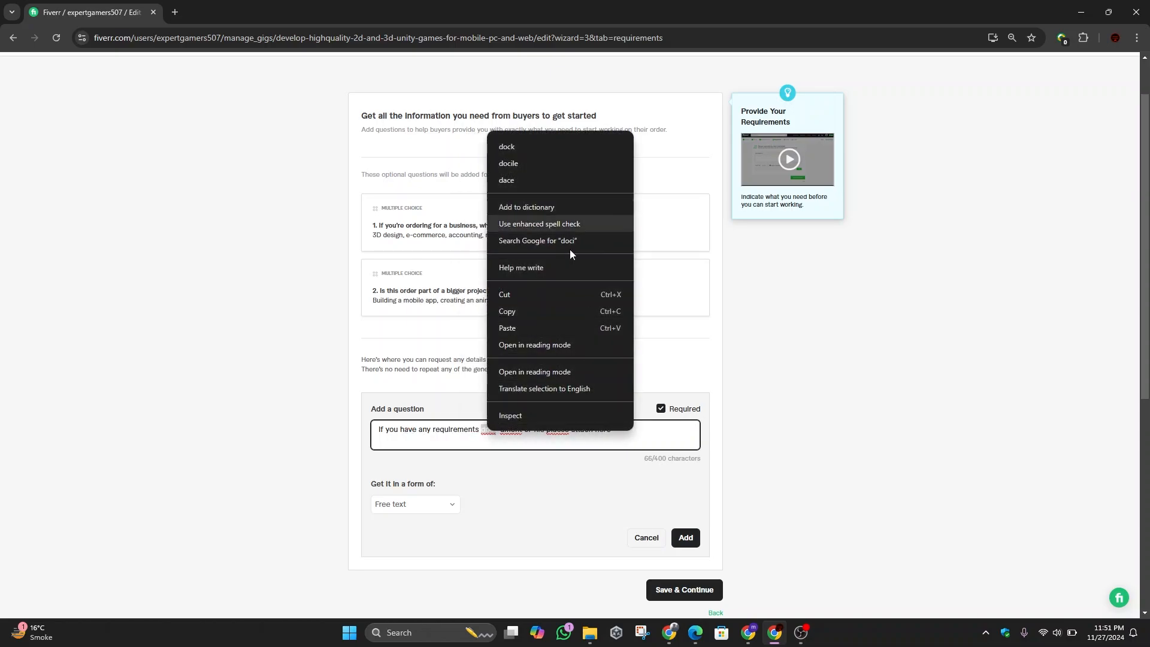
{"action": "left_click", "coordinate": [565, 525]}
{"action": "left_click", "coordinate": [500, 430]}
{"action": "key", "text": "BackSpace"}
{"action": "key", "text": "BackSpace"}
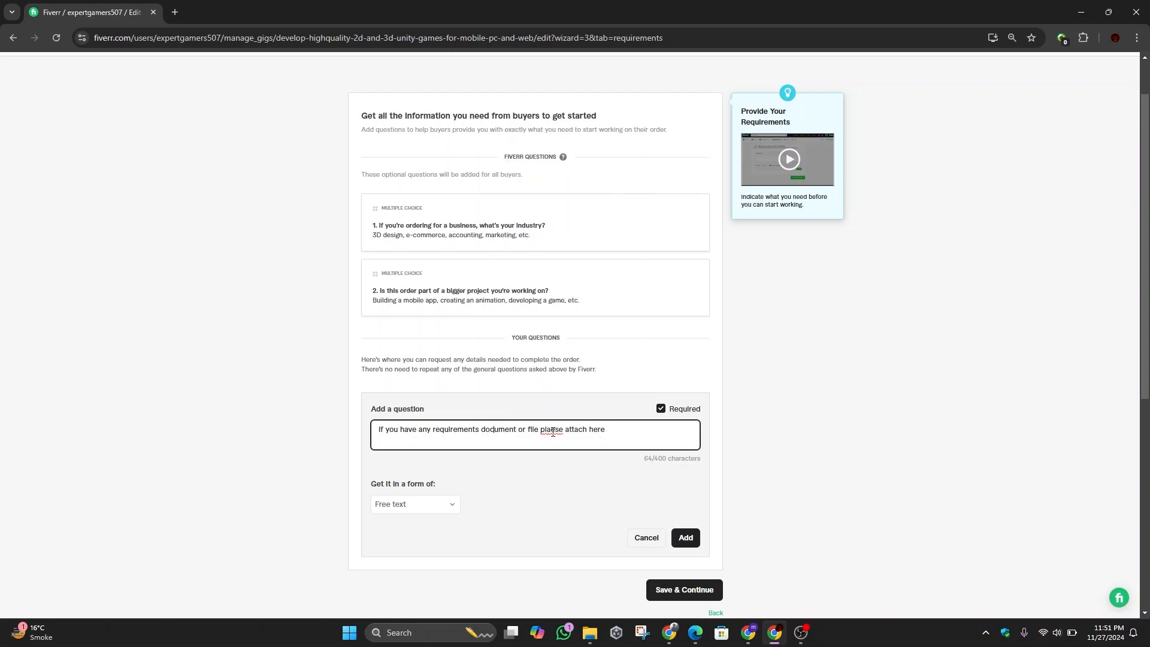
{"action": "right_click", "coordinate": [552, 430]}
{"action": "left_click", "coordinate": [587, 181]}
Step: Set the second question's answer form to Attachment and add it to the list
{"action": "left_click", "coordinate": [448, 504]}
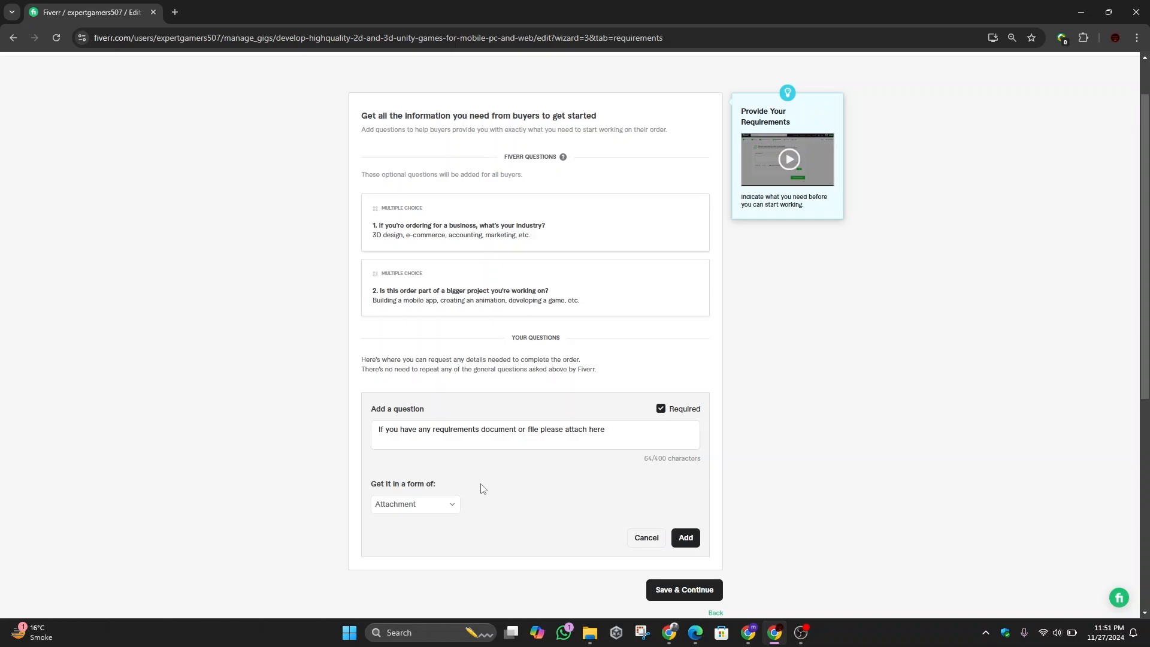
{"action": "left_click", "coordinate": [689, 537]}
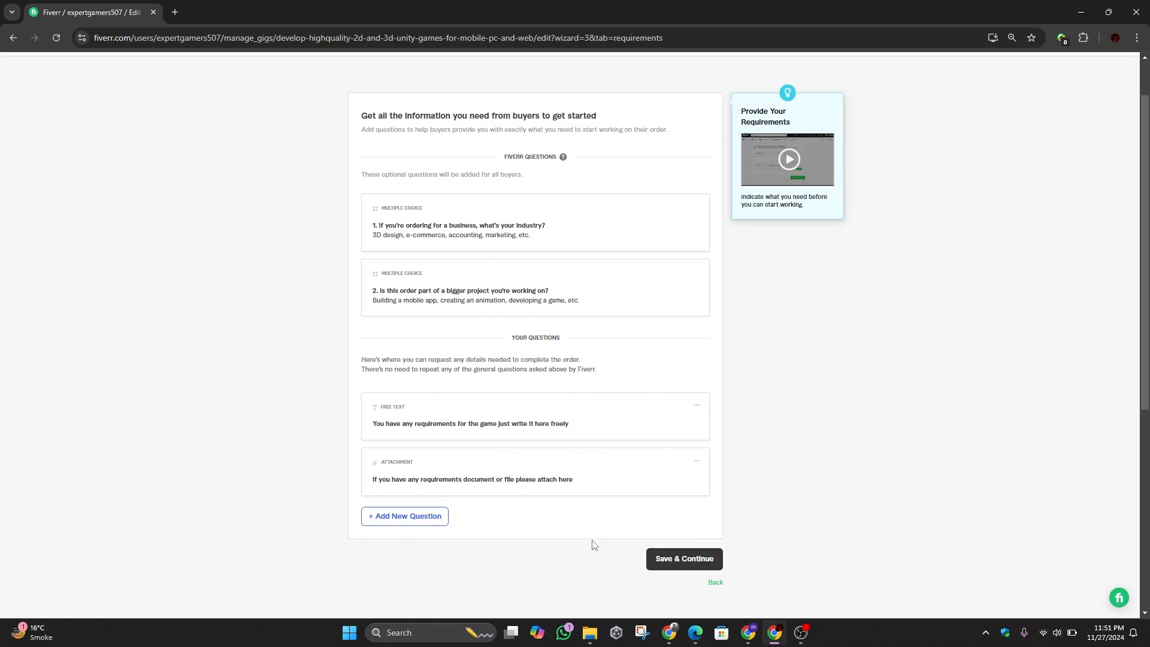
{"action": "scroll", "coordinate": [599, 569], "scroll_direction": "up", "scroll_amount": 1}
{"action": "scroll", "coordinate": [665, 569], "scroll_direction": "down", "scroll_amount": 4}
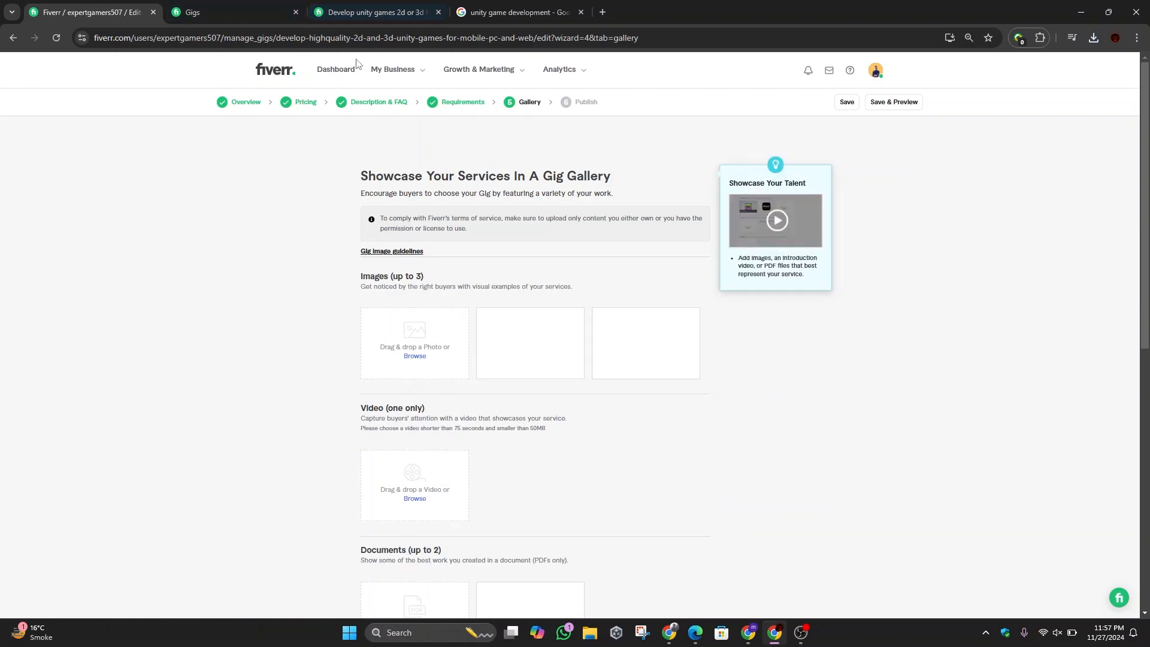
Step: Examine the gallery image and introduction video of the existing gig "develop unity games 2d or 3d for mobile and pc"
{"action": "left_click", "coordinate": [366, 7]}
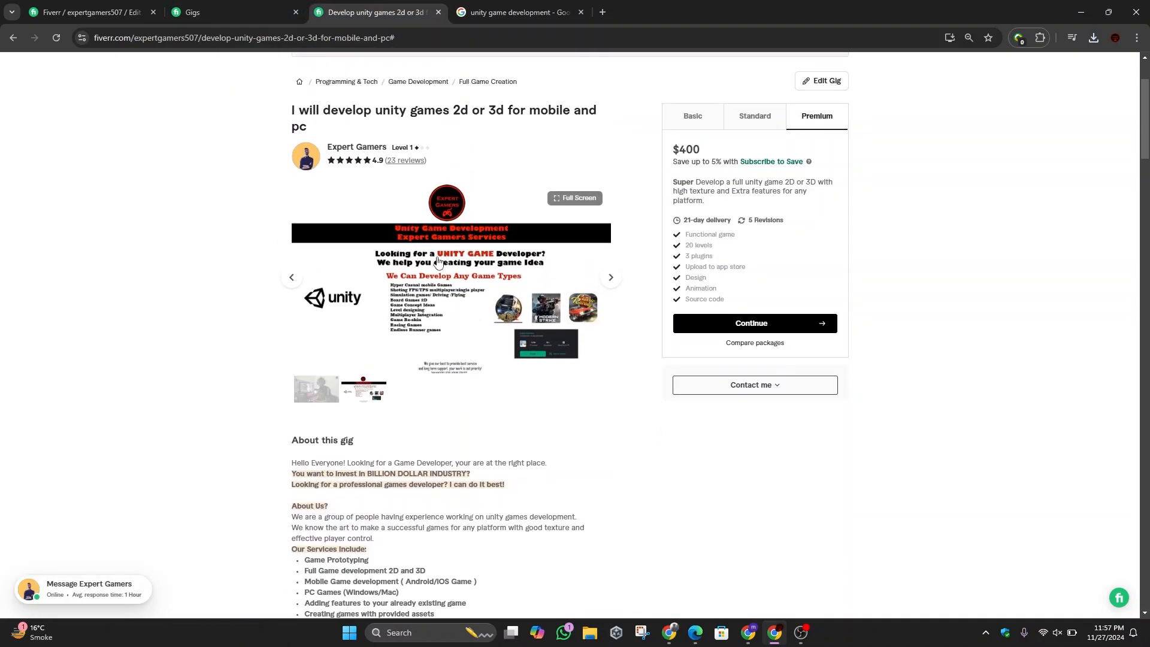
{"action": "scroll", "coordinate": [446, 242], "scroll_direction": "down", "scroll_amount": 3}
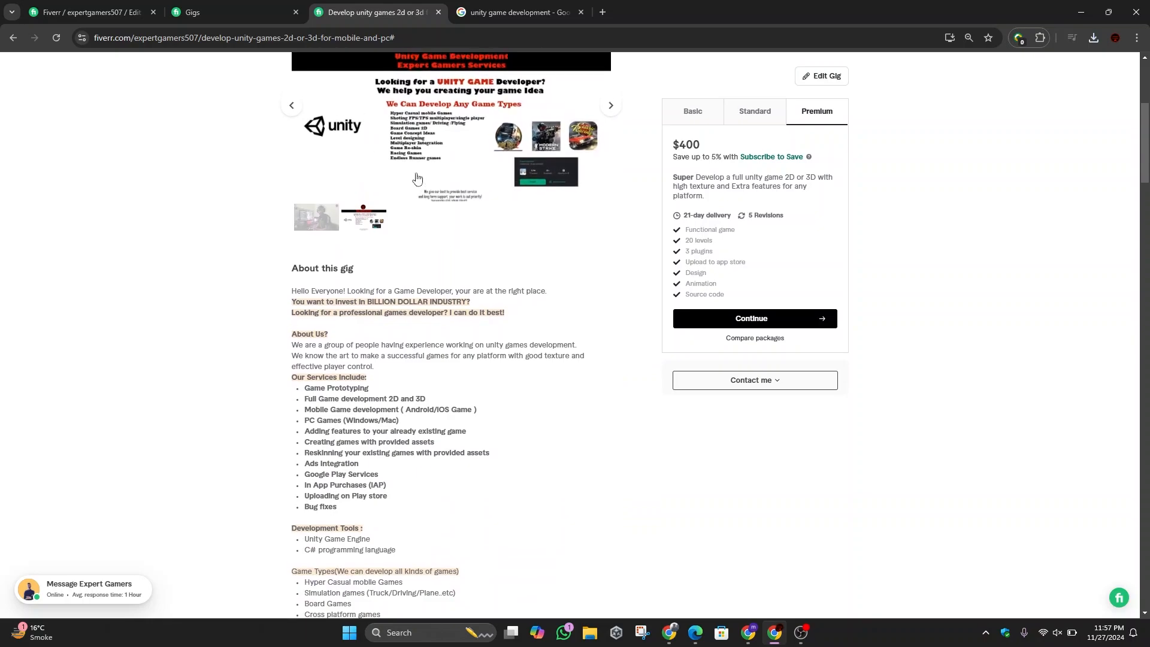
{"action": "scroll", "coordinate": [428, 147], "scroll_direction": "up", "scroll_amount": 1}
{"action": "left_click", "coordinate": [610, 158]}
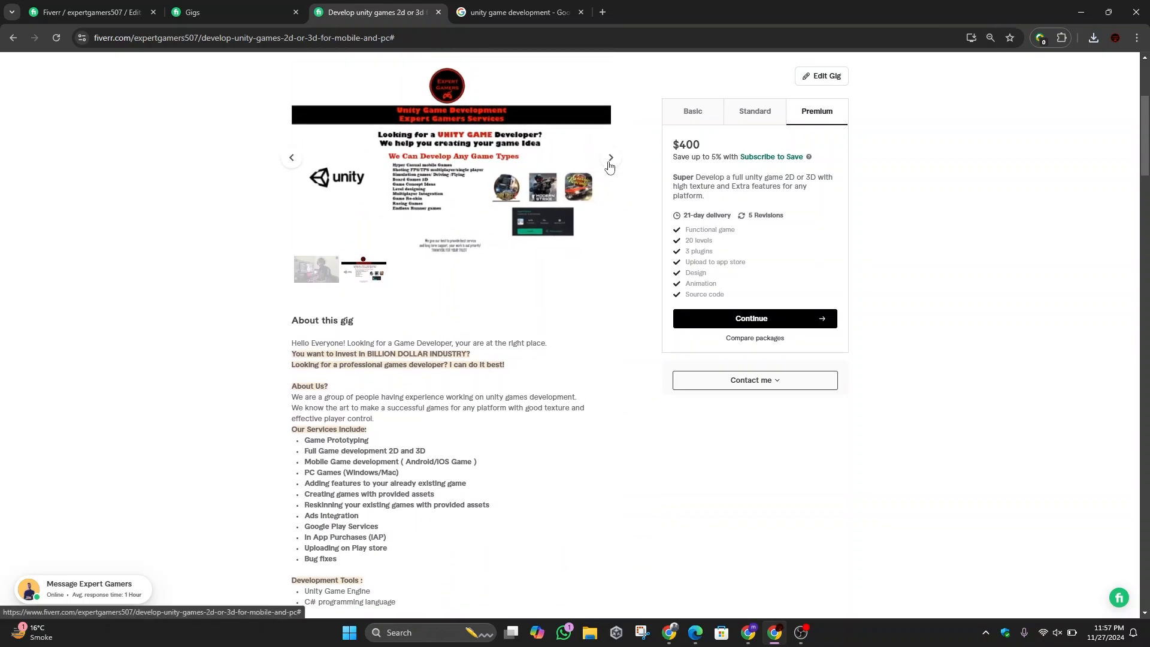
{"action": "left_click", "coordinate": [474, 162]}
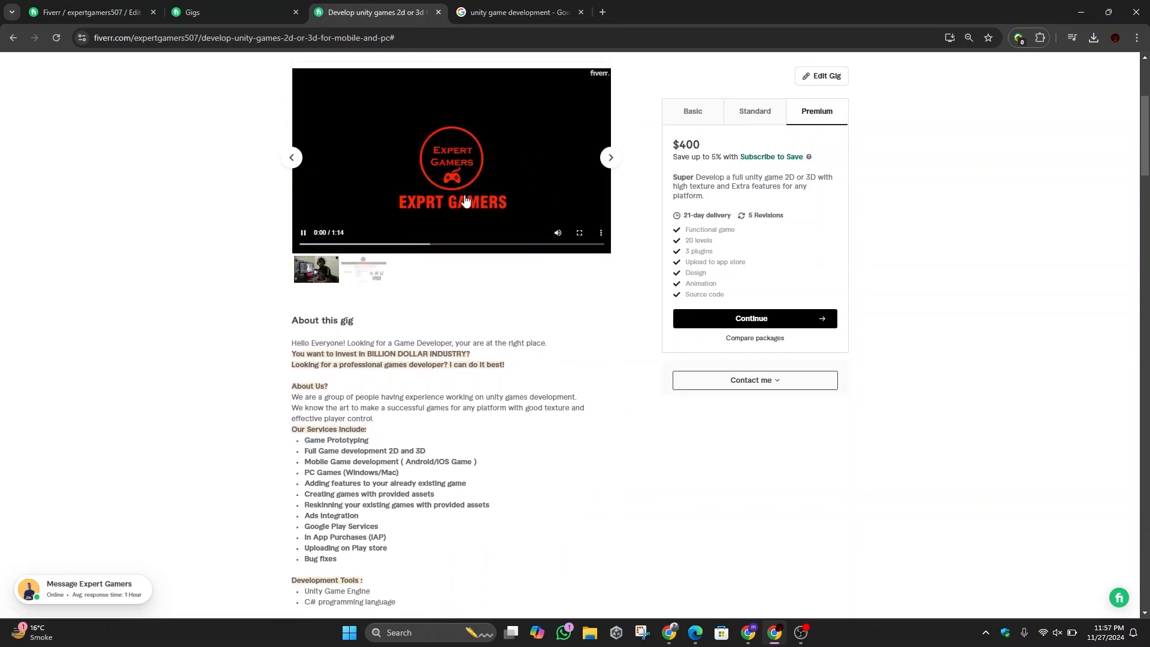
{"action": "left_click", "coordinate": [349, 244]}
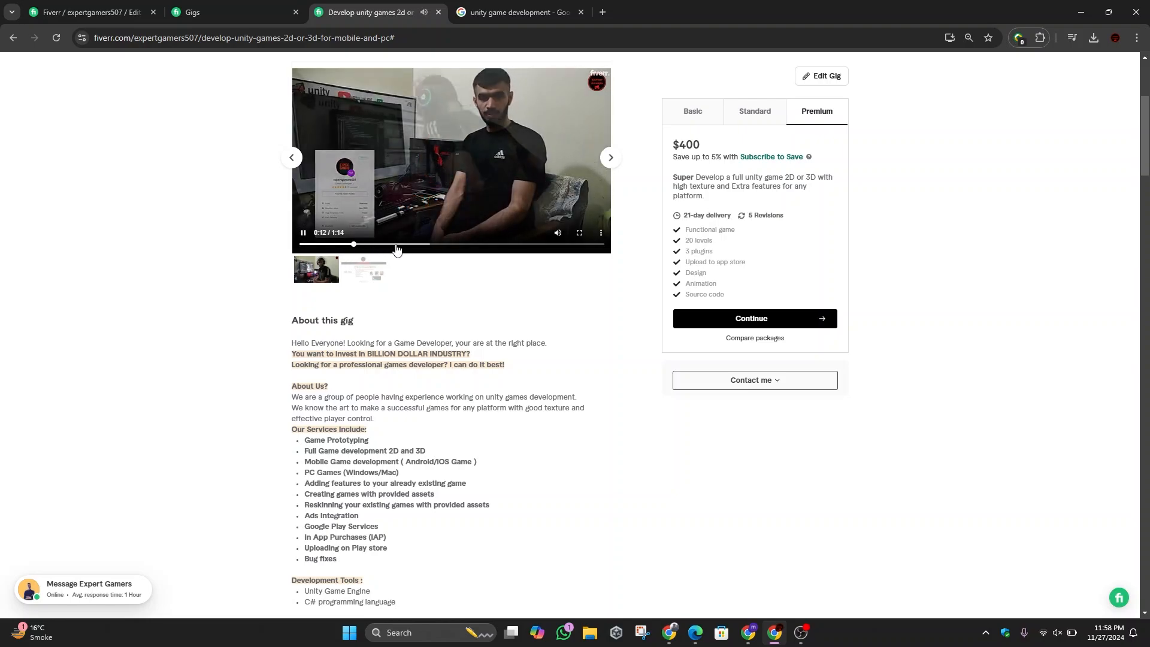
{"action": "left_click", "coordinate": [396, 245]}
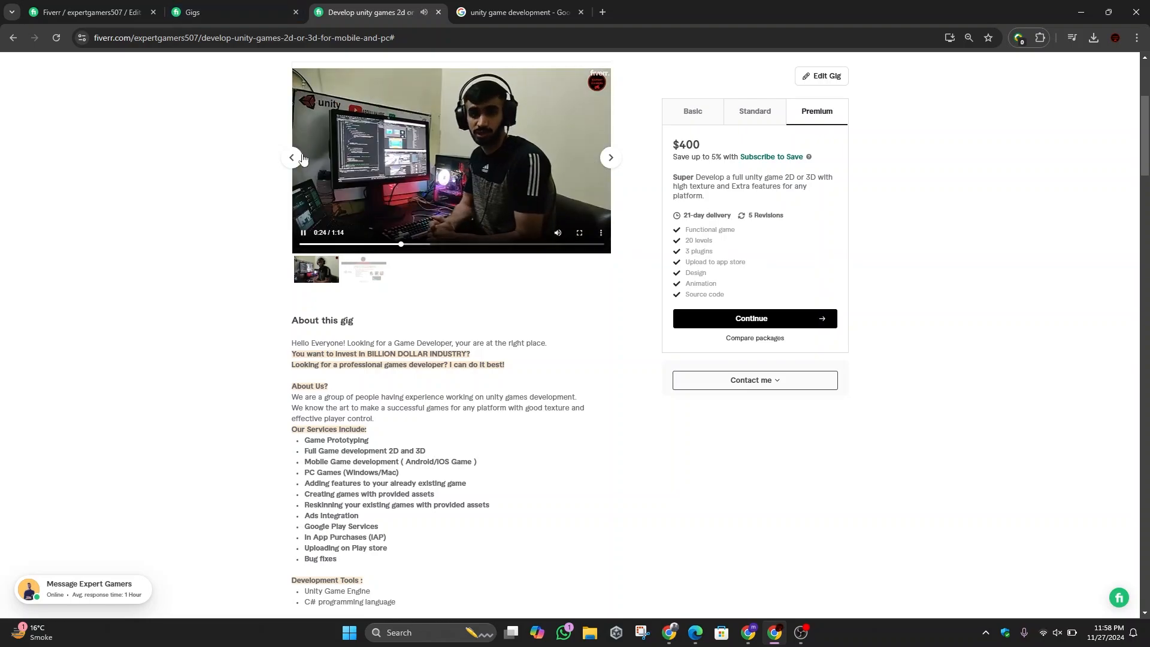
{"action": "left_click", "coordinate": [294, 157]}
{"action": "left_click", "coordinate": [248, 7]}
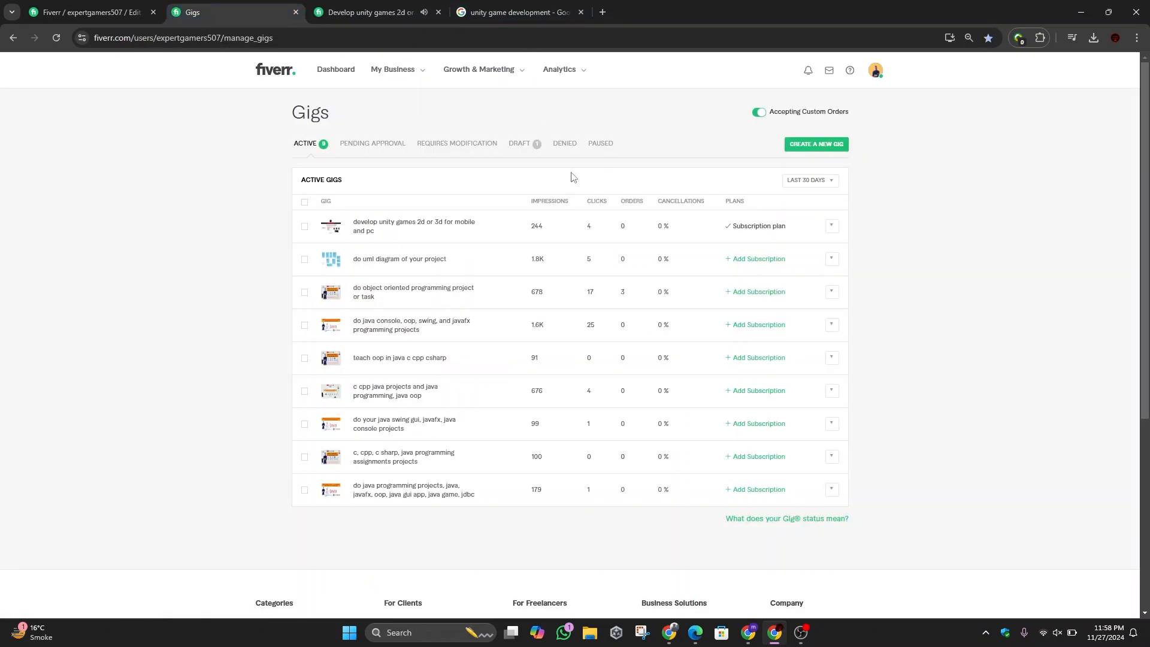
Step: Upload the "gig" image from the Desktop folder as the first gallery image of the new gig
{"action": "left_click", "coordinate": [128, 3]}
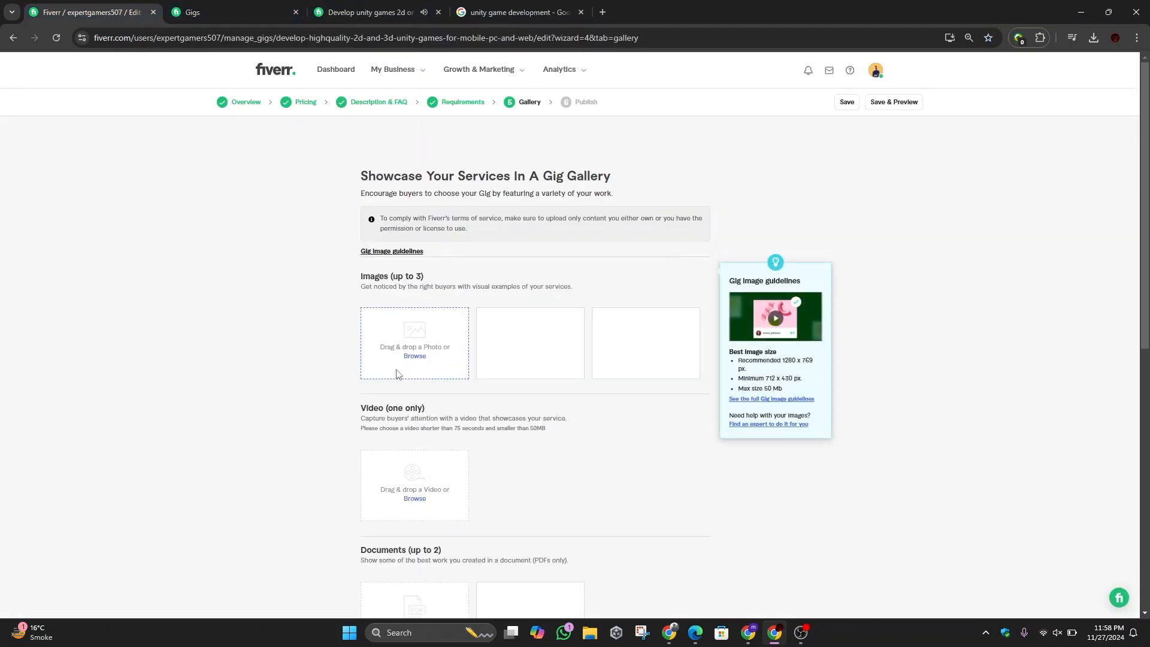
{"action": "left_click", "coordinate": [414, 356]}
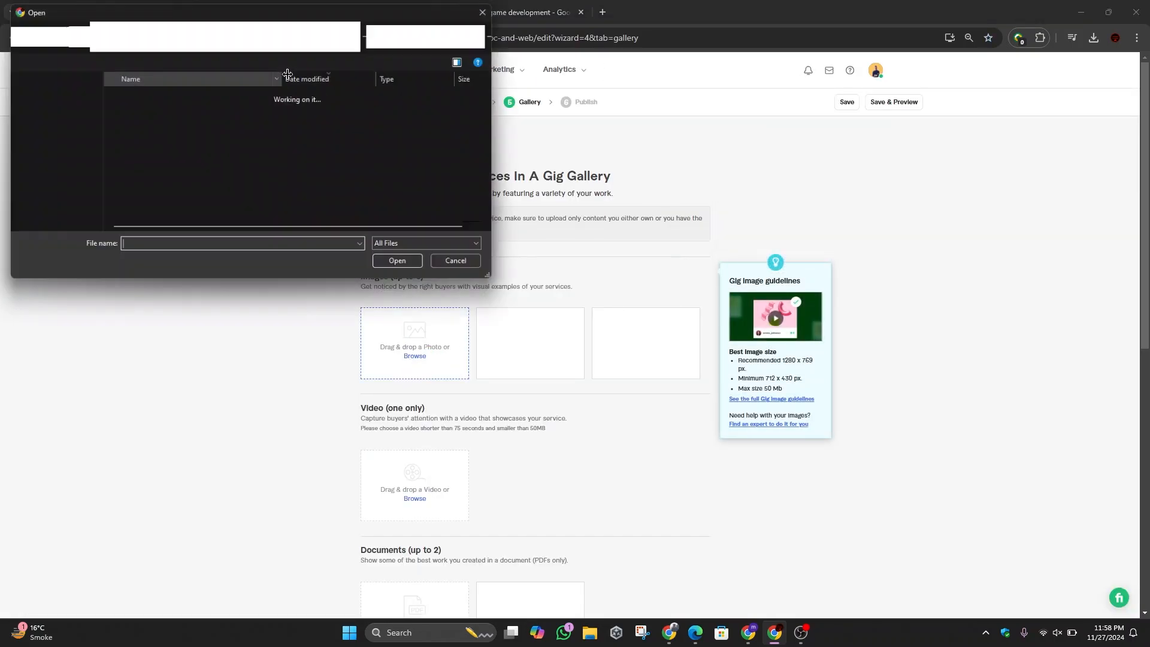
{"action": "scroll", "coordinate": [74, 146], "scroll_direction": "down", "scroll_amount": 1}
{"action": "left_click", "coordinate": [54, 117]}
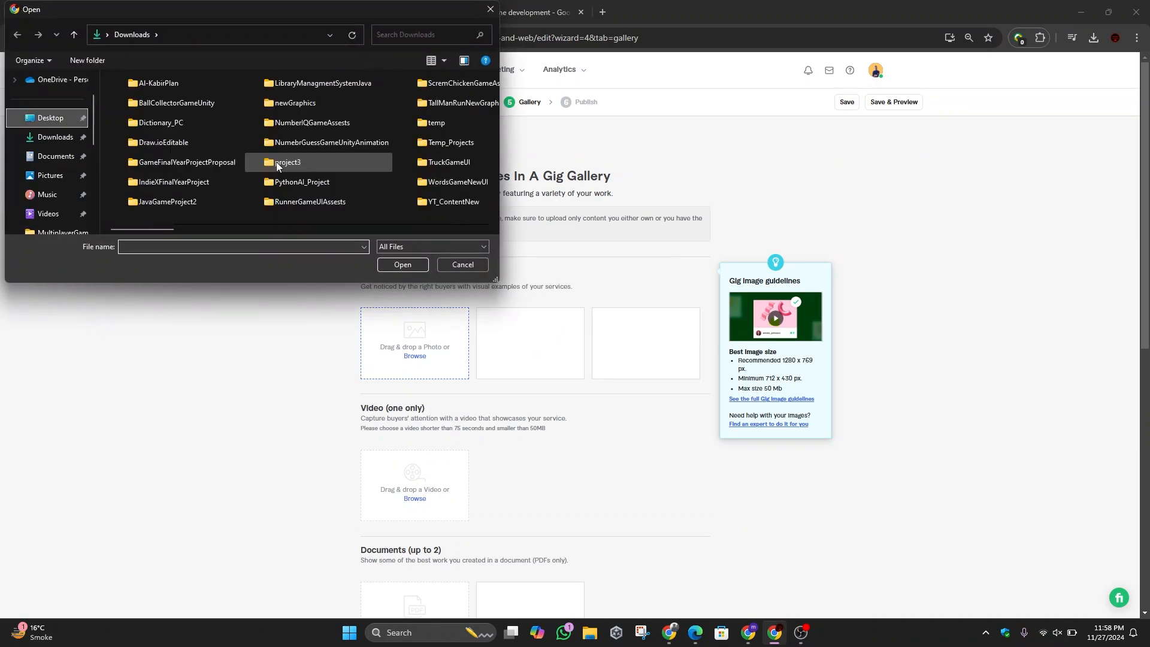
{"action": "scroll", "coordinate": [300, 162], "scroll_direction": "right", "scroll_amount": 5}
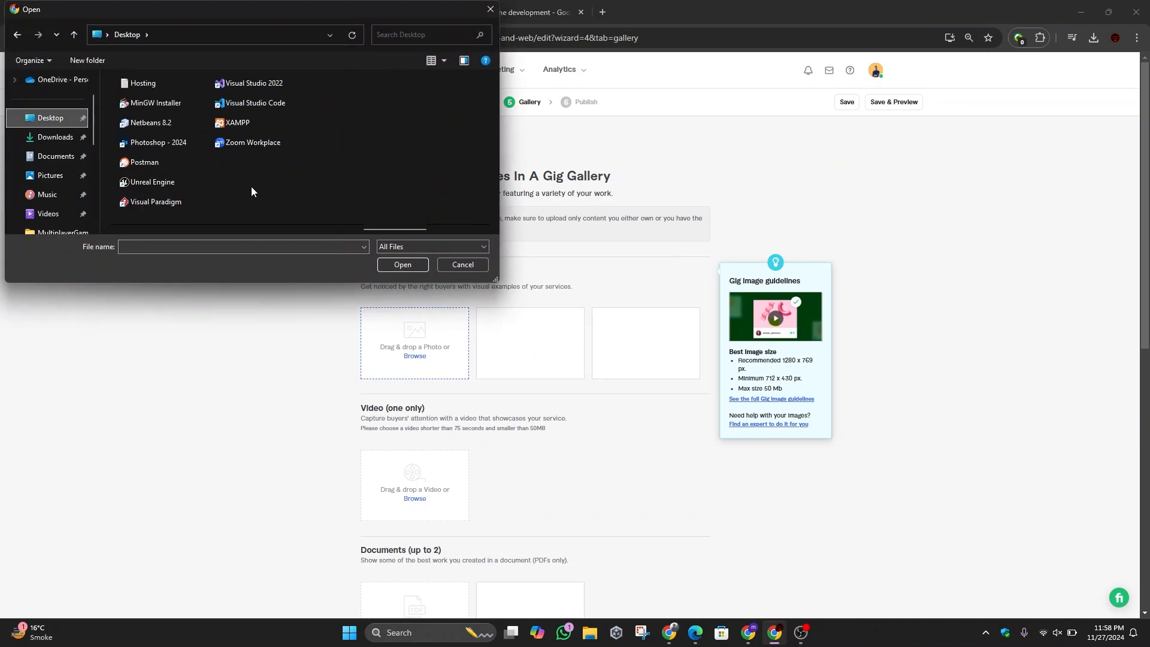
{"action": "scroll", "coordinate": [252, 188], "scroll_direction": "left", "scroll_amount": 1}
{"action": "scroll", "coordinate": [251, 186], "scroll_direction": "left", "scroll_amount": 2}
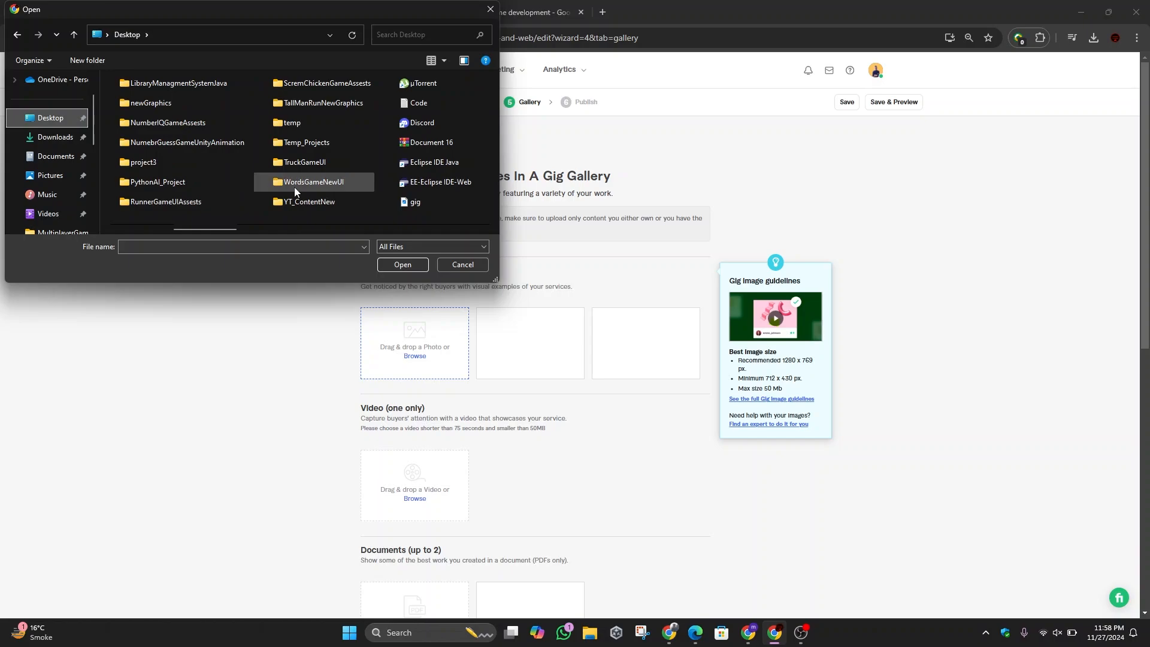
{"action": "left_click", "coordinate": [415, 201]}
{"action": "left_click", "coordinate": [415, 265]}
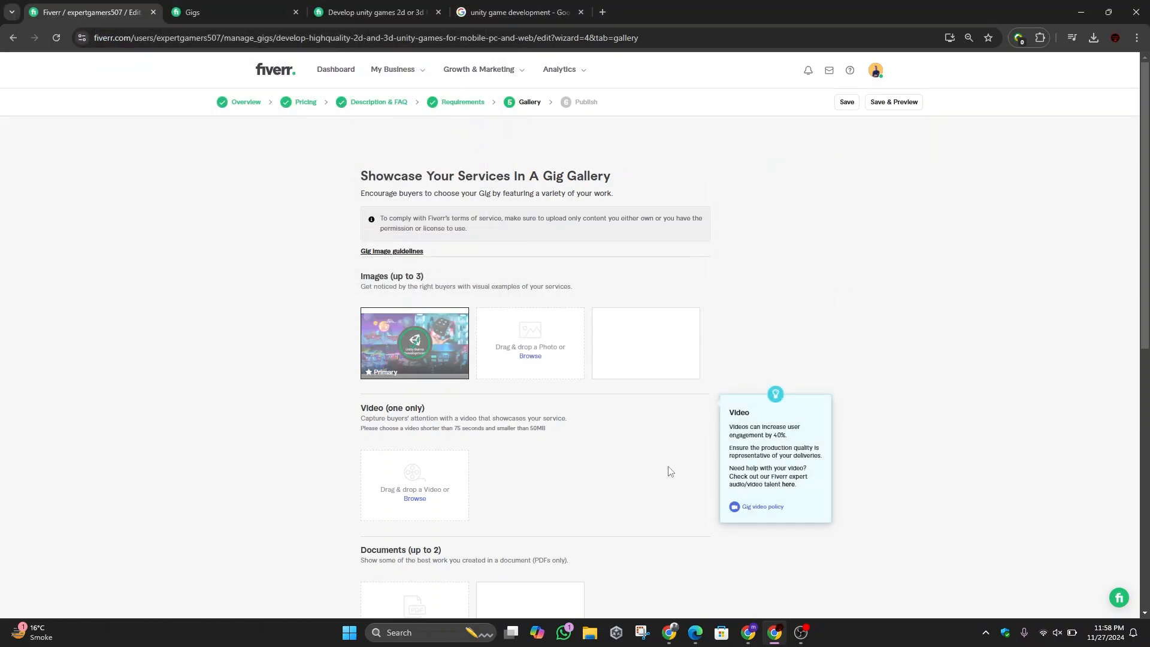
Step: Save the gallery, publish the gig and return to the list of active gigs
{"action": "scroll", "coordinate": [676, 474], "scroll_direction": "down", "scroll_amount": 3}
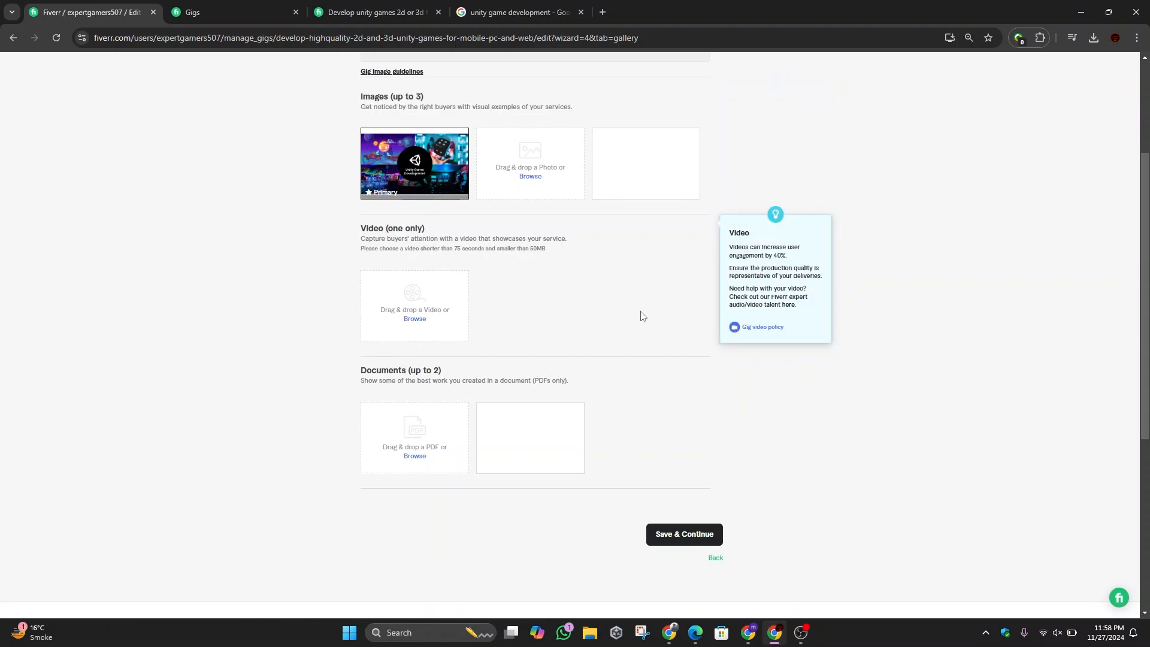
{"action": "left_click", "coordinate": [684, 540]}
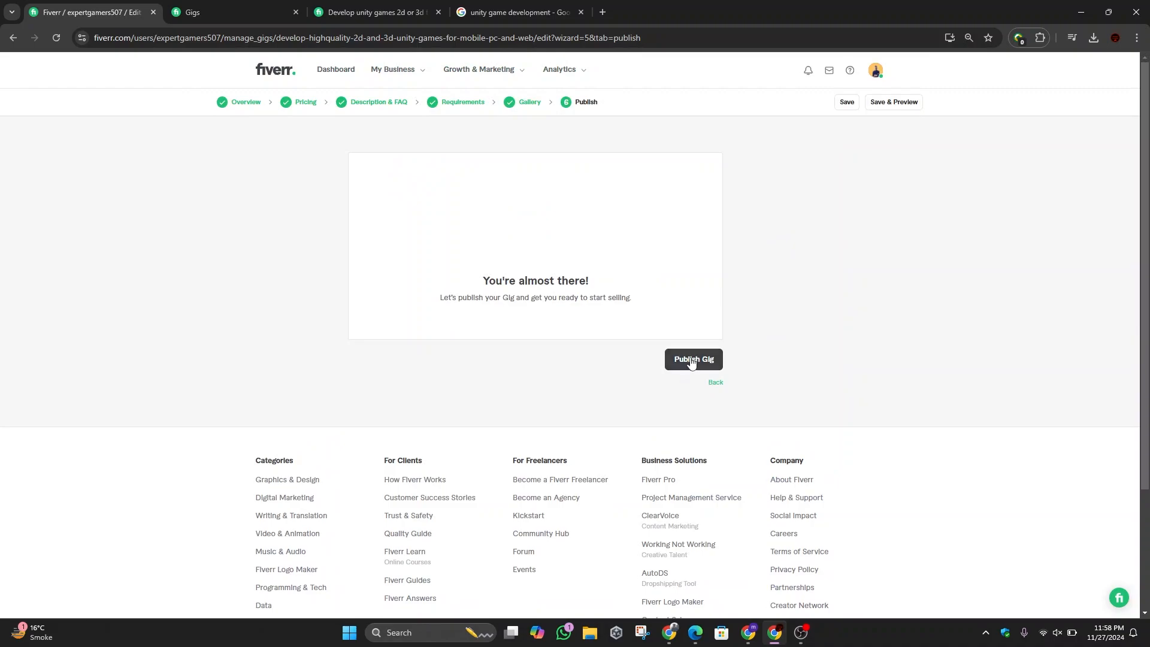
{"action": "left_click", "coordinate": [692, 361]}
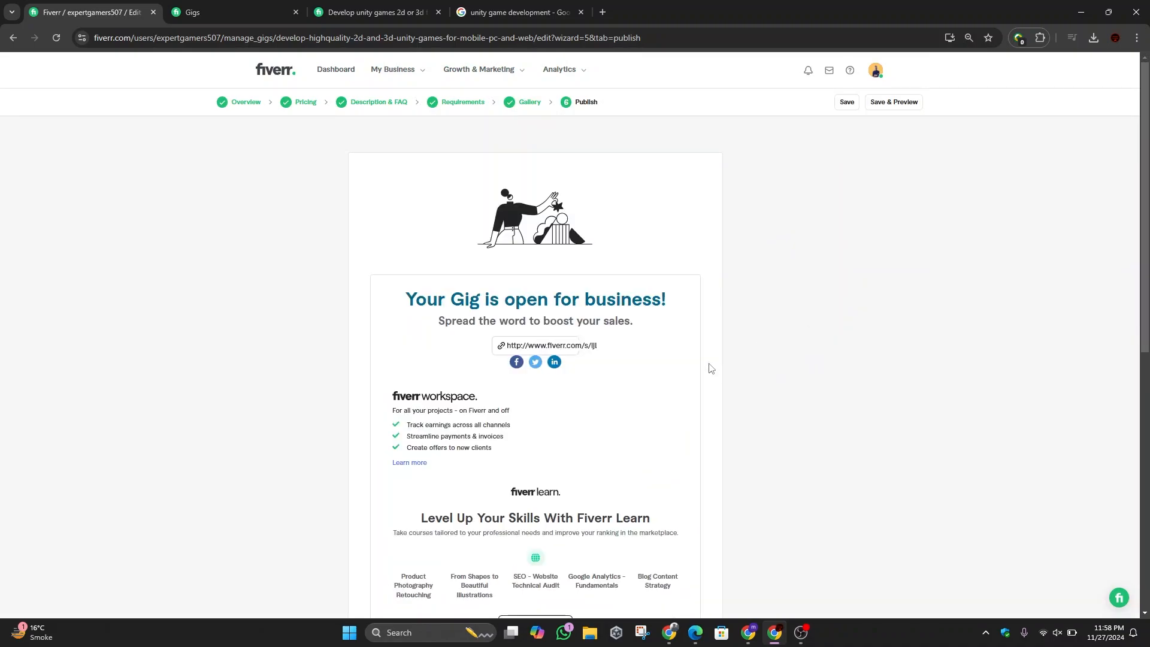
{"action": "scroll", "coordinate": [703, 370], "scroll_direction": "down", "scroll_amount": 4}
{"action": "left_click", "coordinate": [683, 432]}
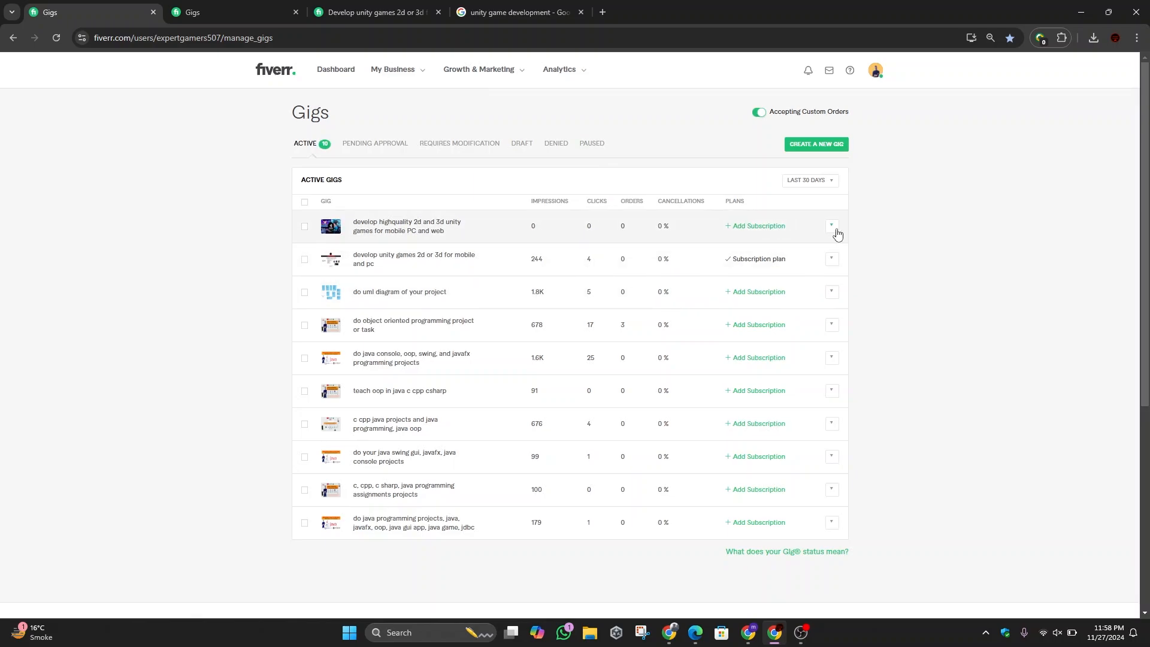
Step: Open the newly published Unity games gig in preview and review its image, description and Basic package
{"action": "left_click", "coordinate": [831, 229]}
{"action": "left_click", "coordinate": [793, 227]}
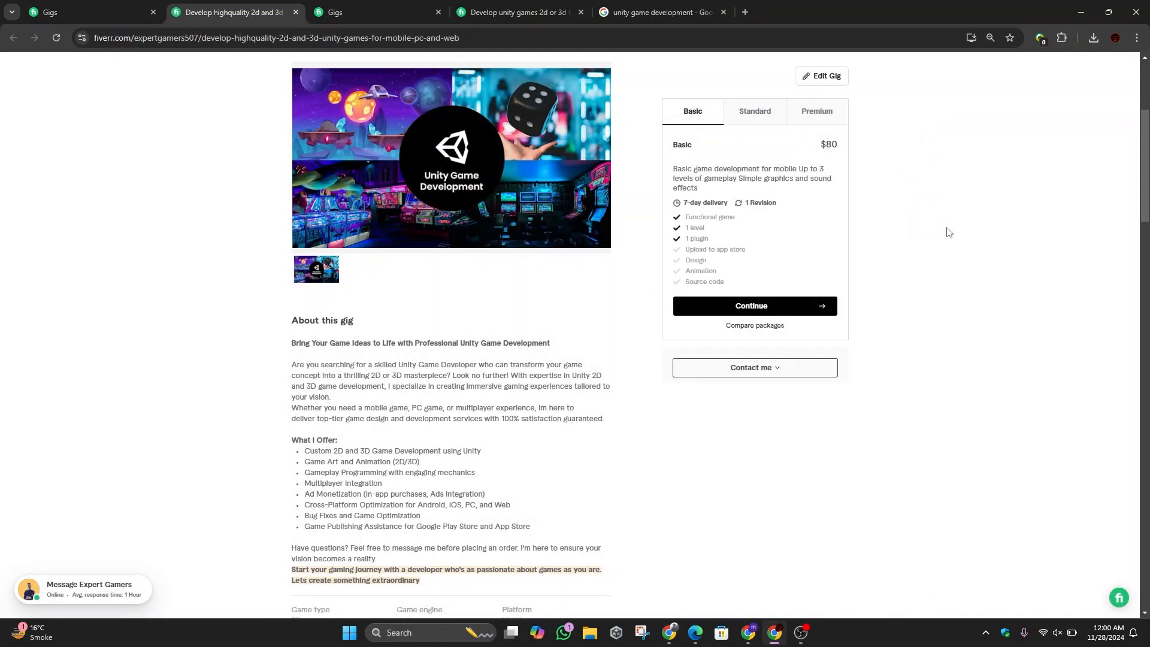
{"action": "scroll", "coordinate": [945, 234], "scroll_direction": "up", "scroll_amount": 1}
{"action": "scroll", "coordinate": [945, 234], "scroll_direction": "down", "scroll_amount": 1}
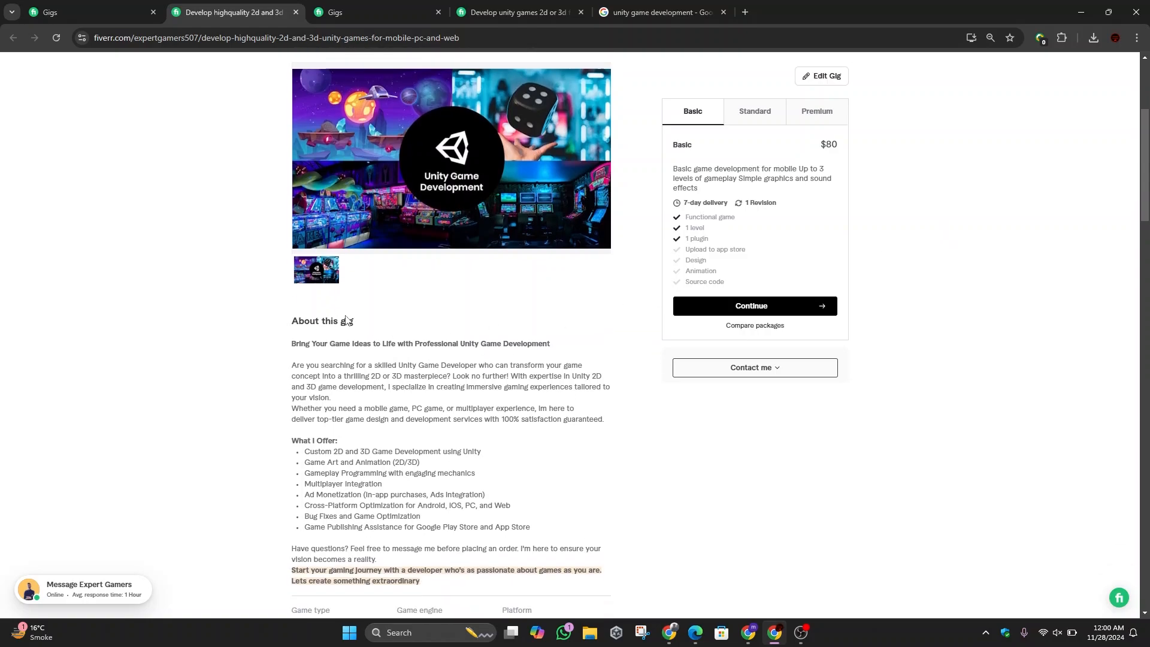
Step: Examine the published gig's gallery image and the full "About this gig" description
{"action": "scroll", "coordinate": [324, 320], "scroll_direction": "up", "scroll_amount": 3}
{"action": "left_click_drag", "start_coordinate": [294, 171], "coordinate": [448, 205]}
{"action": "scroll", "coordinate": [480, 201], "scroll_direction": "down", "scroll_amount": 4}
{"action": "scroll", "coordinate": [482, 197], "scroll_direction": "down", "scroll_amount": 2}
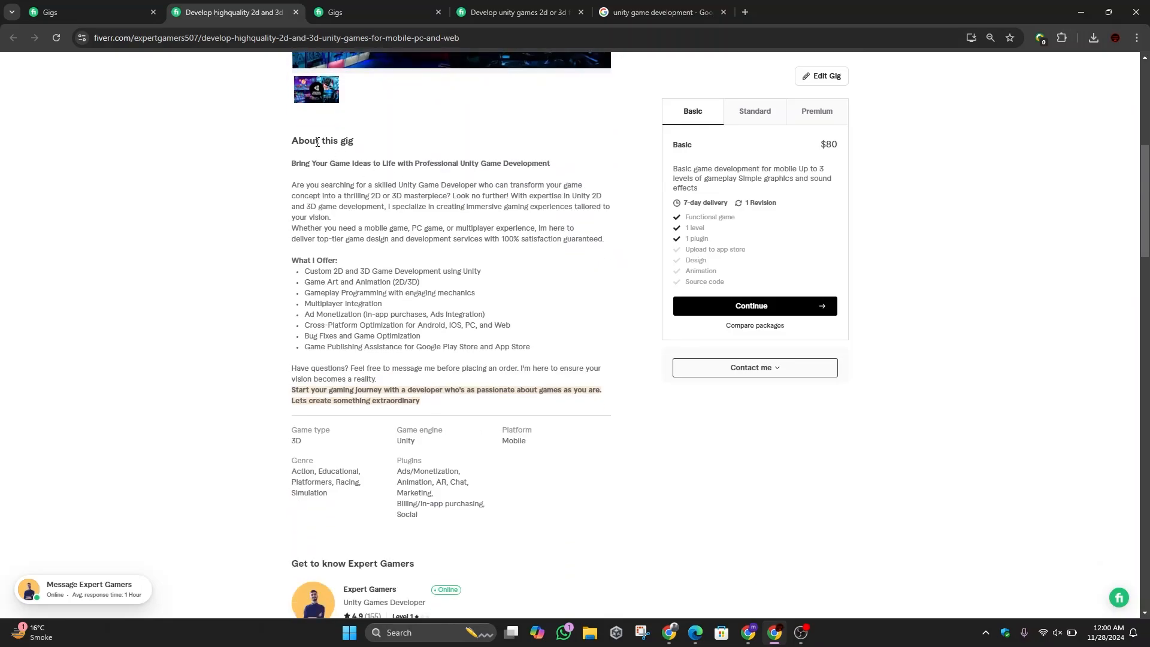
{"action": "left_click_drag", "start_coordinate": [292, 140], "coordinate": [460, 401]}
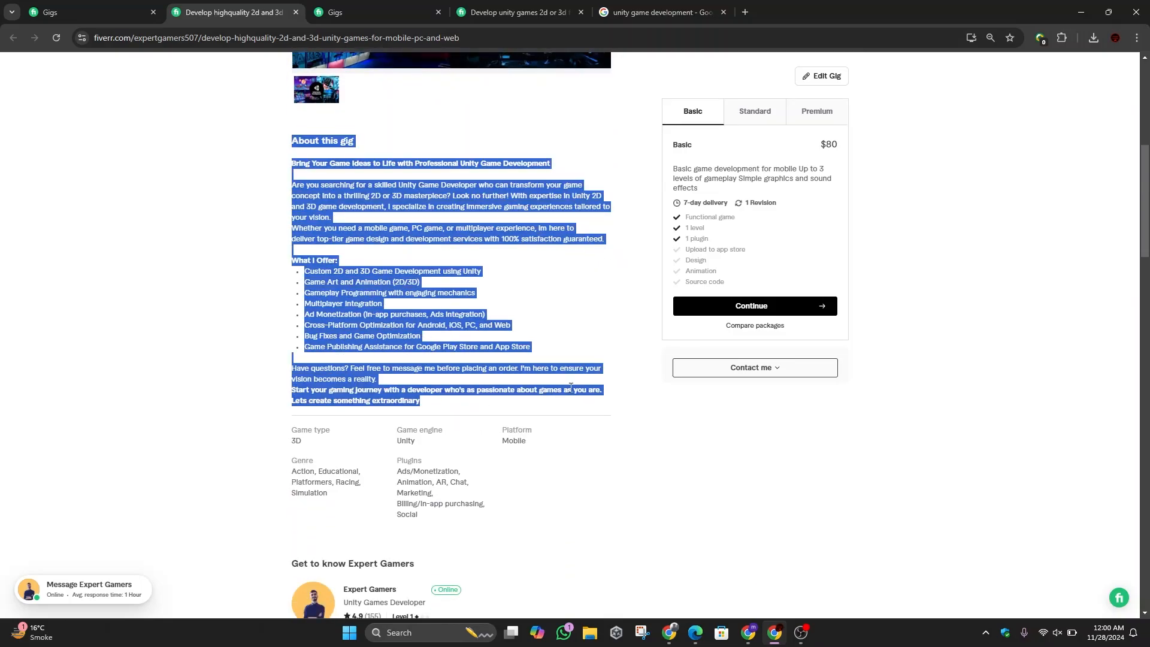
{"action": "left_click", "coordinate": [991, 389]}
Step: Review the gig's Standard and Premium package details, including price, delivery time and included features
{"action": "left_click", "coordinate": [753, 116]}
{"action": "left_click", "coordinate": [674, 120]}
{"action": "left_click", "coordinate": [815, 118]}
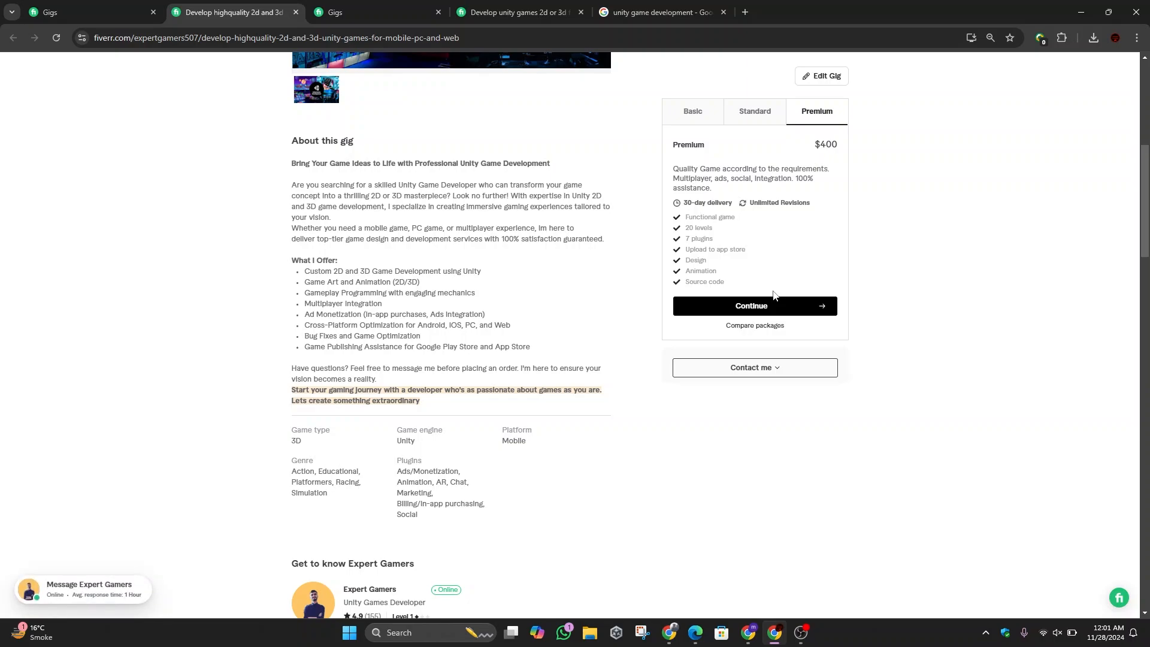
{"action": "scroll", "coordinate": [965, 237], "scroll_direction": "up", "scroll_amount": 1}
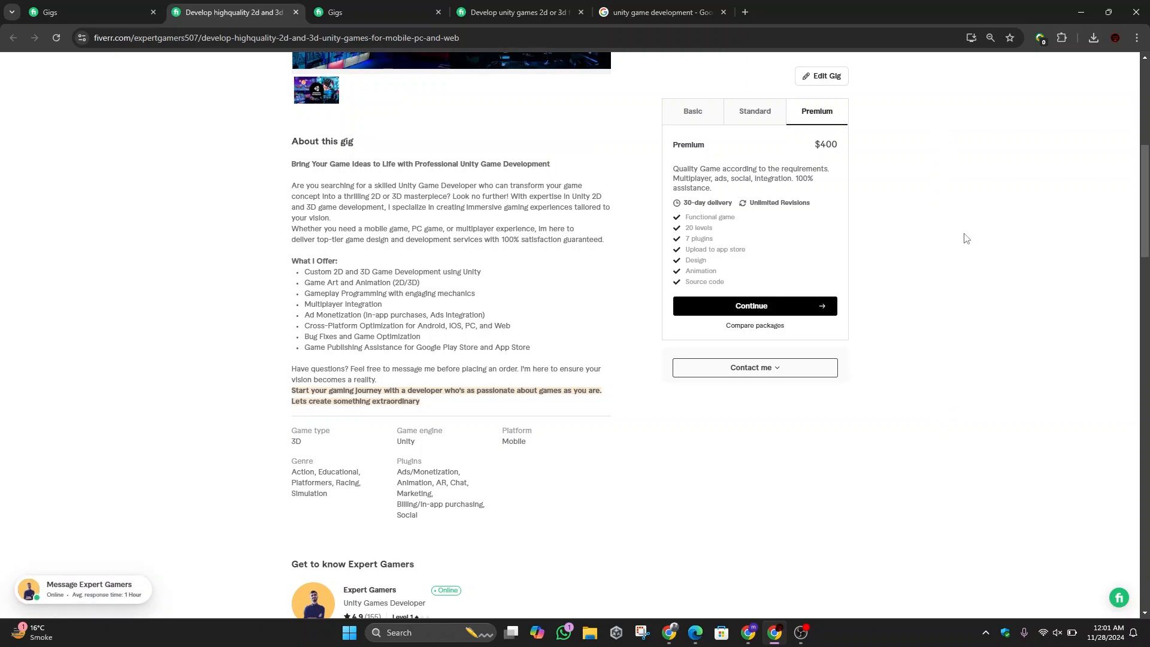
{"action": "scroll", "coordinate": [965, 239], "scroll_direction": "up", "scroll_amount": 1}
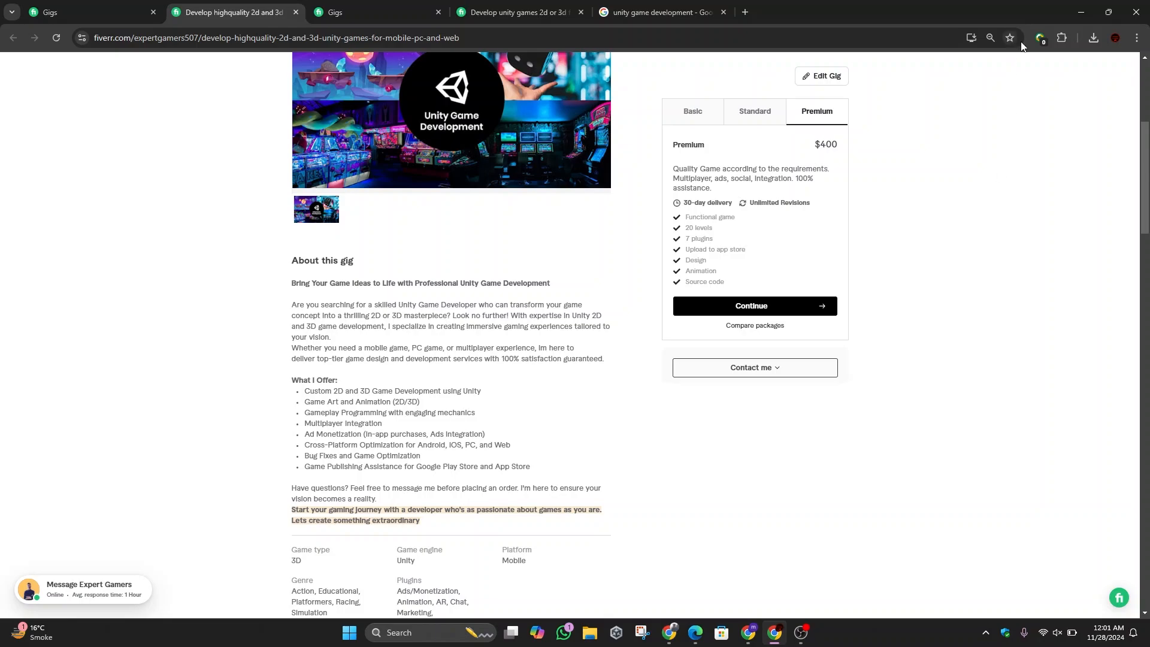
Step: Start a Page Auto Refresher timer with a 5 min interval for the Fiverr gig page and check its status
{"action": "left_click", "coordinate": [1040, 38]}
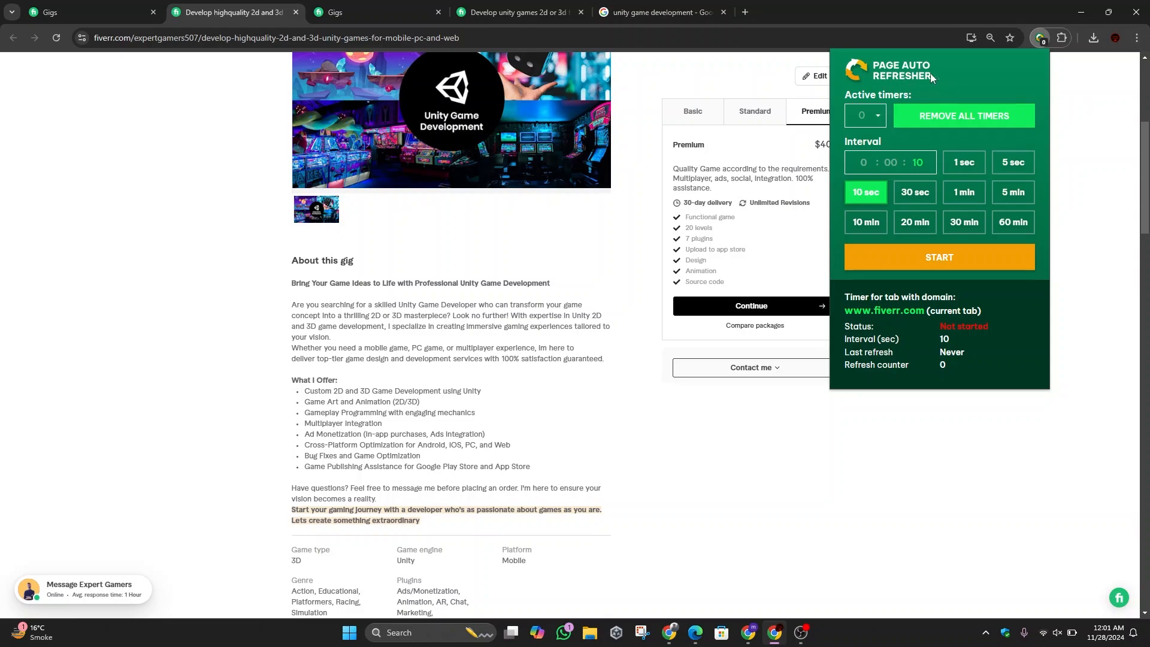
{"action": "left_click", "coordinate": [1013, 191]}
{"action": "left_click", "coordinate": [954, 262]}
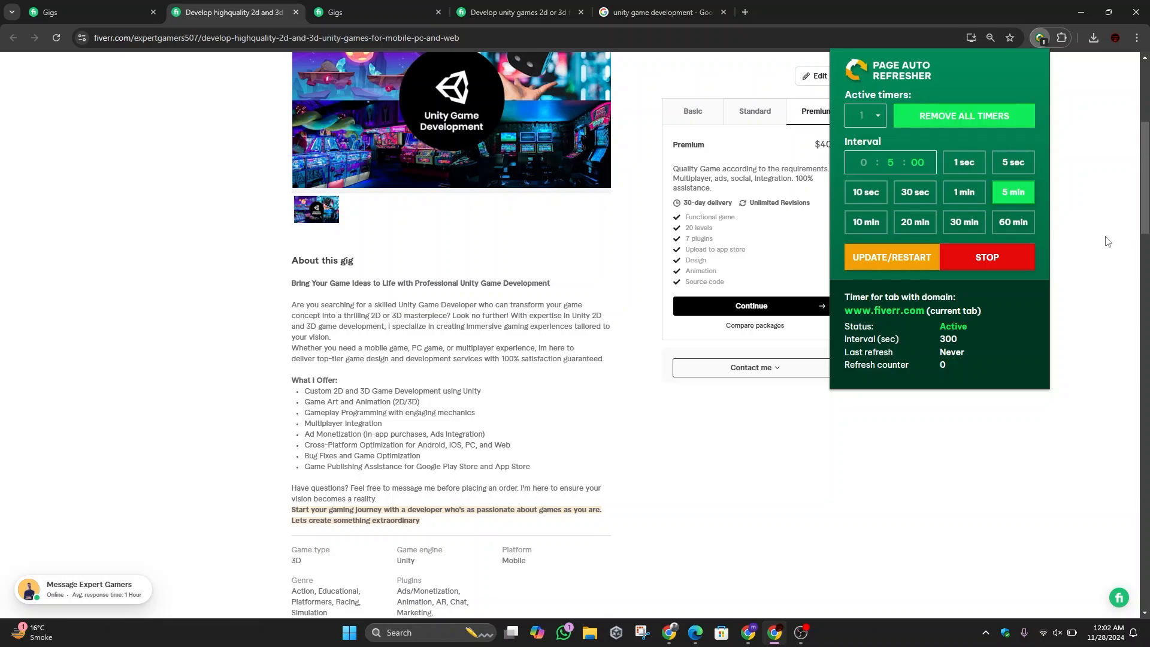
{"action": "left_click", "coordinate": [1108, 241]}
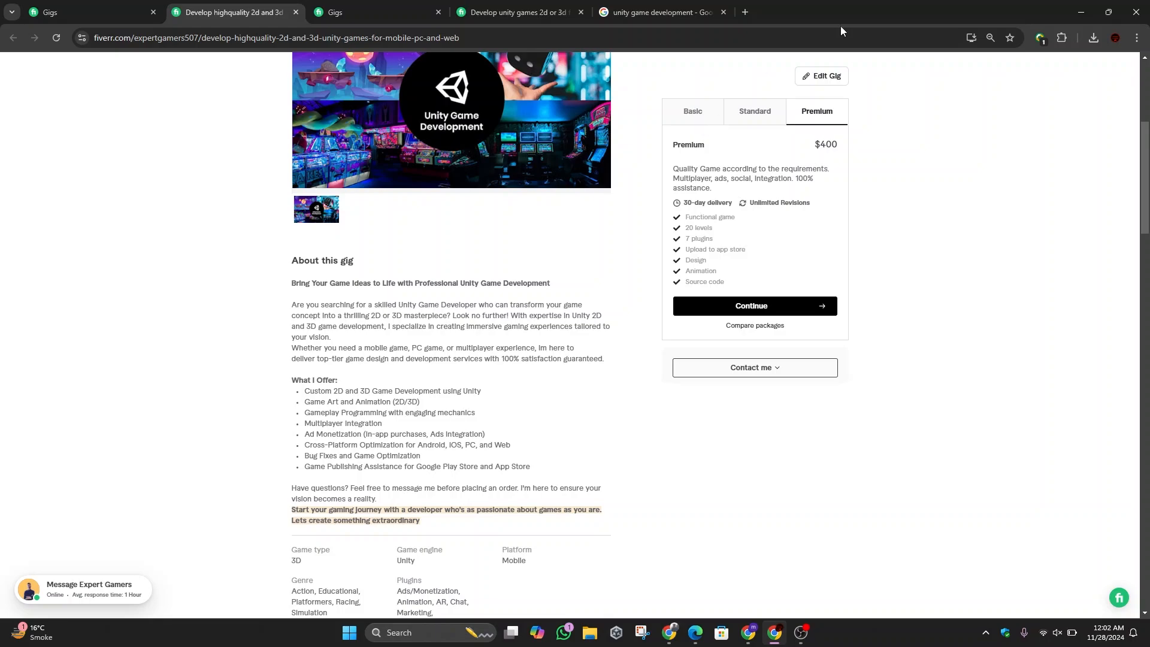
{"action": "left_click", "coordinate": [1040, 38]}
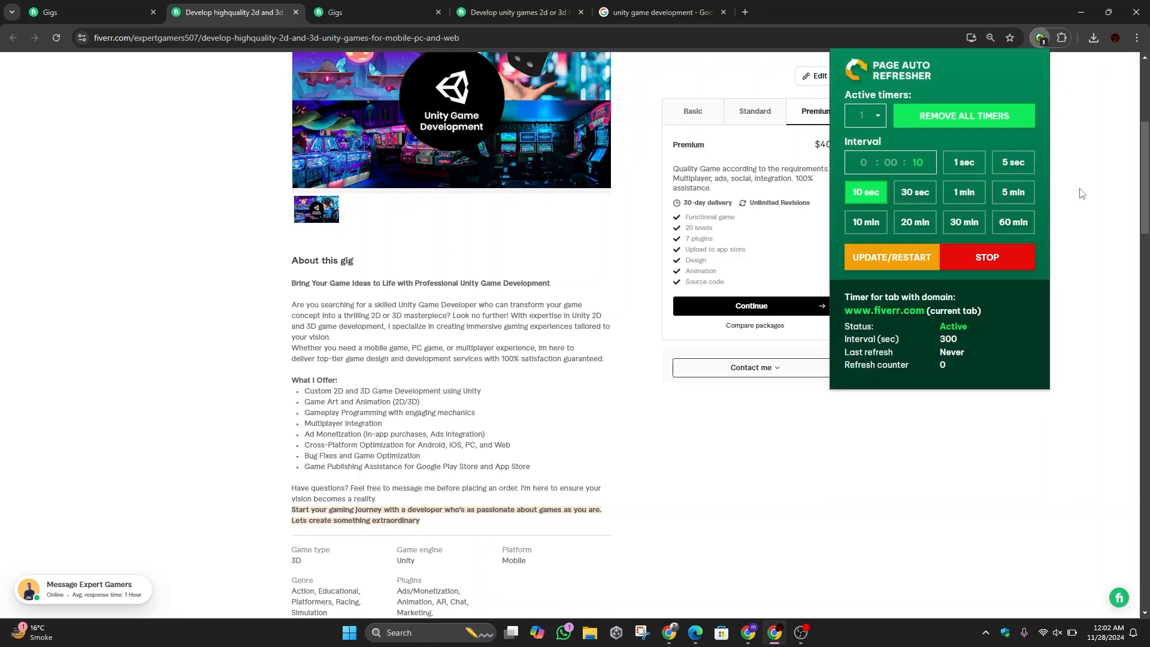
{"action": "left_click", "coordinate": [1081, 193]}
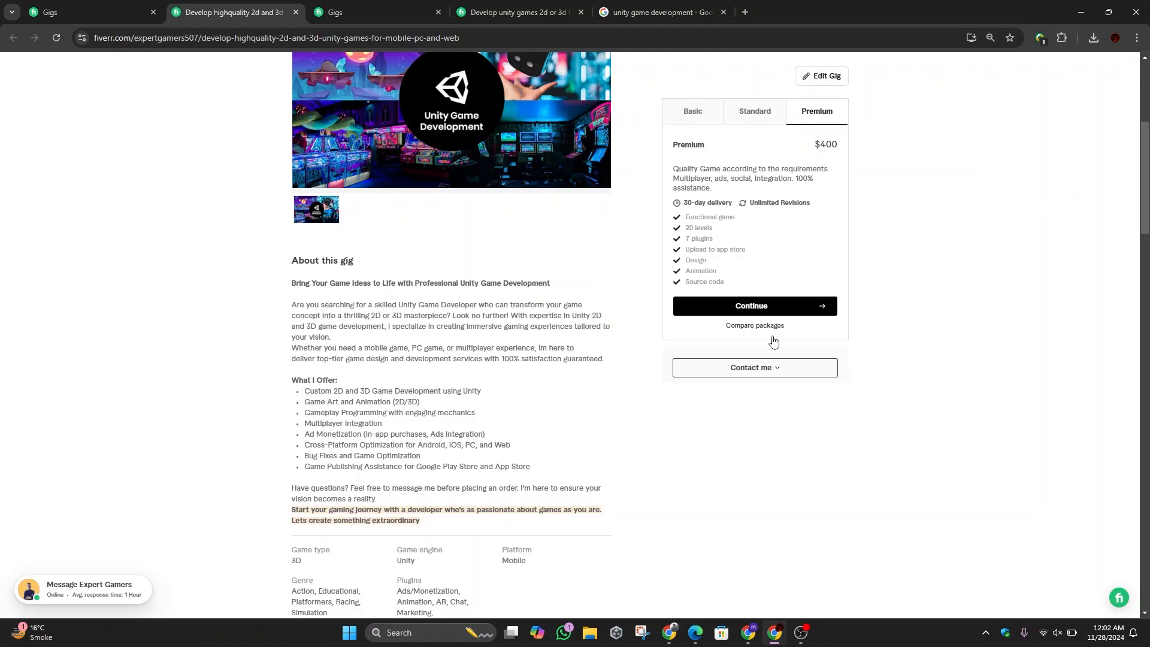
Step: Switch to the browser window showing freecoursesite.com and search the site for "unity"
{"action": "left_click", "coordinate": [753, 639]}
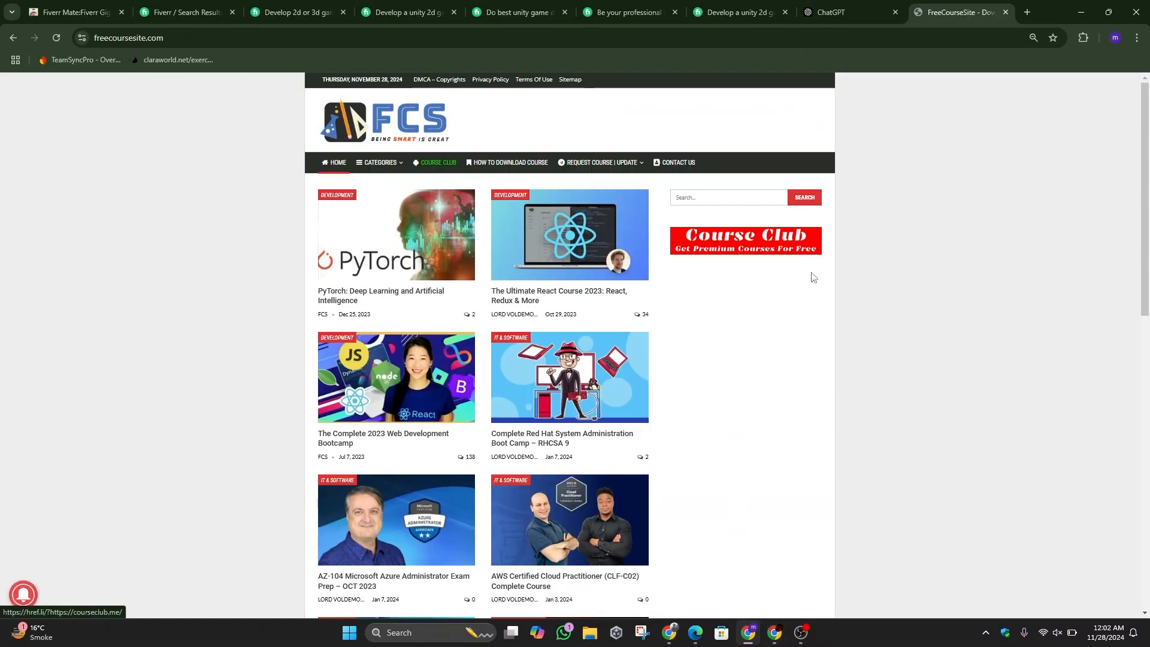
{"action": "left_click", "coordinate": [75, 40]}
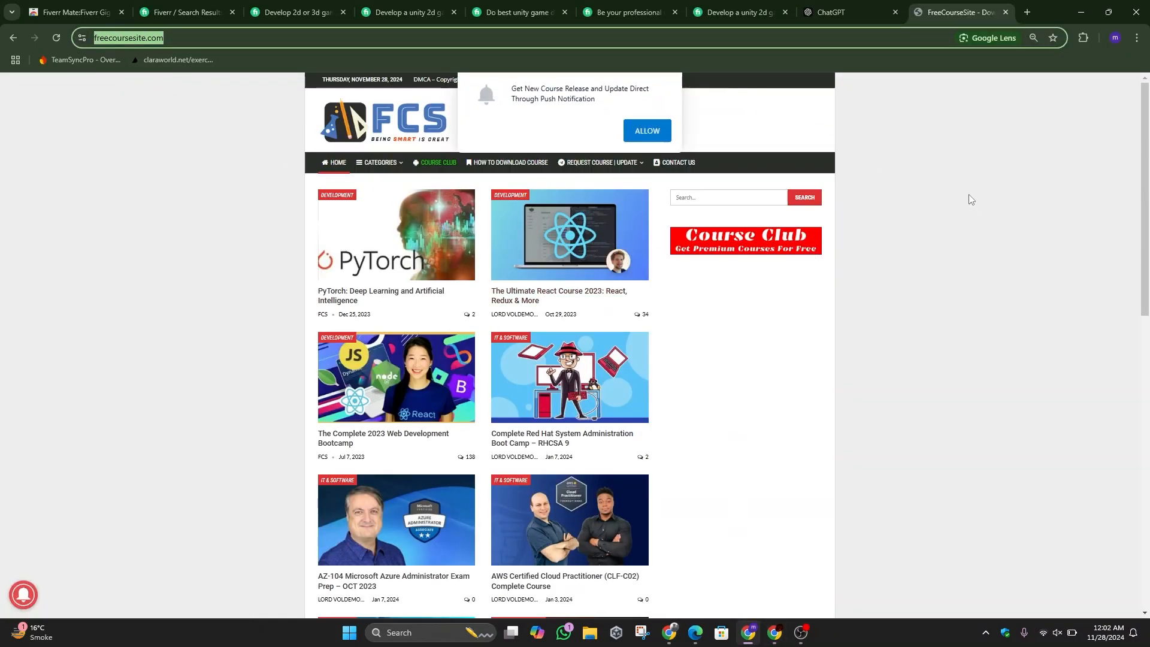
{"action": "left_click", "coordinate": [994, 205]}
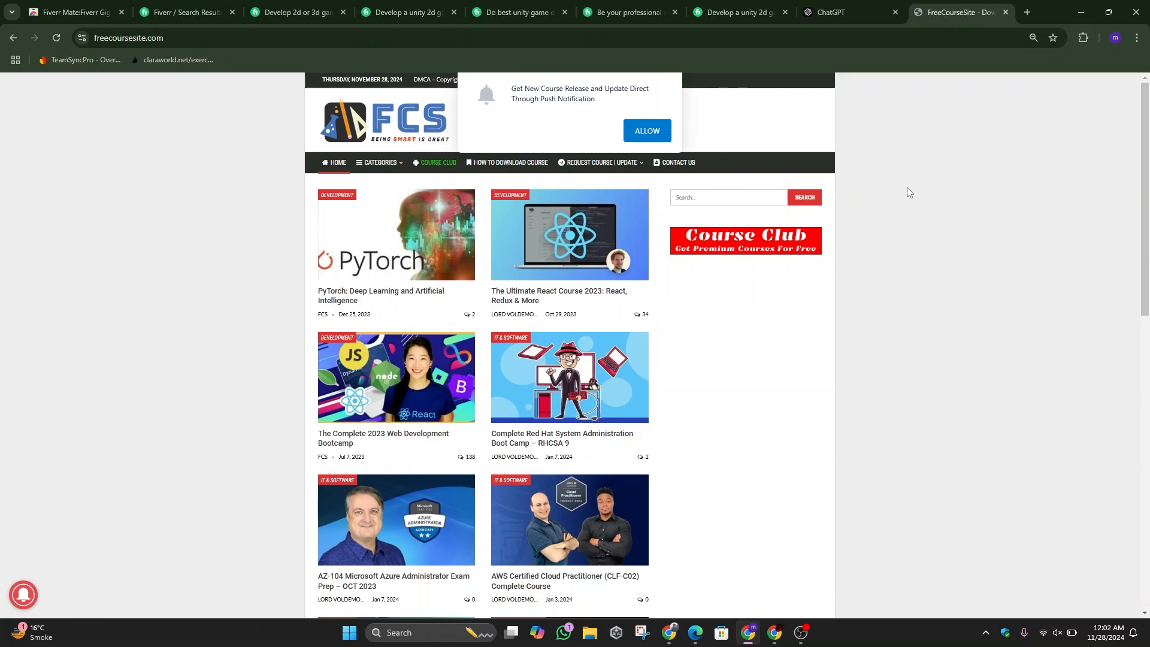
{"action": "left_click", "coordinate": [721, 195]}
{"action": "type", "text": "unity"}
{"action": "key", "text": "Return"}
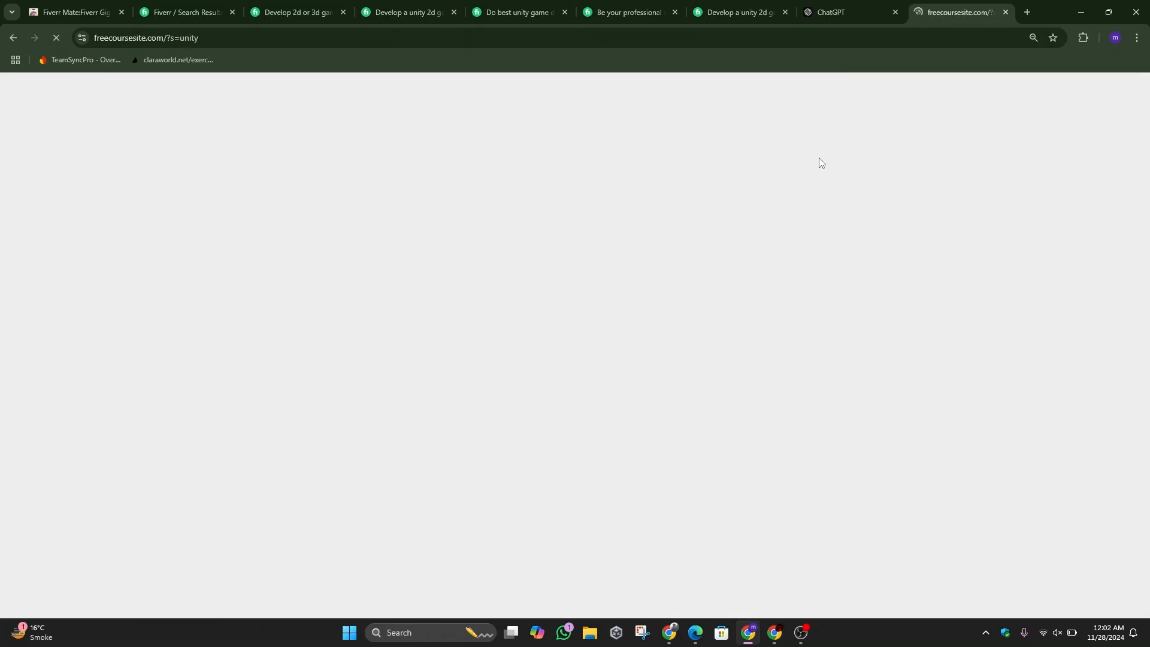